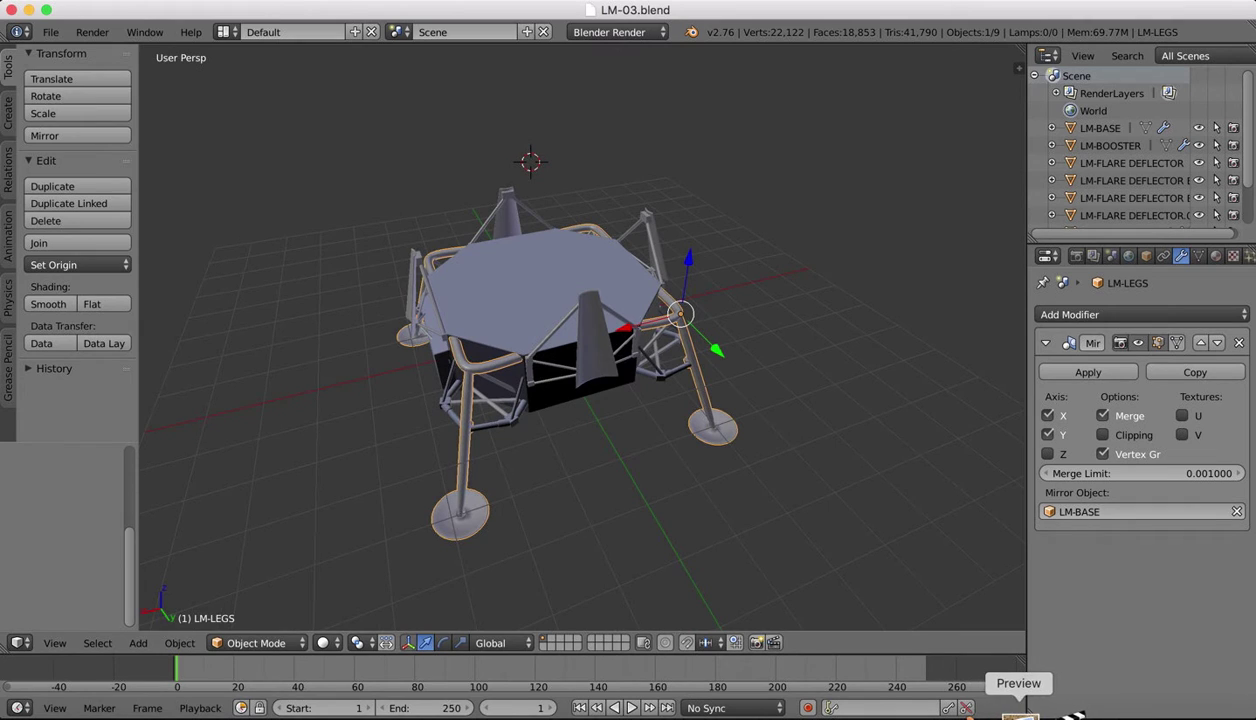
Step: Check the lunar module reference photo, then orbit around the lander in the 3D view
click(1023, 713)
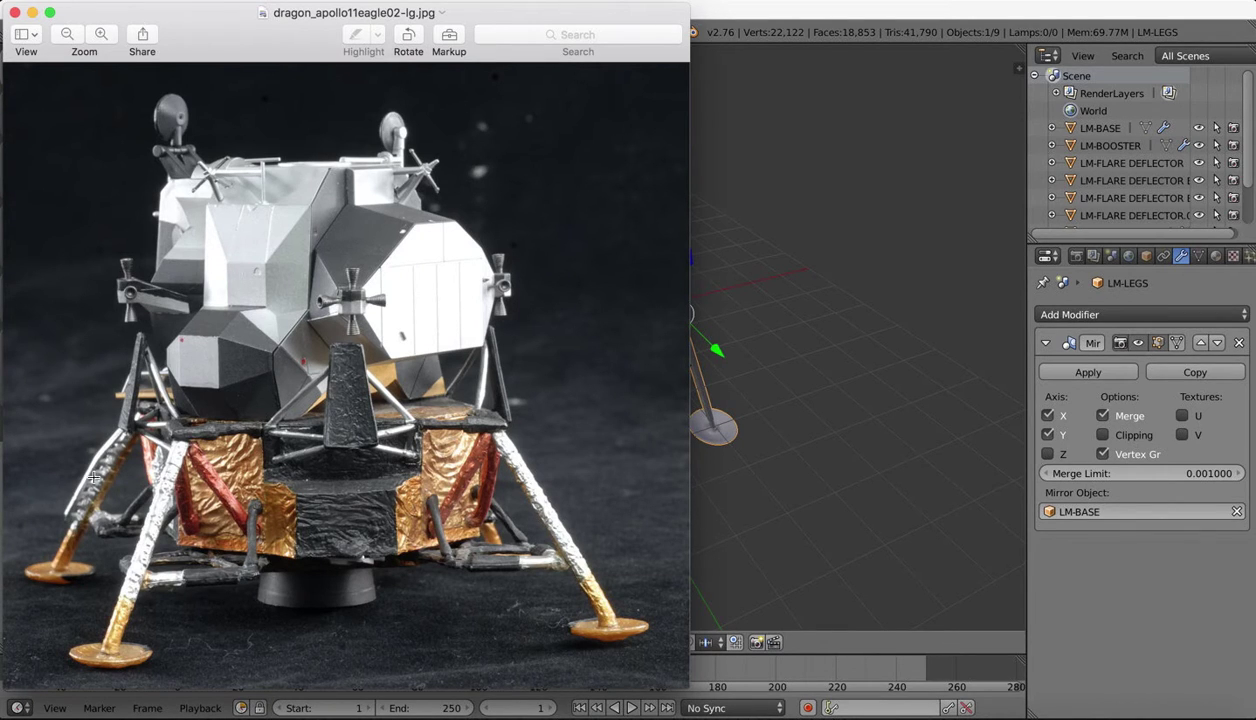
click(781, 252)
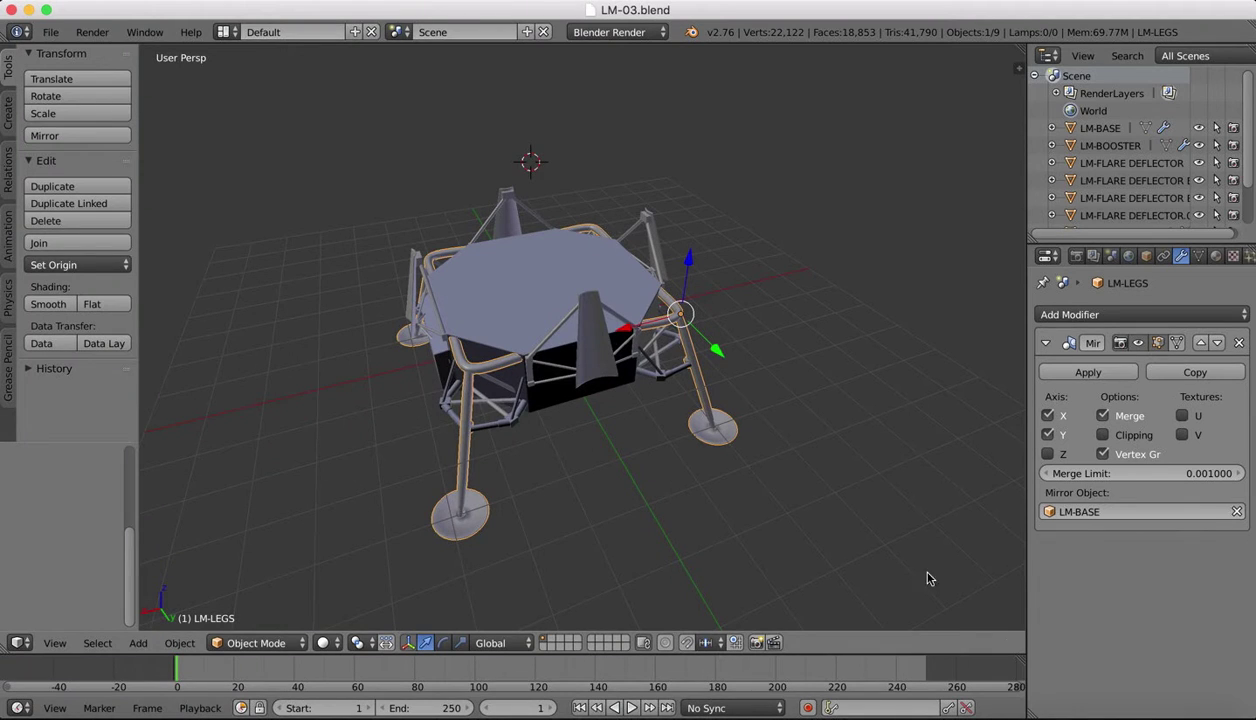
scroll(665, 314, up, 10)
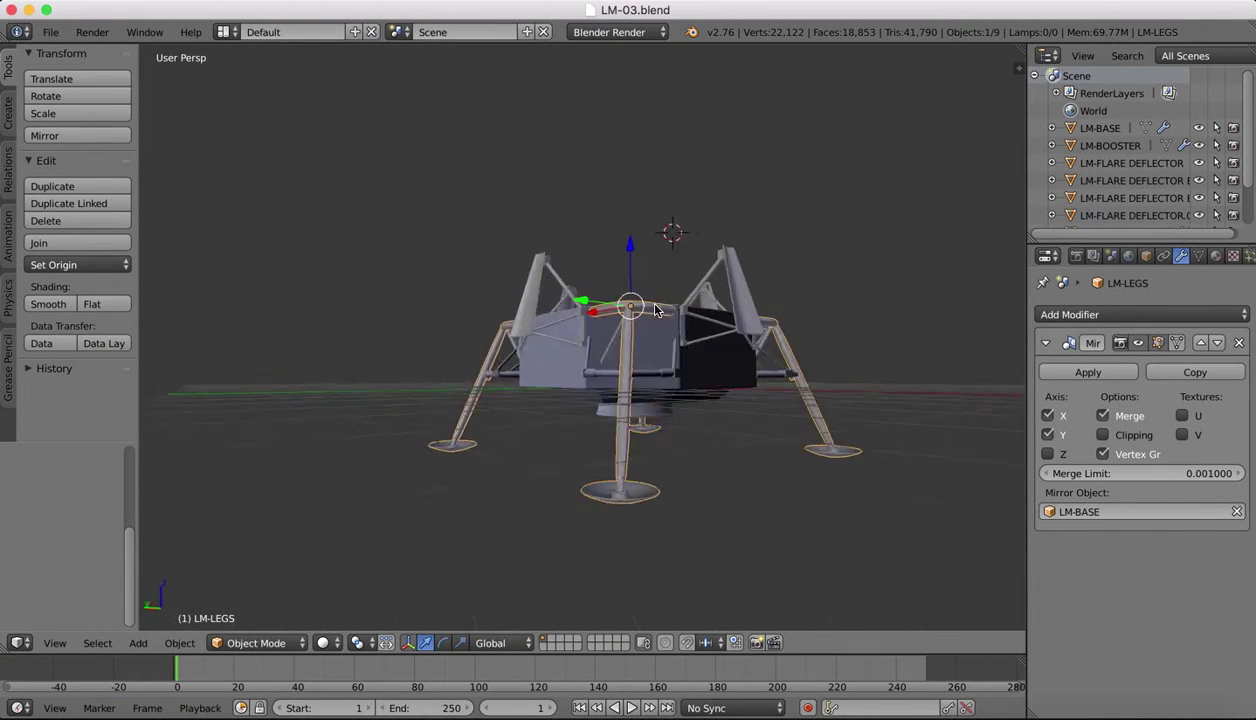
scroll(657, 310, down, 10)
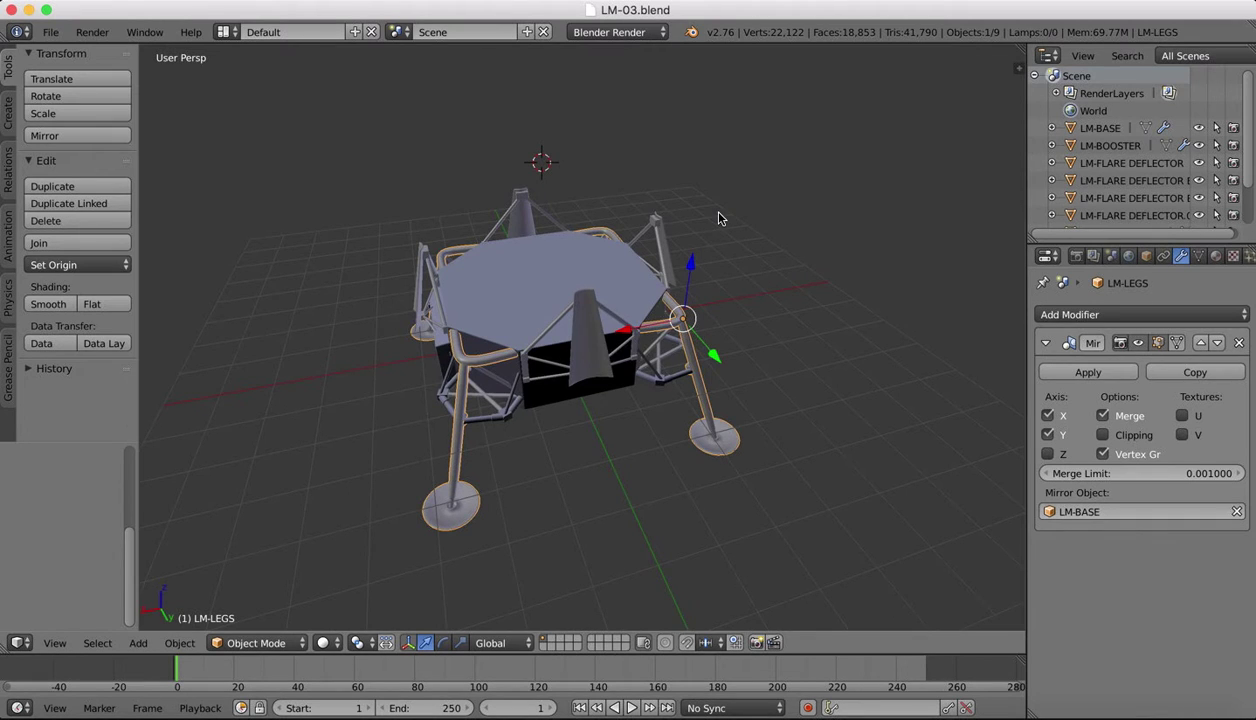
scroll(718, 218, left, 5)
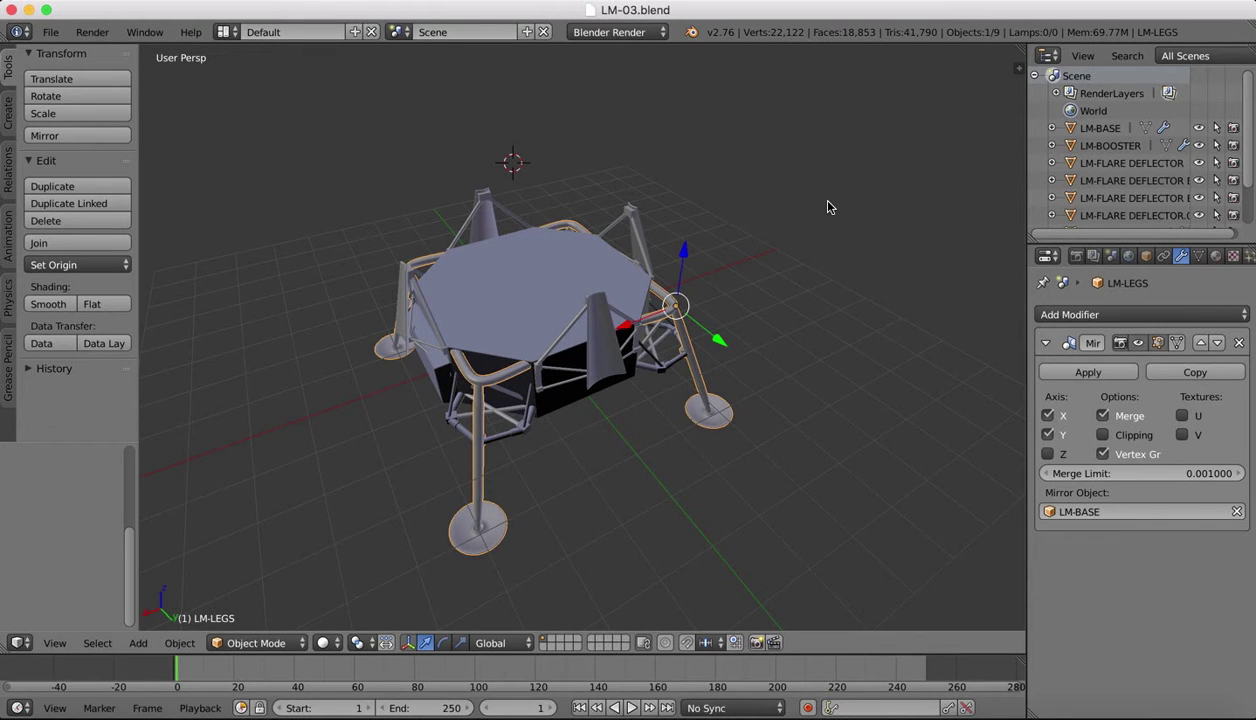
scroll(600, 168, right, 8)
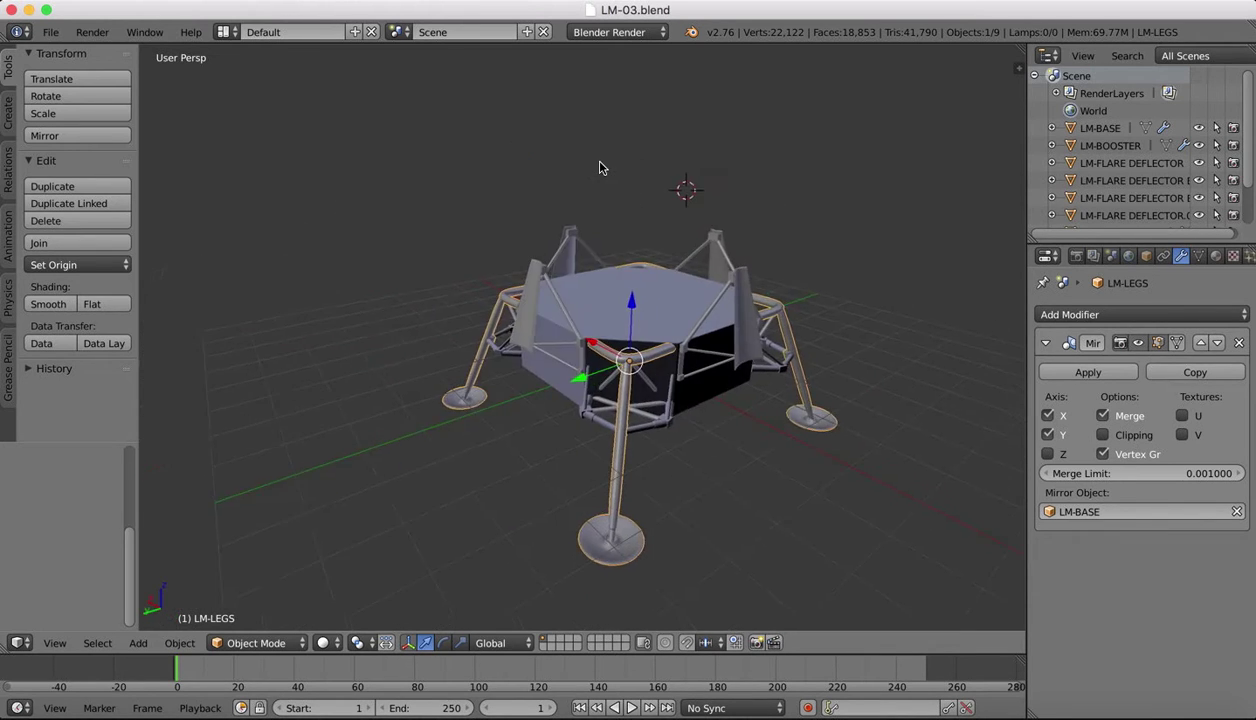
Step: Finish orbiting the lander and show the Create tab's primitive shapes in the Tool Shelf
scroll(600, 168, left, 8)
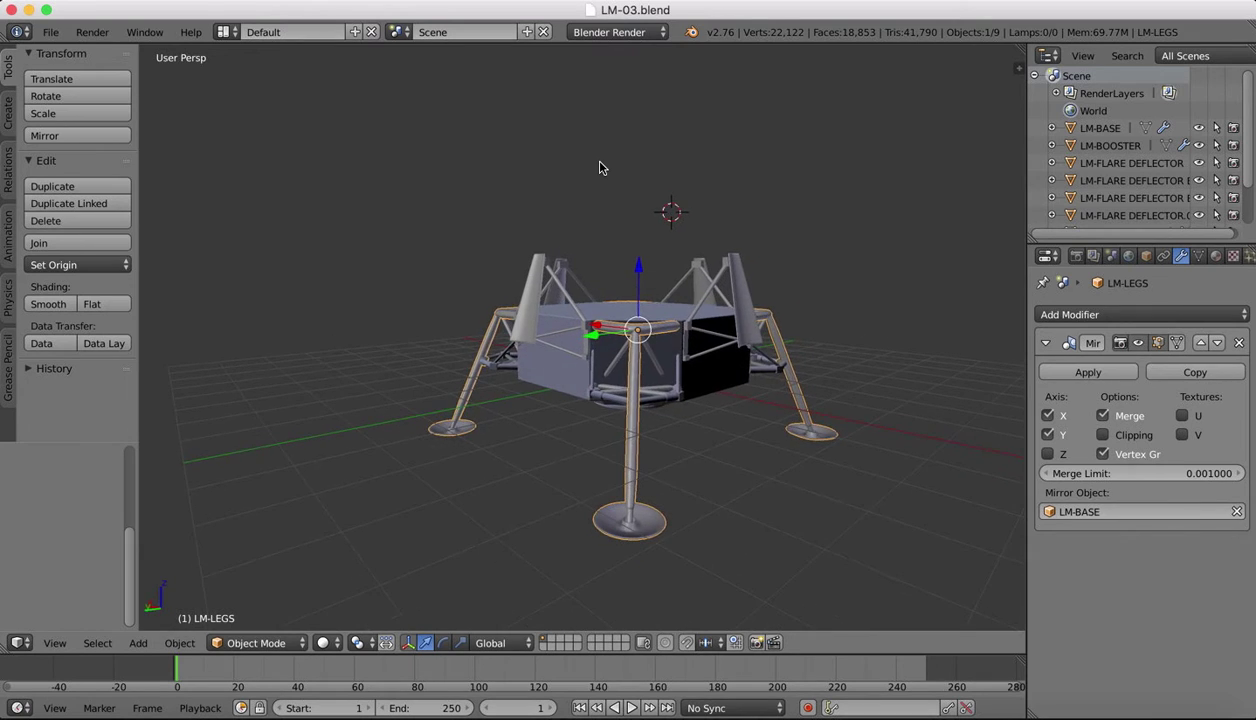
scroll(600, 168, down, 10)
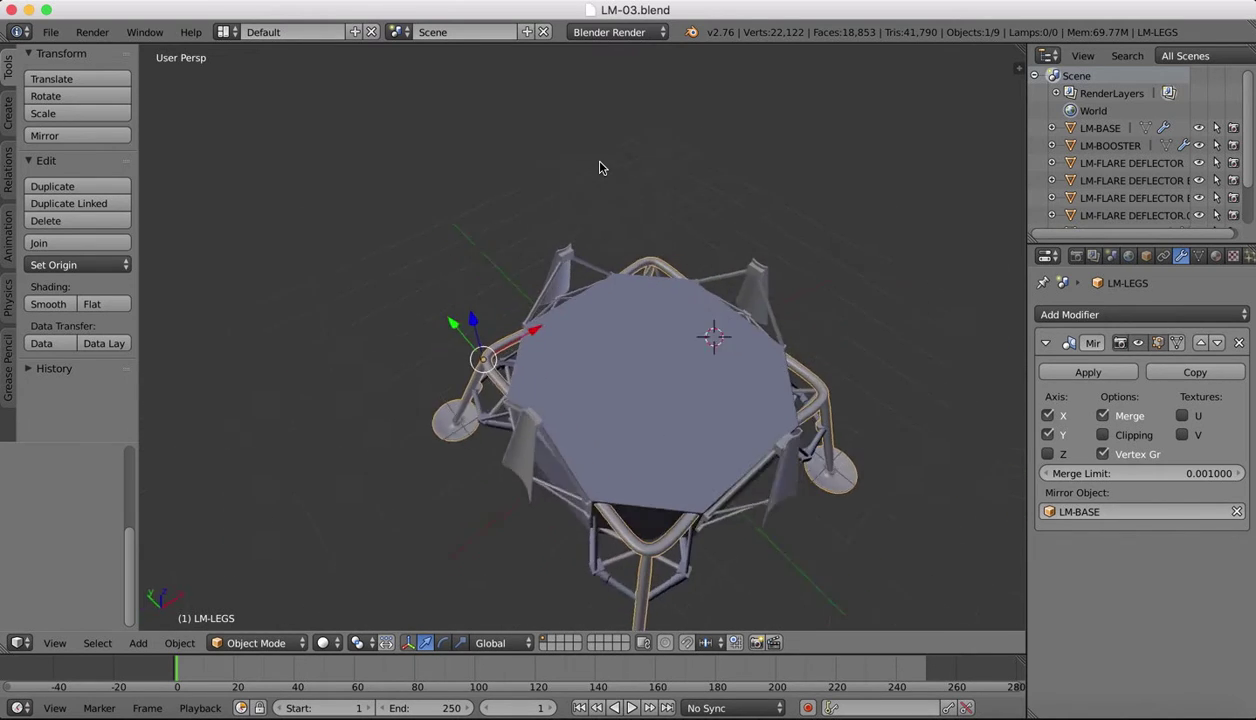
scroll(600, 168, up, 10)
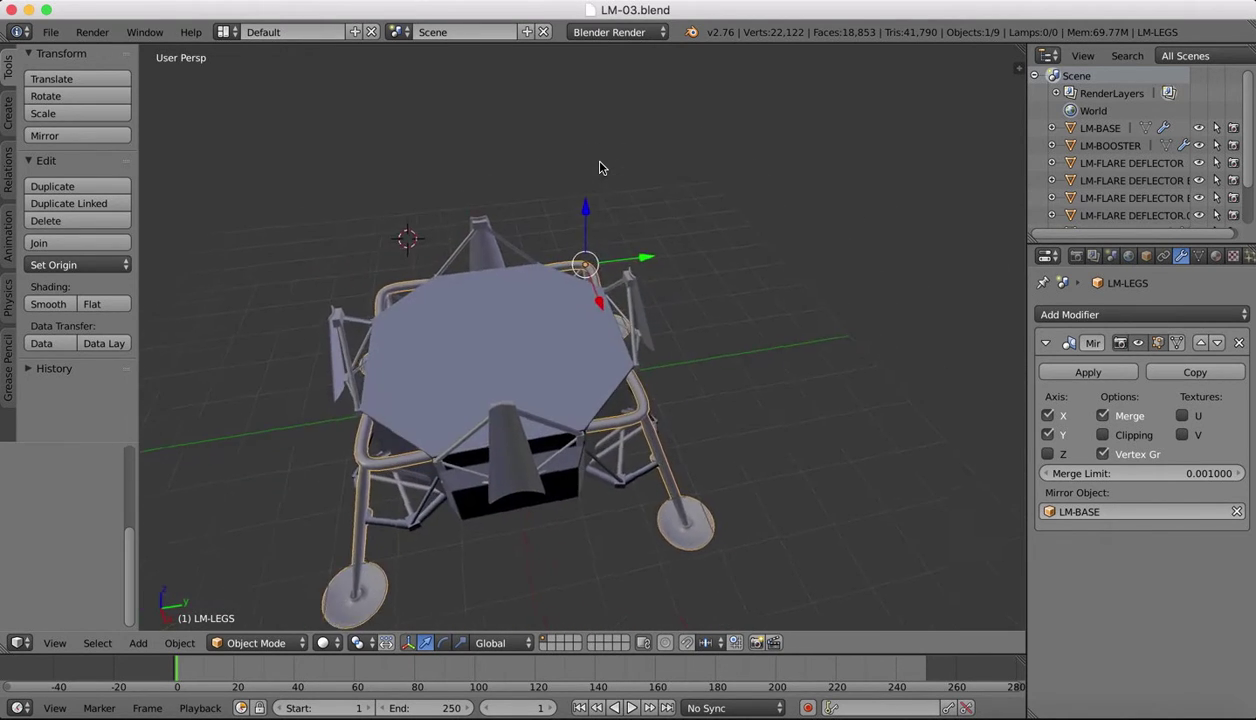
scroll(600, 168, left, 10)
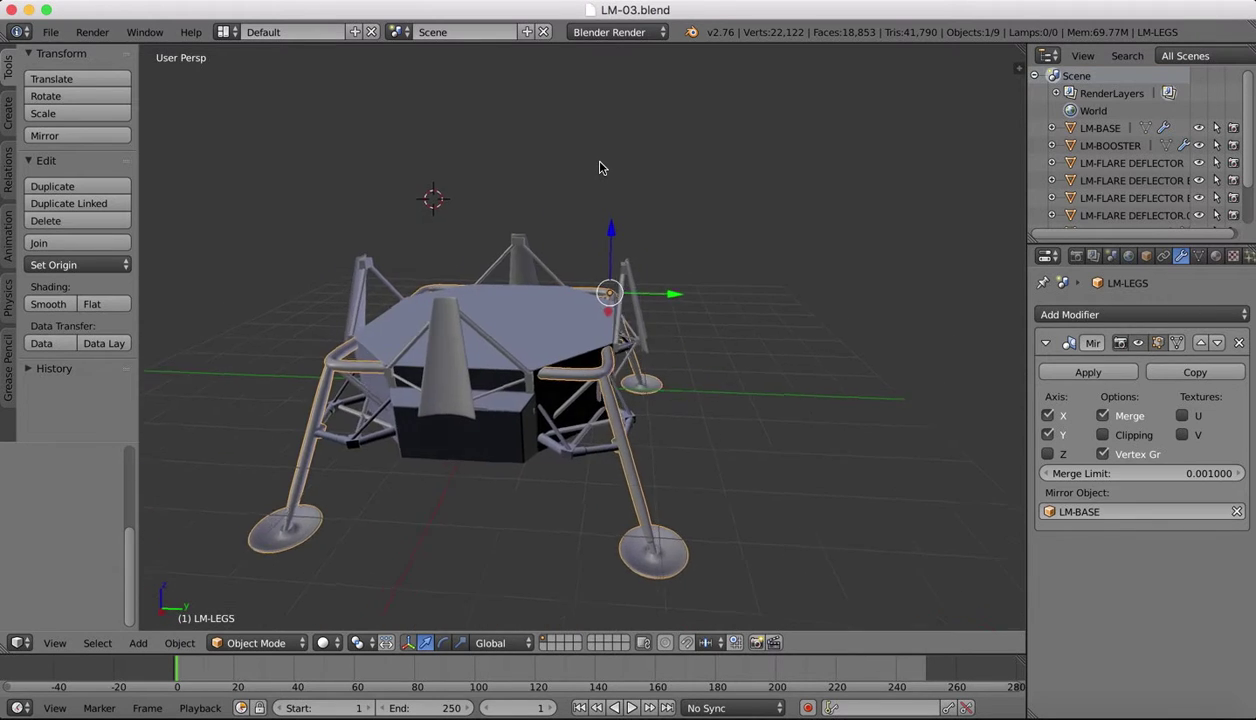
scroll(600, 168, left, 5)
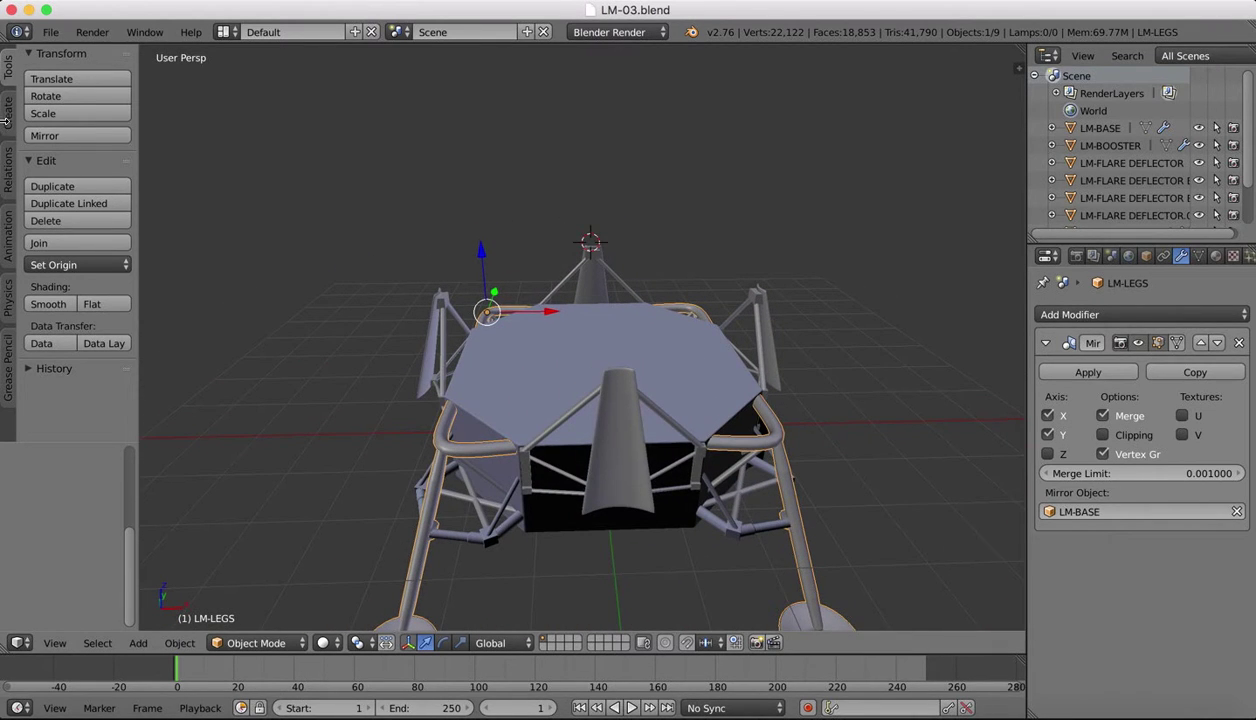
click(6, 118)
Step: Add a plane, lower it into the lander body and scale it up
click(82, 97)
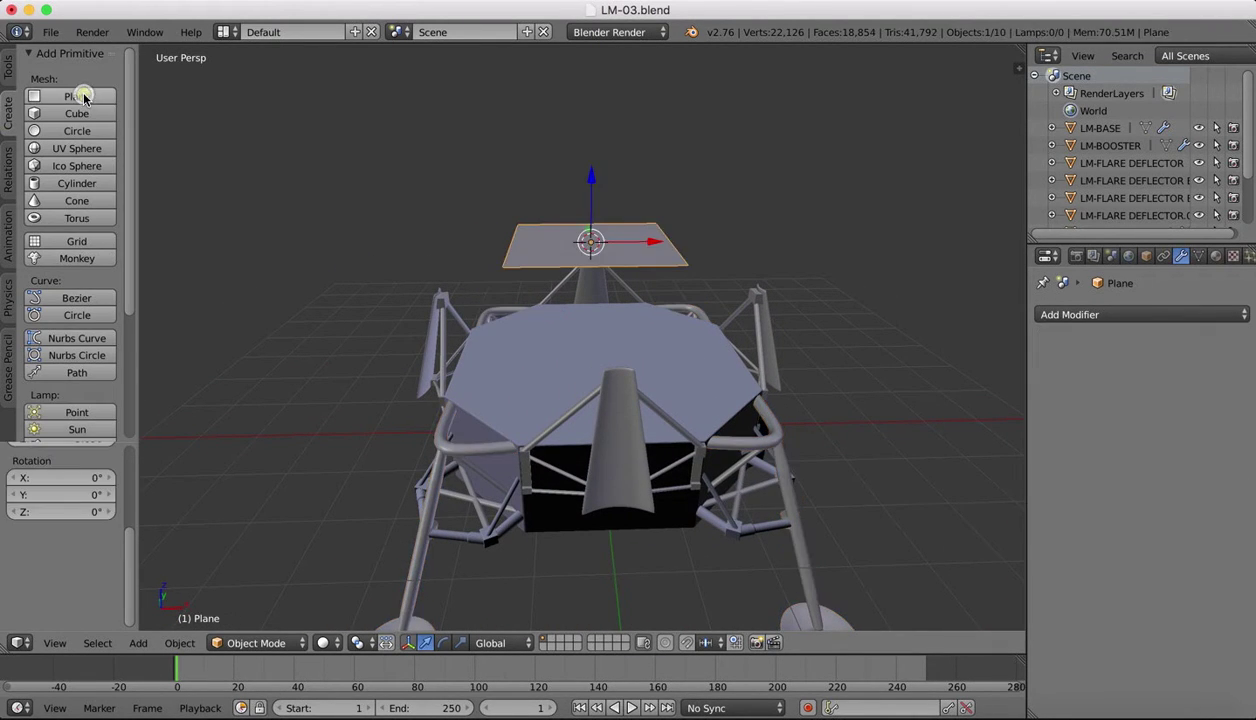
scroll(673, 210, down, 4)
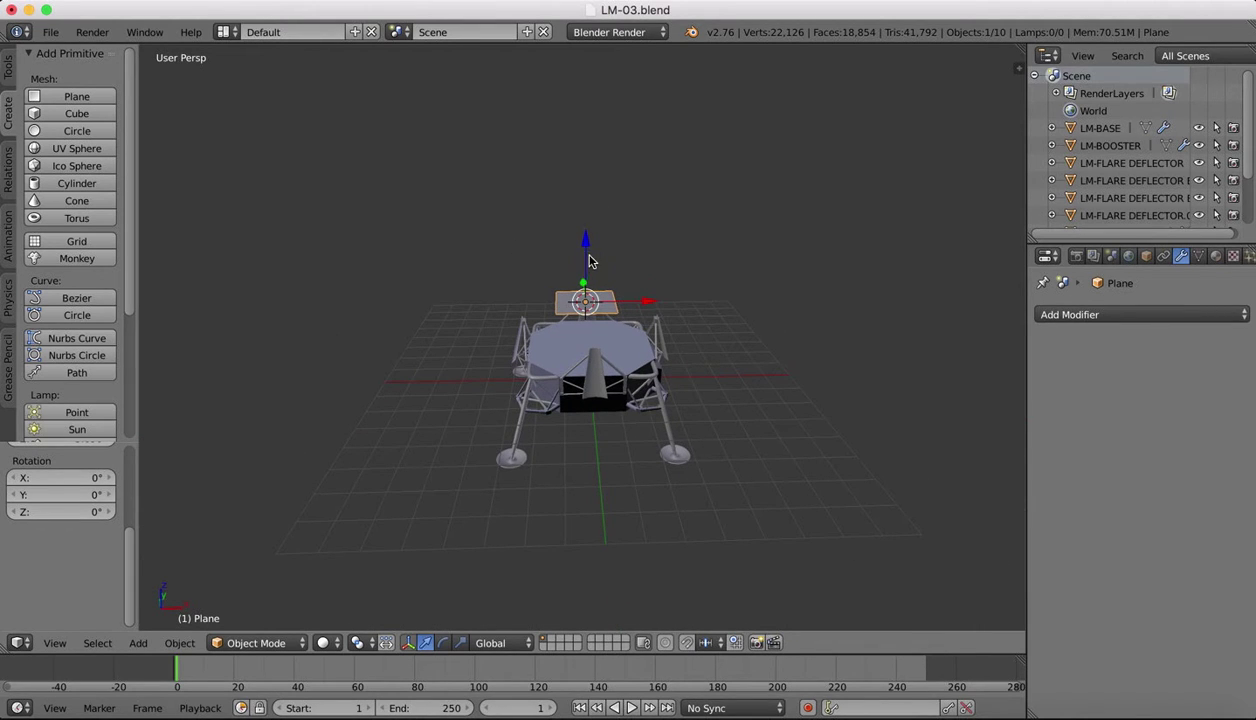
drag(585, 246, 613, 390)
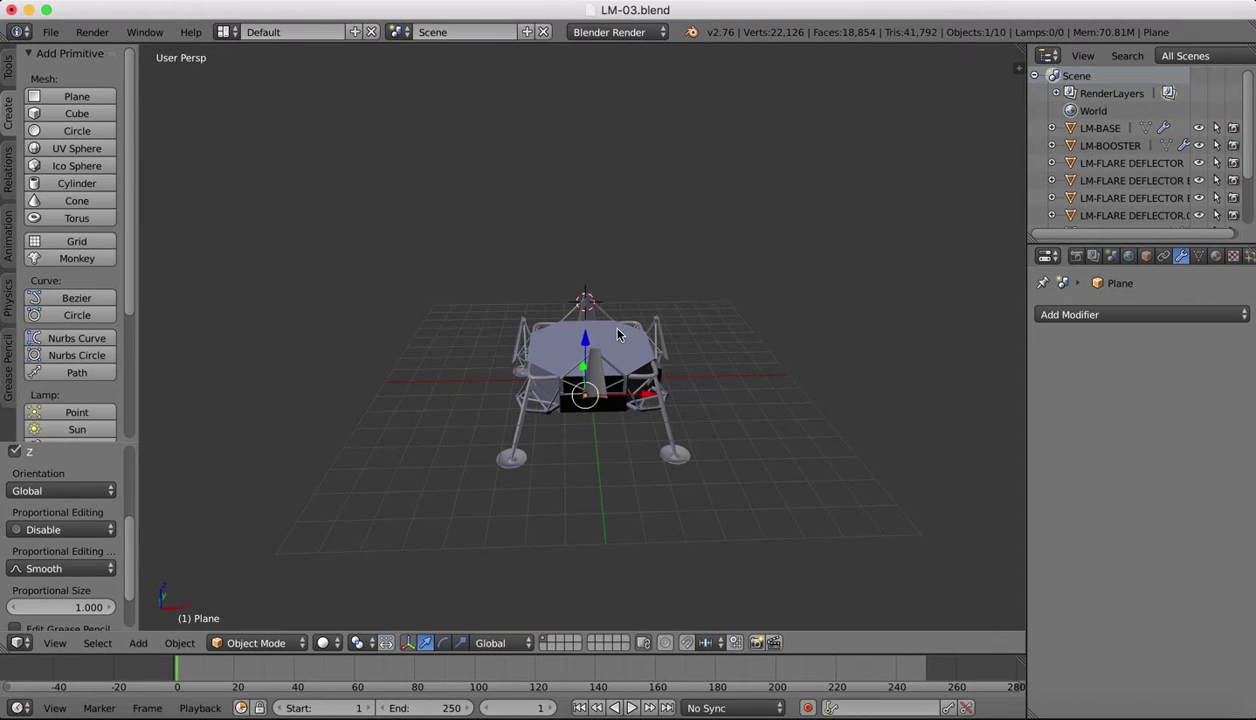
key(s)
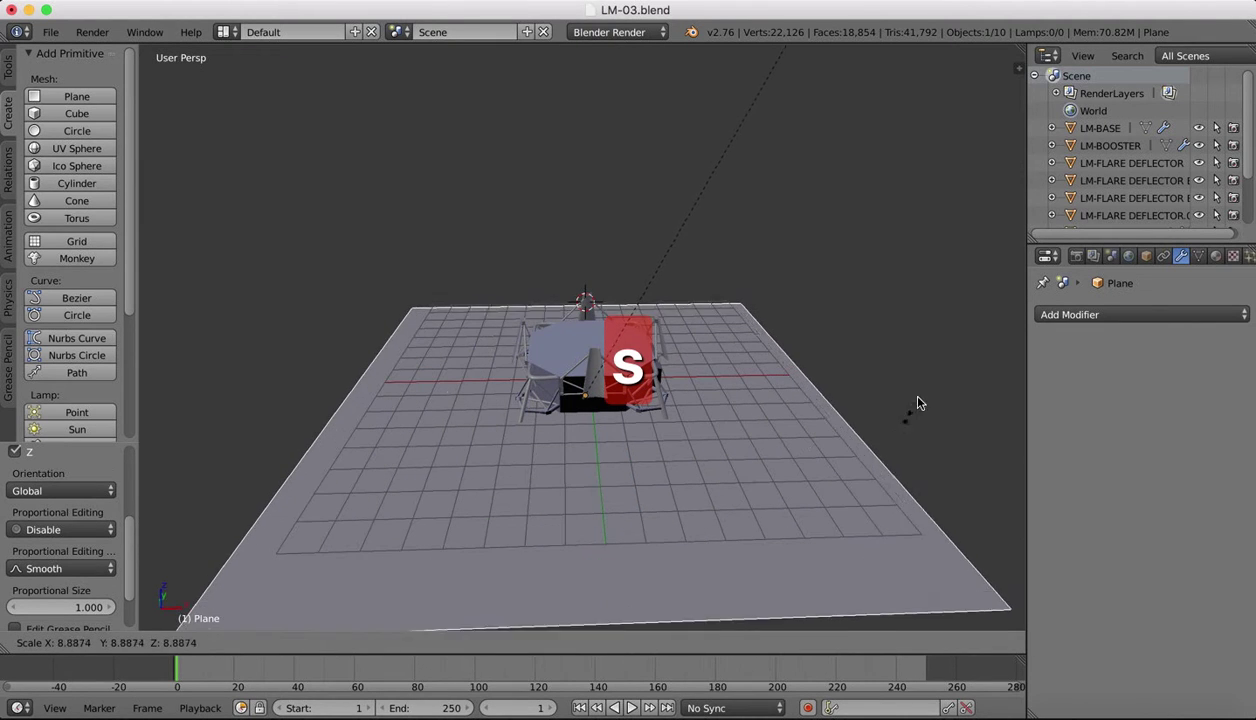
click(934, 350)
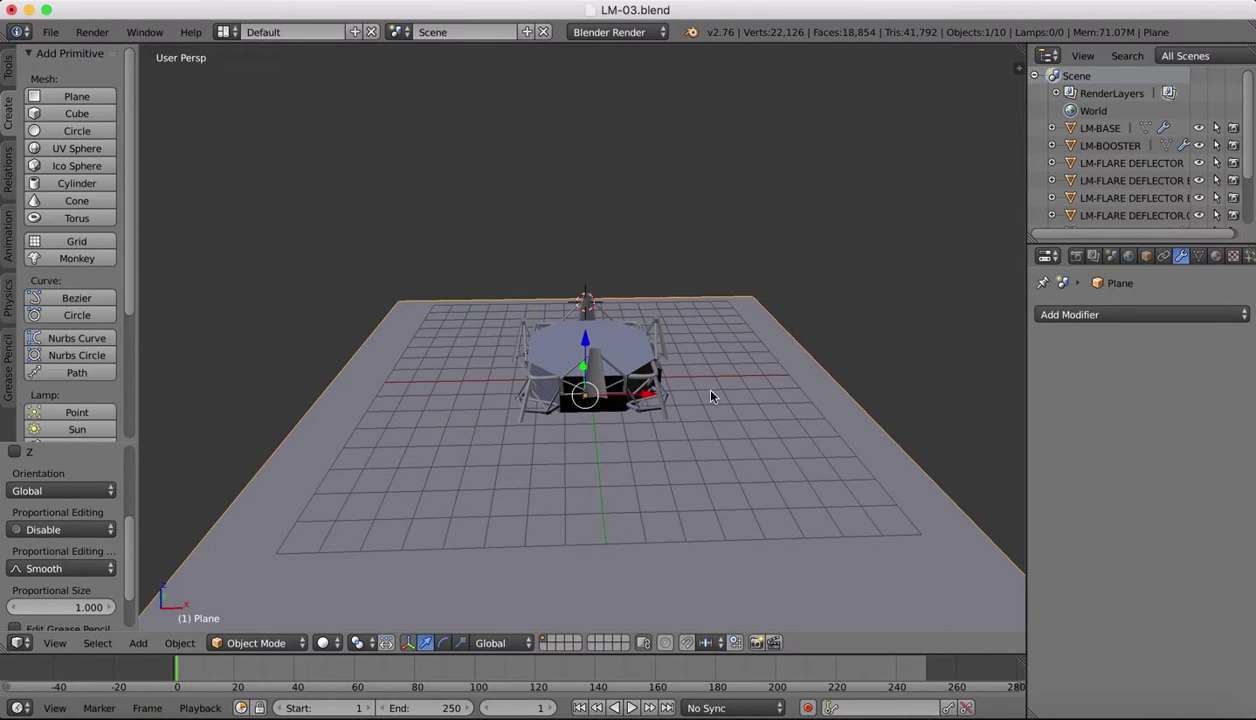
Step: Raise the lunar module above the plane, then select the plane and move it vertically
key(a)
key(a)
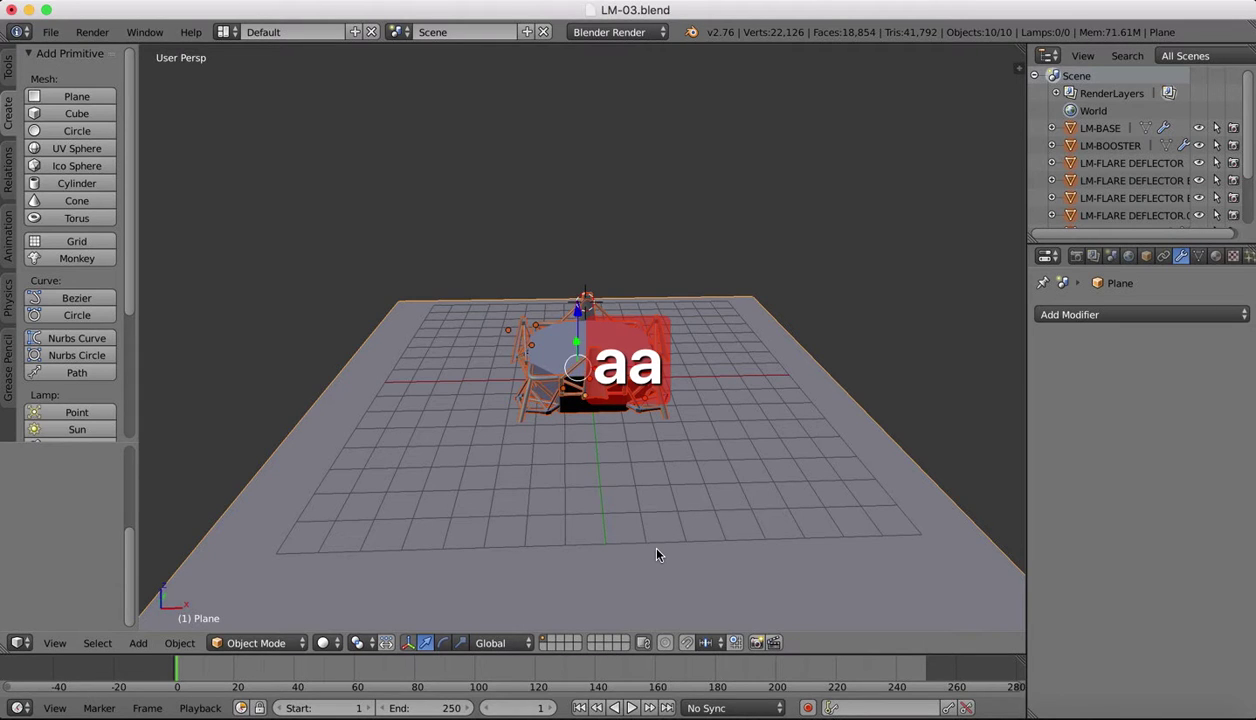
shift+right_click(657, 553)
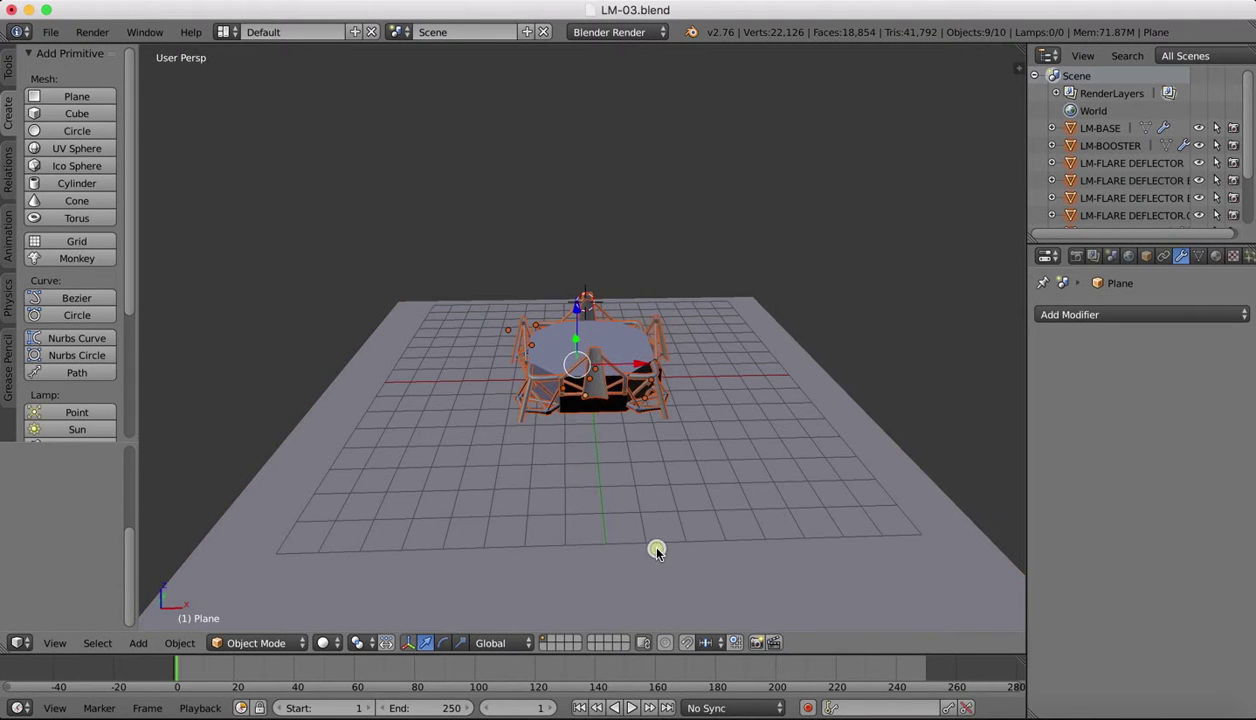
middle_drag(578, 312, 578, 342)
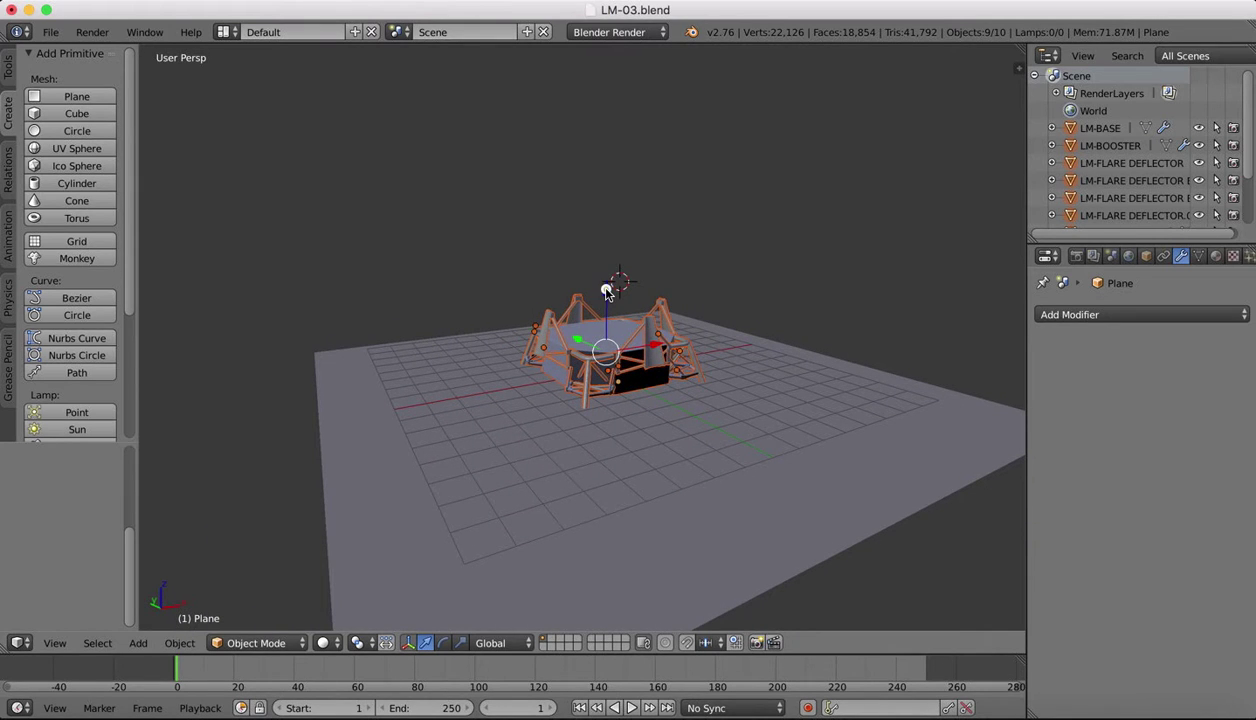
drag(606, 292, 600, 246)
right_click(674, 522)
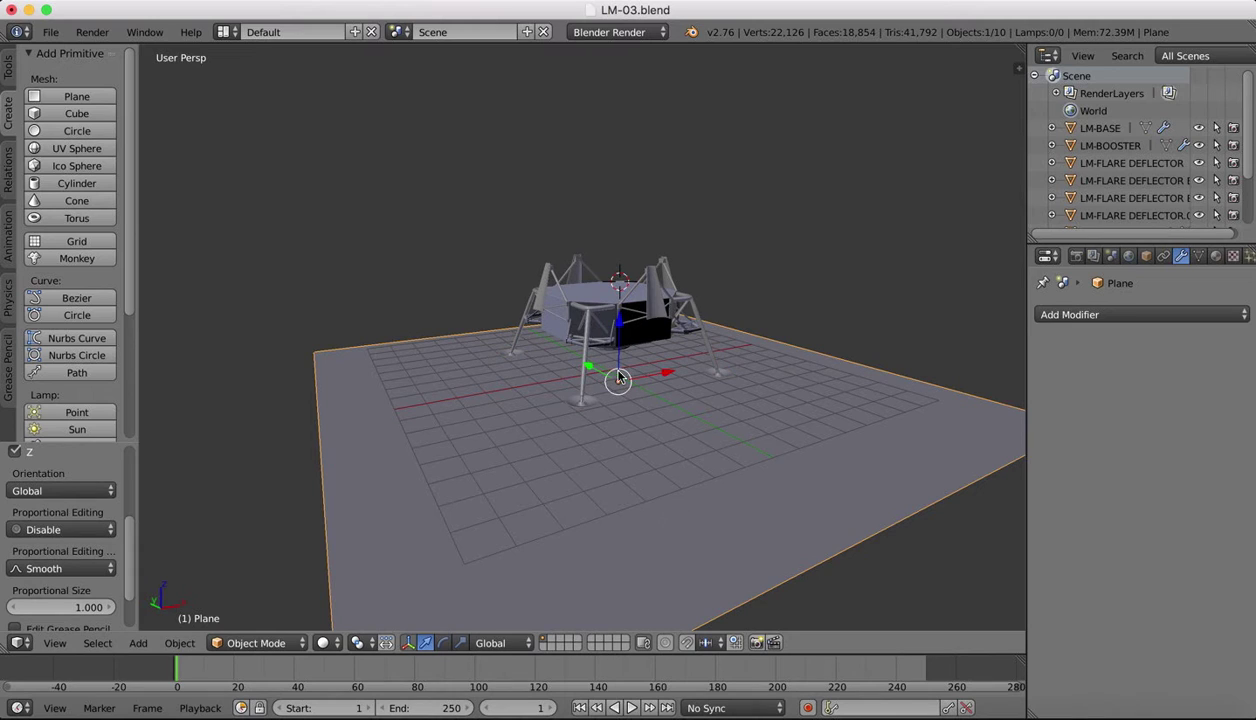
drag(618, 323, 620, 316)
Step: Scale the ground plane about 1.5× and orbit around to inspect it under the lander
mouse_move(516, 320)
middle_down()
mouse_move(540, 345)
mouse_move(516, 319)
middle_up()
key(s)
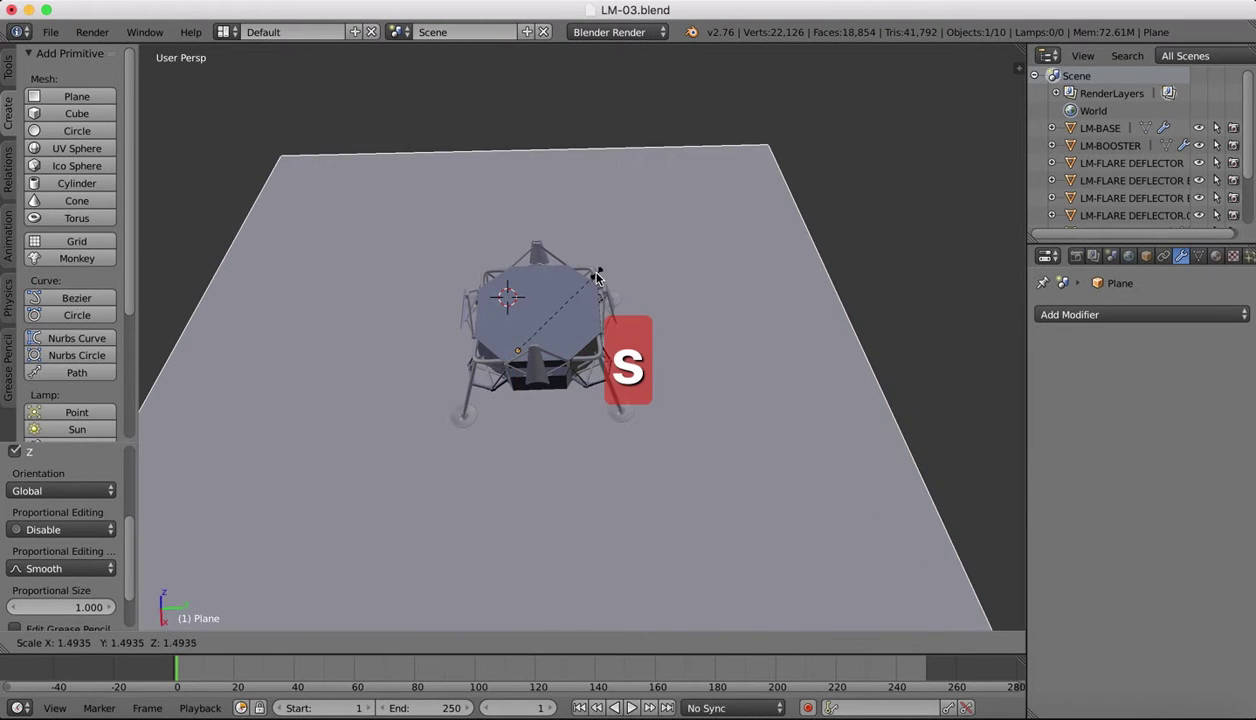
click(578, 272)
mouse_move(547, 262)
middle_down()
mouse_move(535, 274)
mouse_move(552, 260)
middle_up()
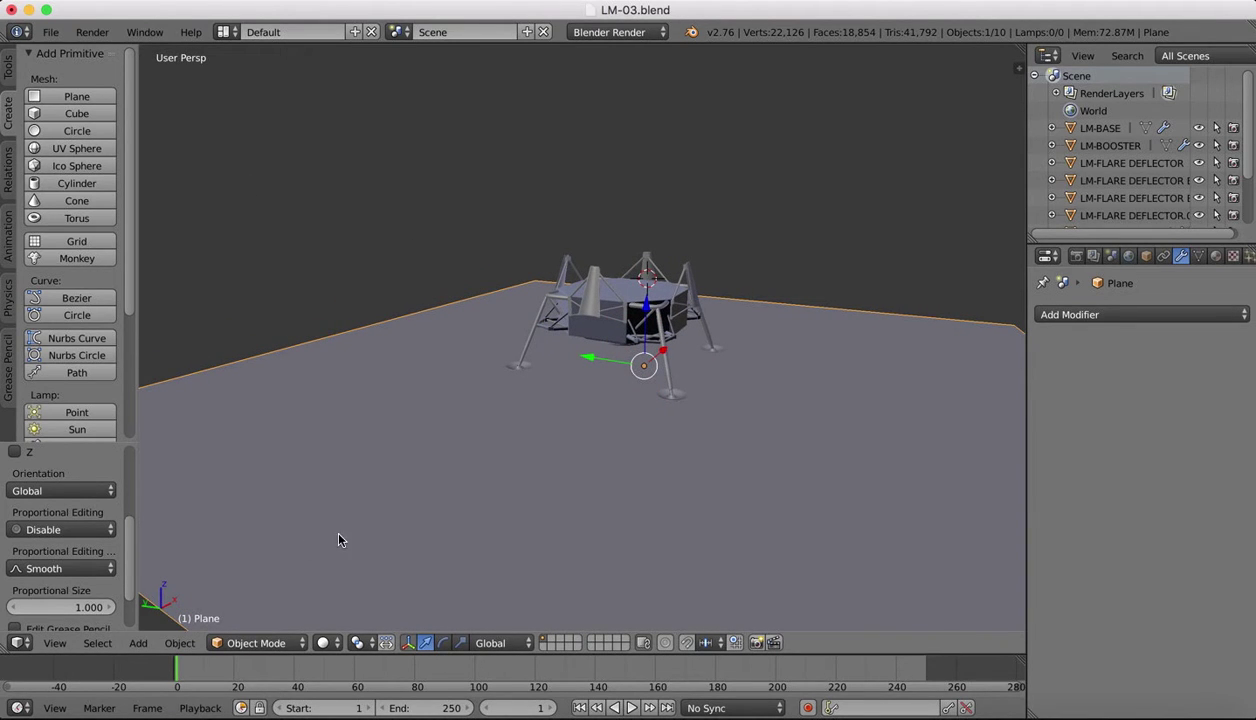
middle_drag(683, 241, 720, 246)
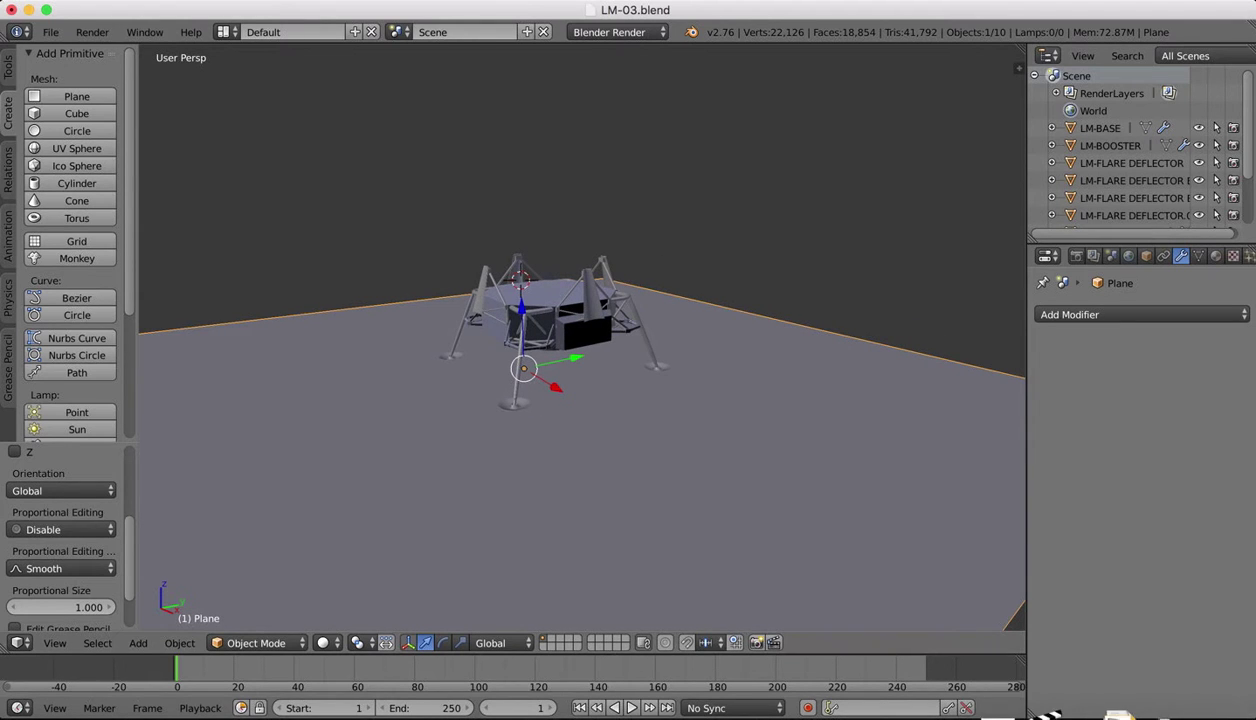
scroll(516, 325, up, 3)
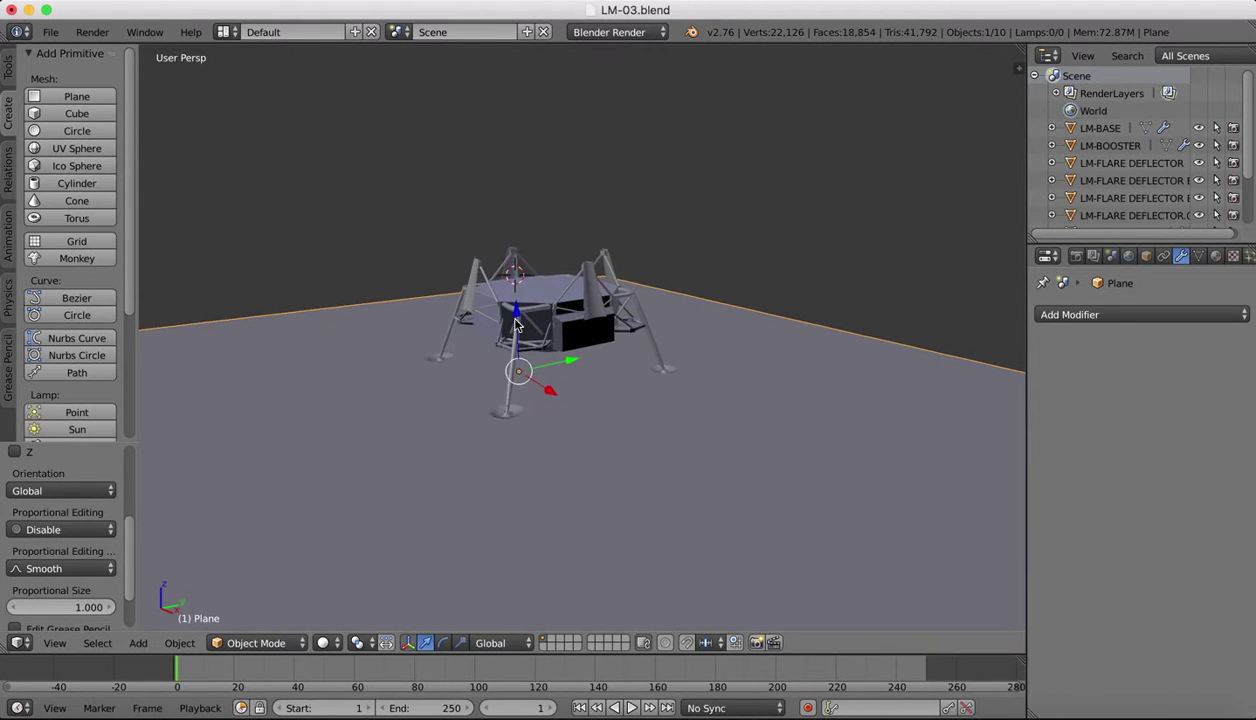
middle_drag(516, 325, 600, 360)
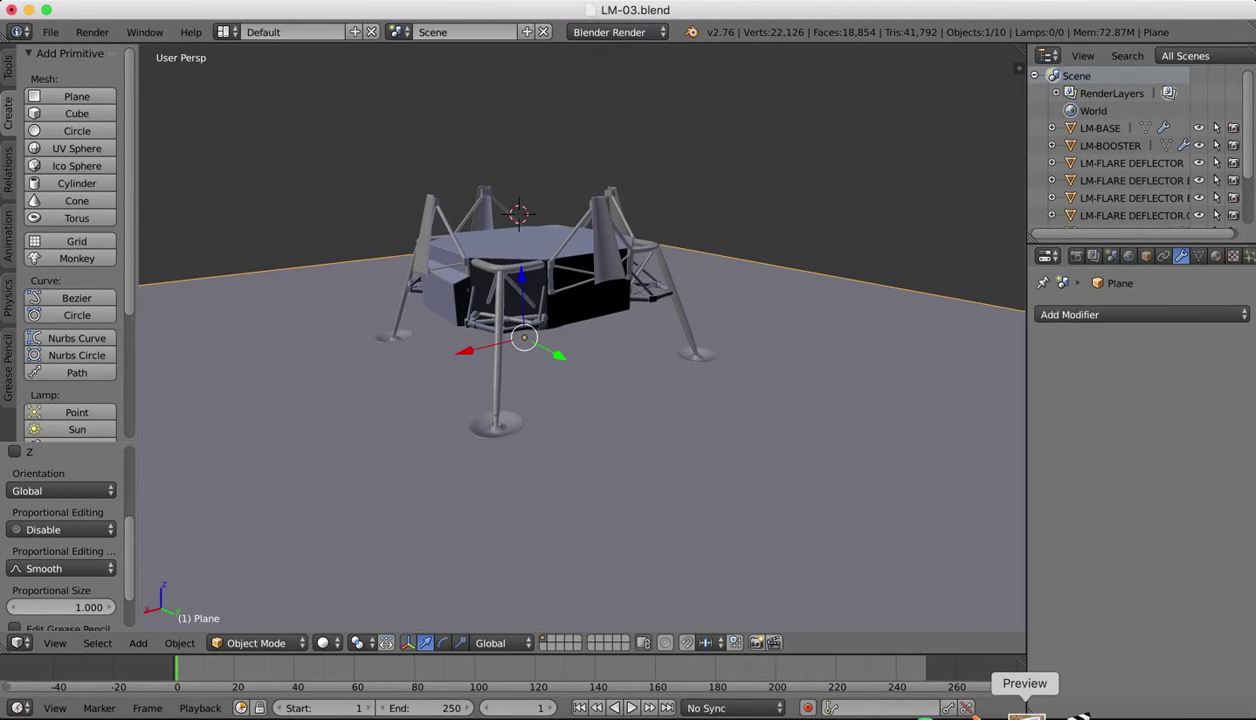
click(1023, 712)
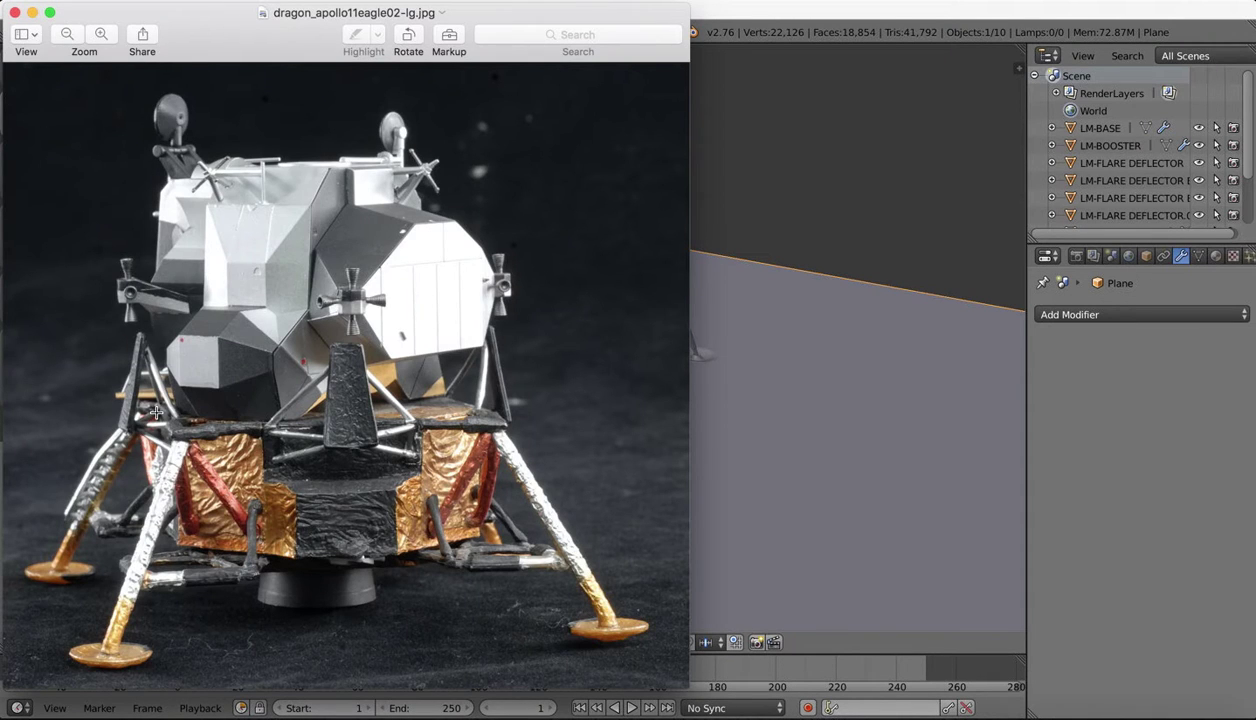
click(902, 546)
middle_drag(556, 311, 537, 318)
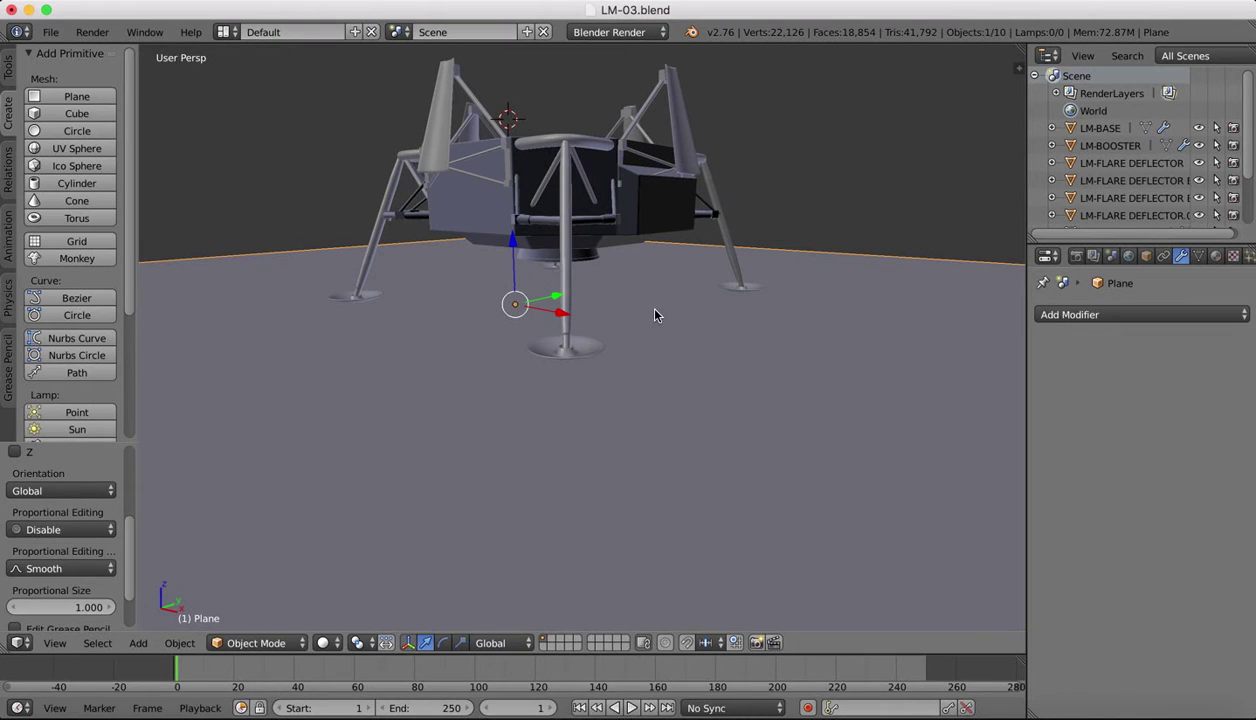
Step: Move from the Tools tab to the Create tab and scroll to its Lamp and Other sections
scroll(587, 335, down, 5)
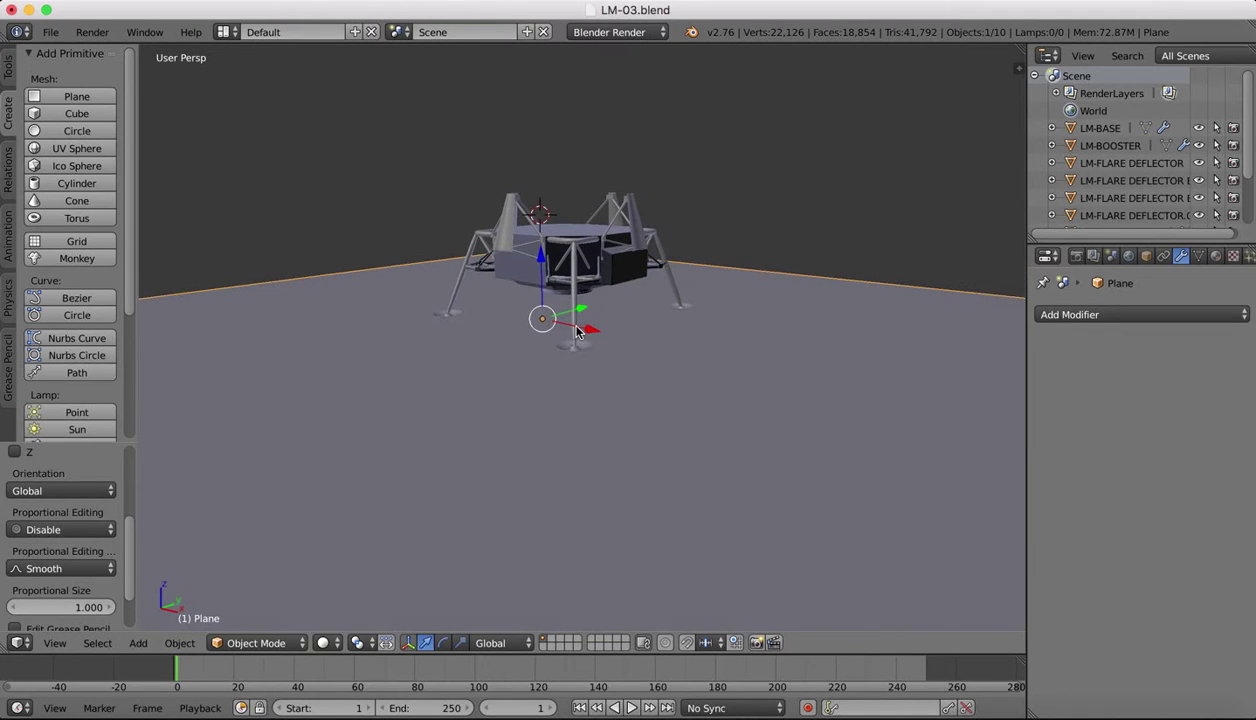
scroll(567, 270, up, 2)
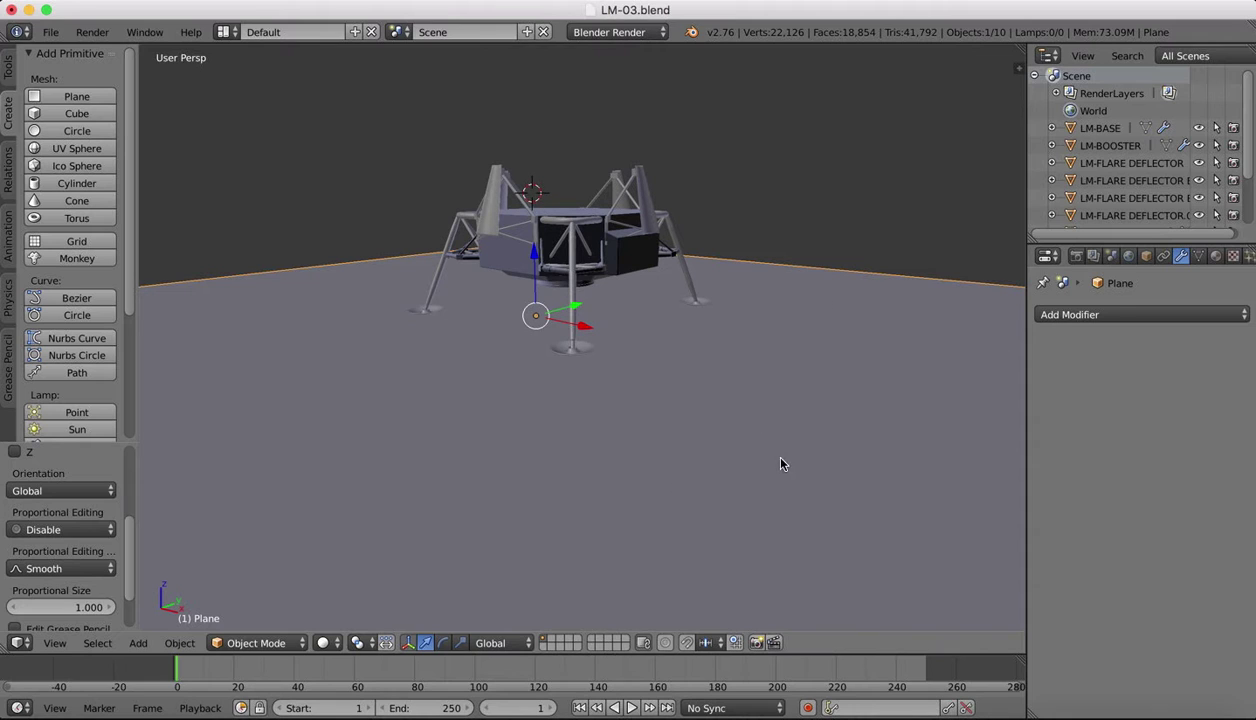
click(7, 68)
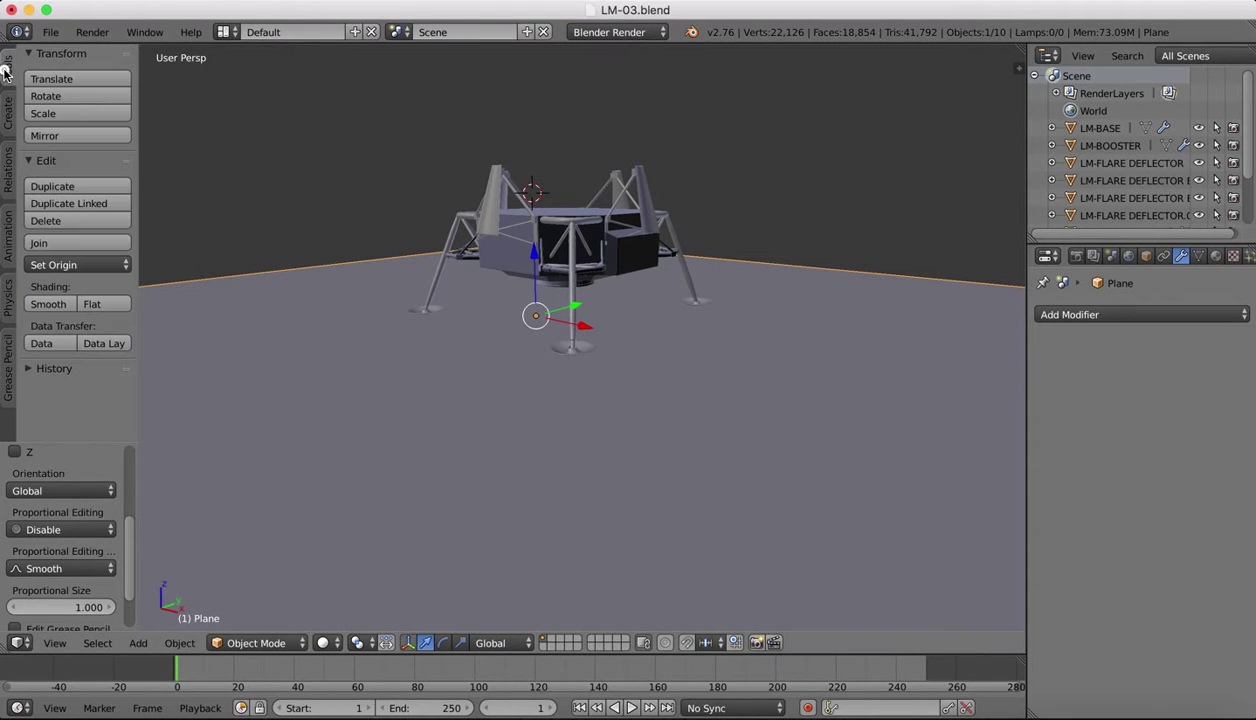
click(7, 105)
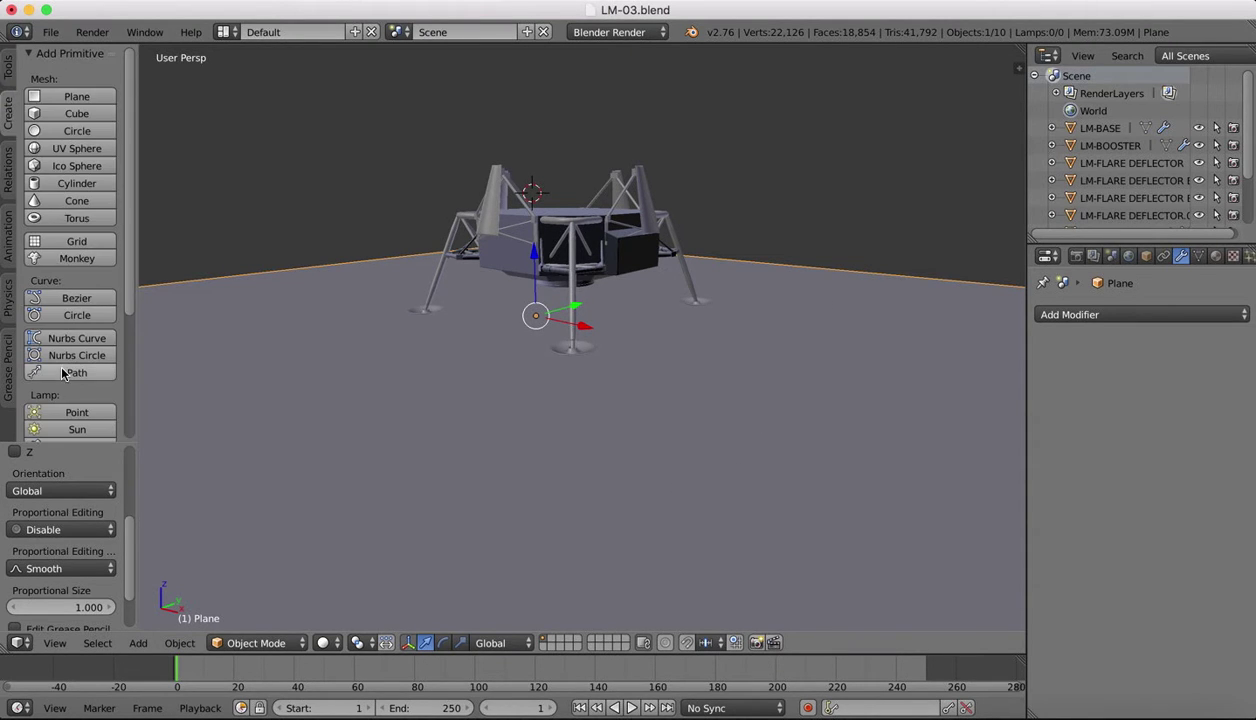
scroll(95, 215, down, 5)
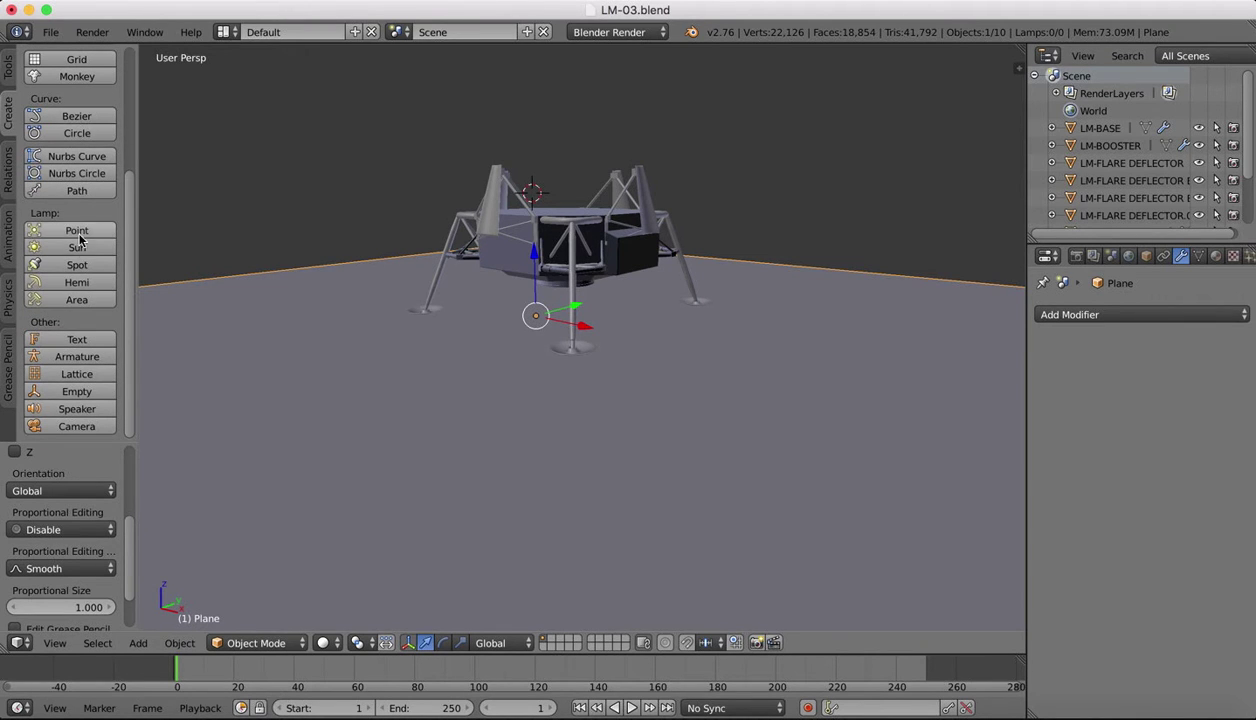
Step: Add a camera and pull it back along its own Z axis using Normal orientation
click(63, 423)
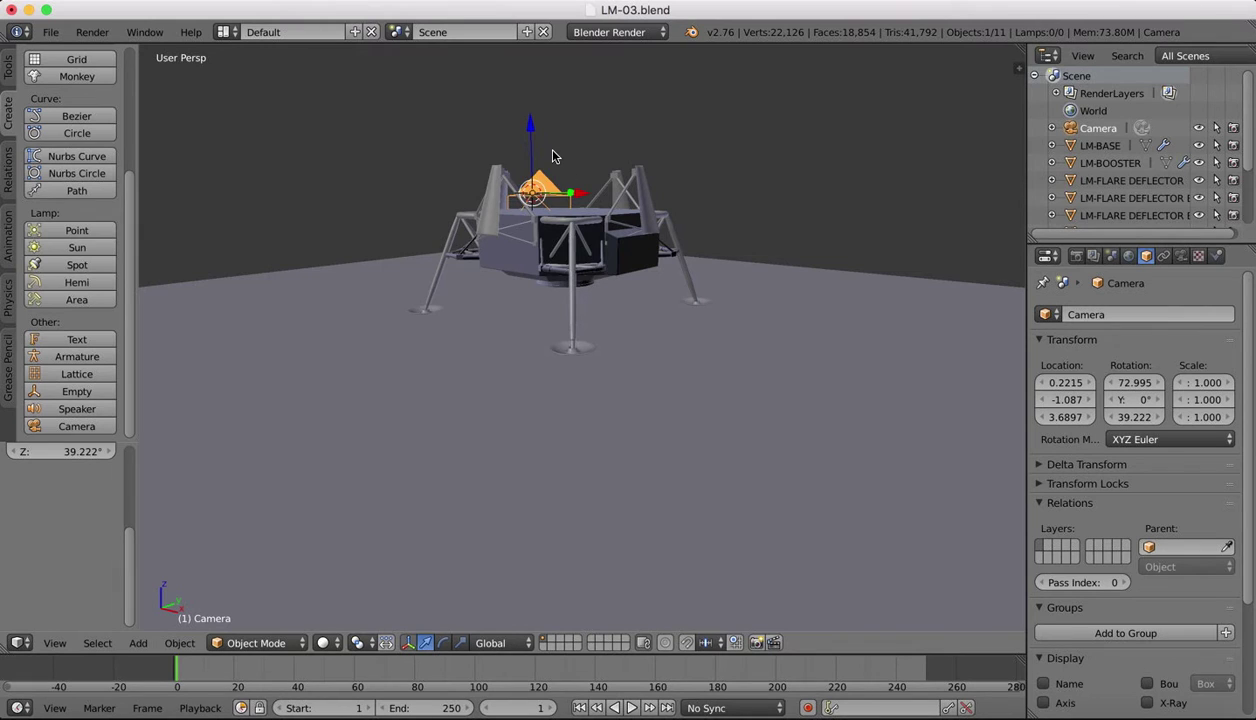
scroll(555, 155, down, 5)
middle_drag(555, 155, 573, 197)
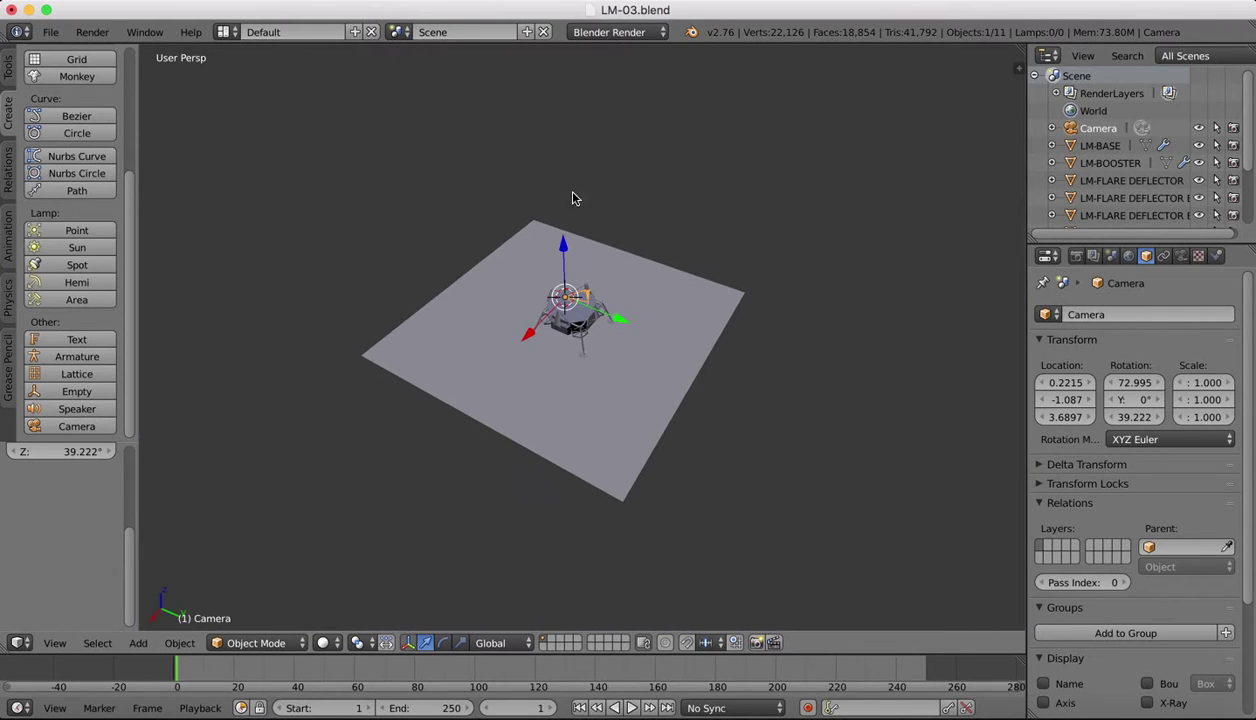
click(505, 642)
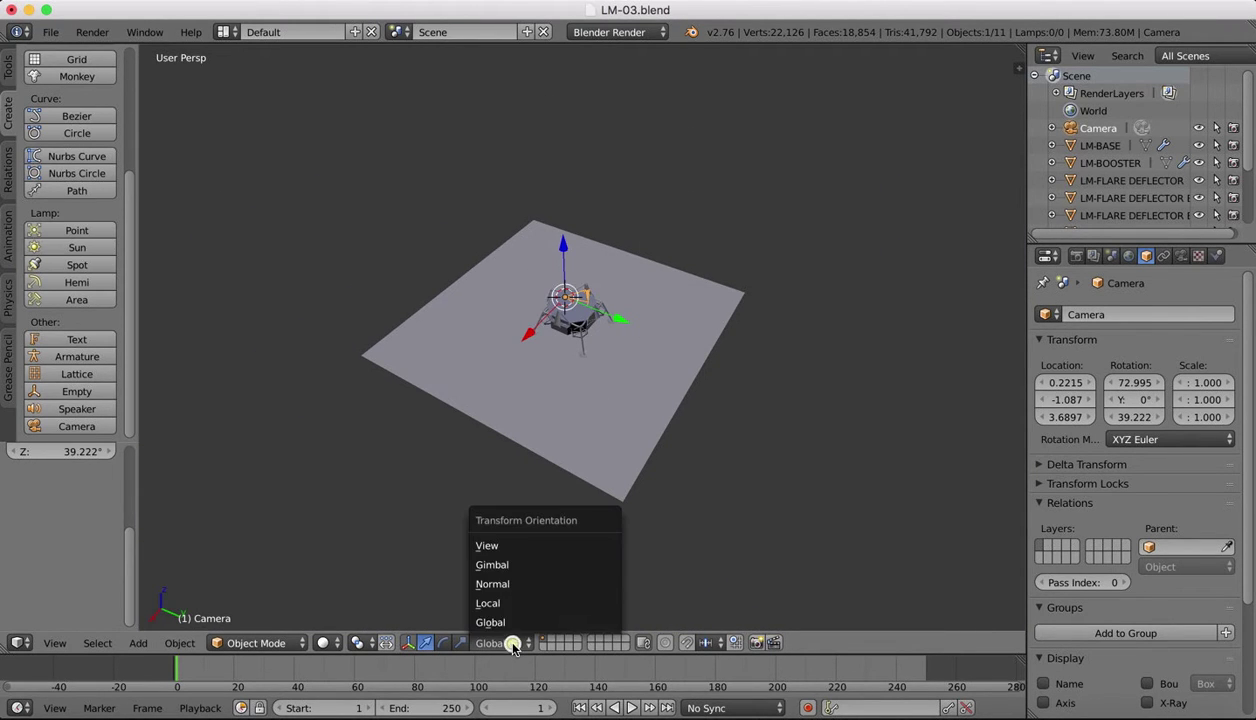
click(513, 584)
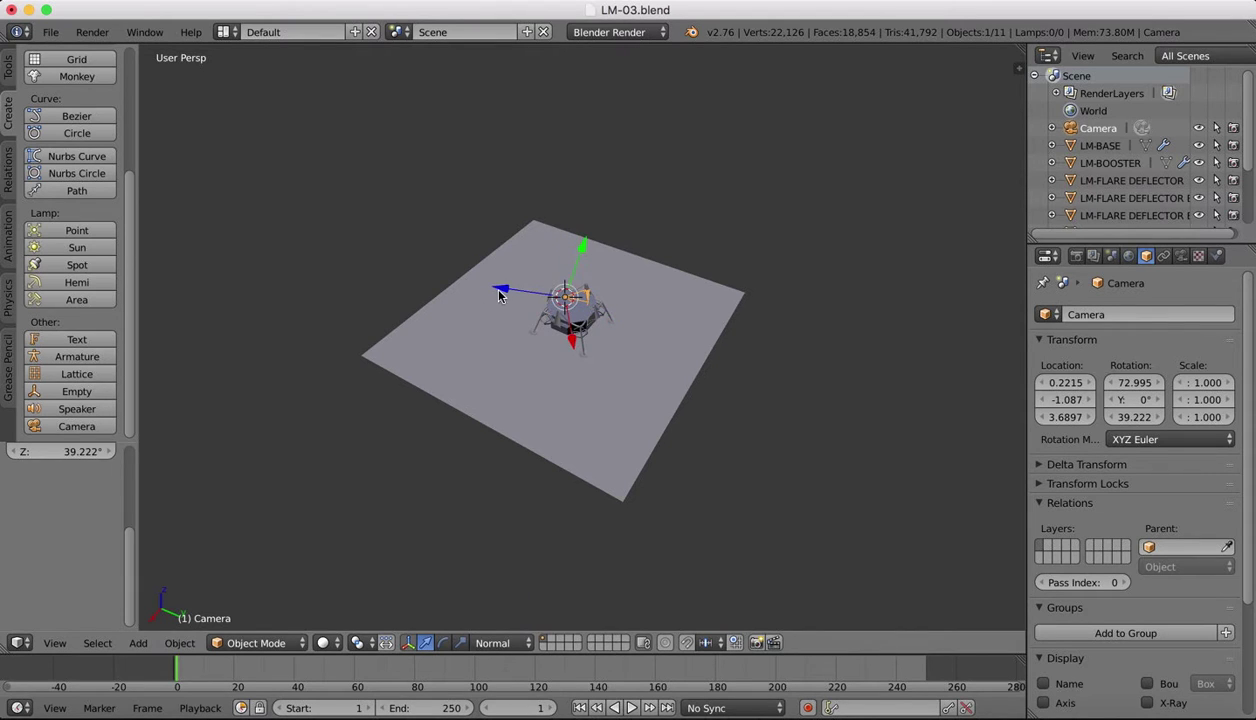
drag(503, 291, 354, 297)
Step: View the lander through the new camera via View > Camera
click(55, 643)
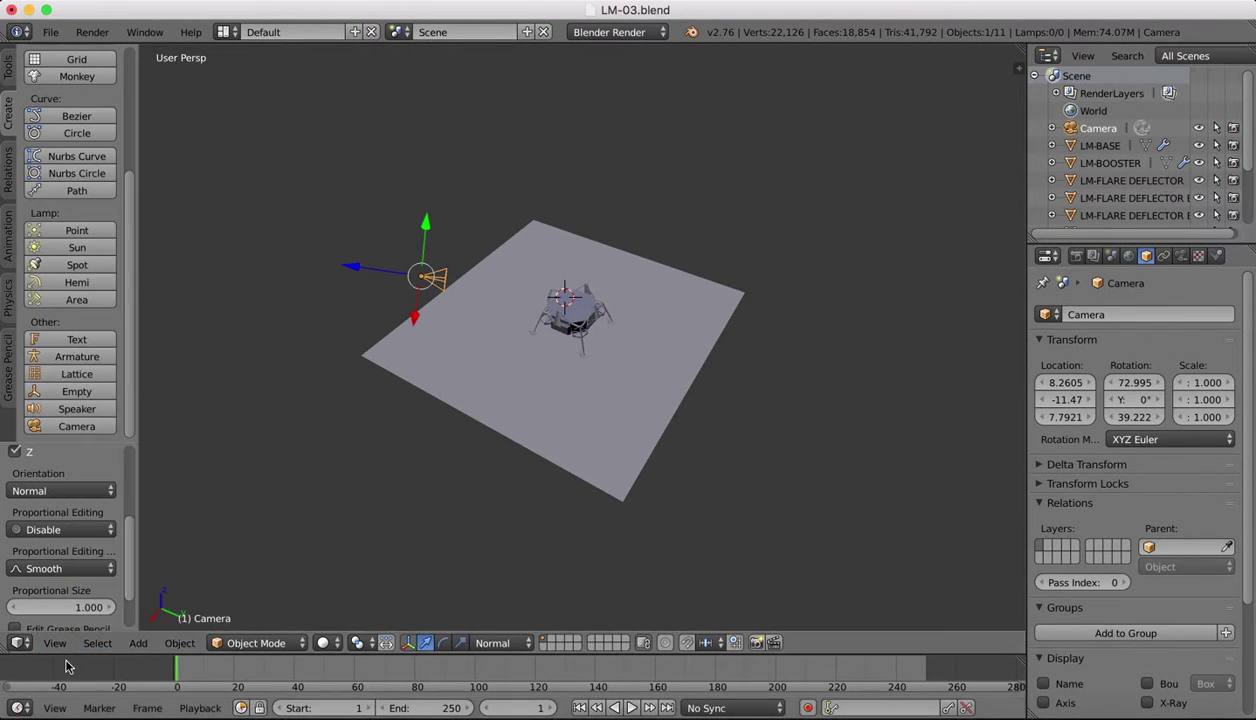
click(55, 643)
click(75, 577)
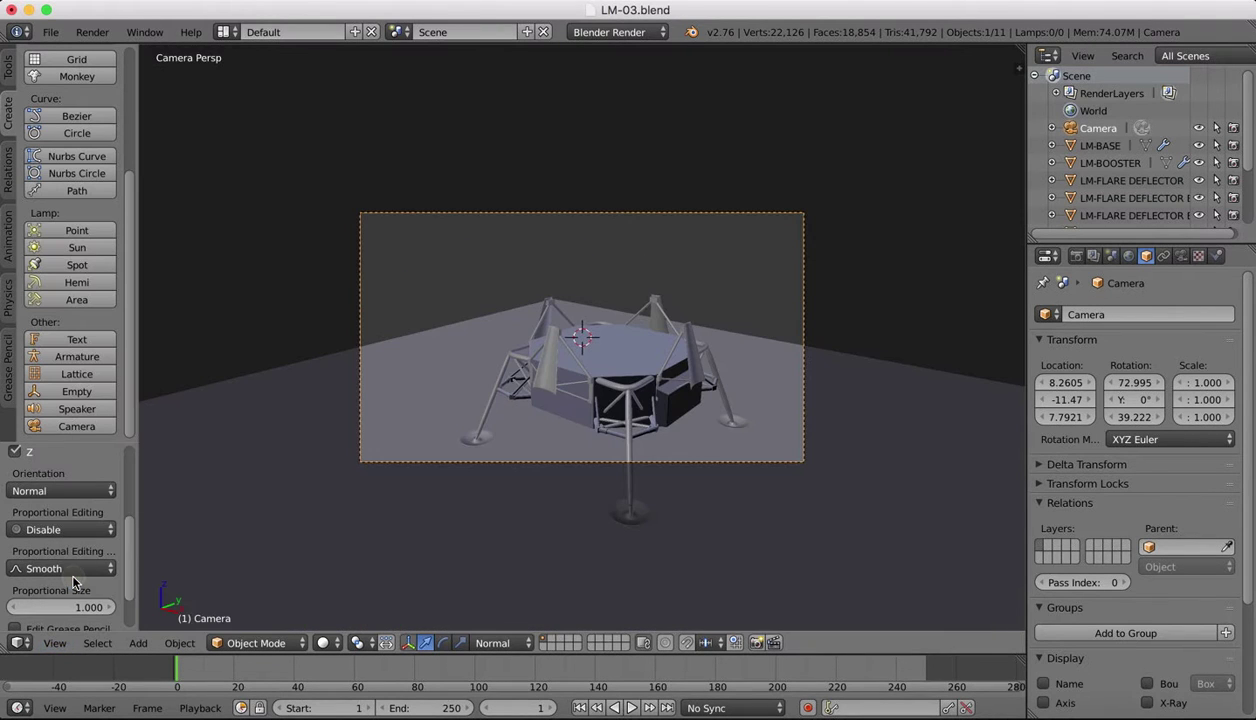
Step: Move the camera much farther back from the lander and look through it again
key(g)
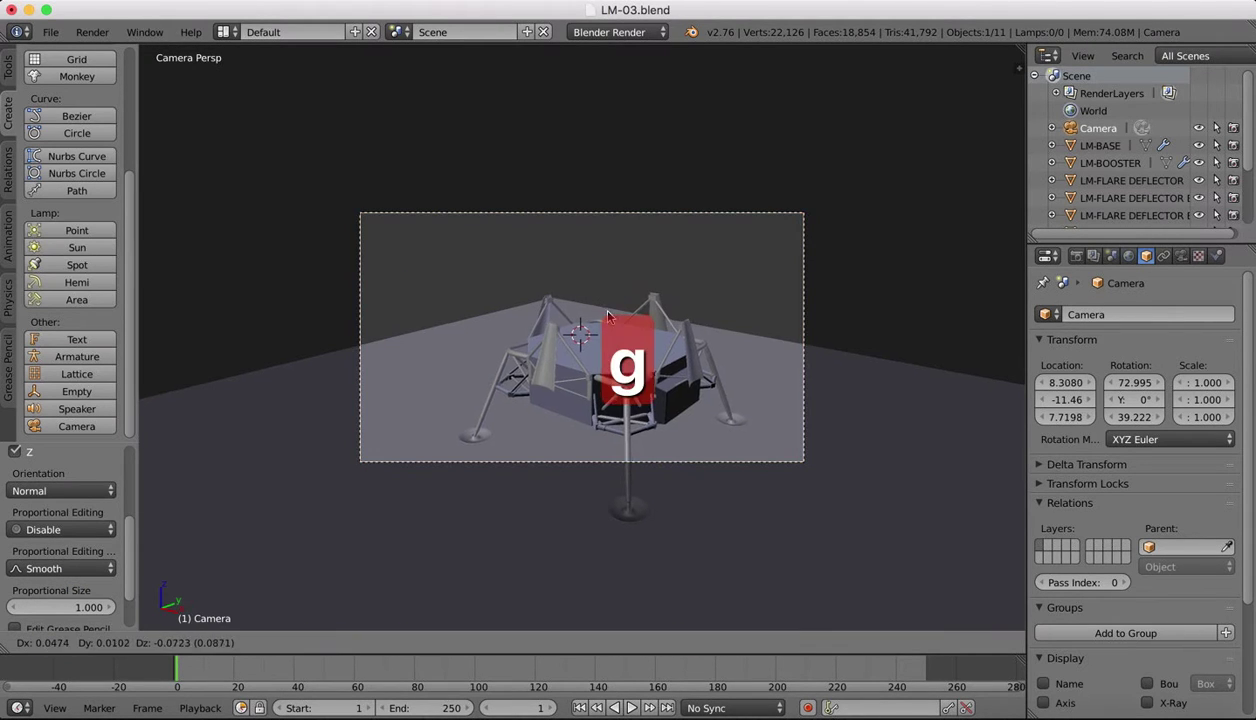
click(689, 427)
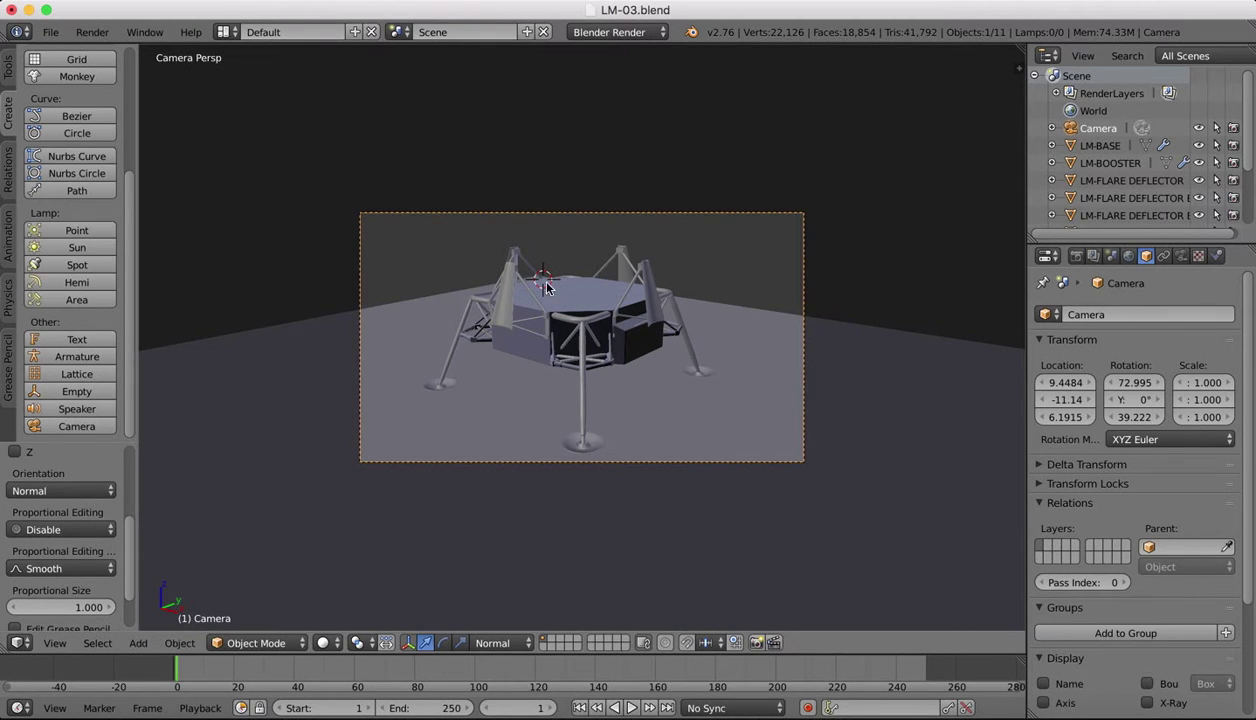
key(KP_0)
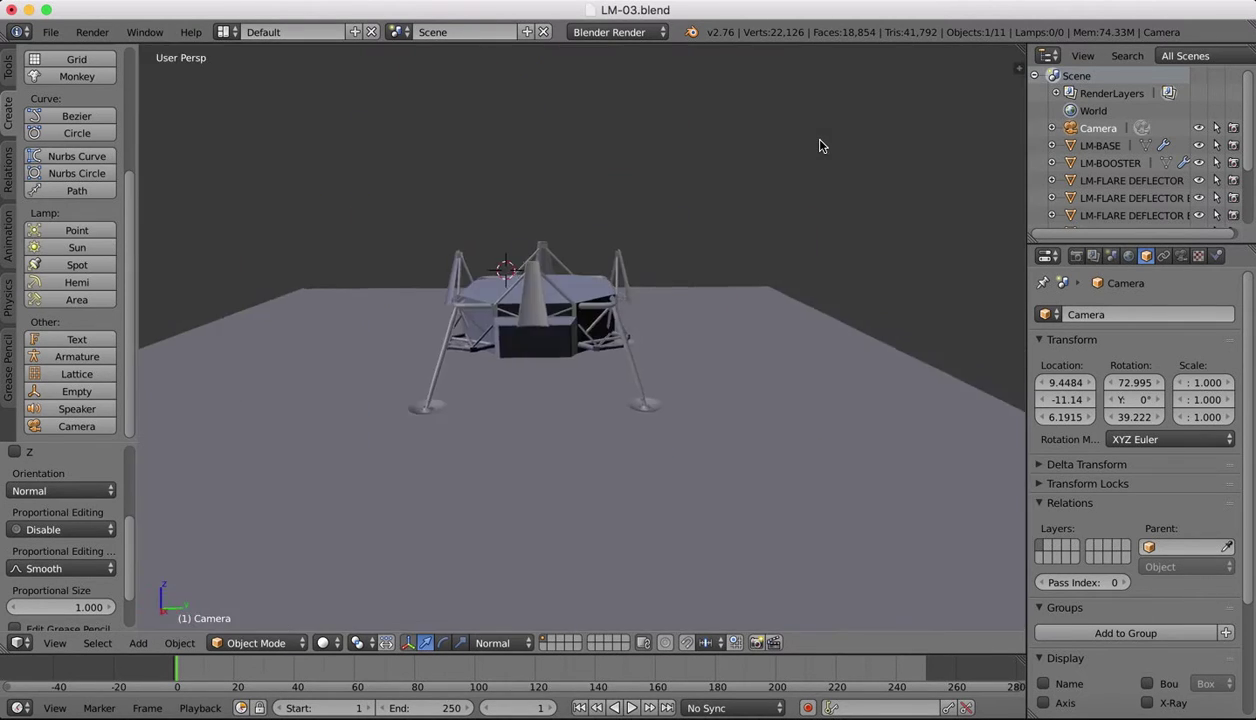
scroll(820, 148, down, 5)
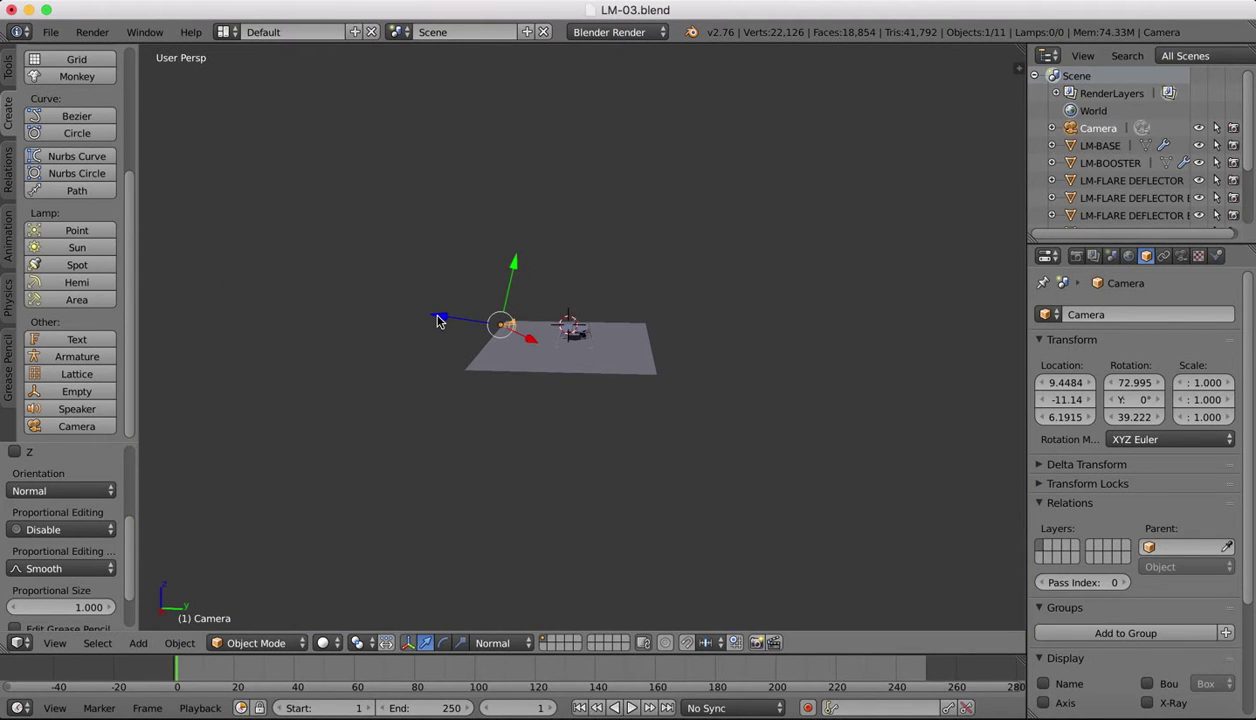
drag(437, 320, 252, 308)
click(55, 643)
mouse_move(97, 643)
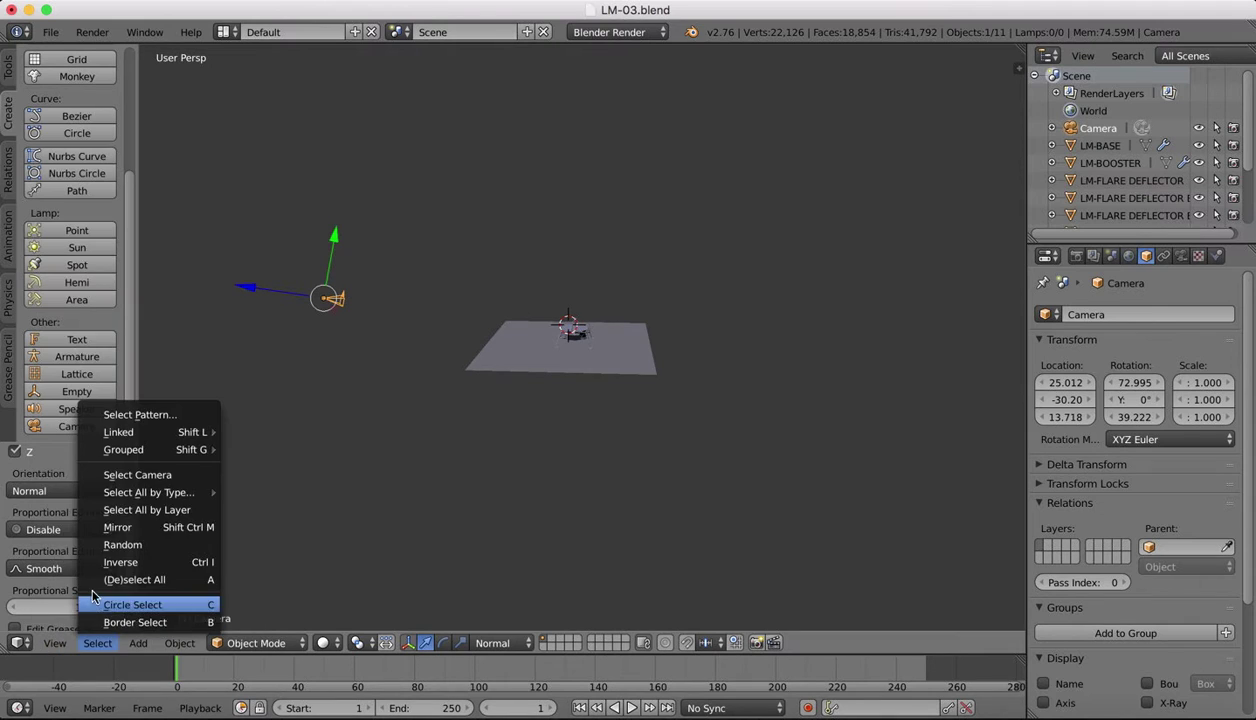
click(55, 643)
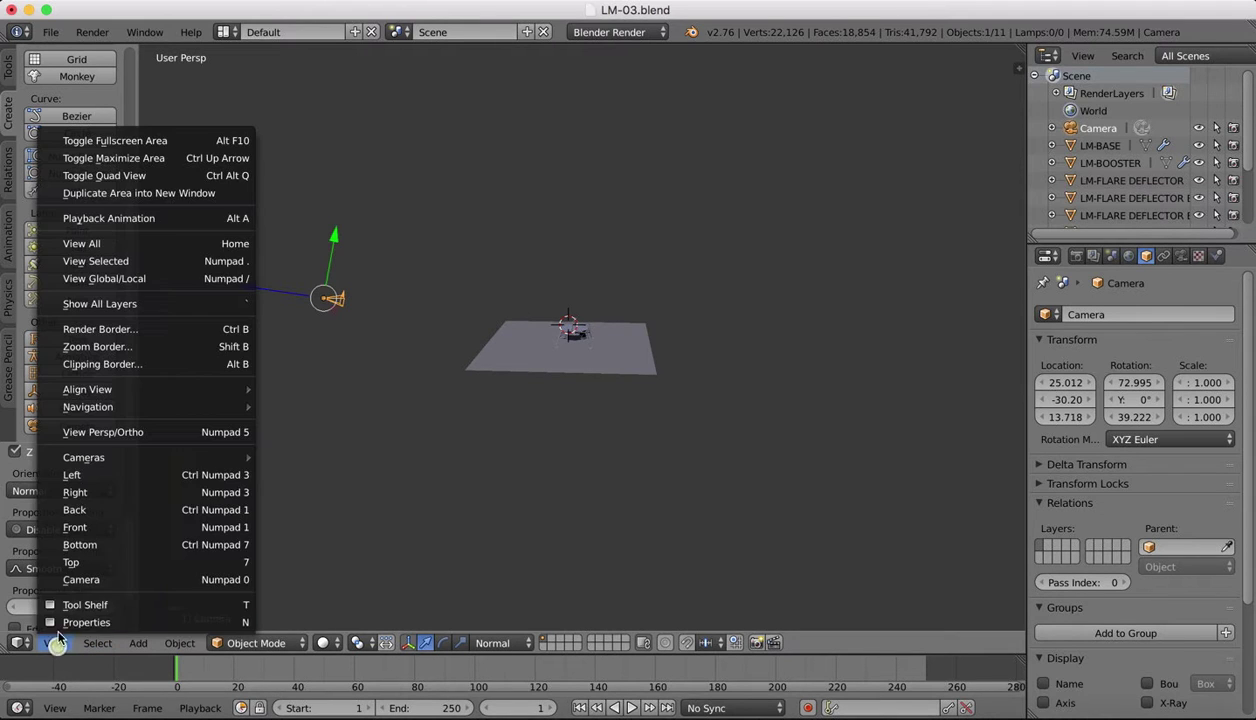
click(66, 580)
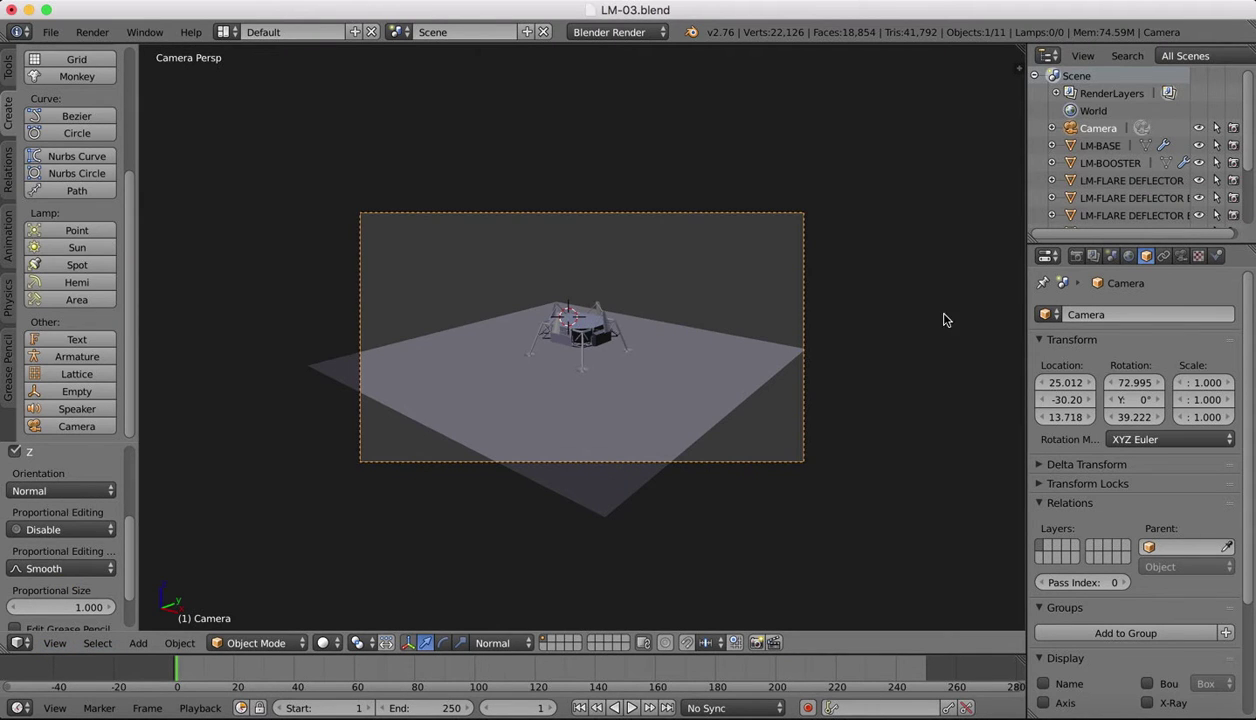
Step: Nudge the camera's position and set its lens focal length to 67.02 mm
key(g)
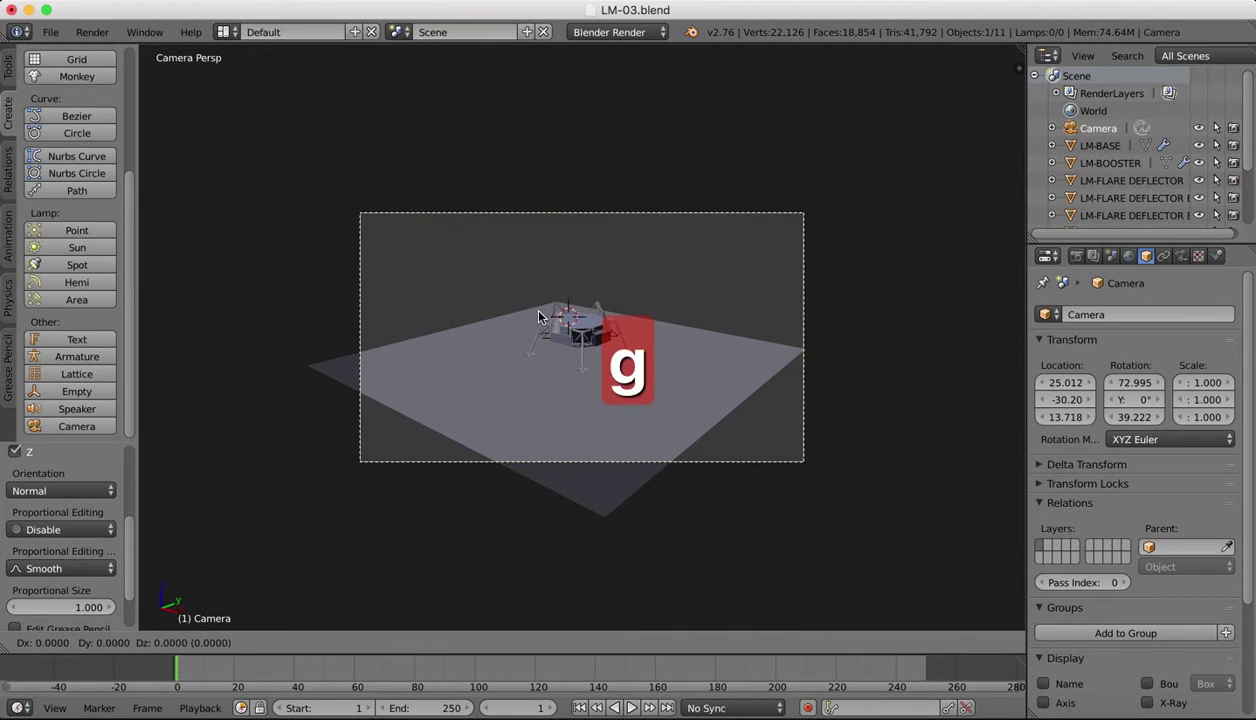
click(557, 216)
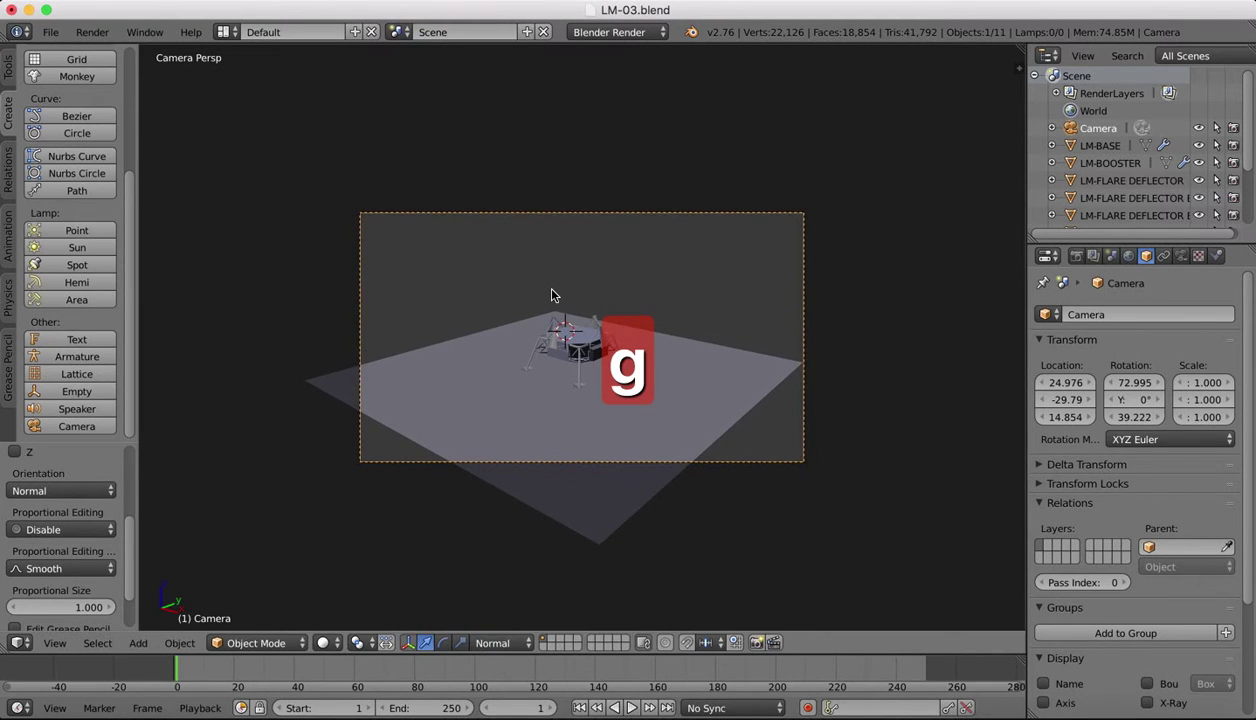
scroll(541, 283, up, 4)
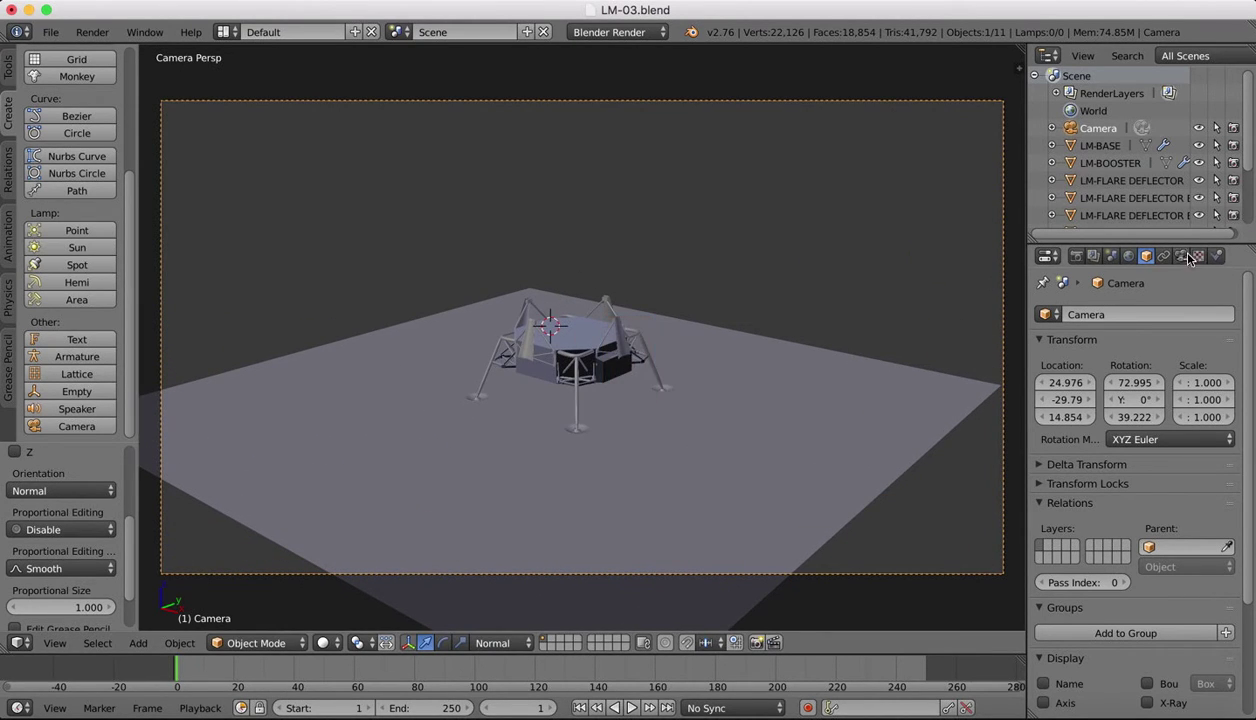
click(1181, 257)
drag(1066, 386, 1099, 386)
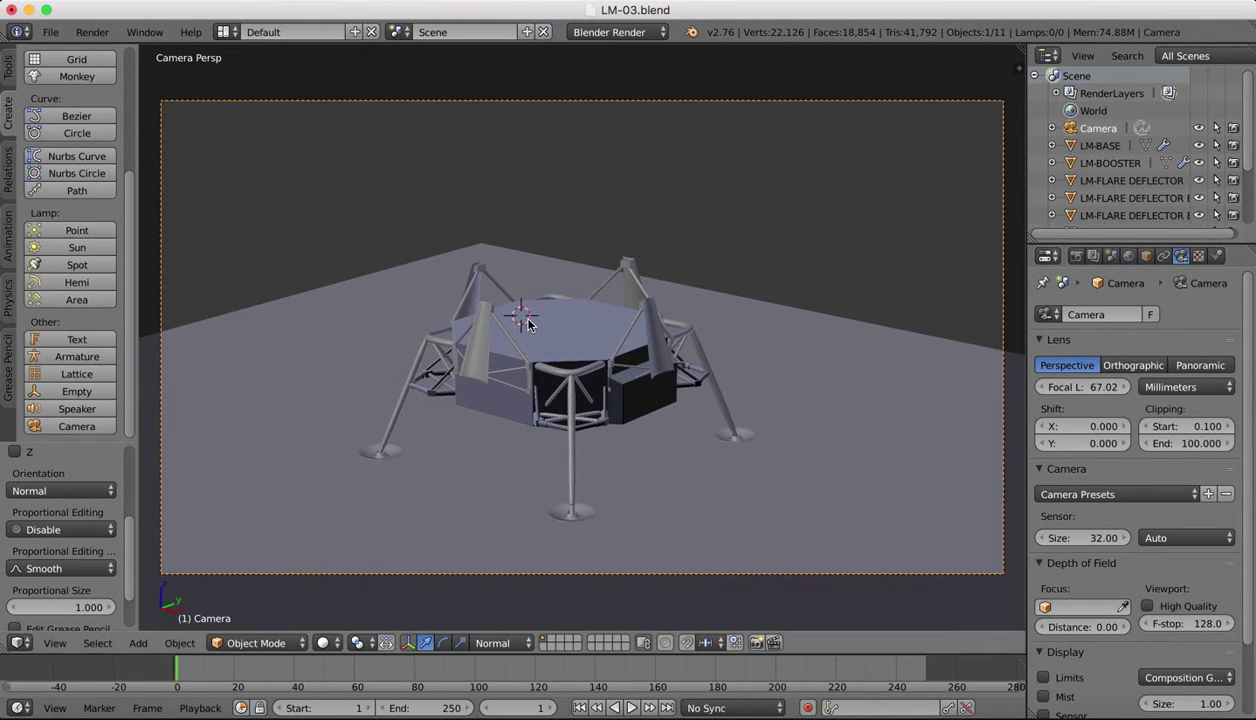
key(g)
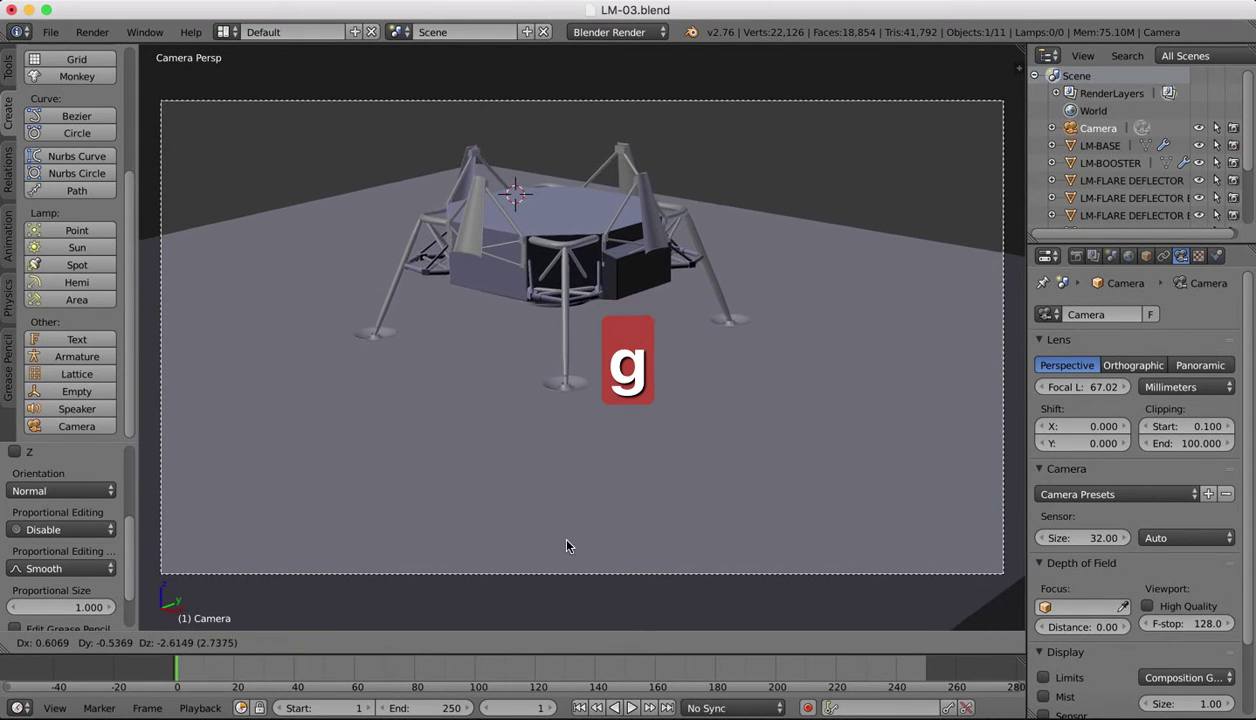
click(545, 478)
scroll(706, 342, down, 1)
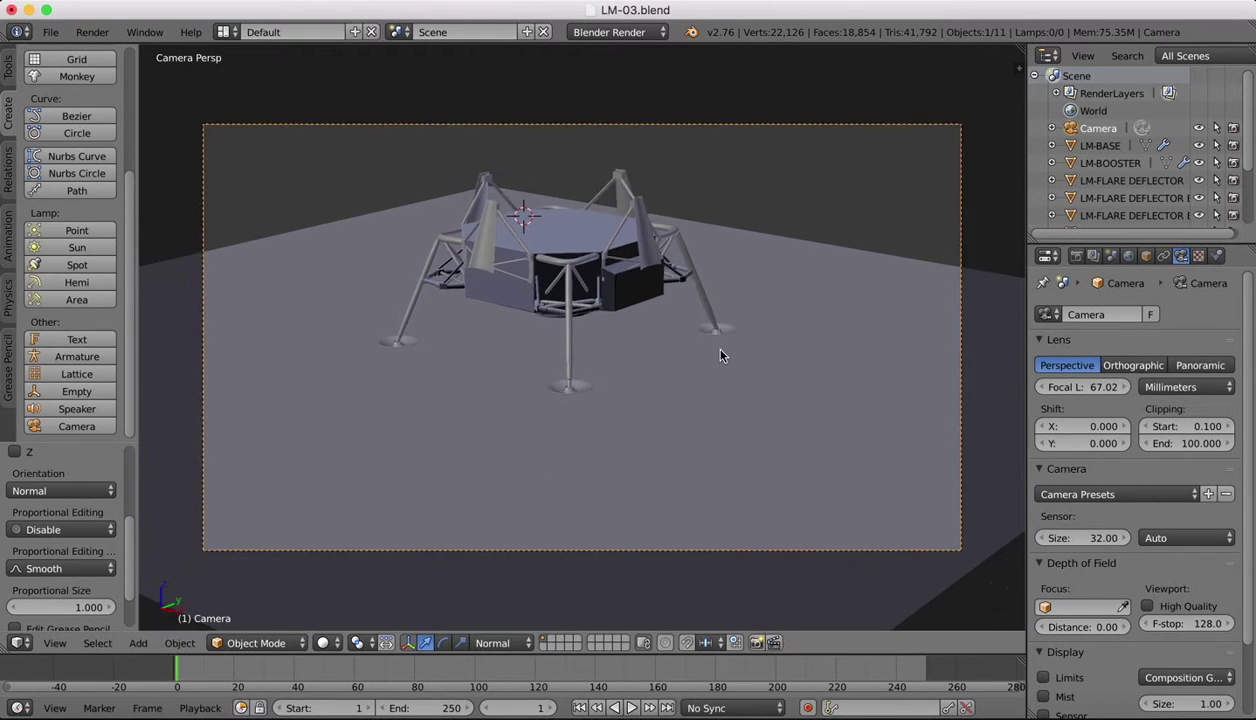
scroll(720, 355, down, 6)
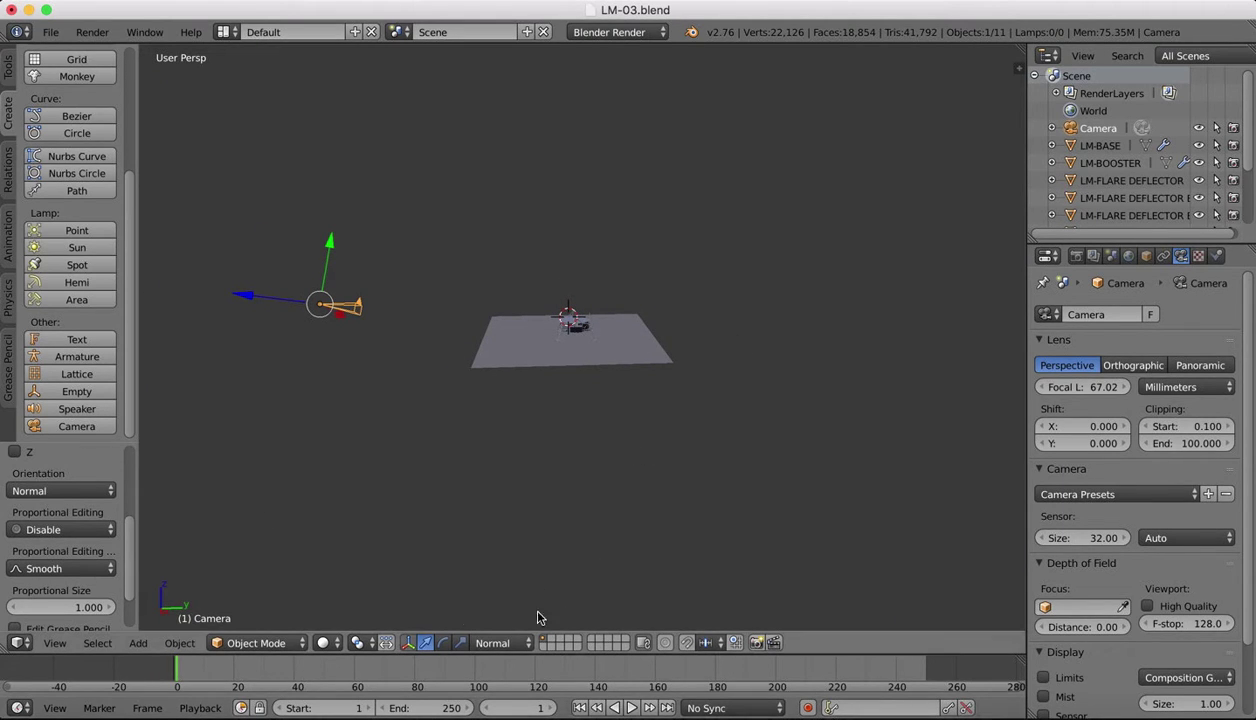
Step: Tilt the camera about its horizontal axis with the rotate manipulator and view through it
click(442, 644)
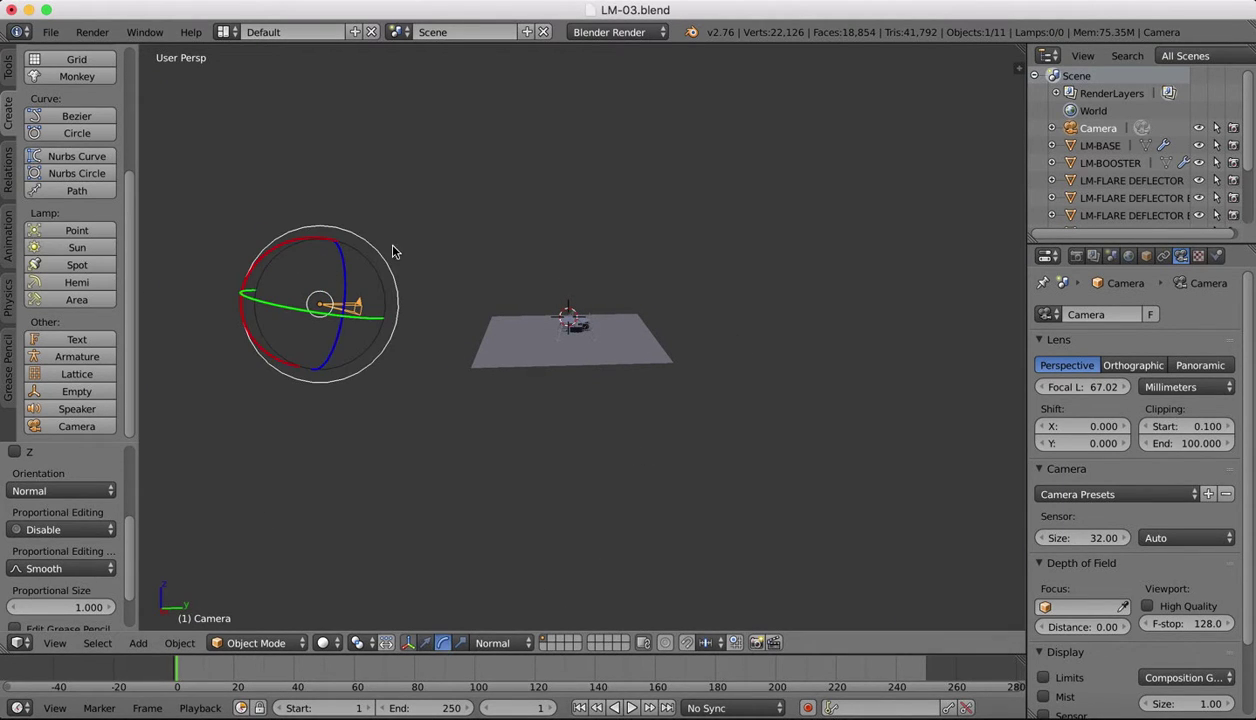
scroll(393, 251, left, 10)
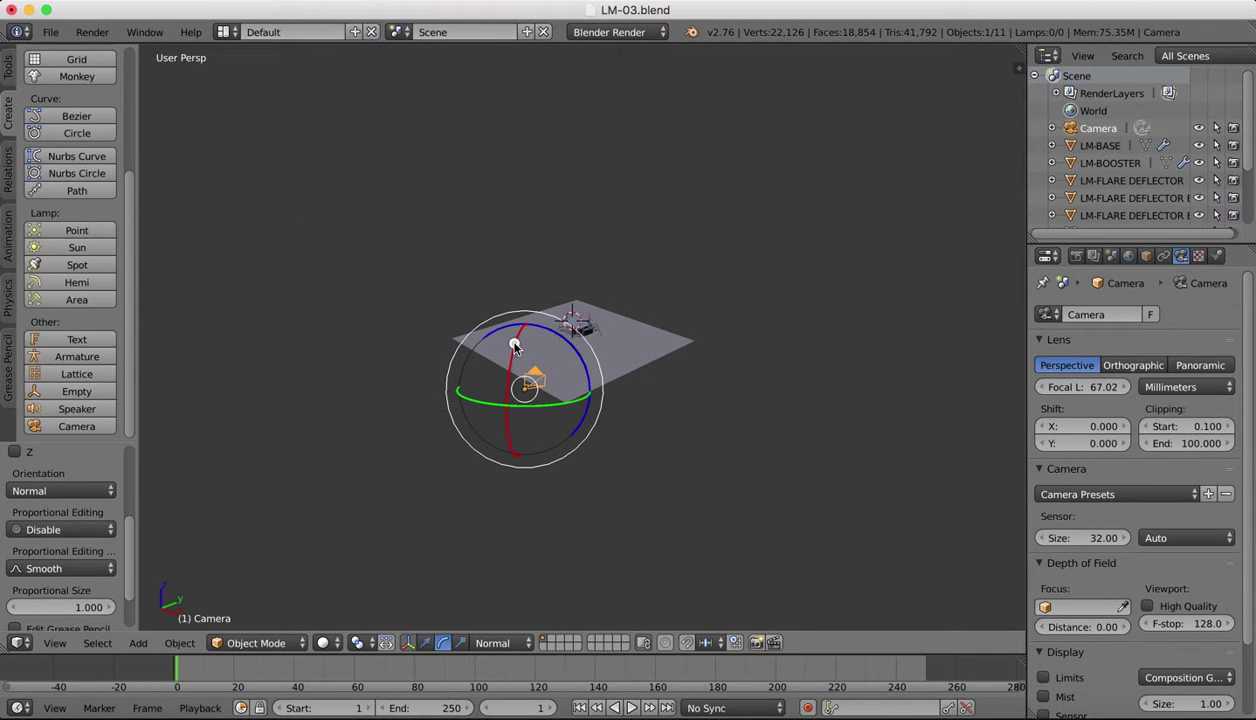
drag(514, 345, 512, 370)
scroll(448, 300, left, 10)
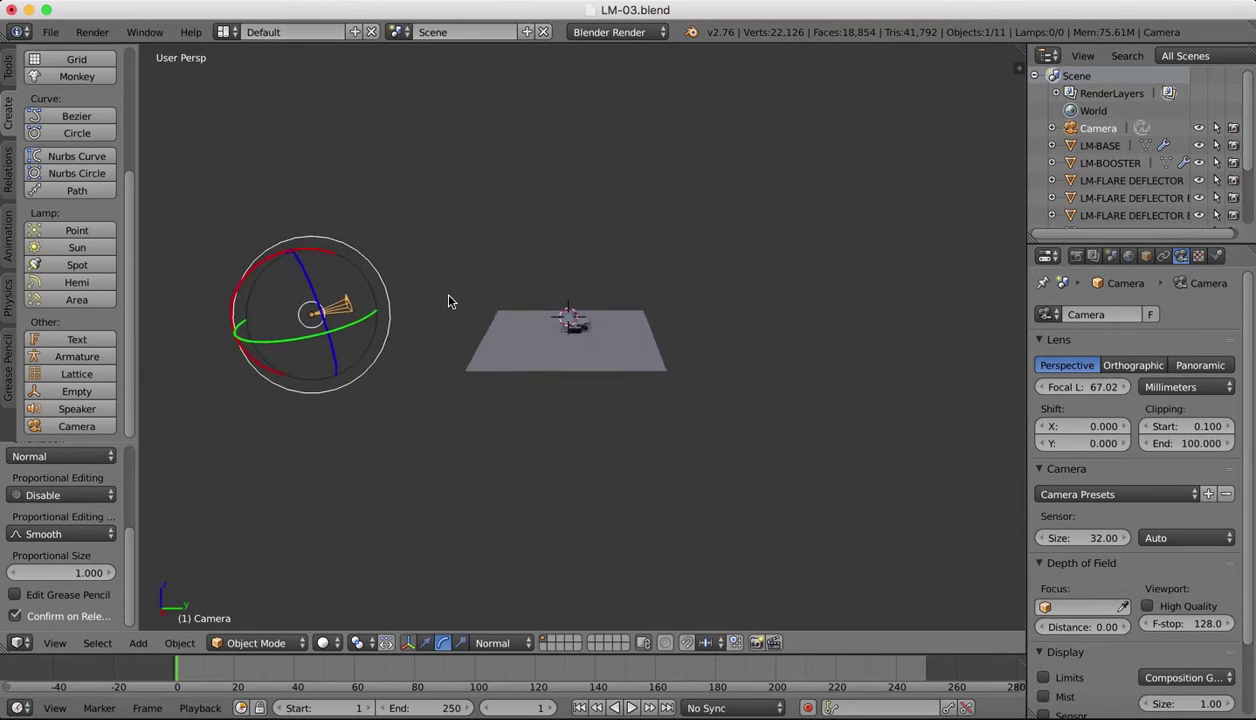
scroll(448, 300, down, 3)
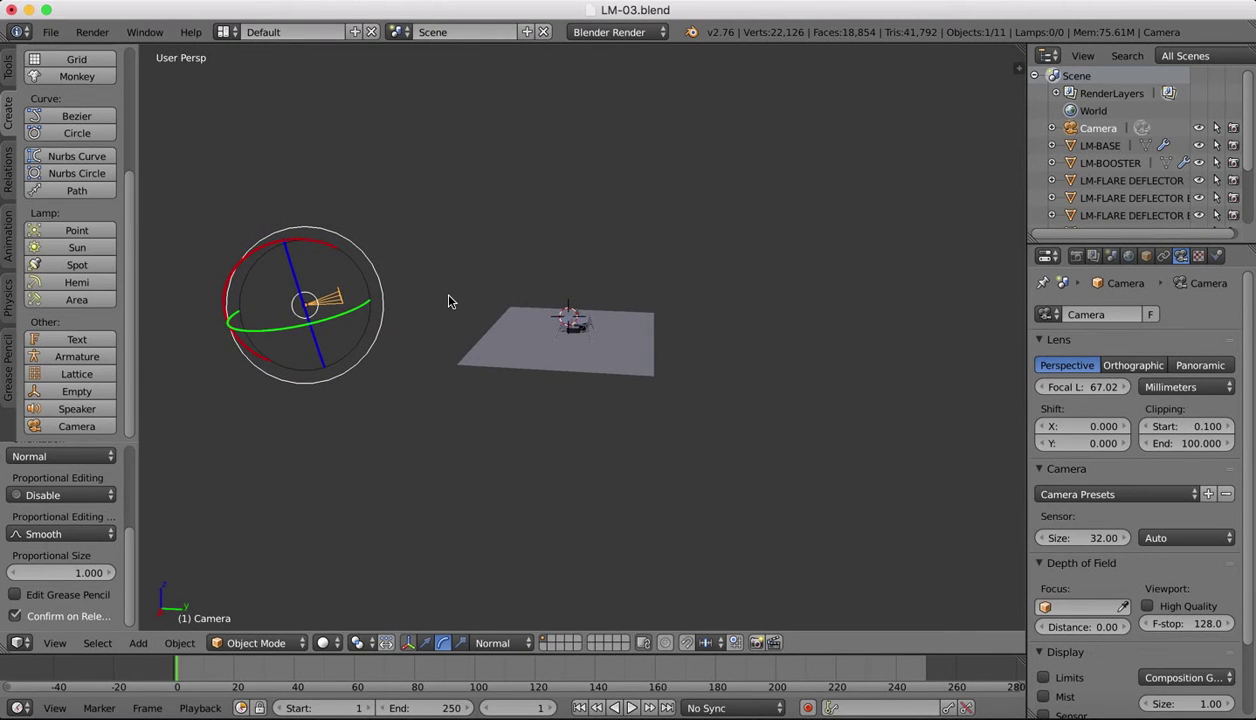
click(55, 643)
click(70, 578)
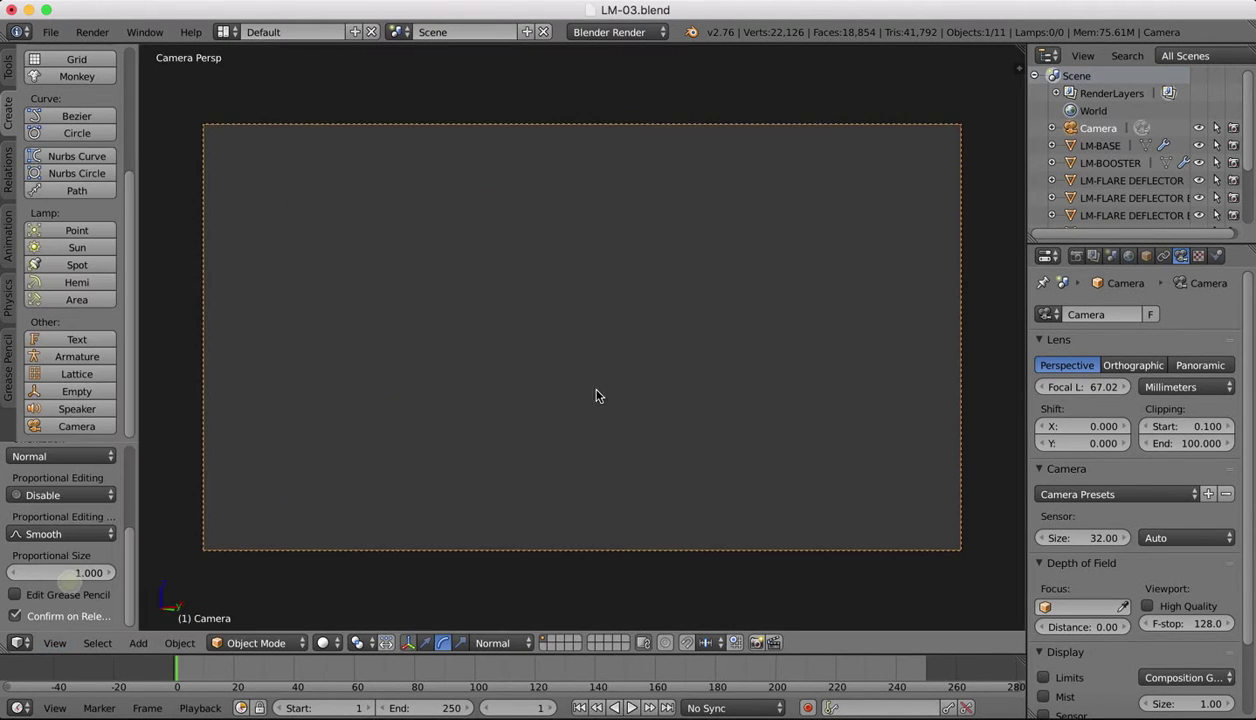
Step: Slide the camera about 0.86 units along global X to centre the lander in the shot
key(g)
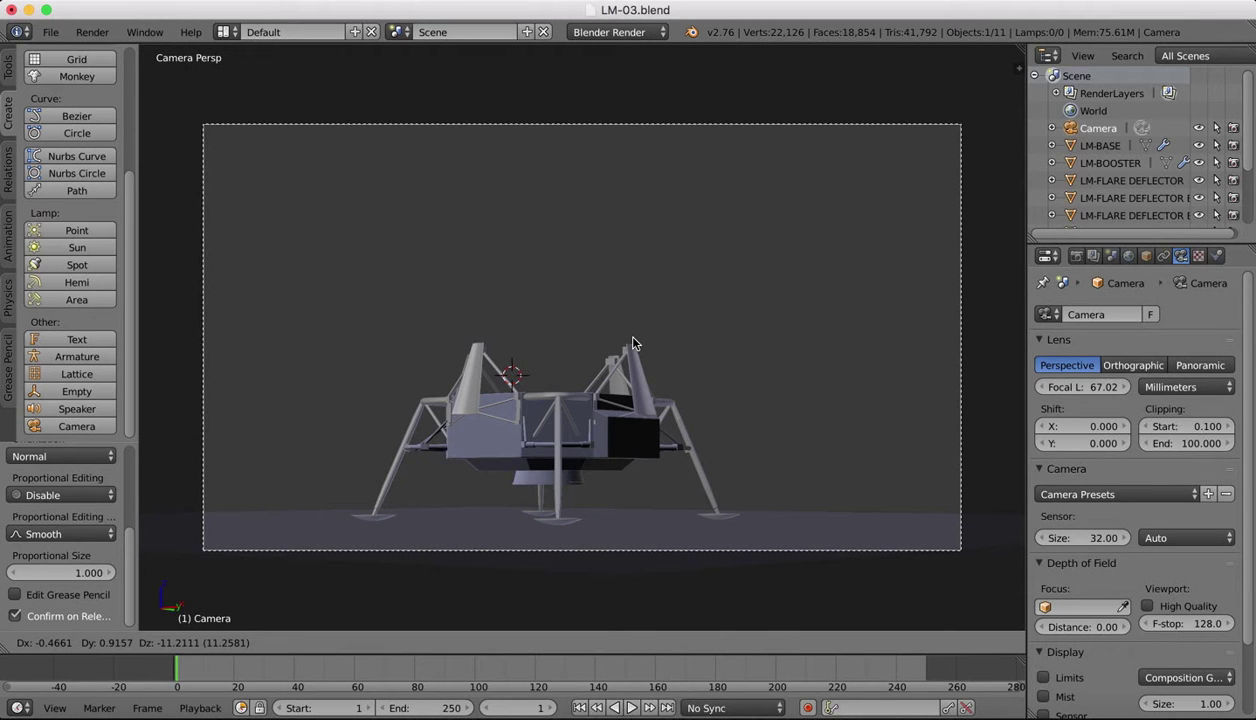
right_click(632, 343)
key(g)
key(x)
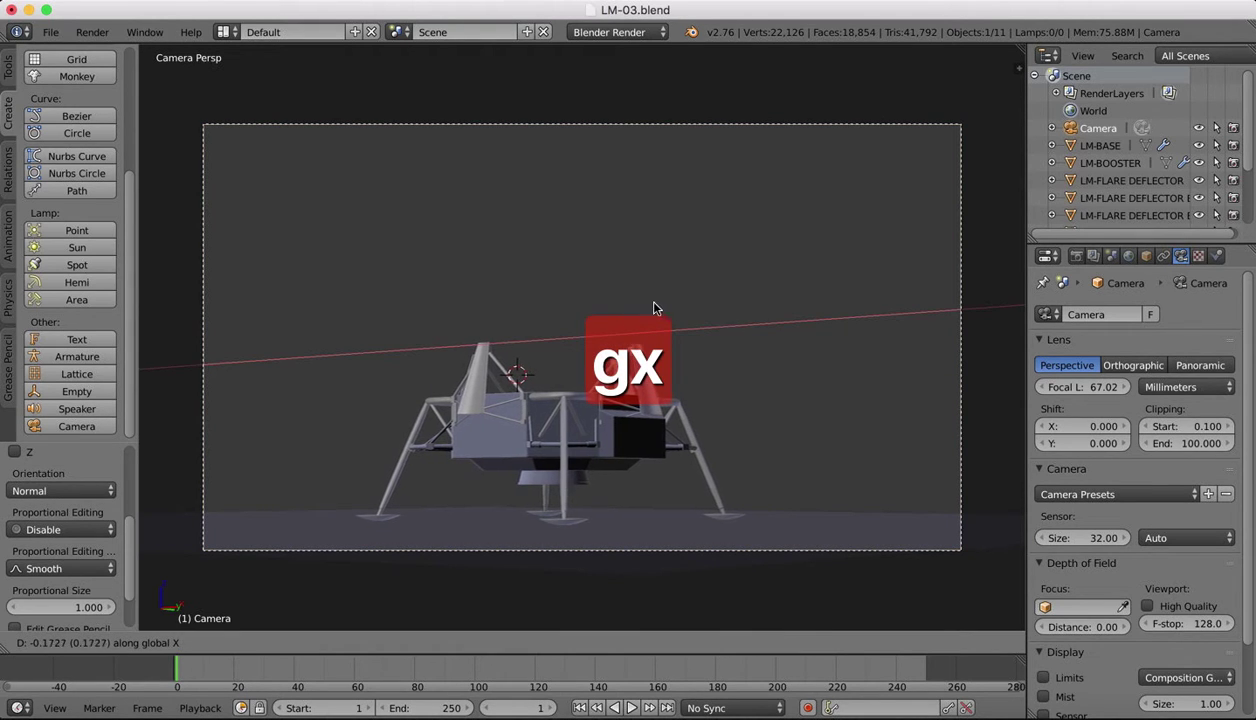
click(532, 316)
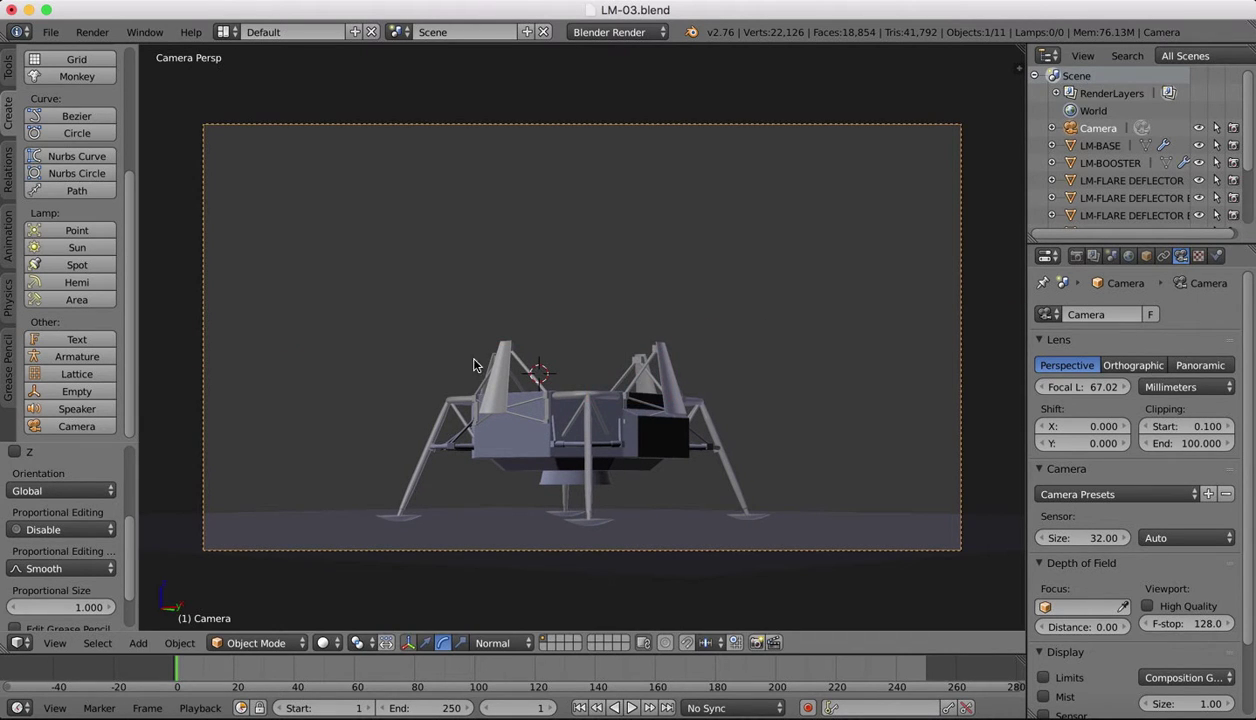
key(KP_0)
middle_drag(533, 366, 552, 467)
Step: Select the ground plane, slide it along Y and X, and check it through the camera
right_click(573, 431)
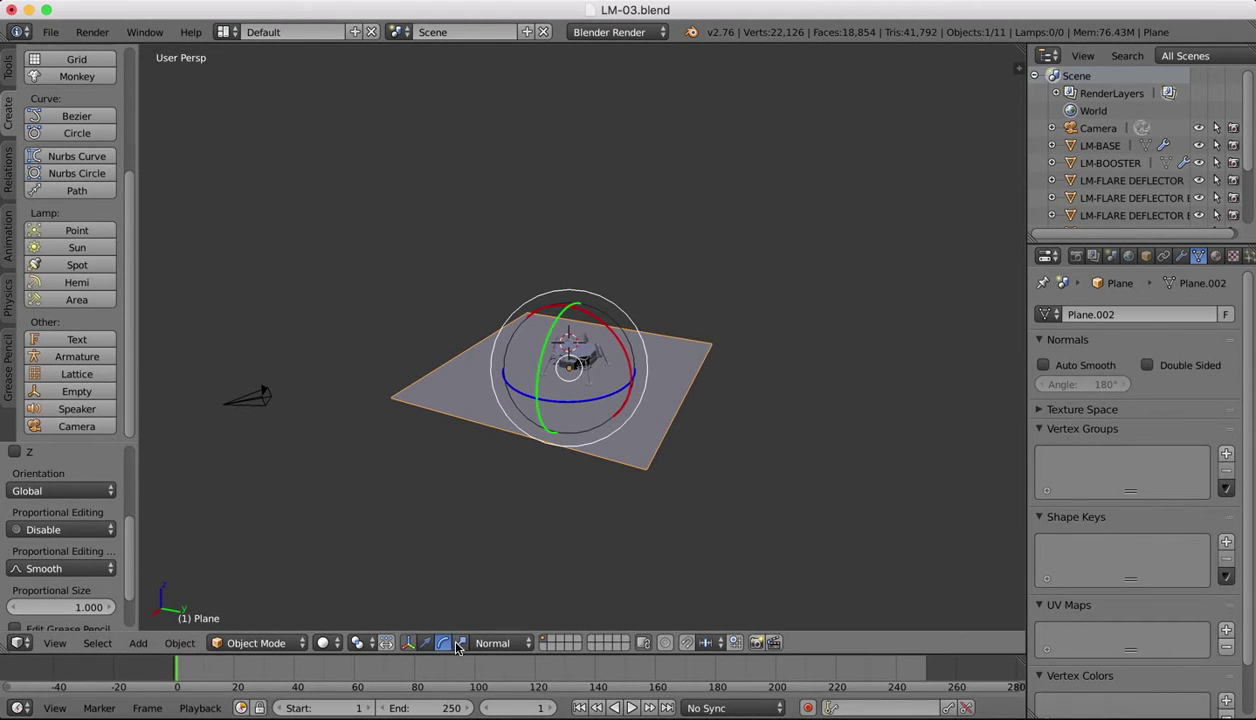
click(425, 643)
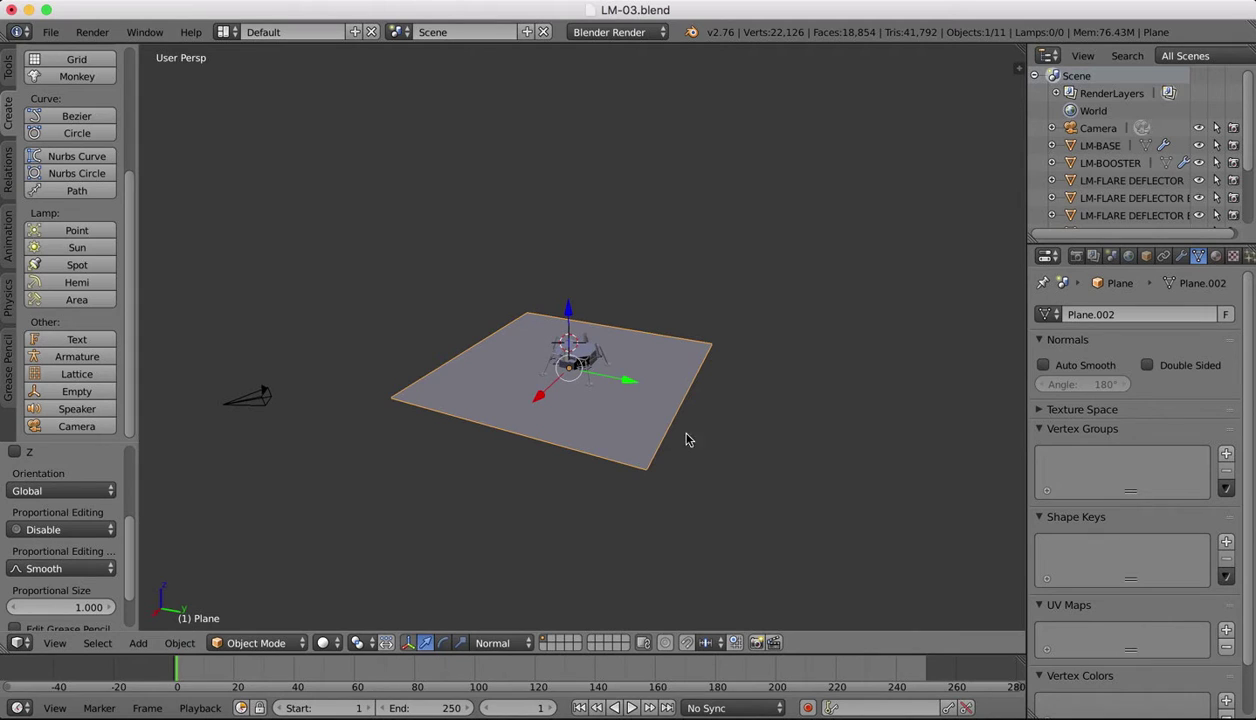
drag(628, 384, 658, 387)
drag(577, 410, 580, 375)
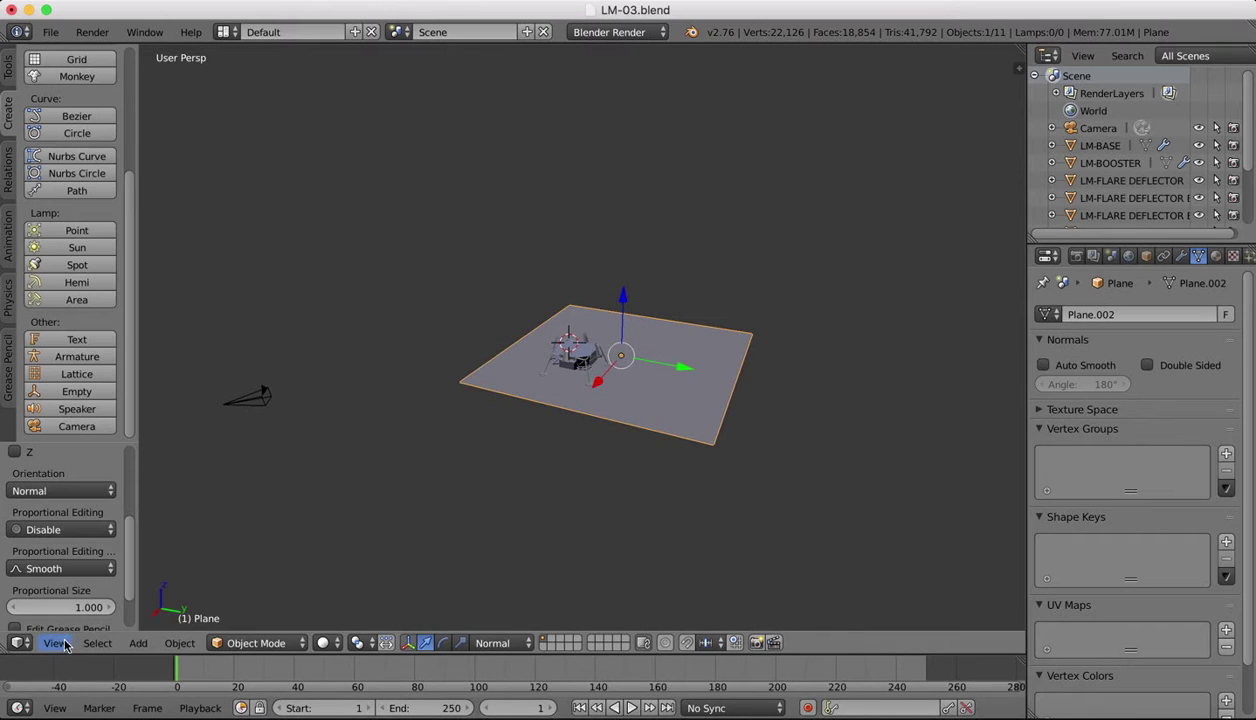
click(58, 643)
click(82, 578)
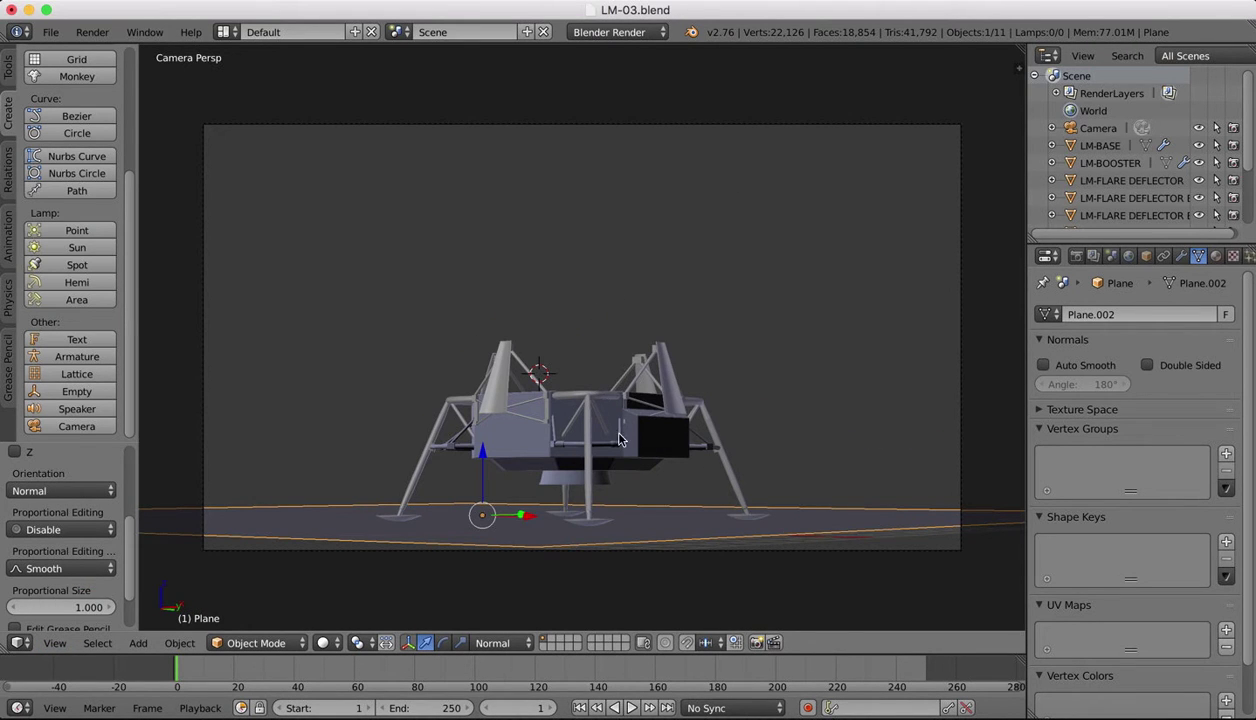
Step: Move the plane along X, then Y, then about 1.75 units along X so it spans the shot's bottom
key(g)
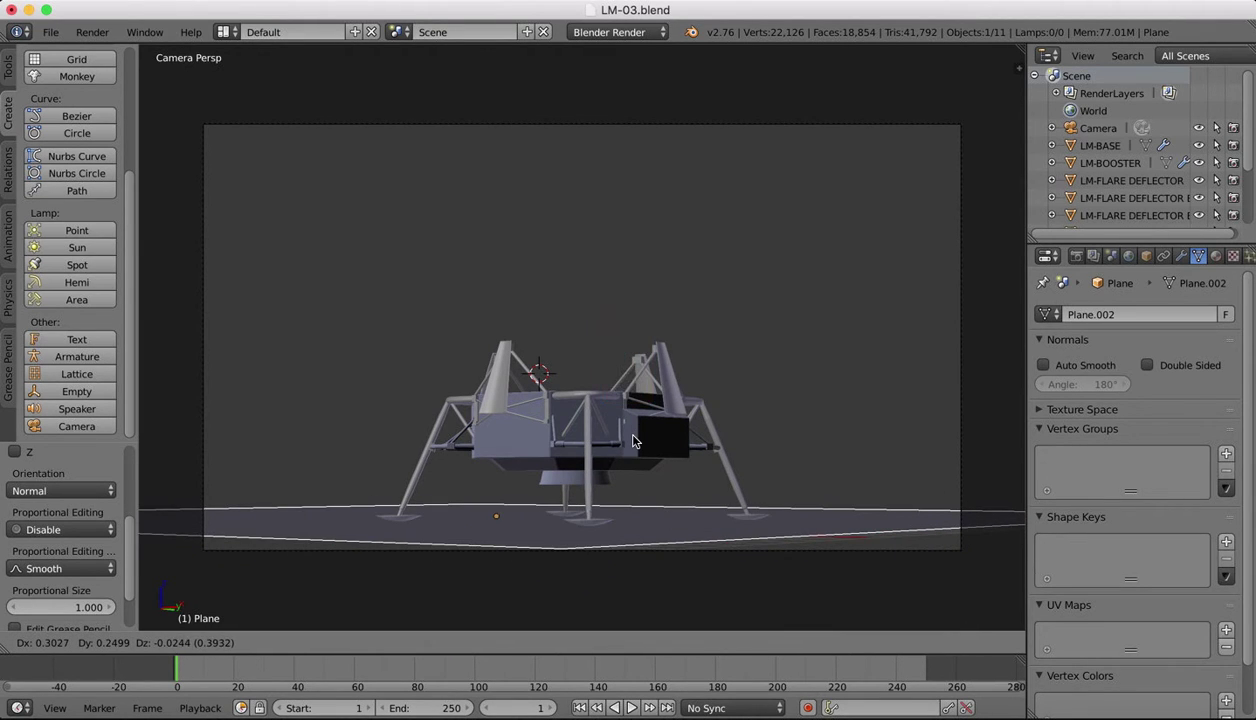
key(g)
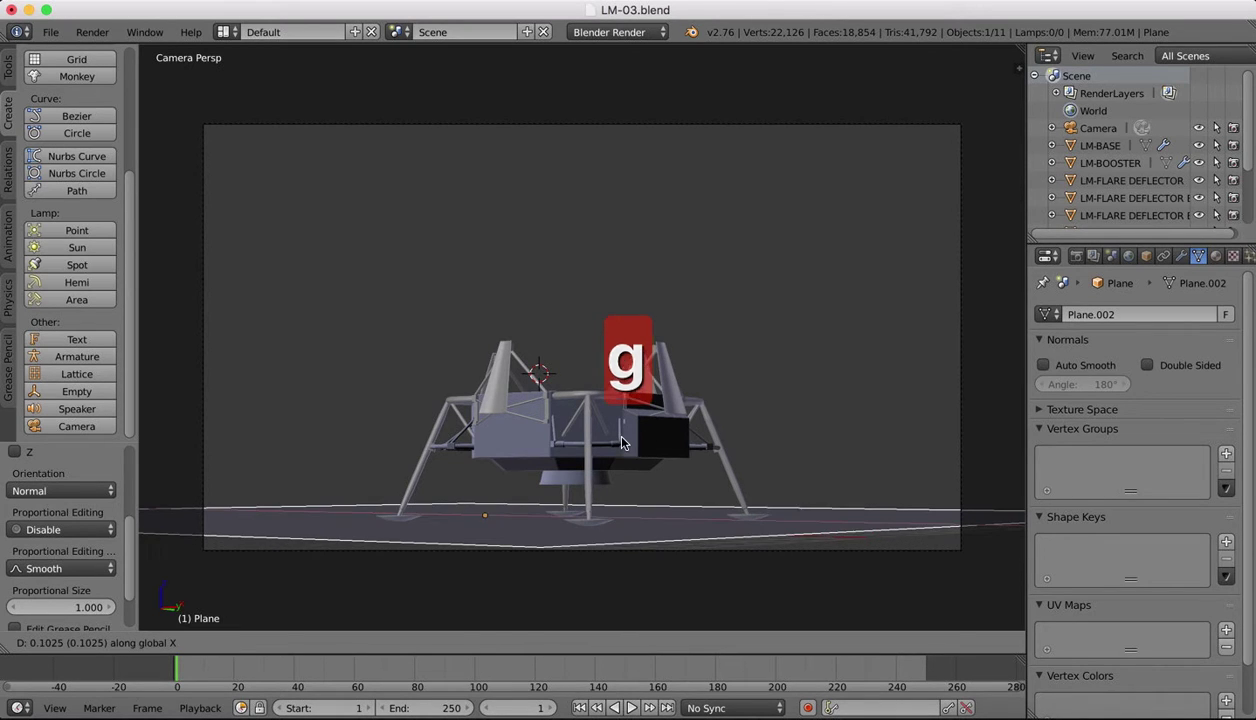
key(x)
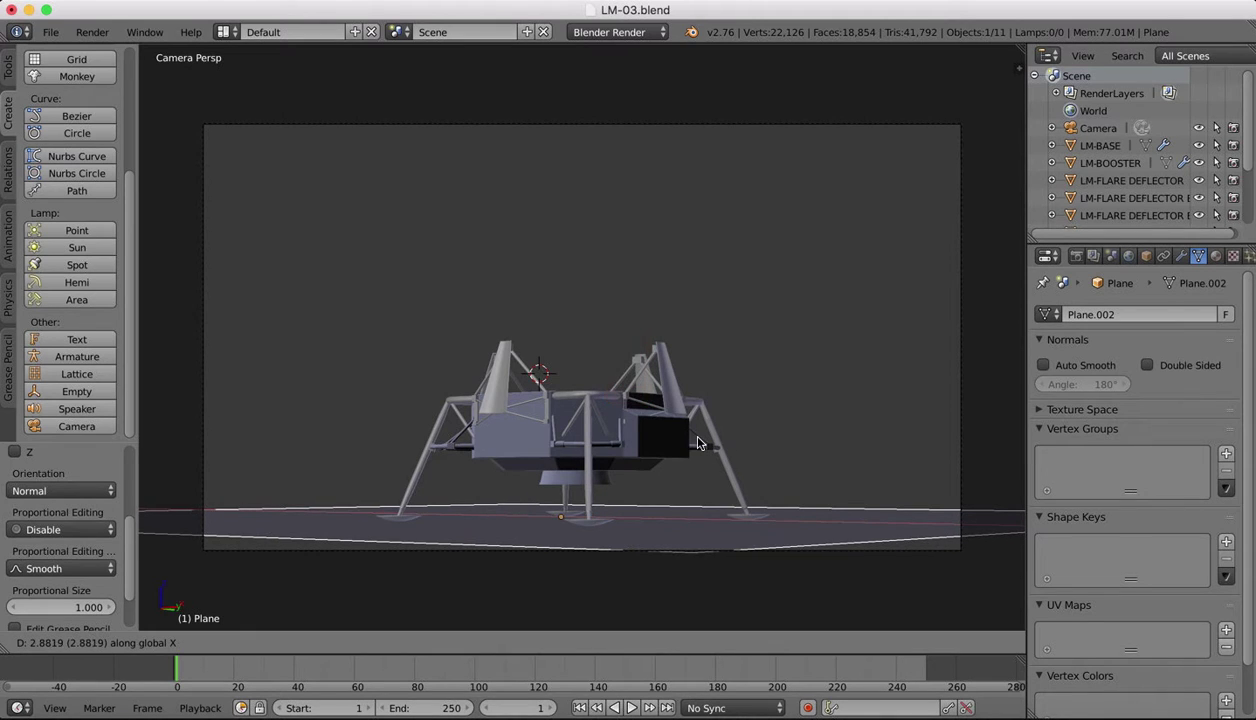
click(725, 446)
key(g)
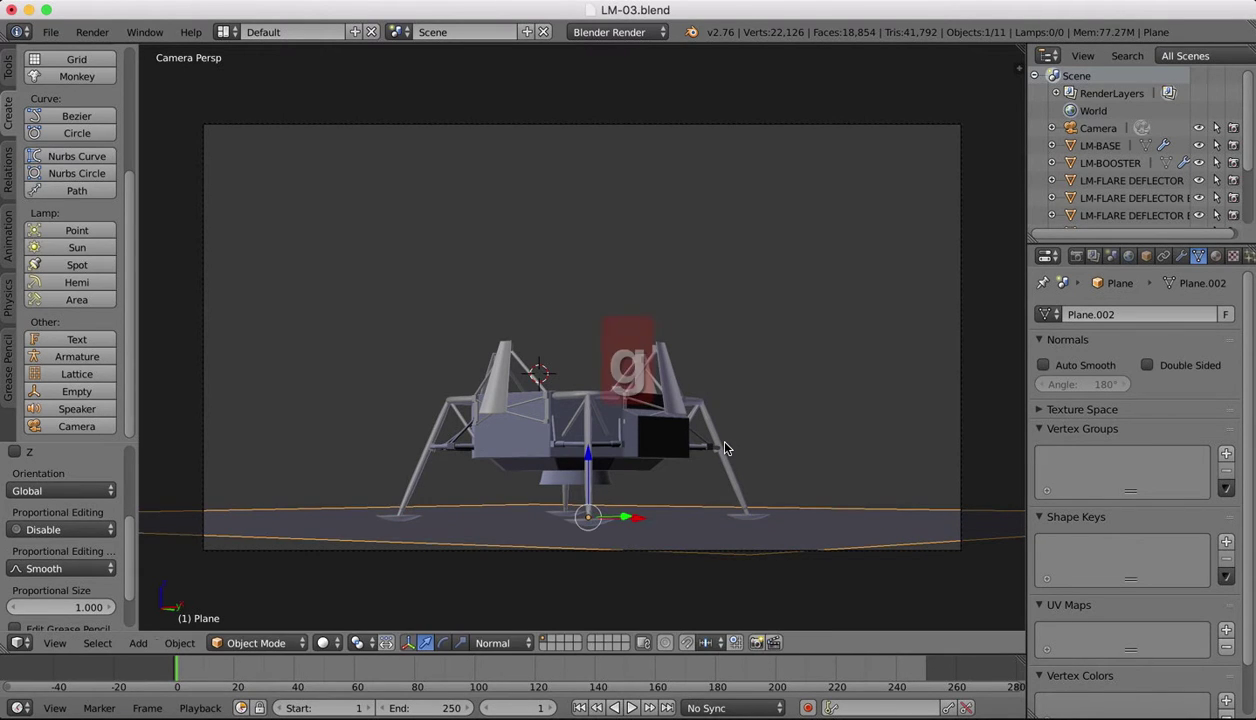
key(y)
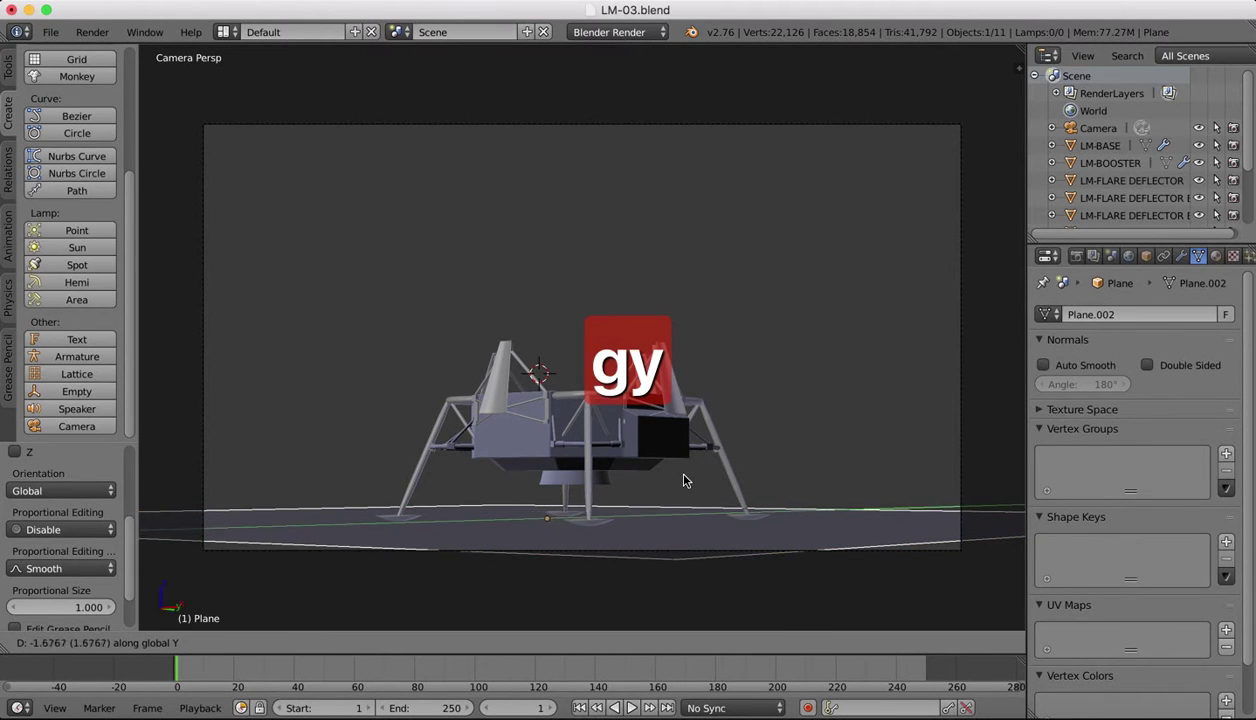
click(620, 514)
key(g)
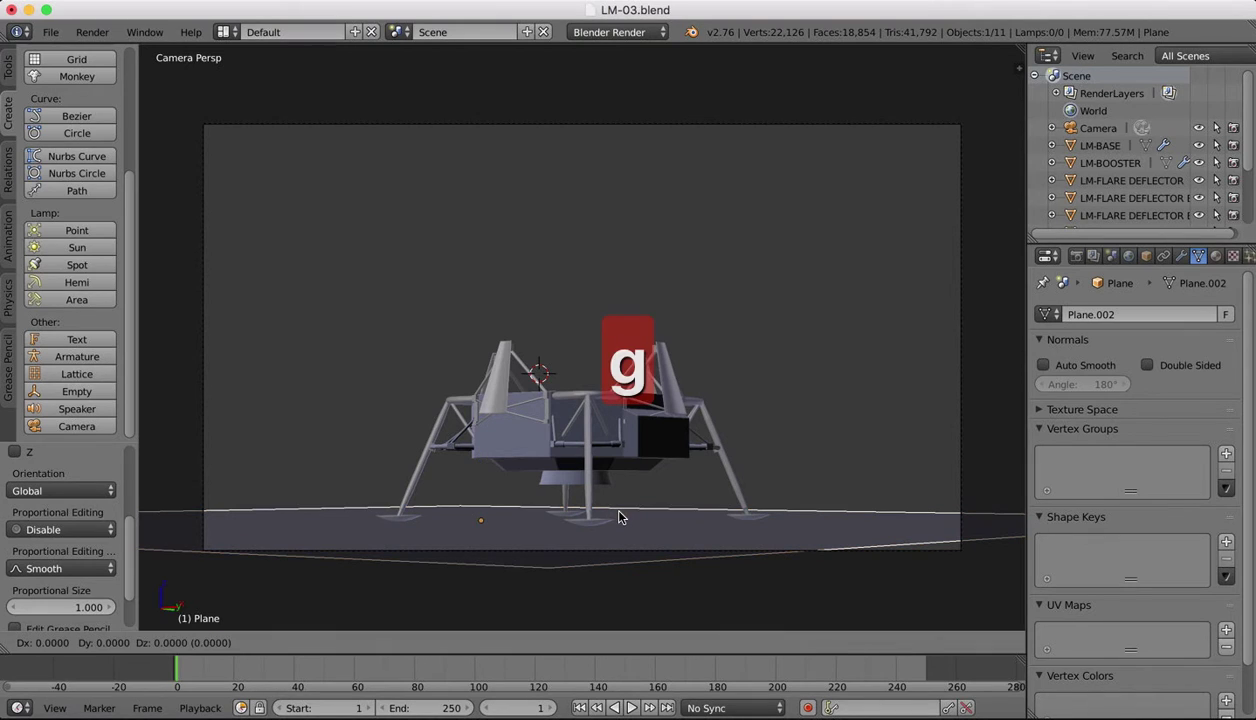
key(x)
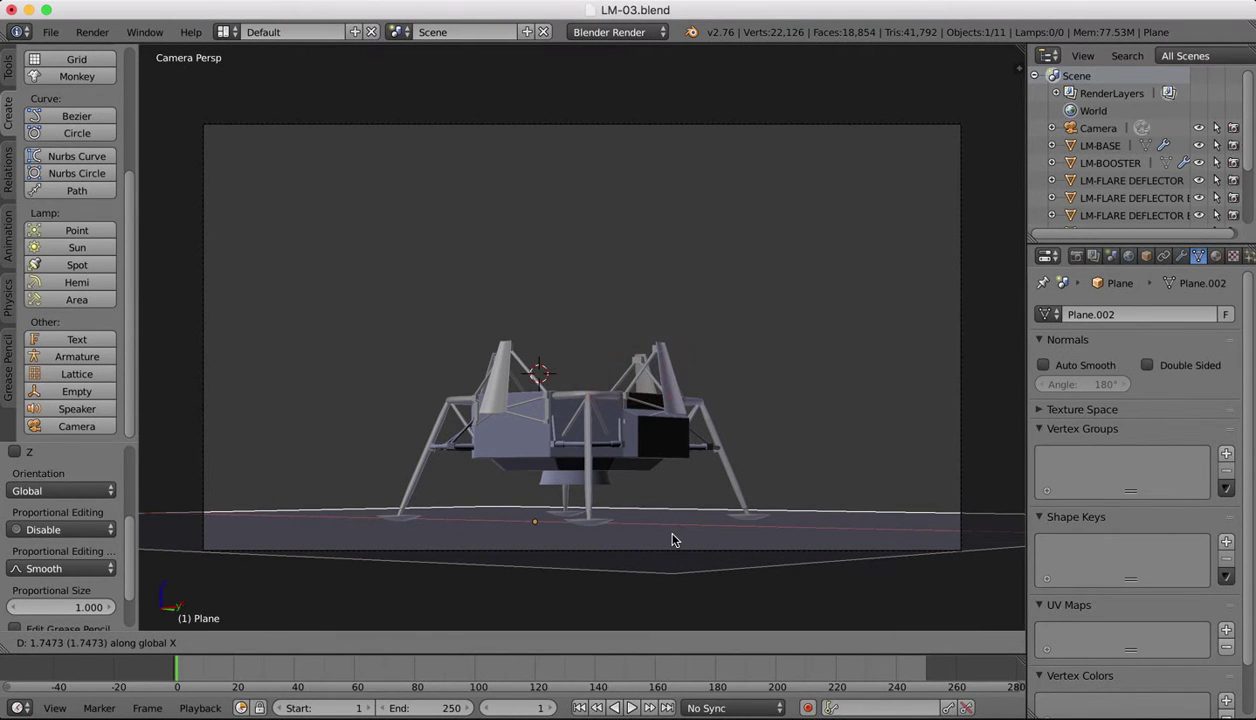
click(672, 540)
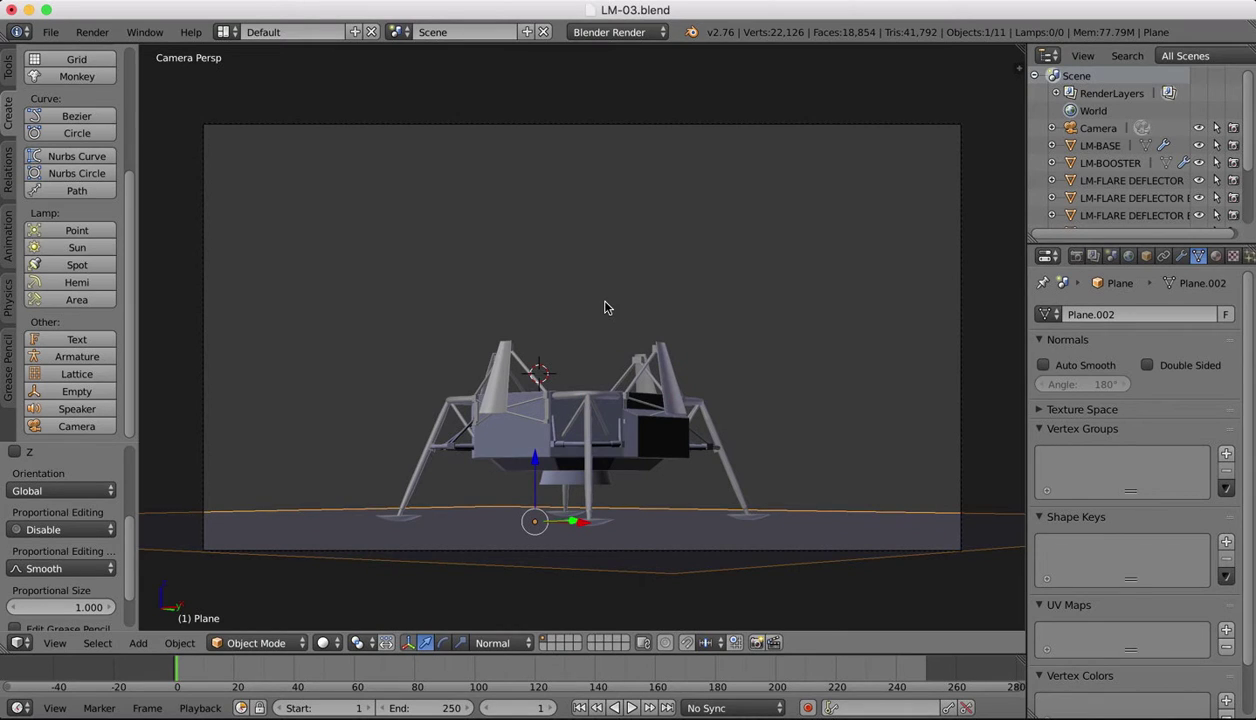
Step: Switch the render engine to Cycles and set the World node Background colour value to 0 (black)
click(610, 32)
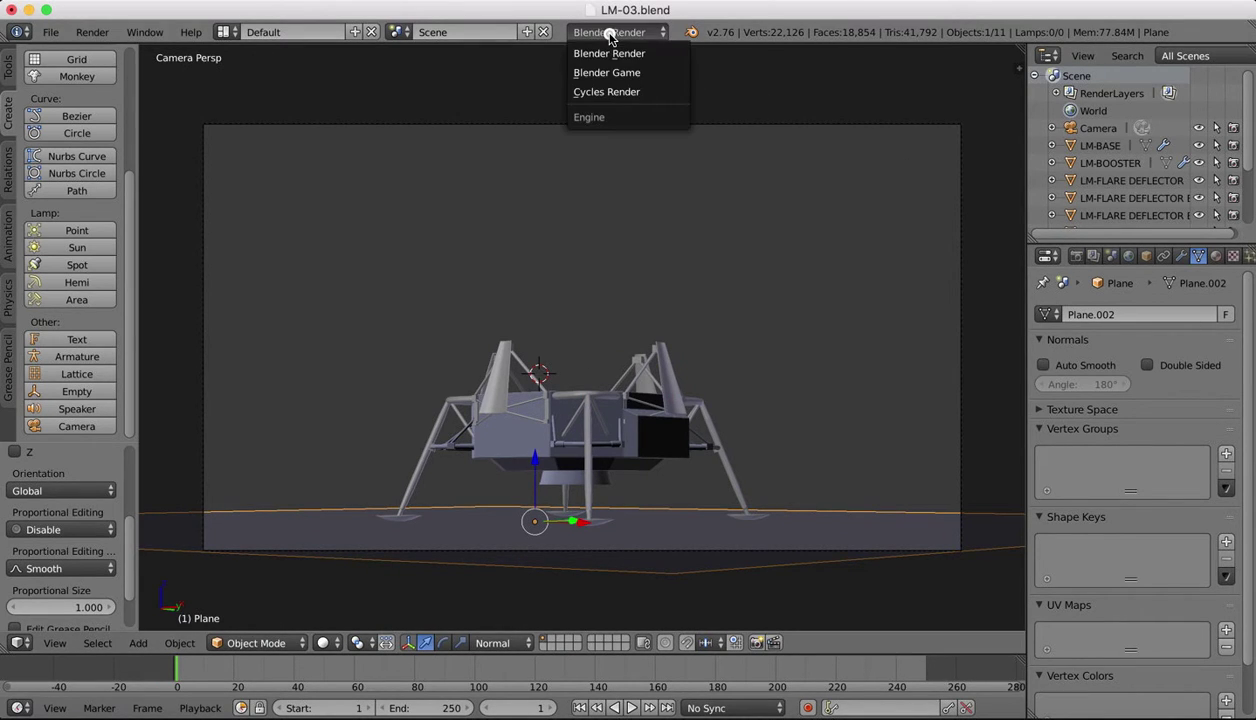
click(603, 90)
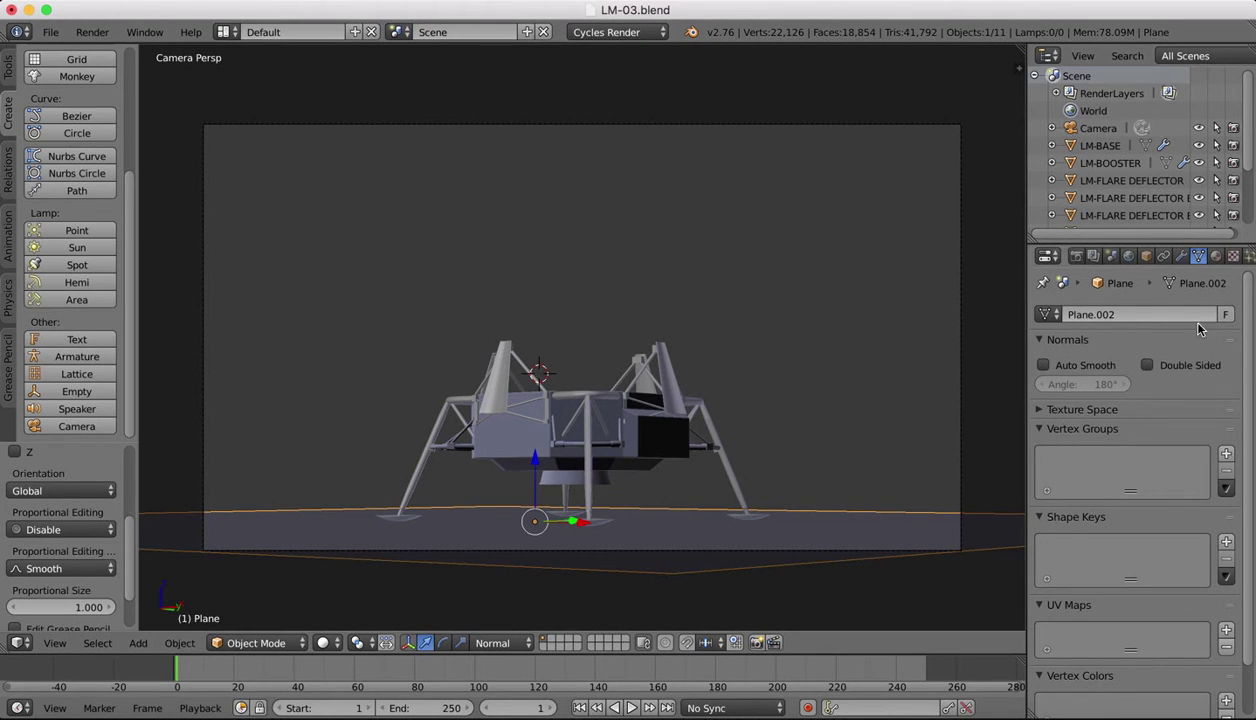
click(1130, 257)
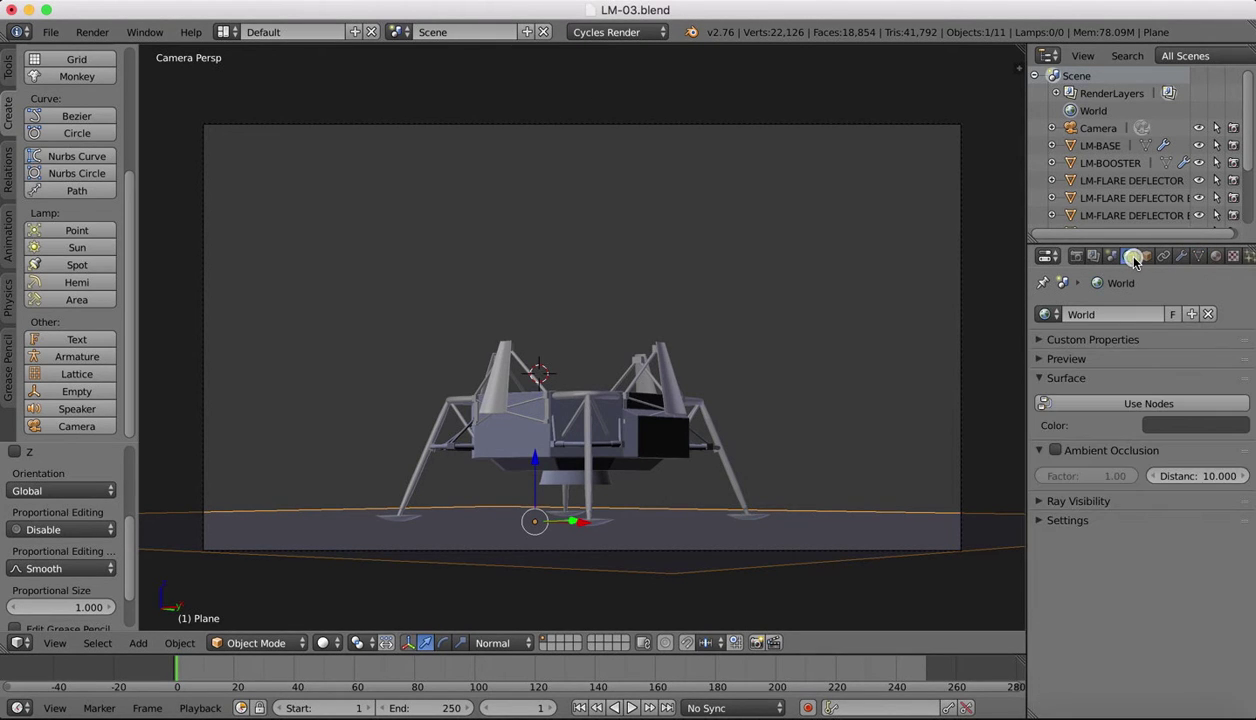
click(1120, 404)
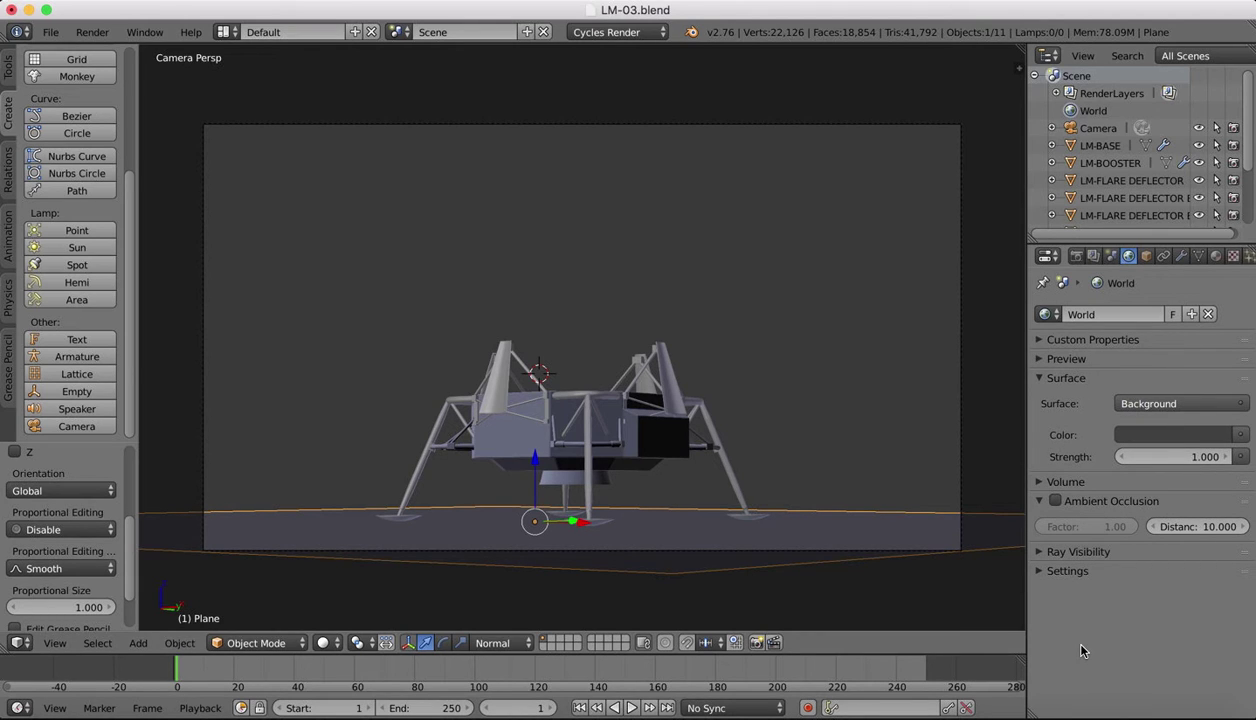
click(1185, 436)
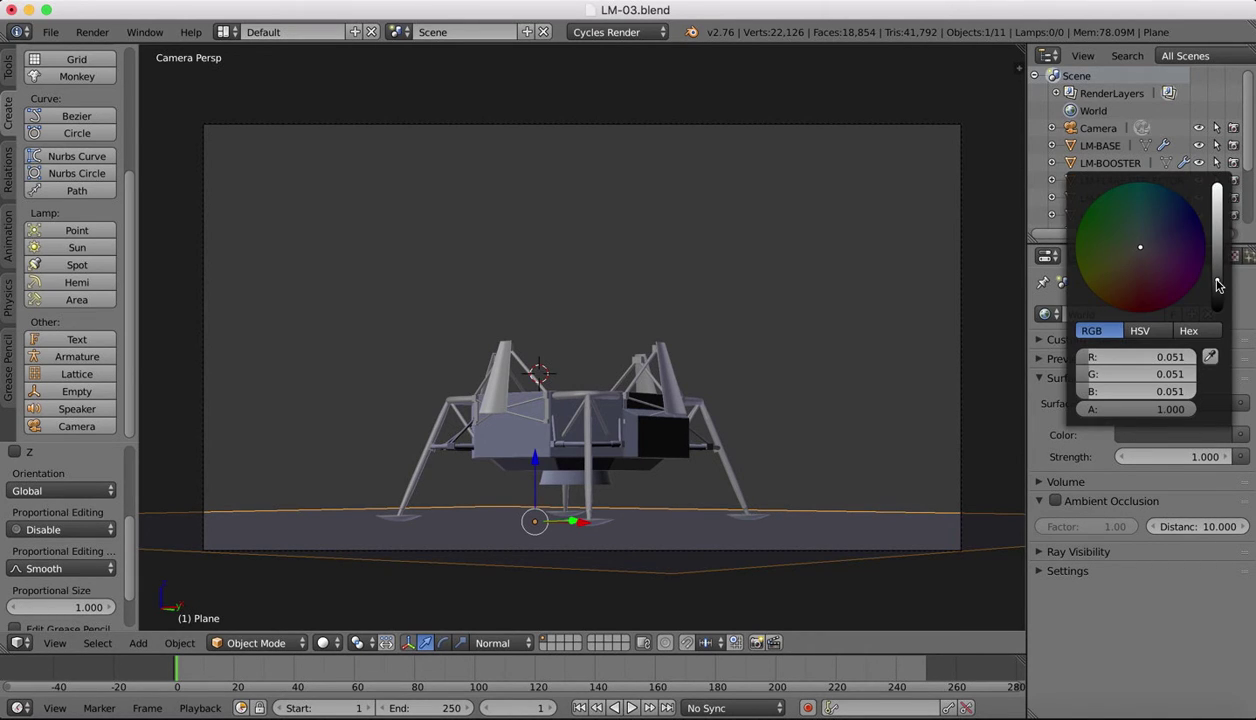
drag(1215, 279, 1215, 306)
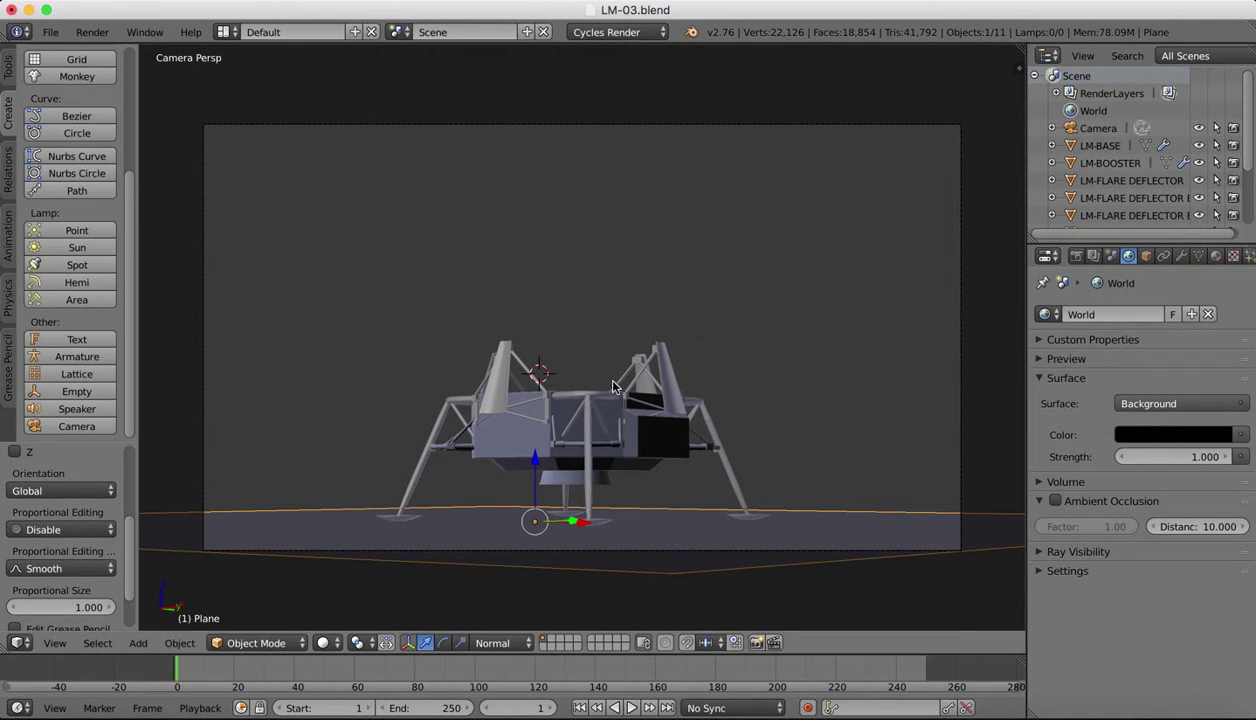
key(KP_0)
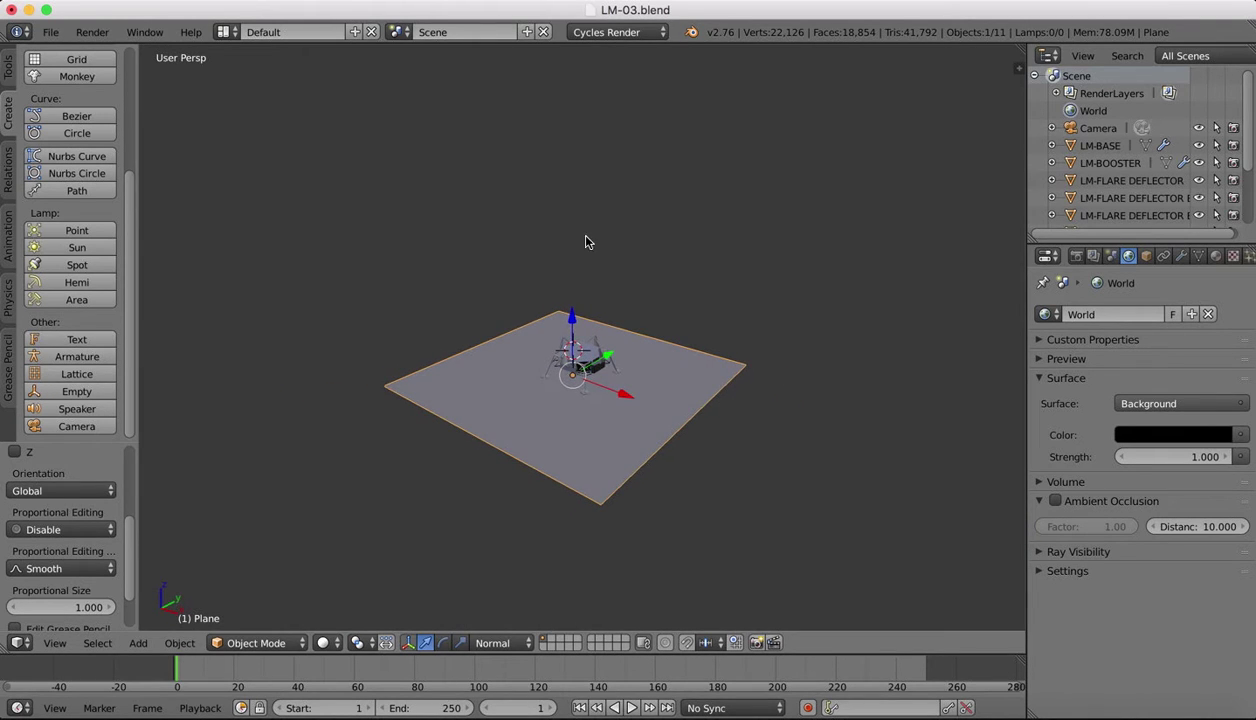
Step: Add a Sun lamp, raise it high above the lander, shift it along X and tilt it toward the module
click(54, 251)
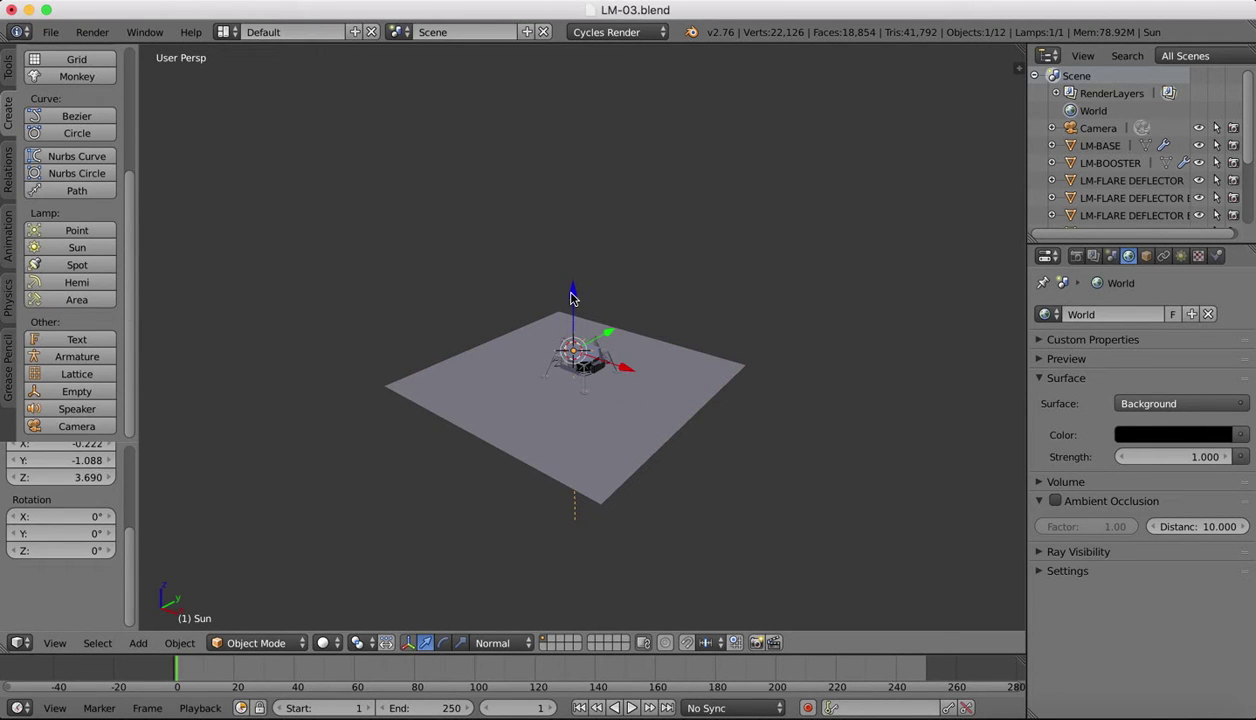
drag(572, 297, 563, 105)
scroll(704, 163, right, 5)
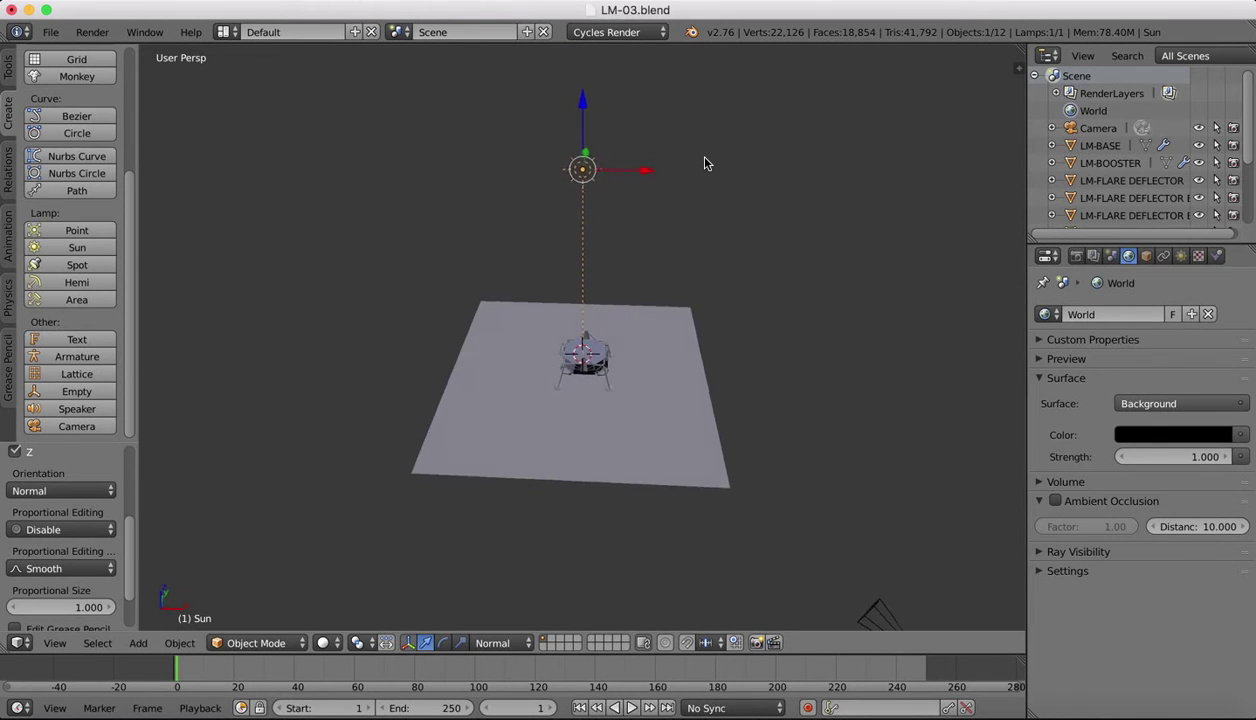
drag(642, 188, 415, 188)
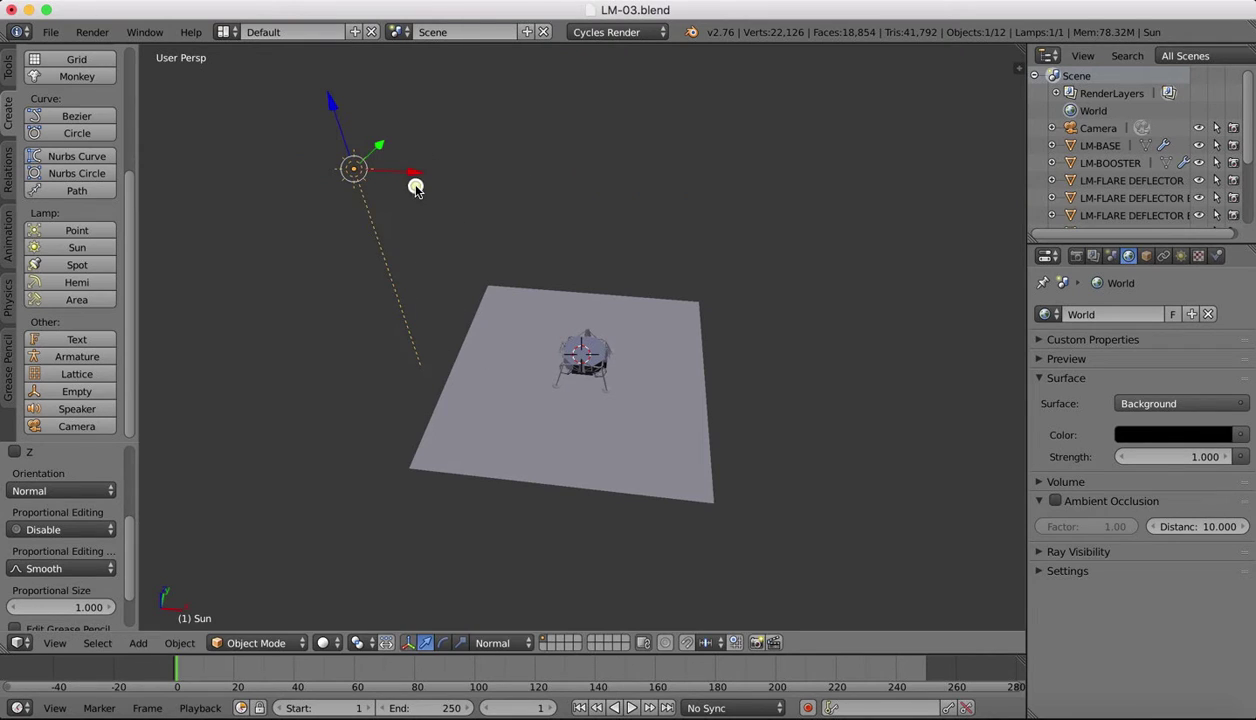
click(442, 643)
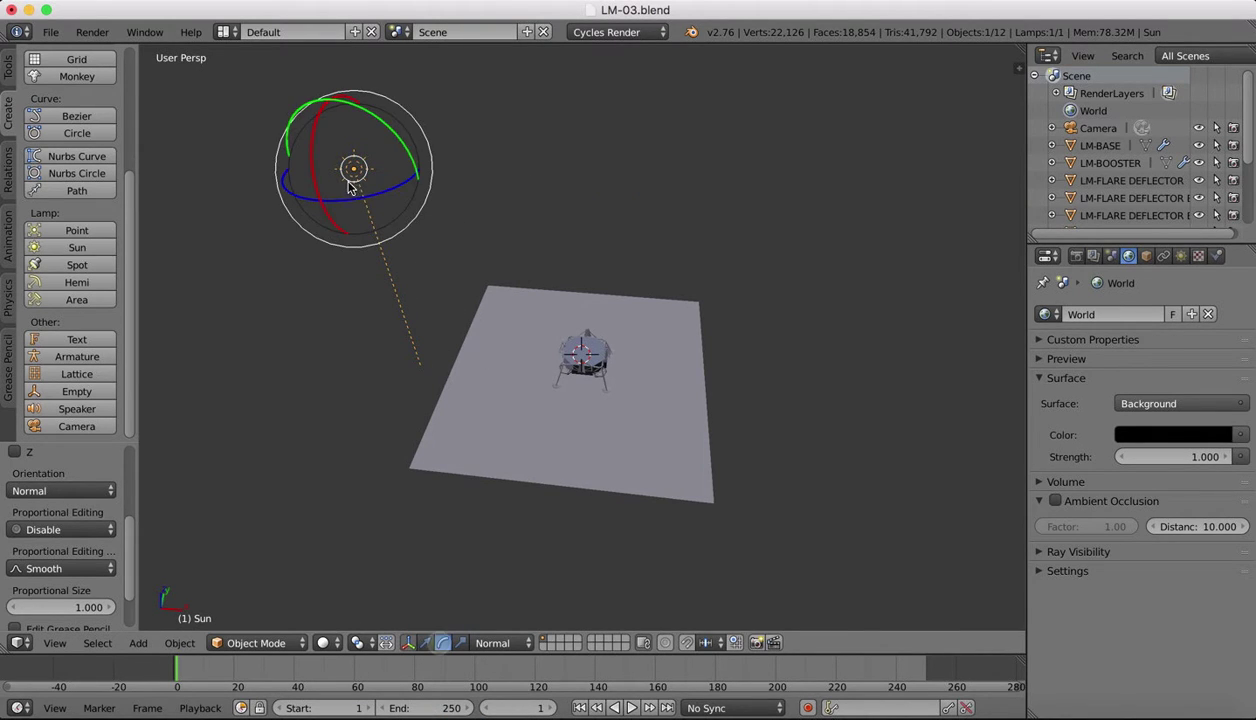
drag(392, 135, 361, 123)
scroll(591, 197, left, 10)
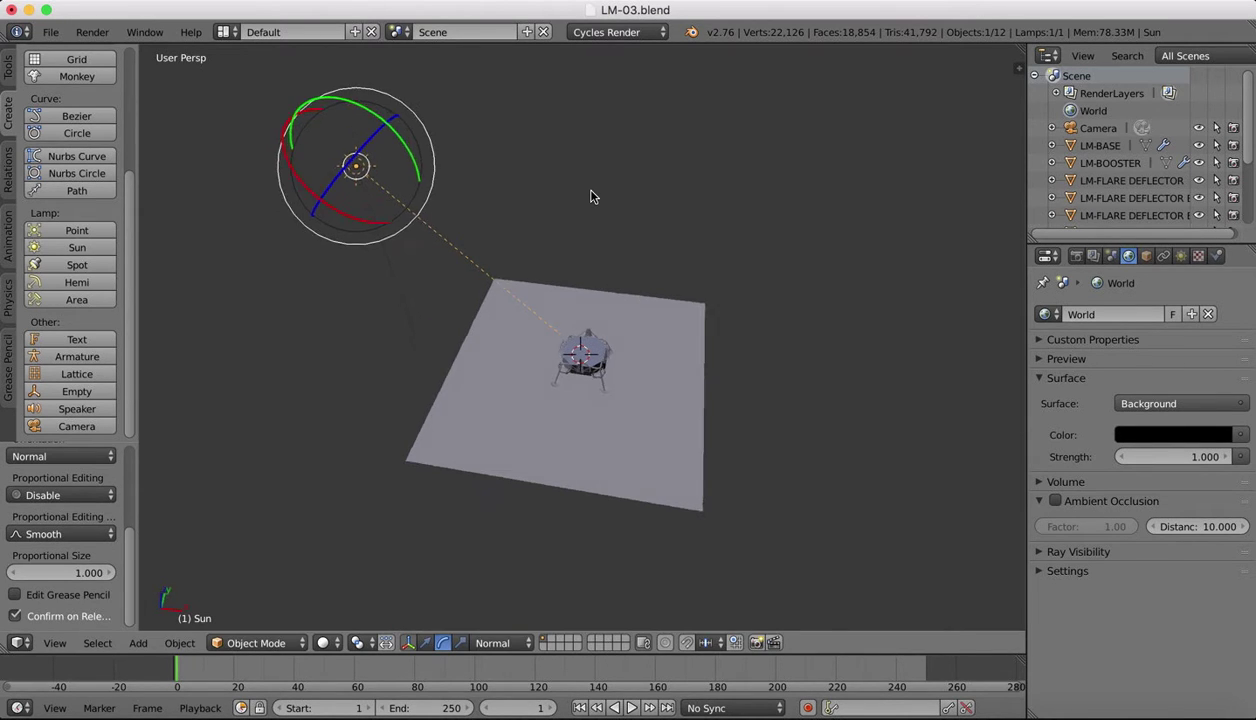
scroll(591, 197, left, 8)
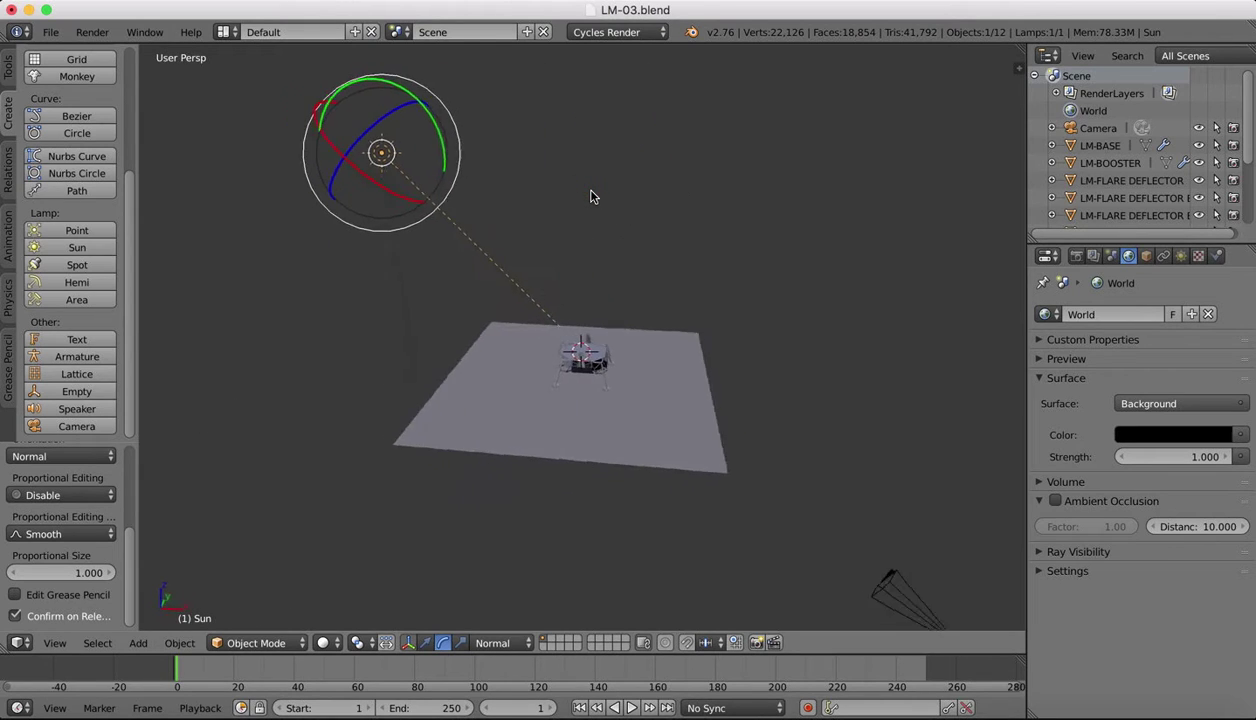
Step: Shift the Sun along Y and check the lighting setup through the camera
click(425, 643)
scroll(490, 204, left, 5)
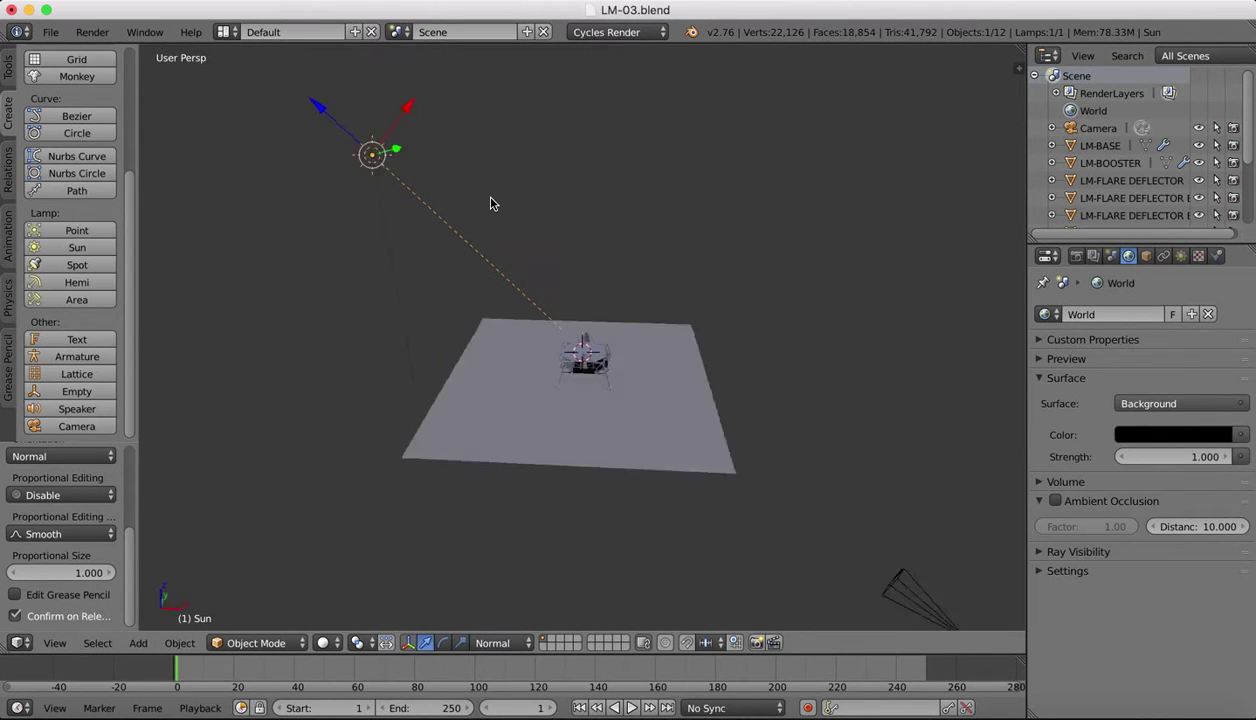
scroll(490, 204, left, 1)
drag(522, 100, 516, 93)
scroll(529, 101, left, 3)
scroll(529, 101, left, 3)
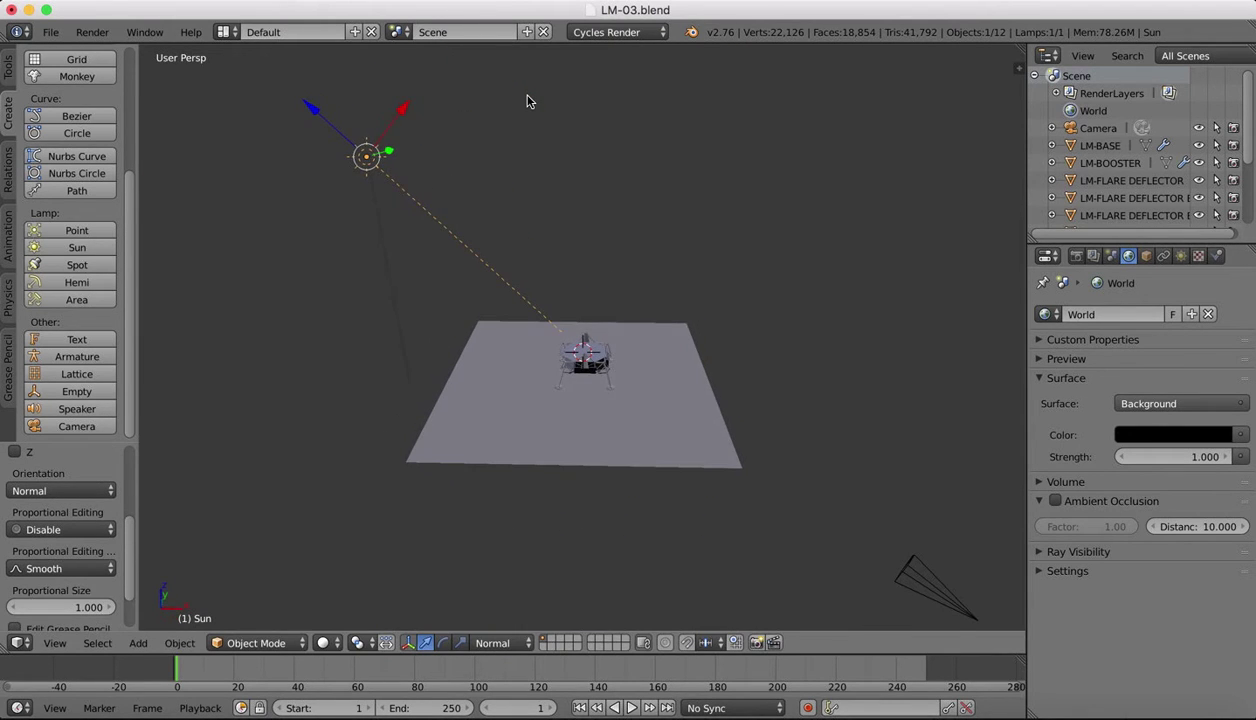
click(55, 645)
click(78, 577)
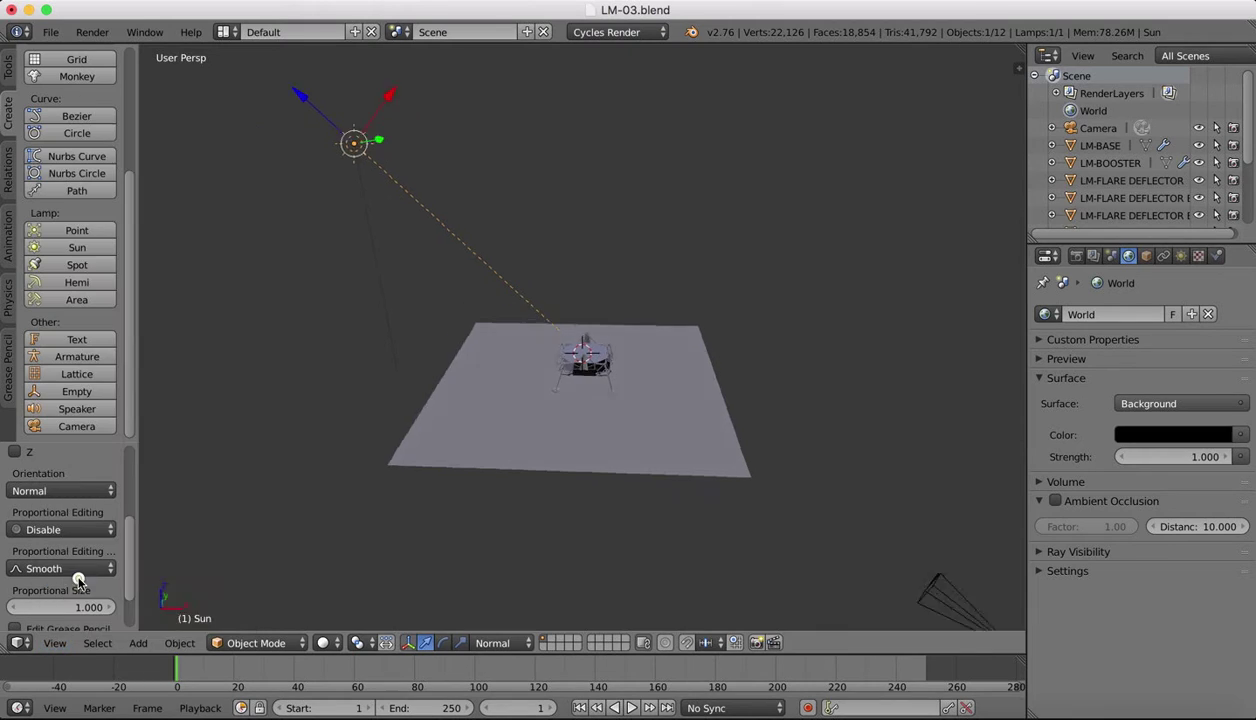
click(331, 643)
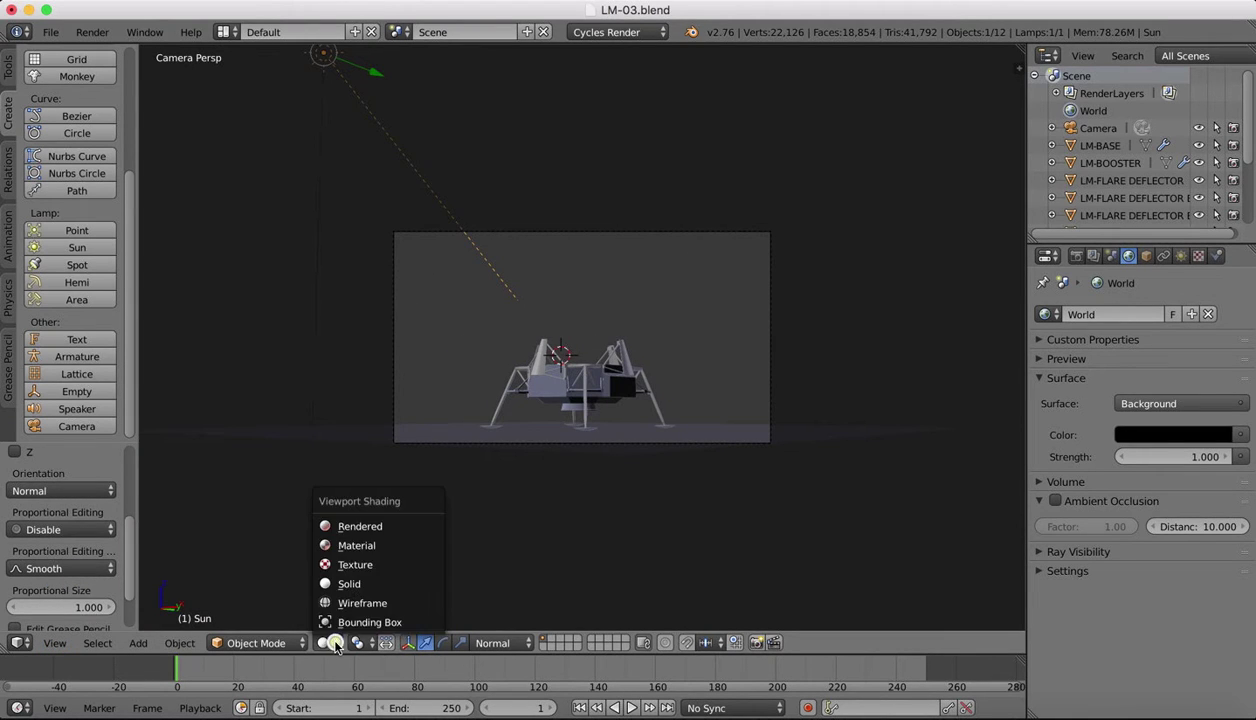
Step: Preview the scene in Rendered shading, then return to a free Solid view
click(340, 526)
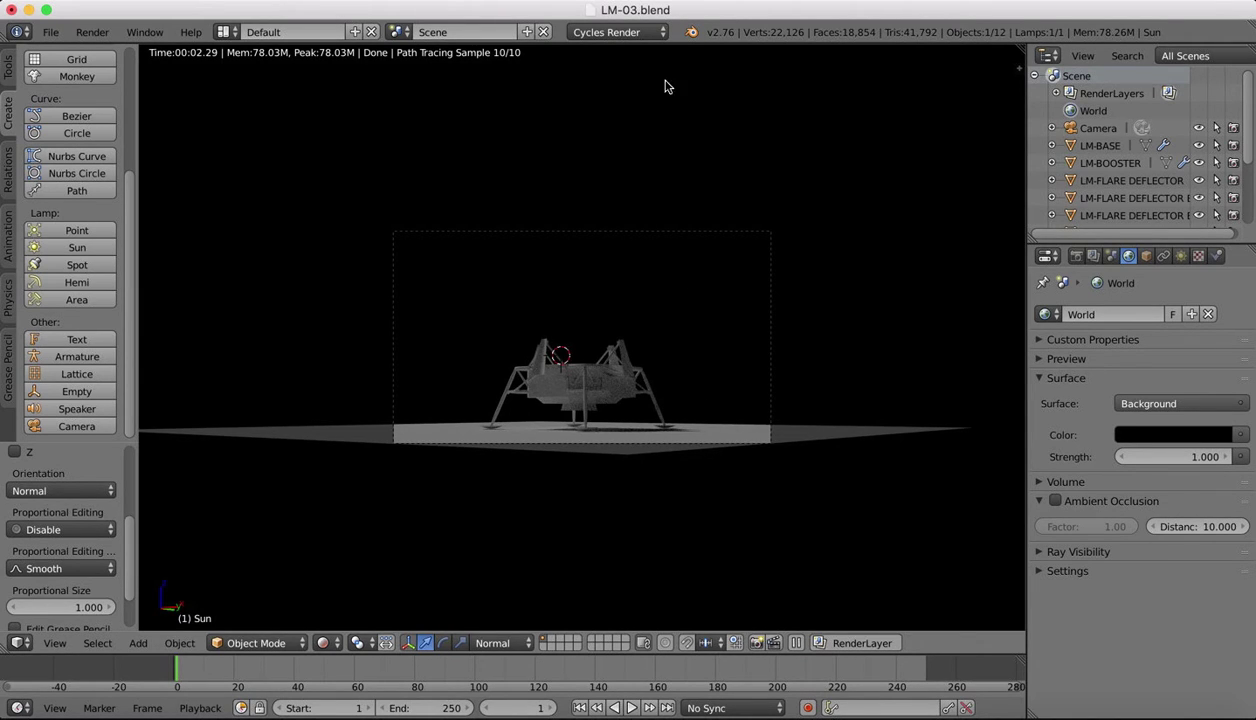
key(KP_0)
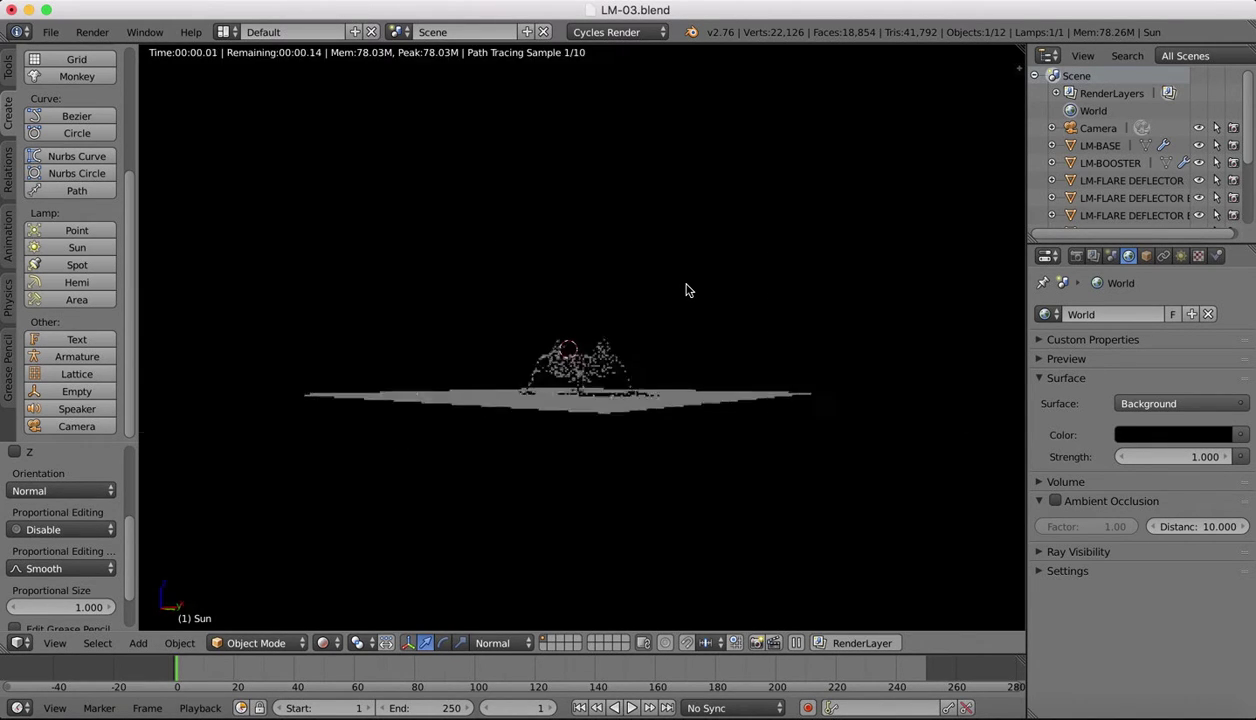
click(330, 642)
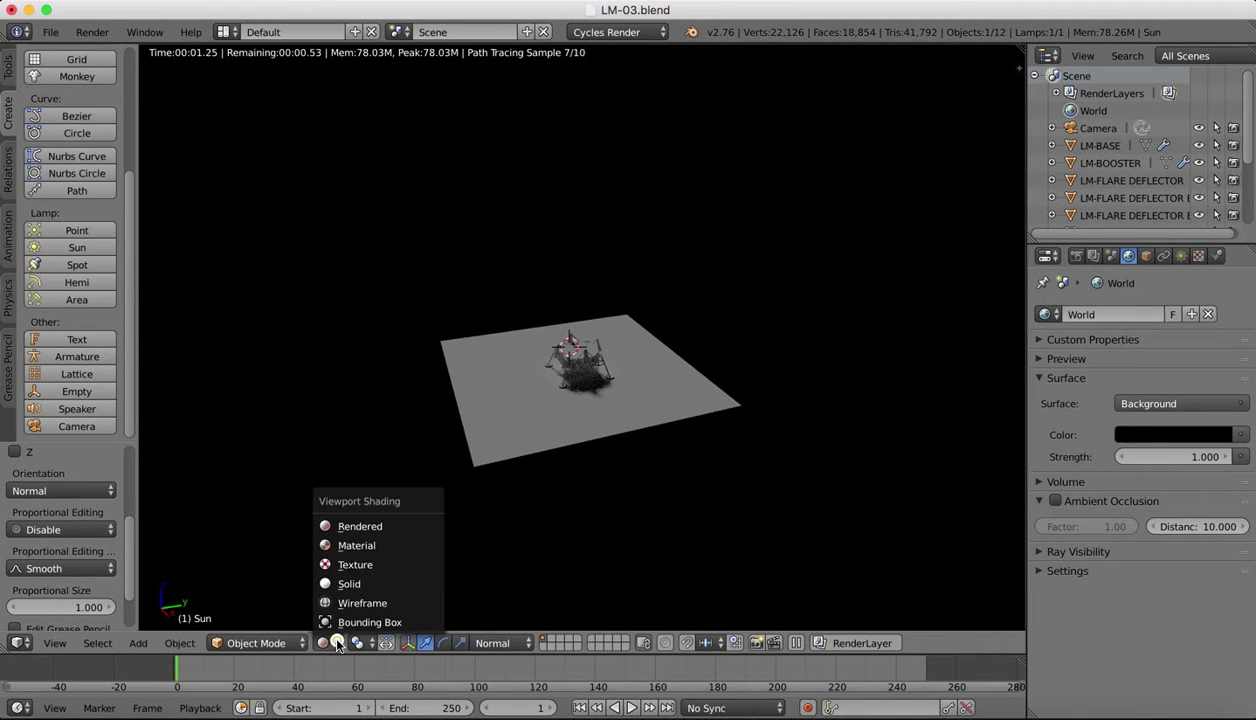
click(352, 582)
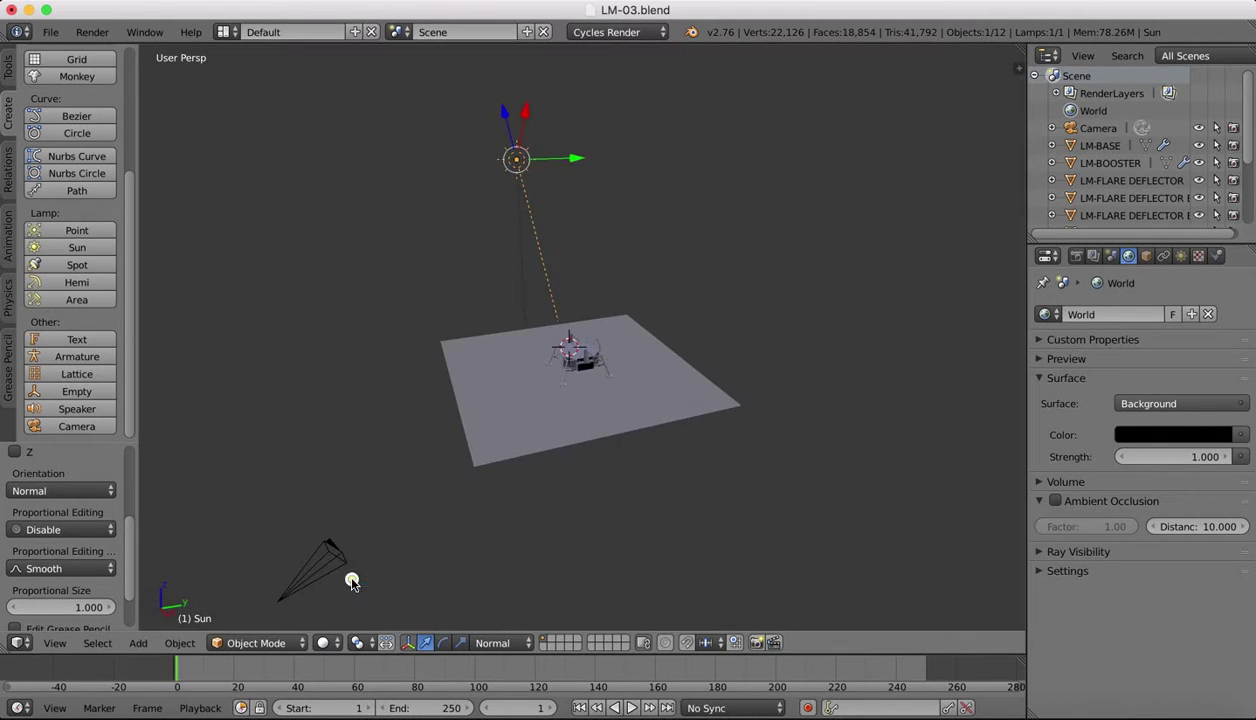
Step: Move the sun lamp along its axis and tilt it to change the light direction
middle_drag(533, 247, 344, 131)
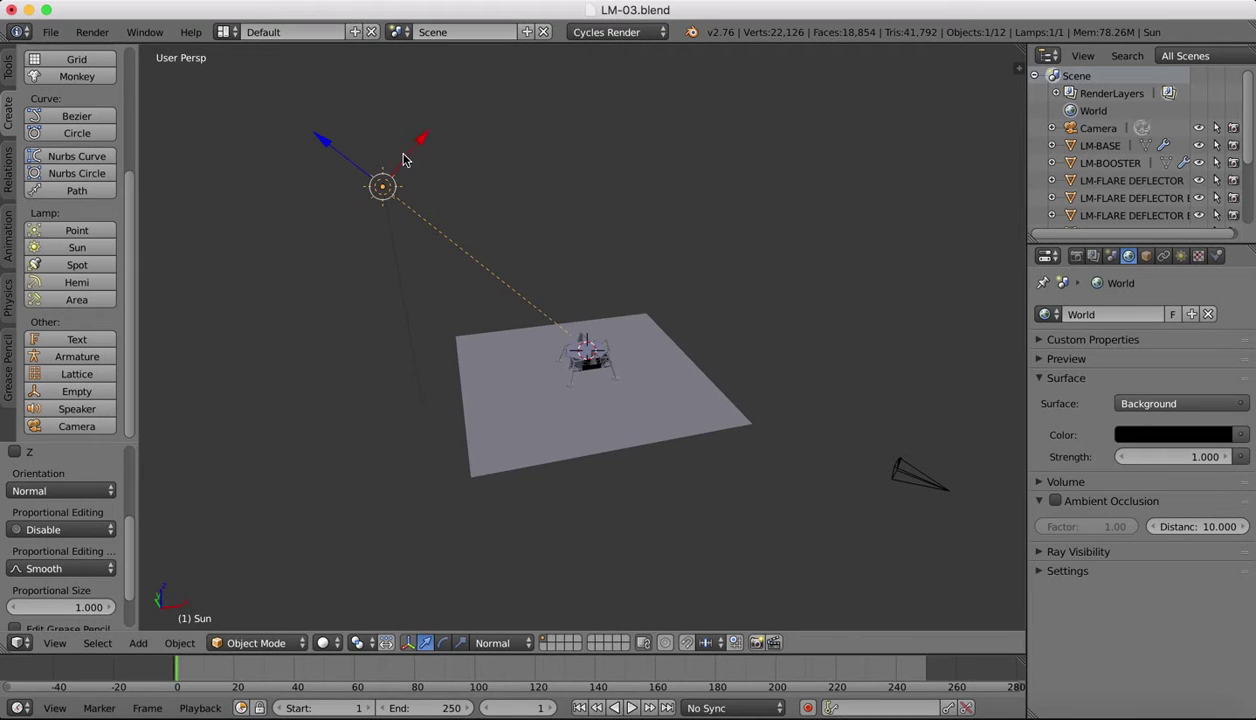
drag(417, 144, 367, 199)
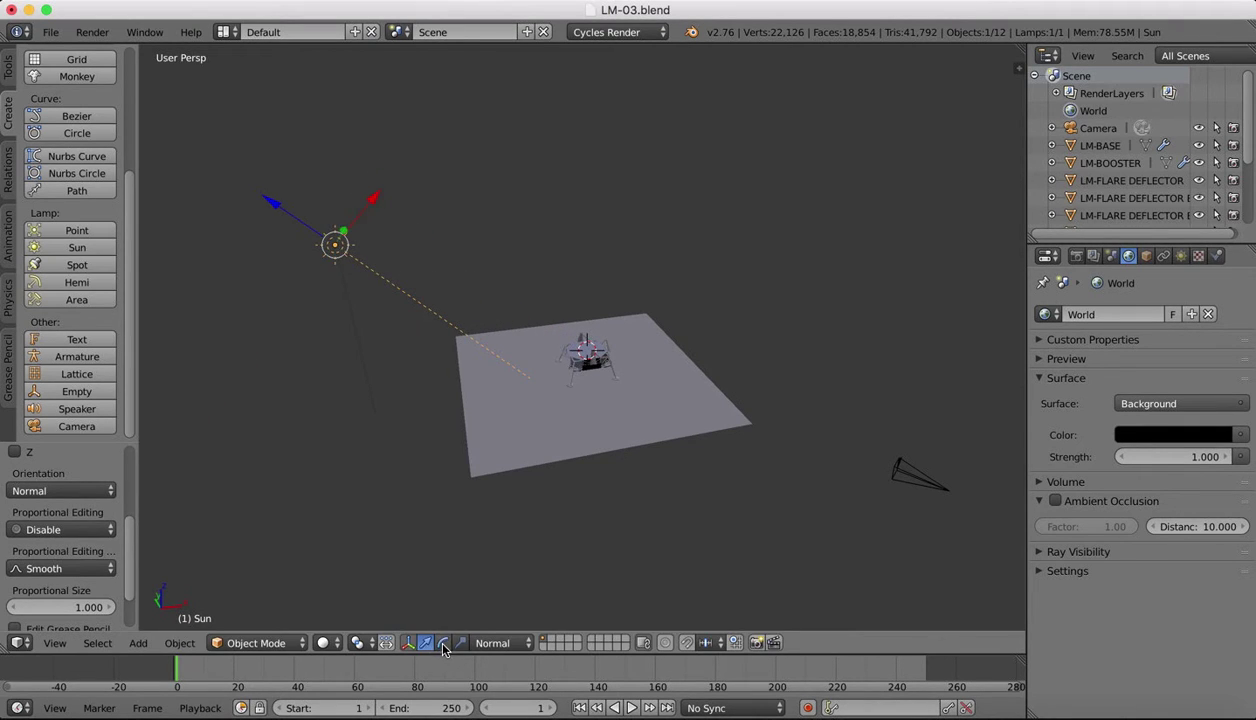
click(443, 642)
middle_drag(406, 187, 488, 306)
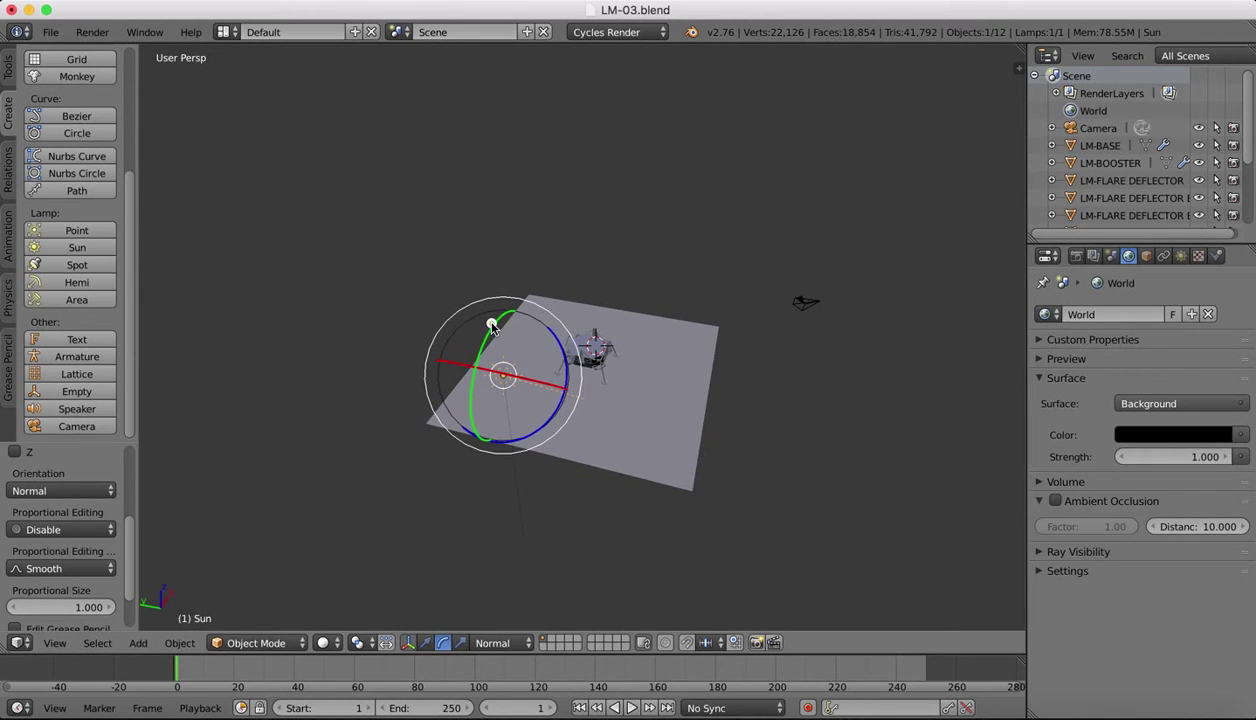
drag(491, 327, 485, 342)
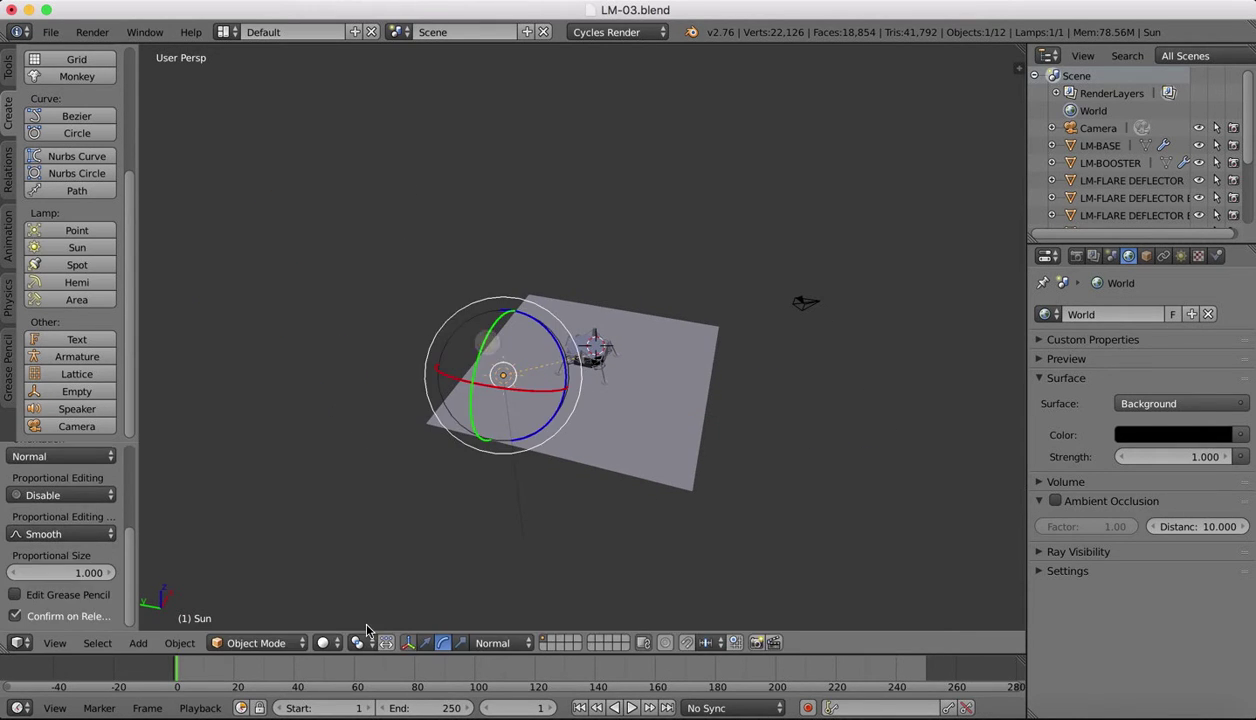
Step: Check the new sun lighting and ground shadow in Rendered shading through the camera
click(334, 644)
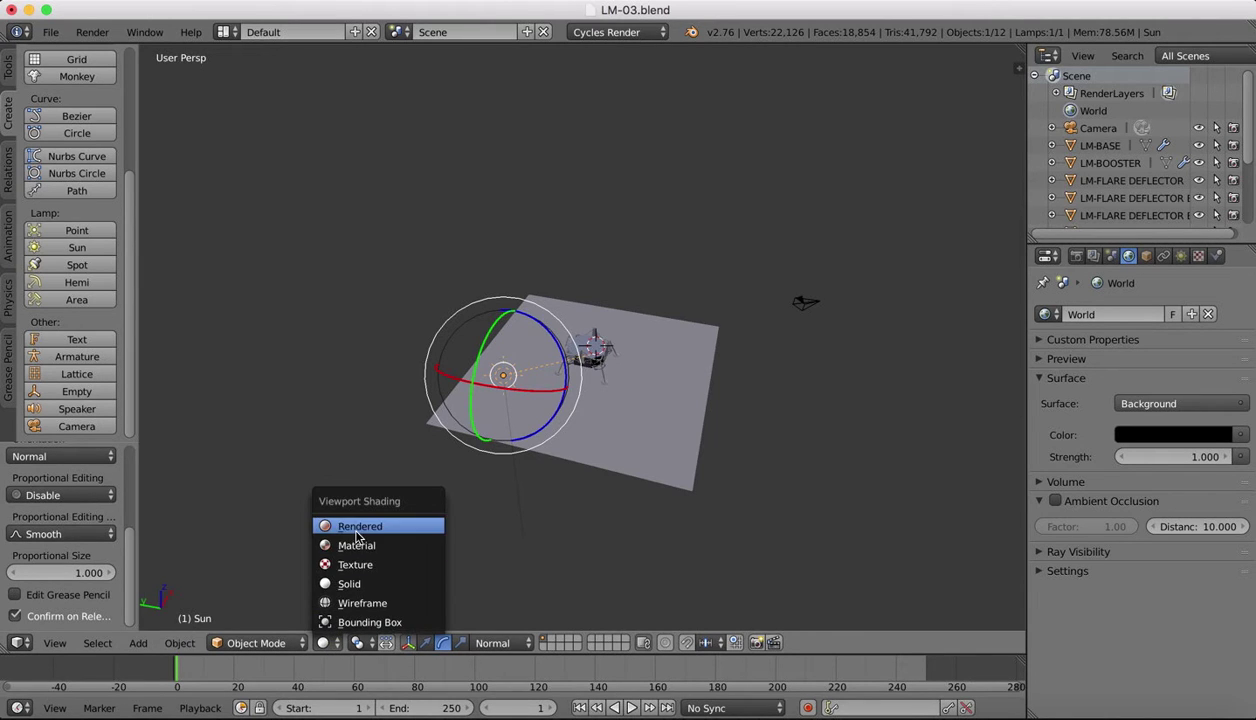
click(350, 522)
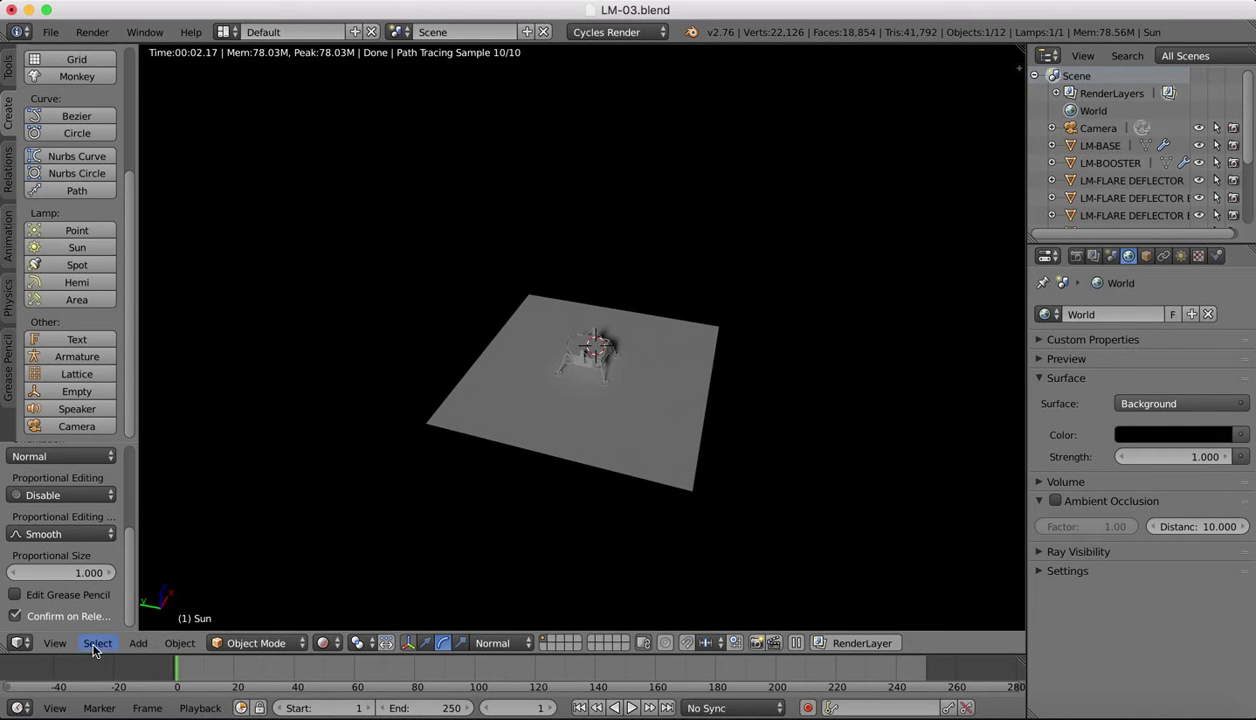
click(55, 645)
click(75, 580)
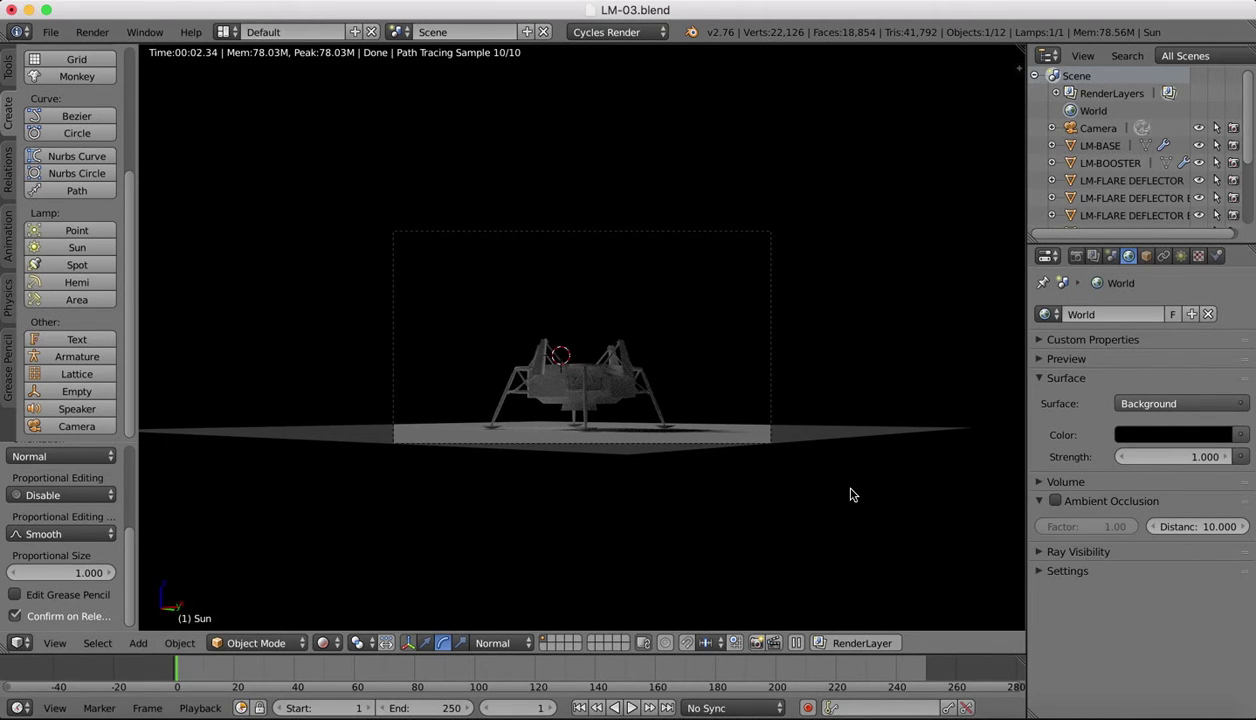
Step: Return to free perspective in Solid shading and select the camera
key(KP_0)
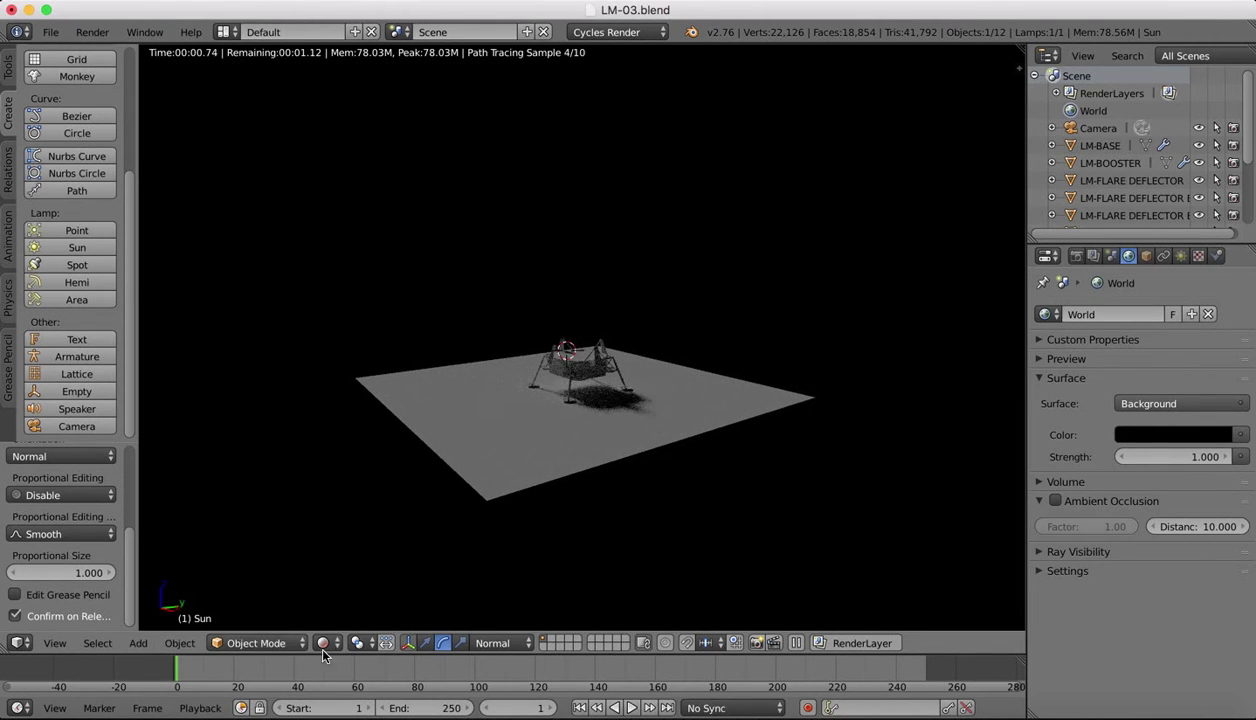
click(323, 645)
click(342, 574)
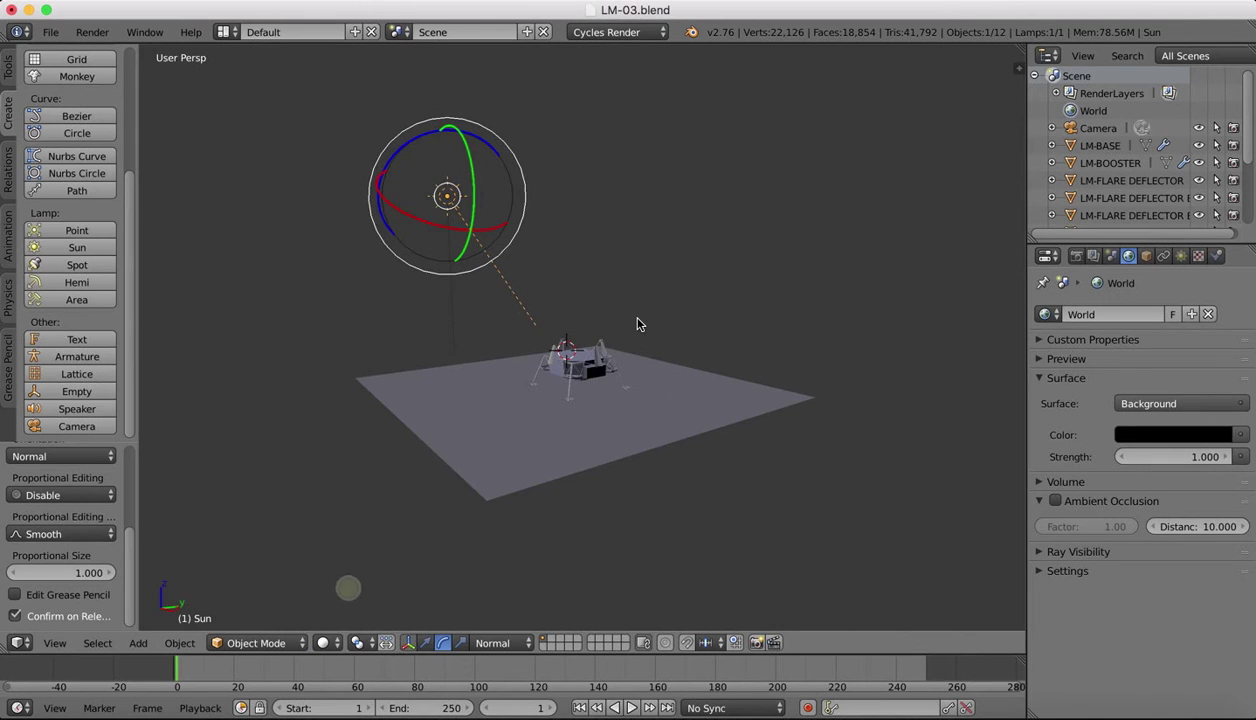
scroll(638, 322, down, 10)
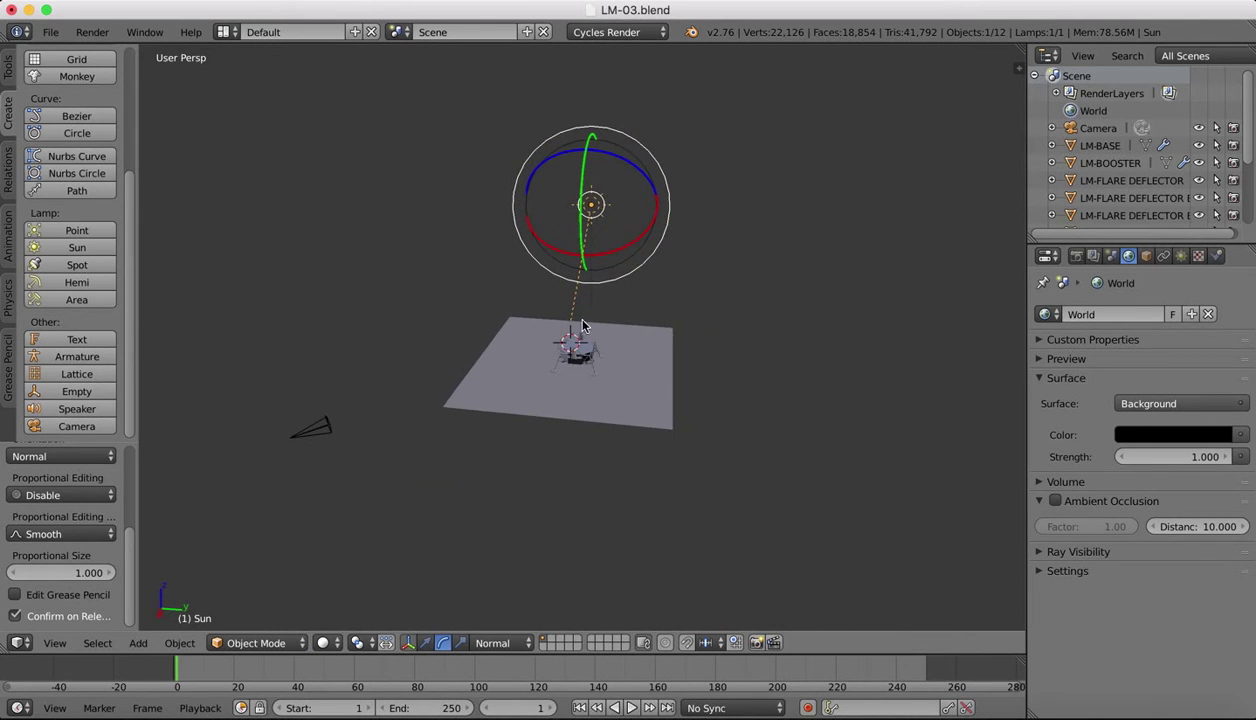
right_click(312, 428)
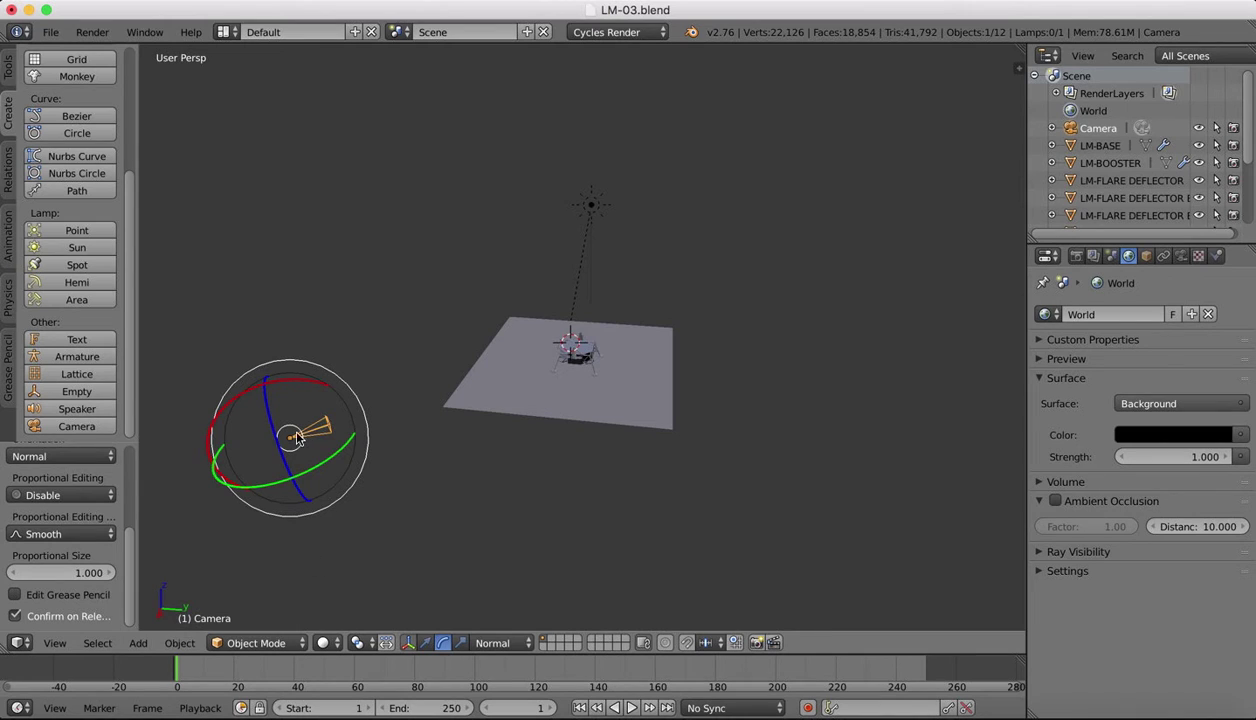
Step: Tilt the camera around its X axis and preview its shot in Rendered shading
scroll(281, 388, up, 5)
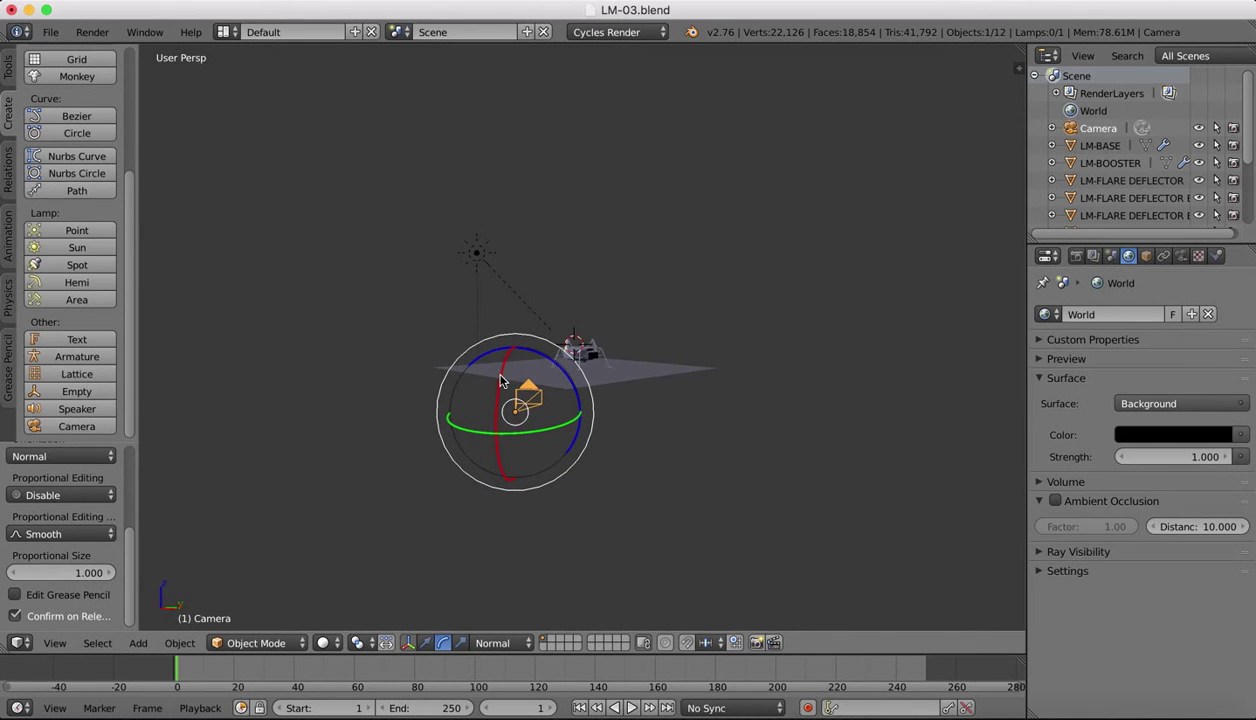
drag(500, 376, 500, 372)
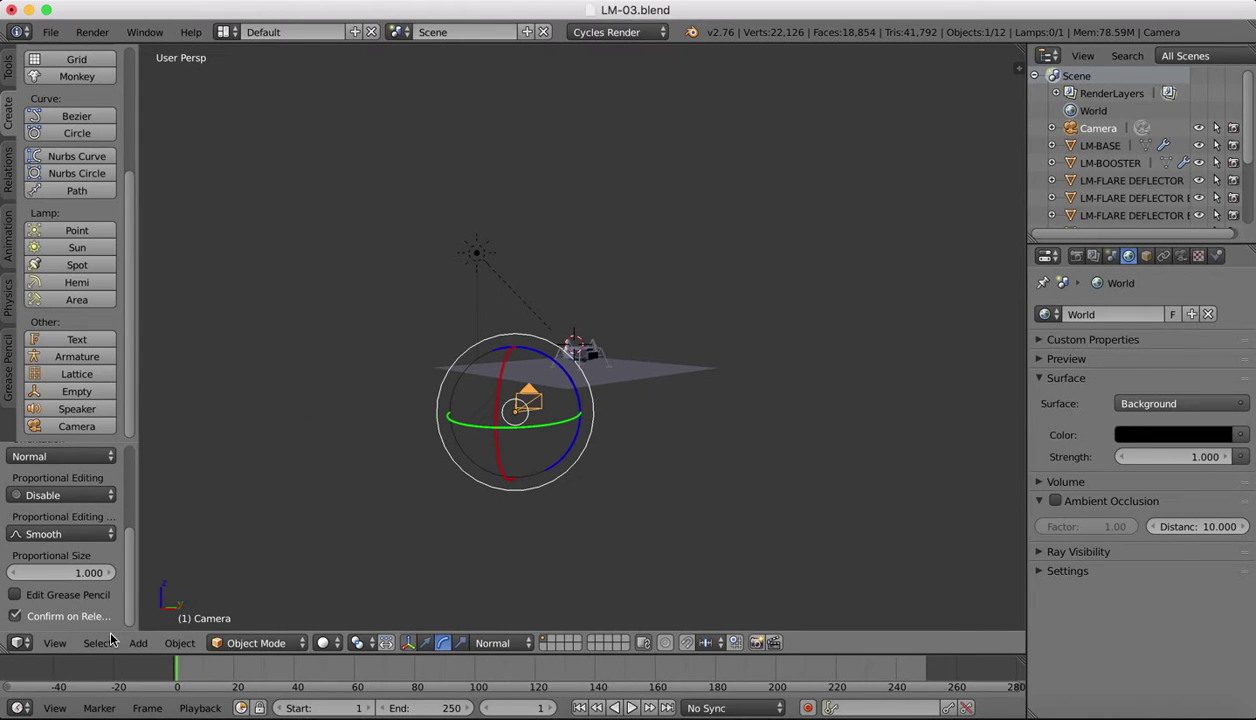
click(55, 643)
click(80, 580)
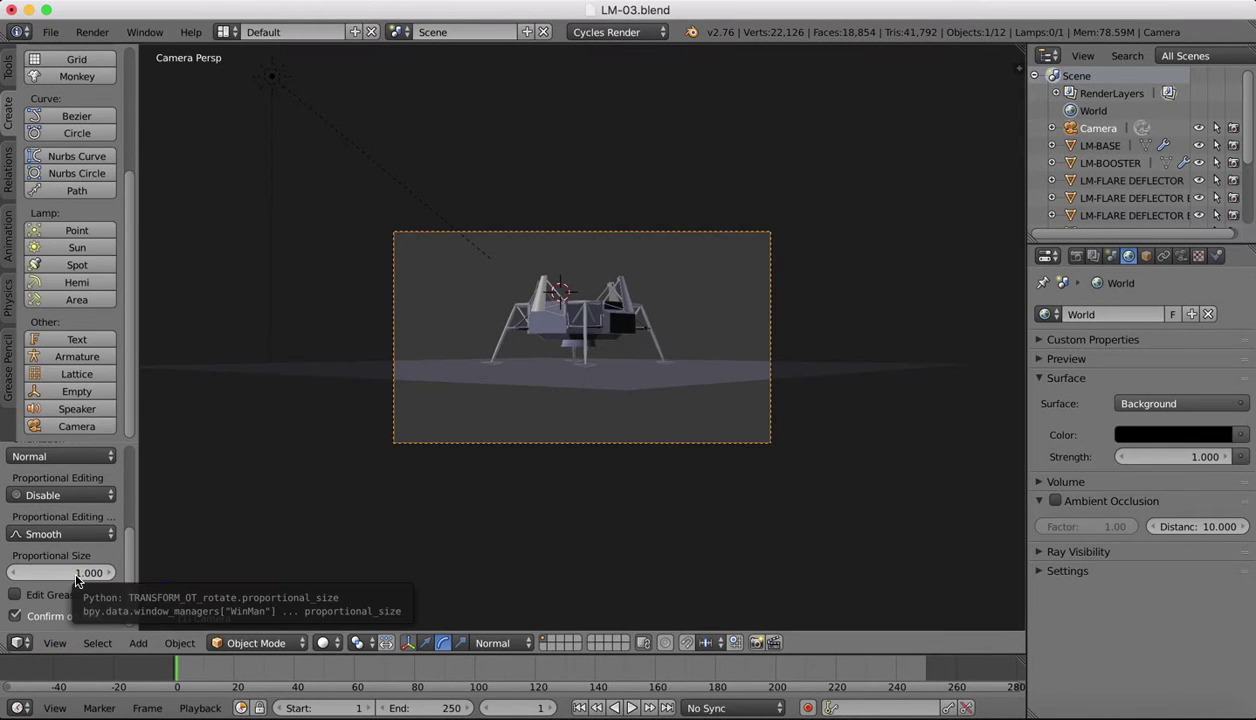
click(322, 643)
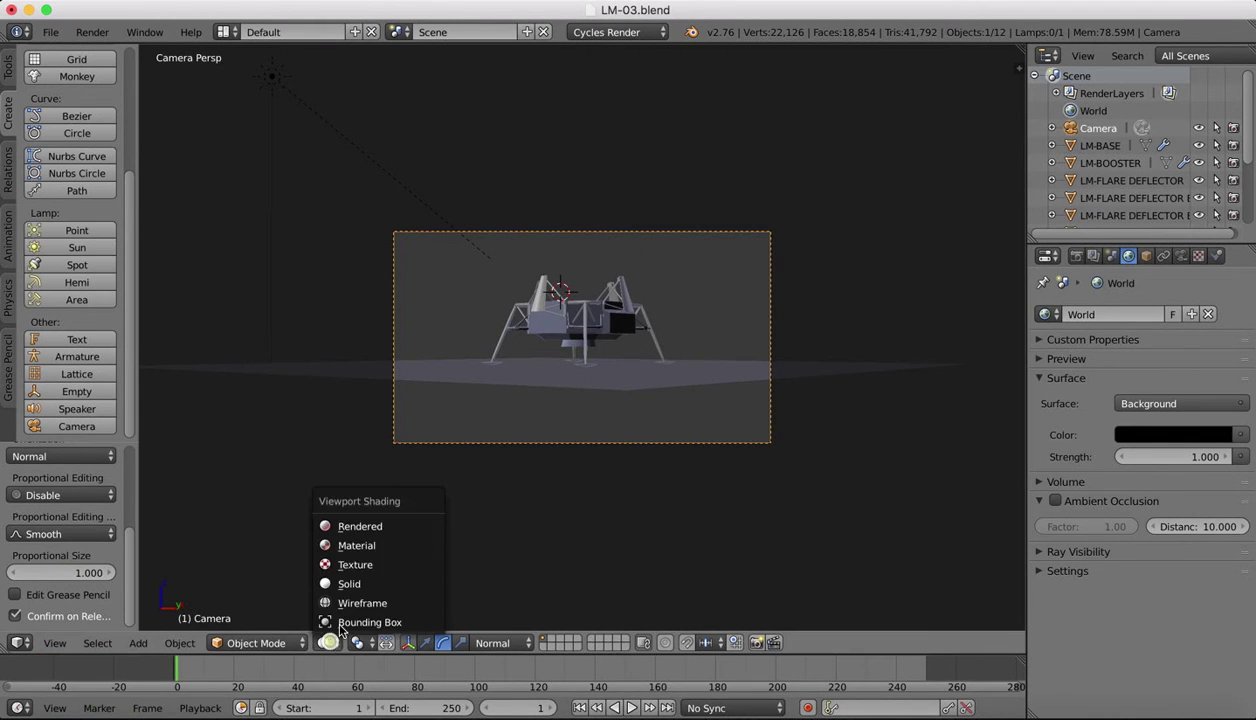
click(355, 525)
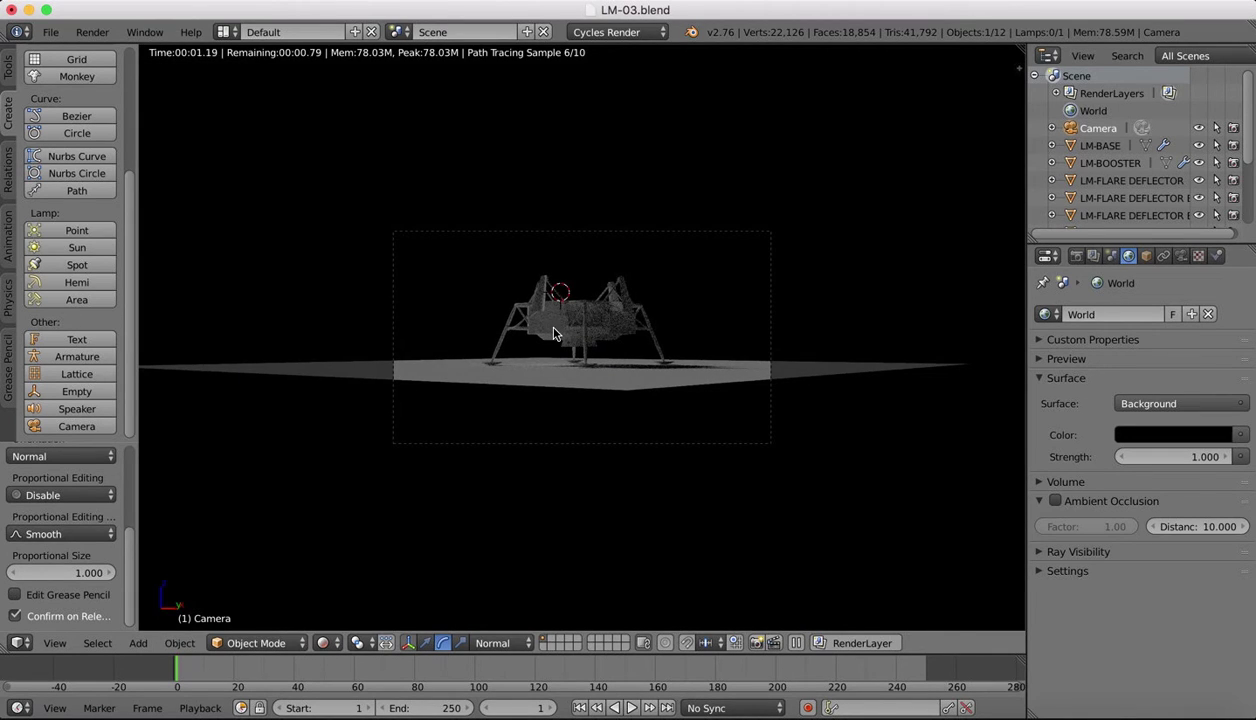
Step: Move the camera along Z to centre the lander, then return to Solid shading
key(g)
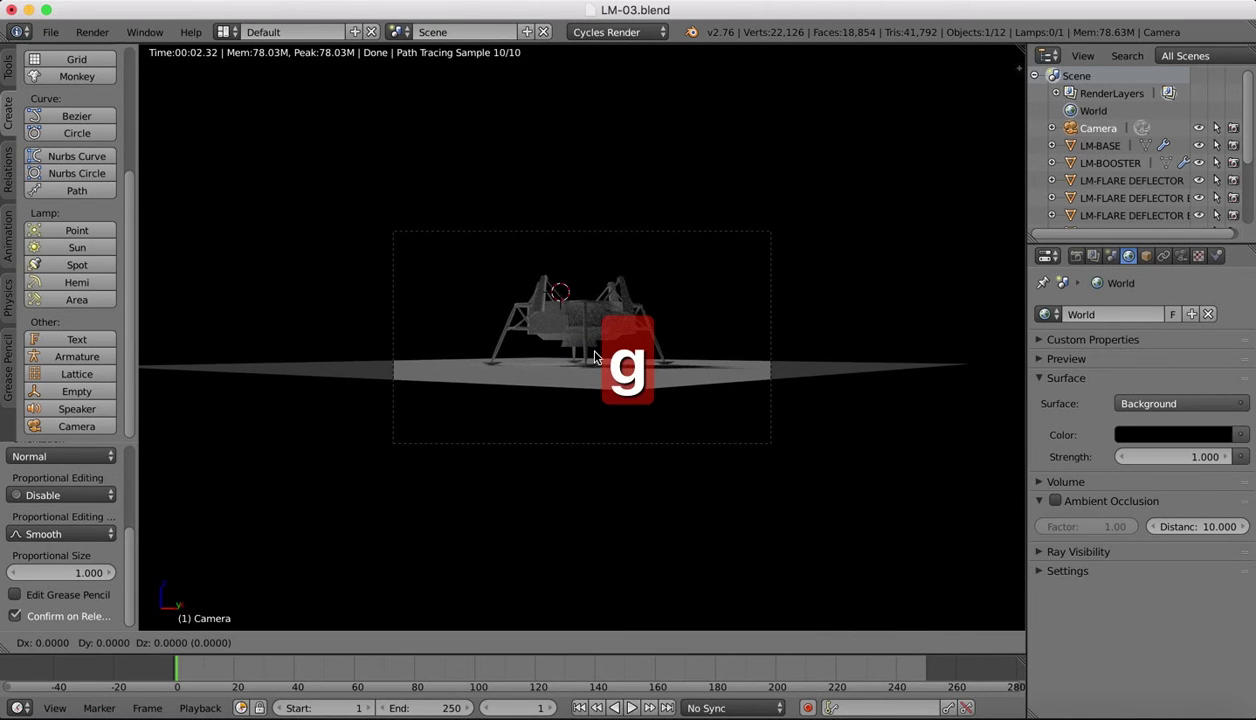
key(y)
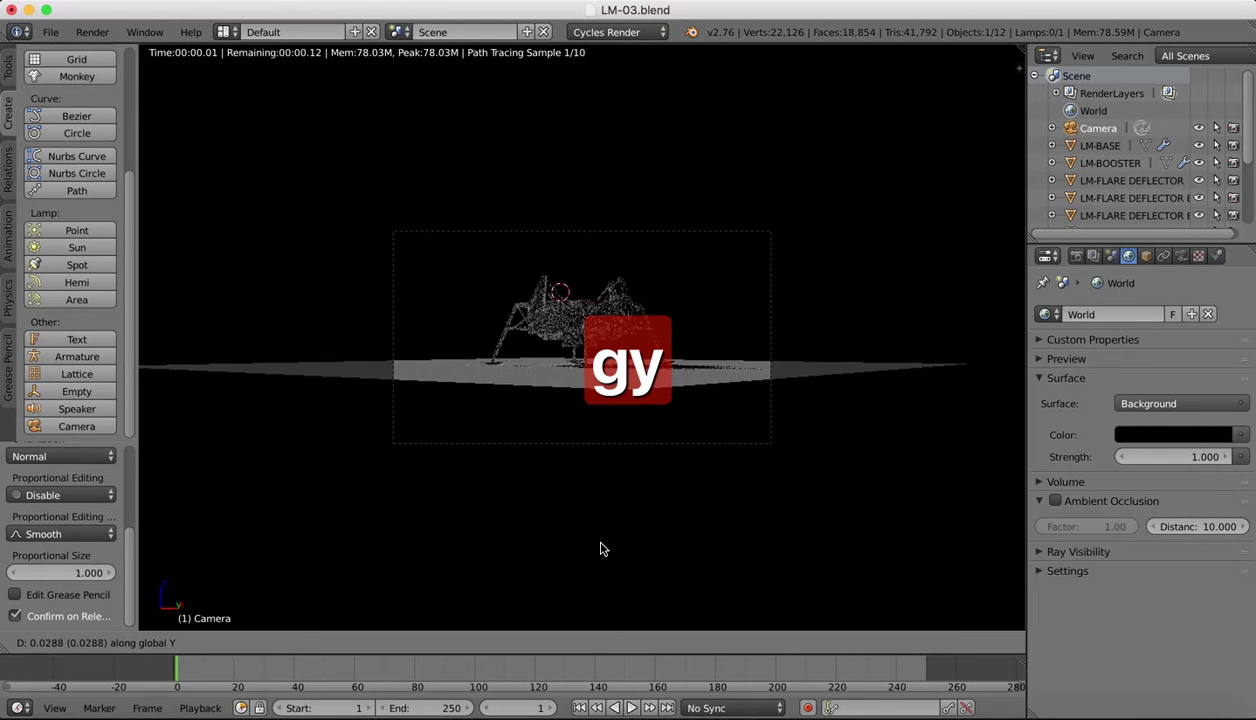
key(z)
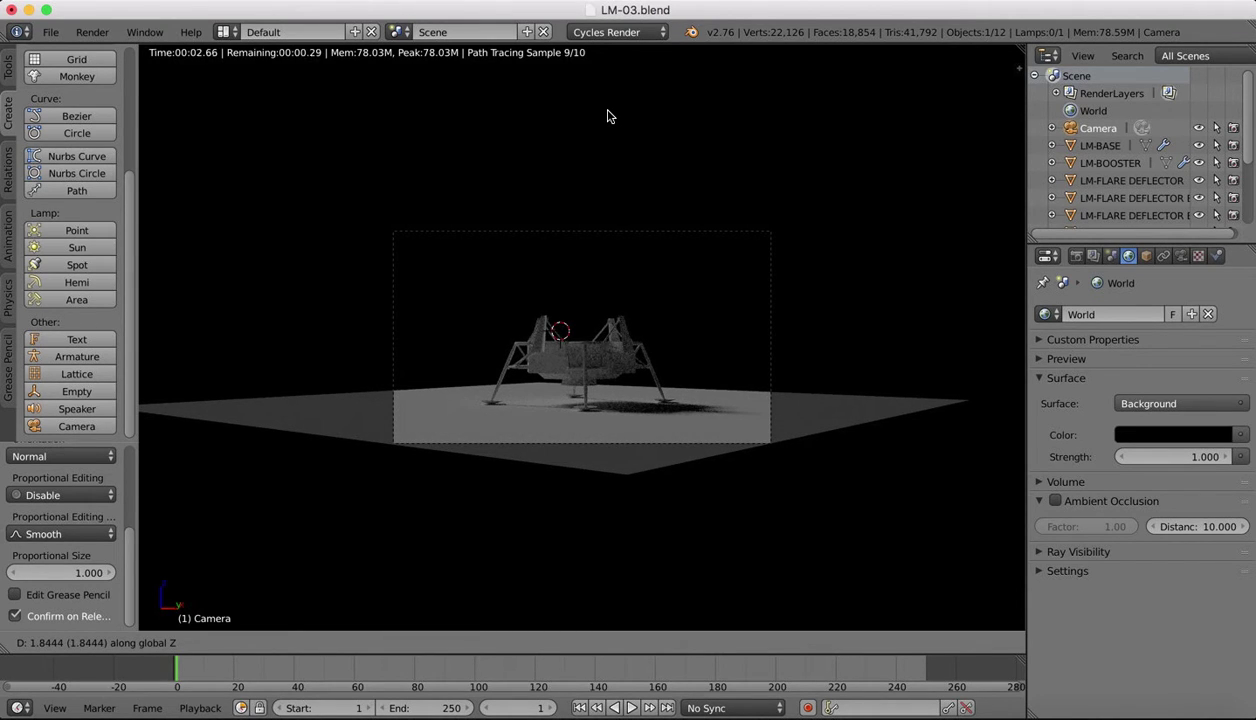
click(607, 116)
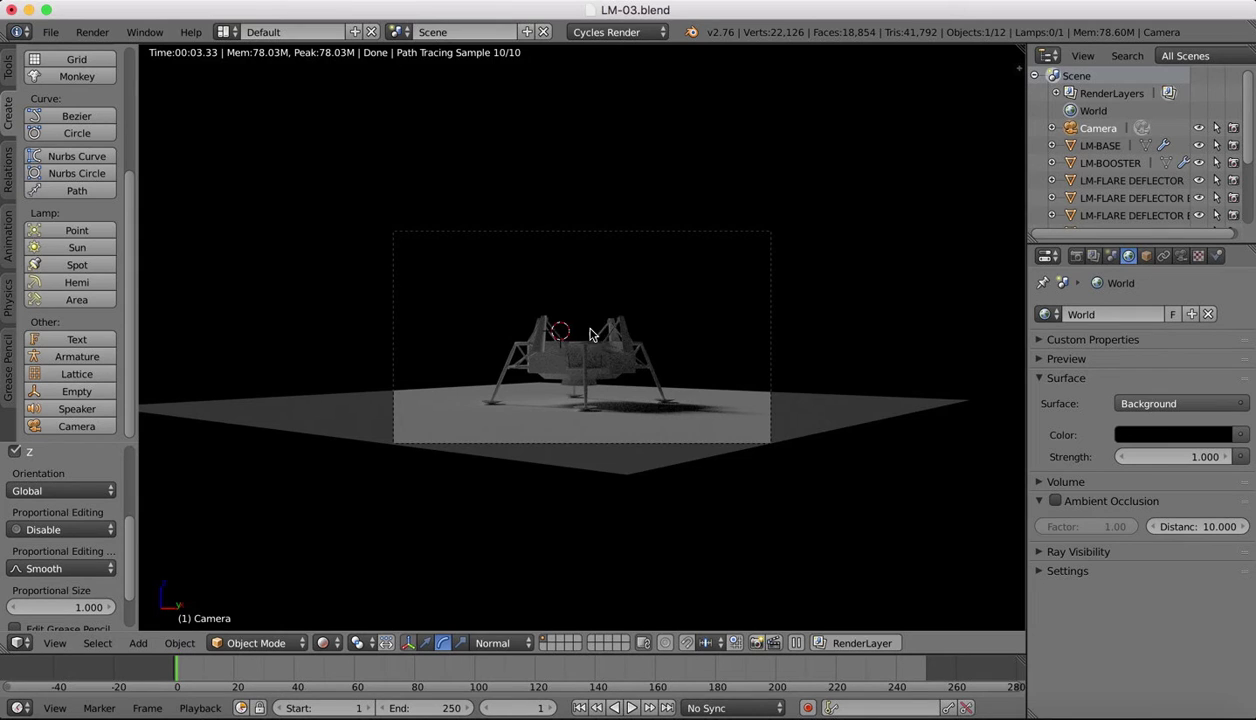
scroll(590, 335, up, 4)
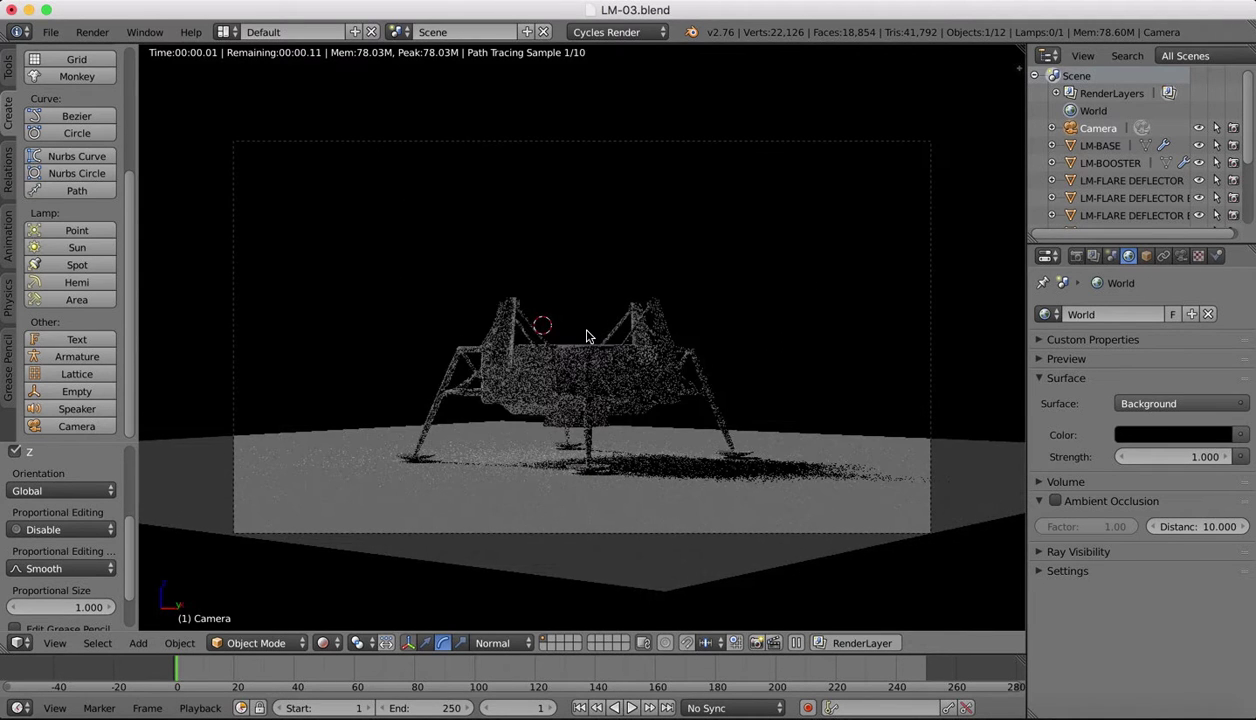
scroll(588, 336, up, 2)
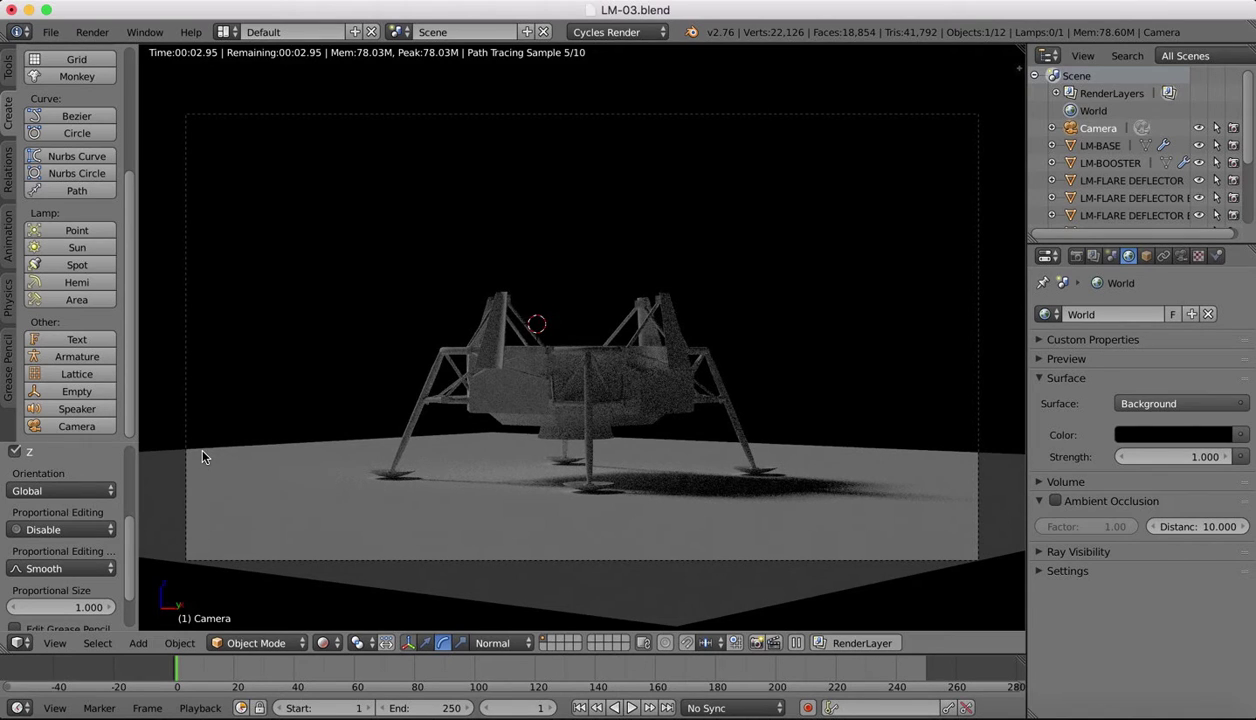
click(325, 643)
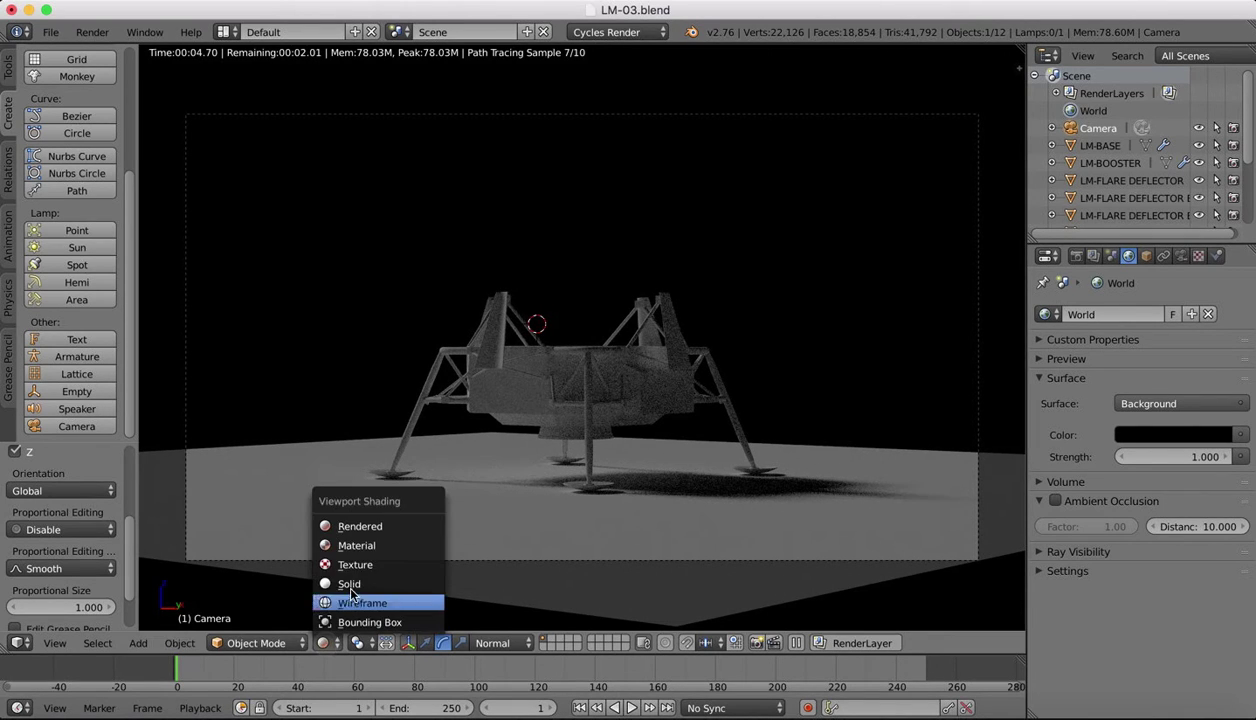
click(352, 583)
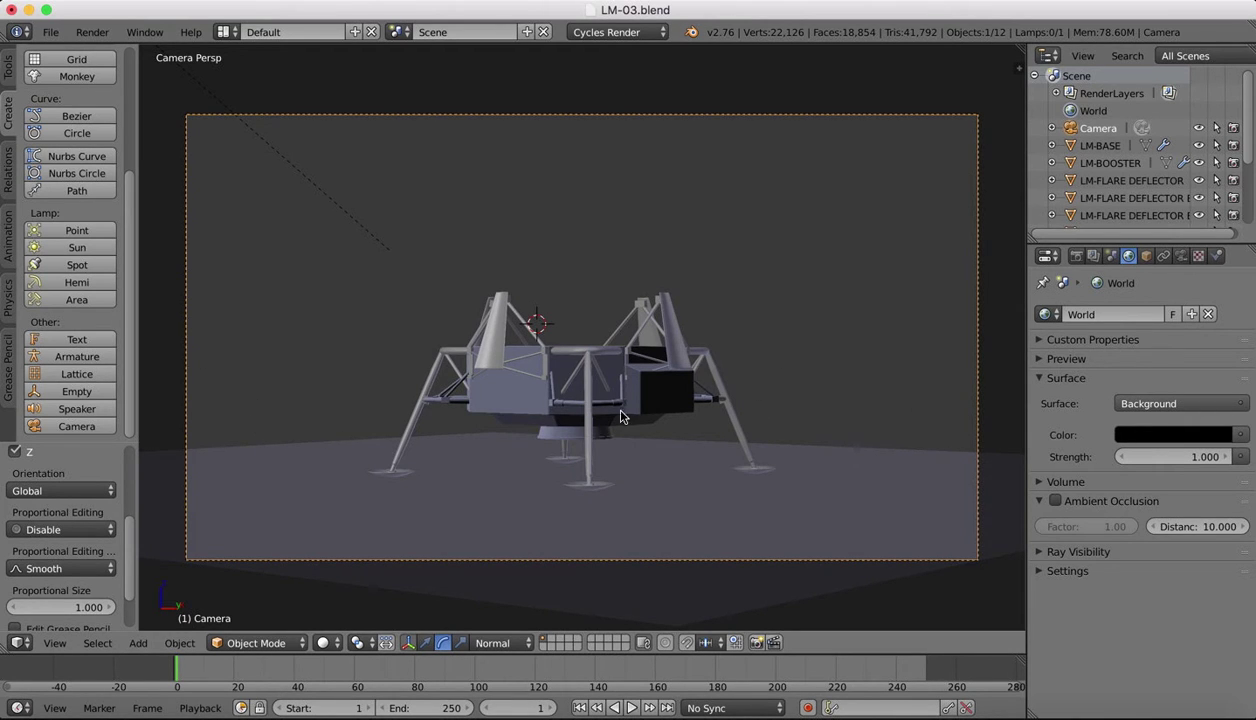
Step: Select the ground plane and rotate it about its vertical axis
scroll(455, 188, down, 3)
scroll(455, 188, down, 5)
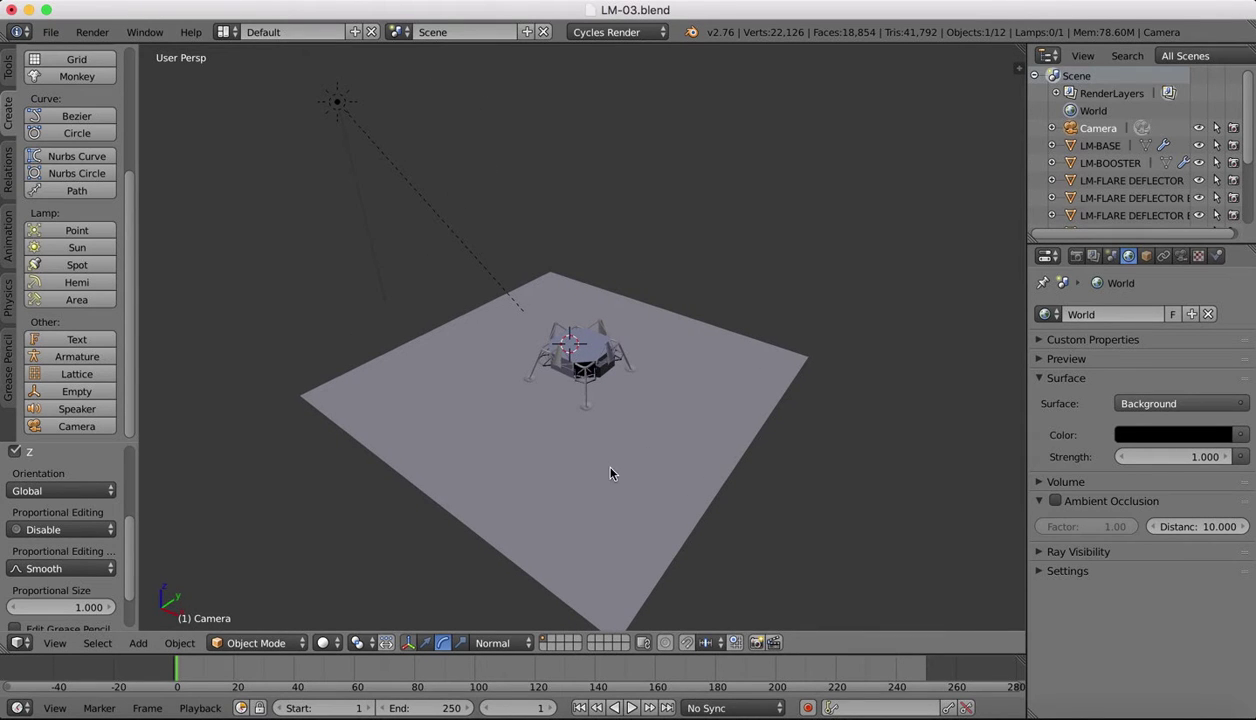
right_click(612, 473)
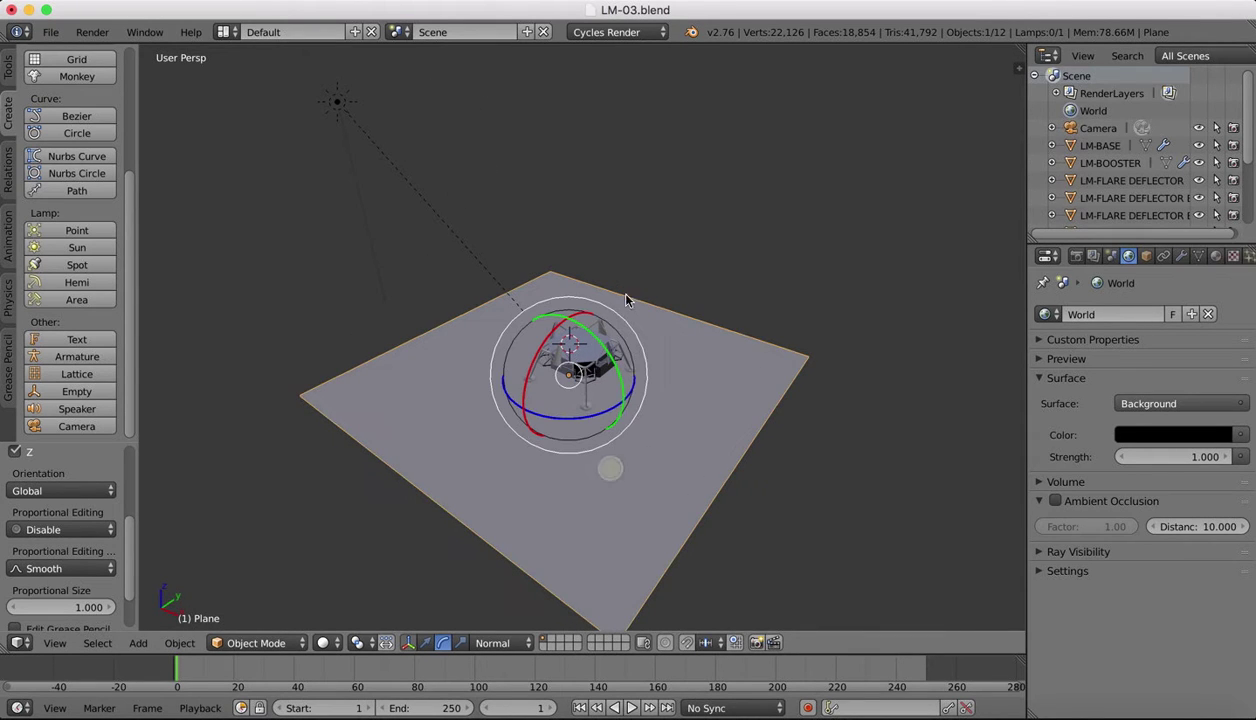
scroll(710, 288, down, 4)
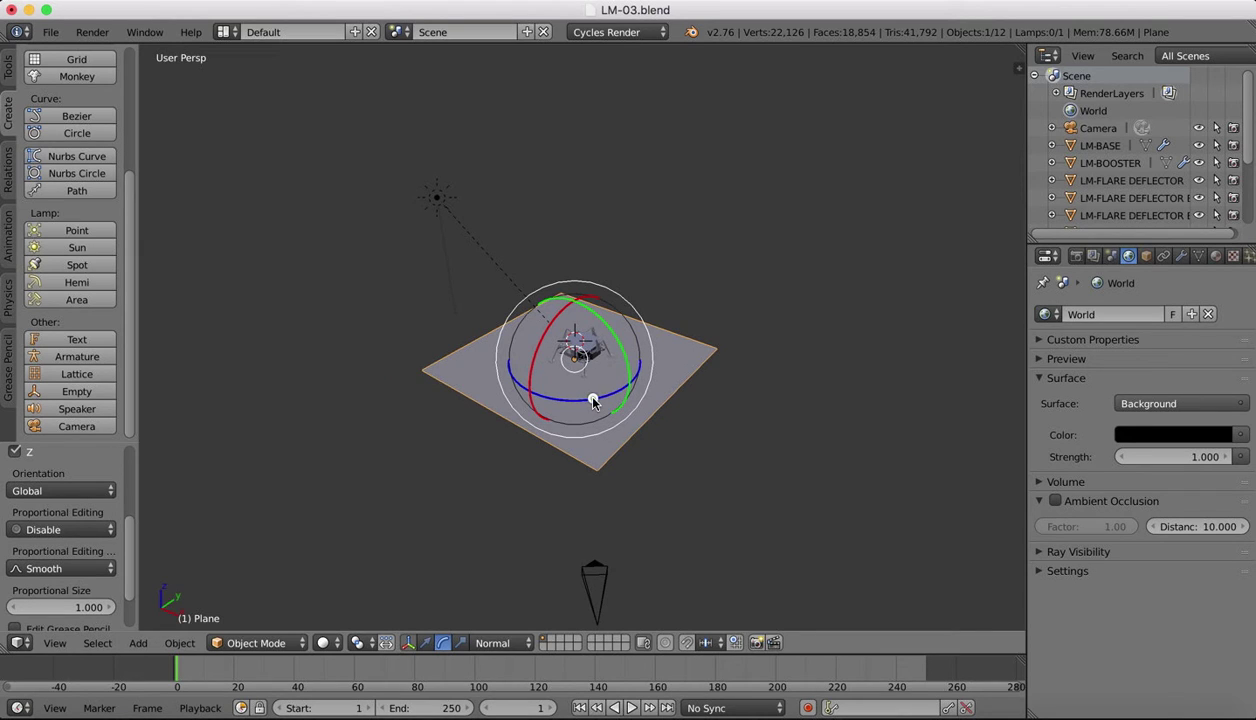
drag(593, 401, 558, 404)
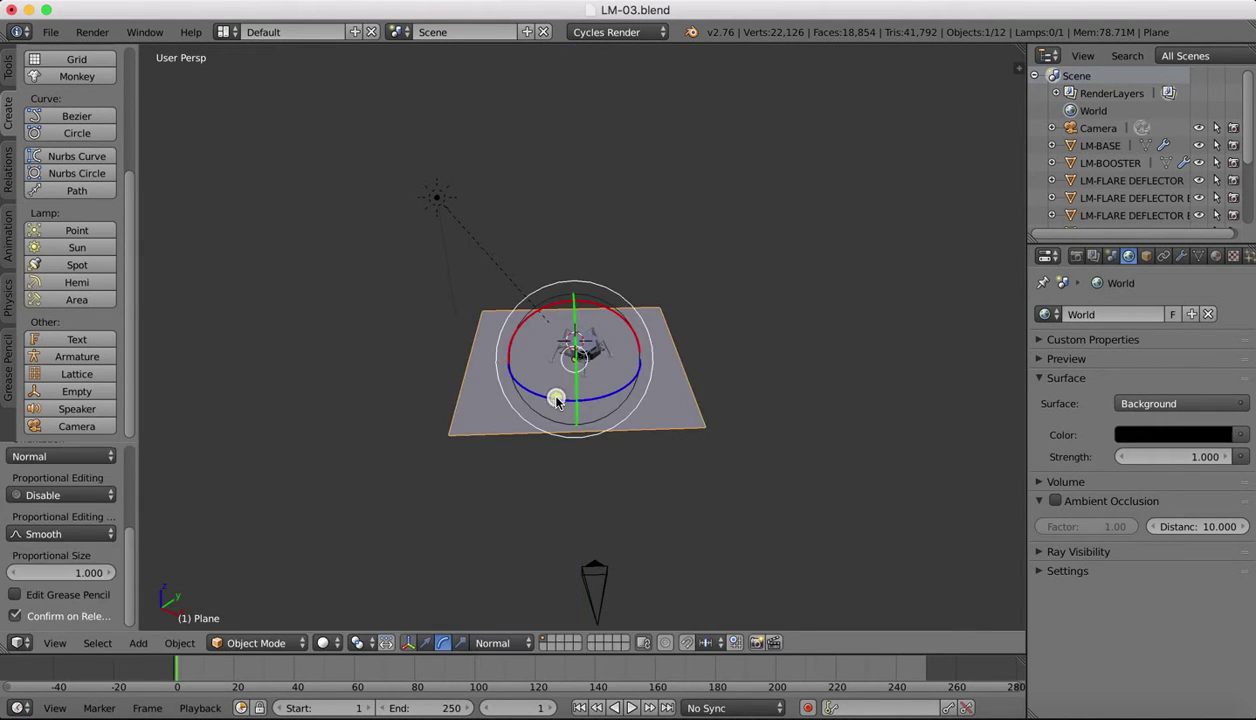
Step: Check the camera shot in Rendered shading, then go back to Solid
click(56, 643)
click(70, 585)
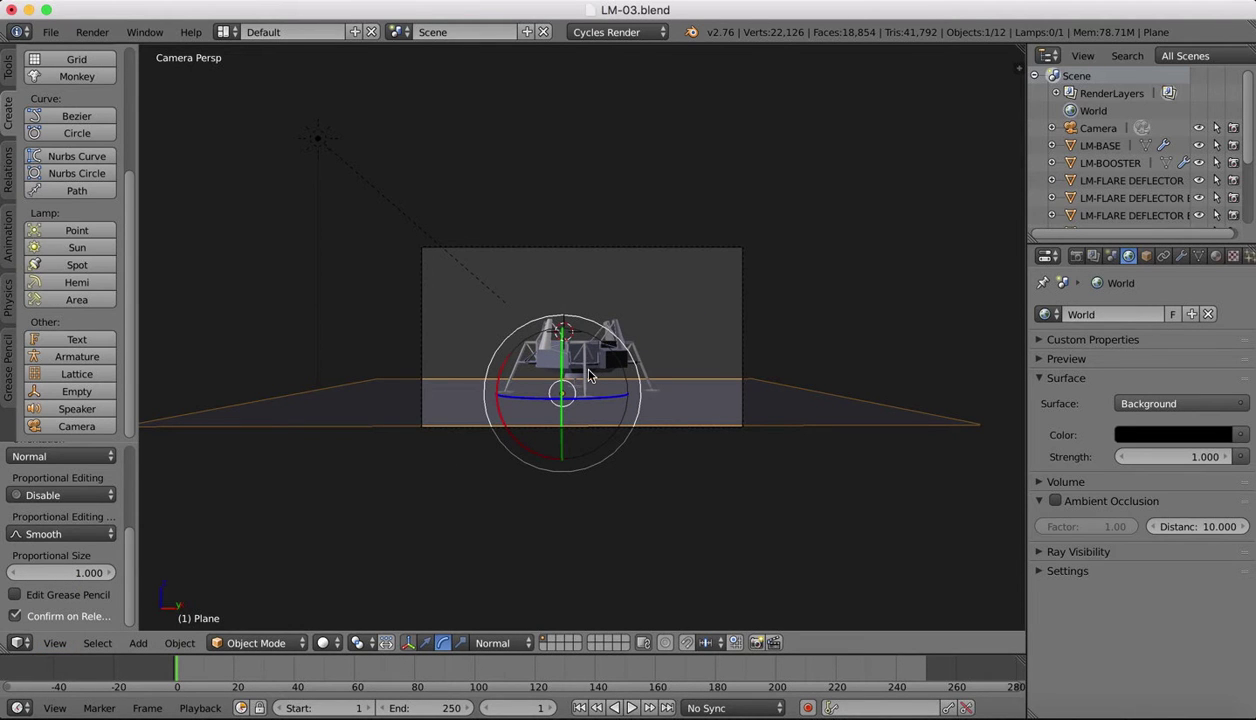
scroll(590, 376, up, 6)
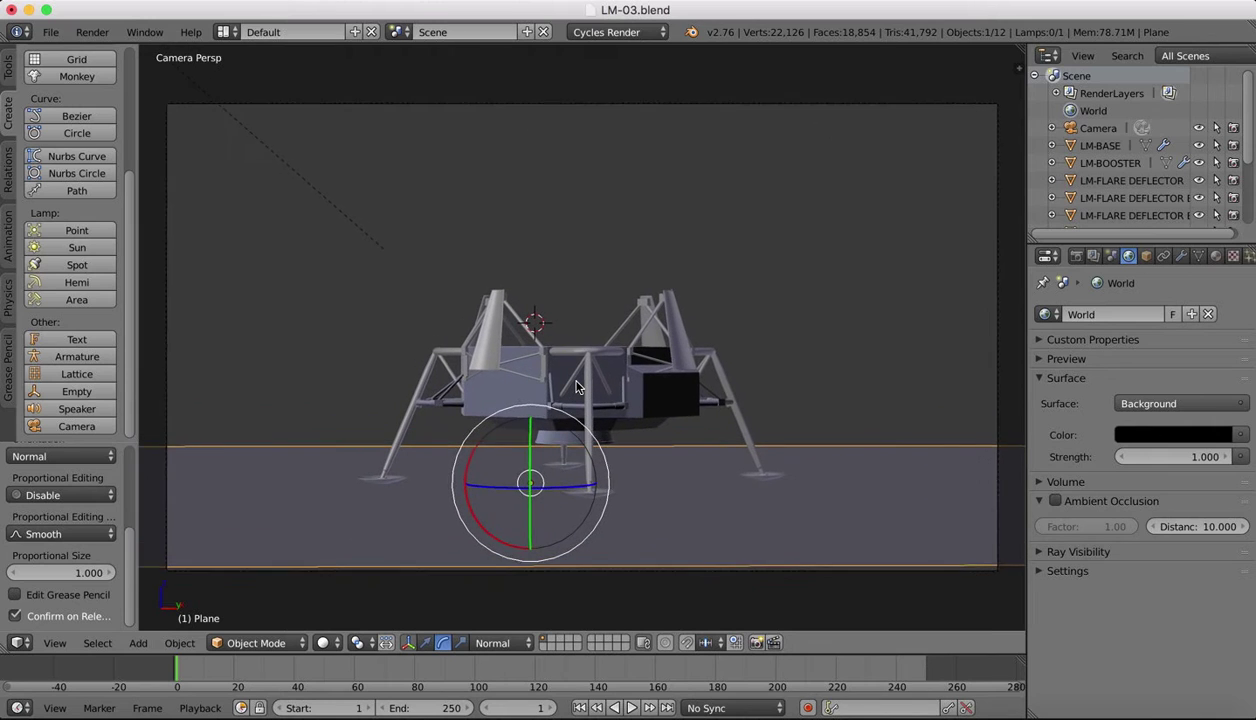
scroll(576, 388, up, 2)
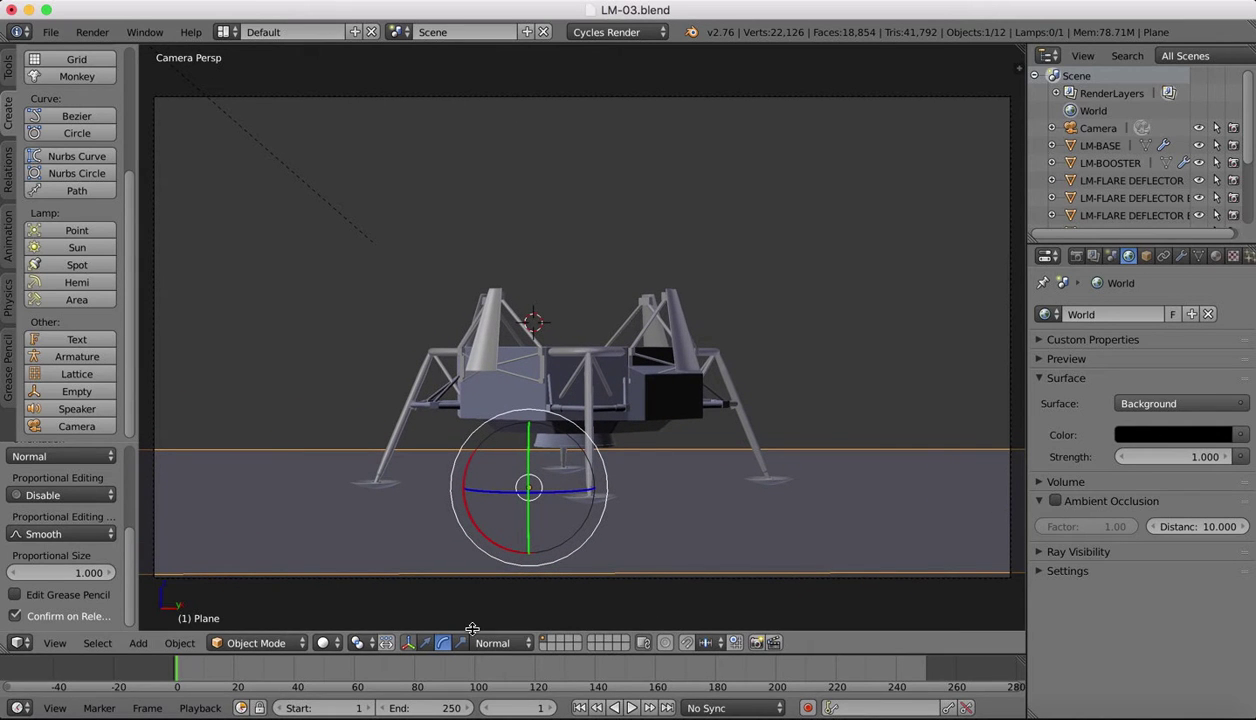
click(325, 643)
click(348, 526)
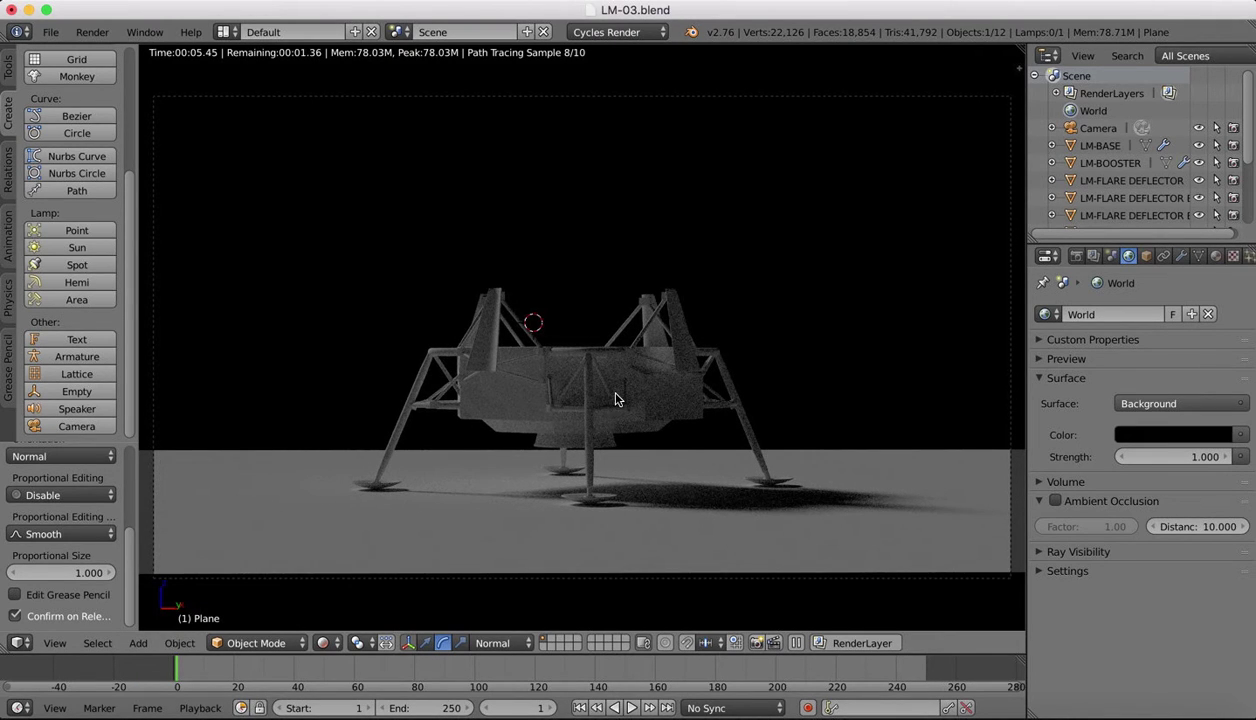
scroll(666, 357, down, 3)
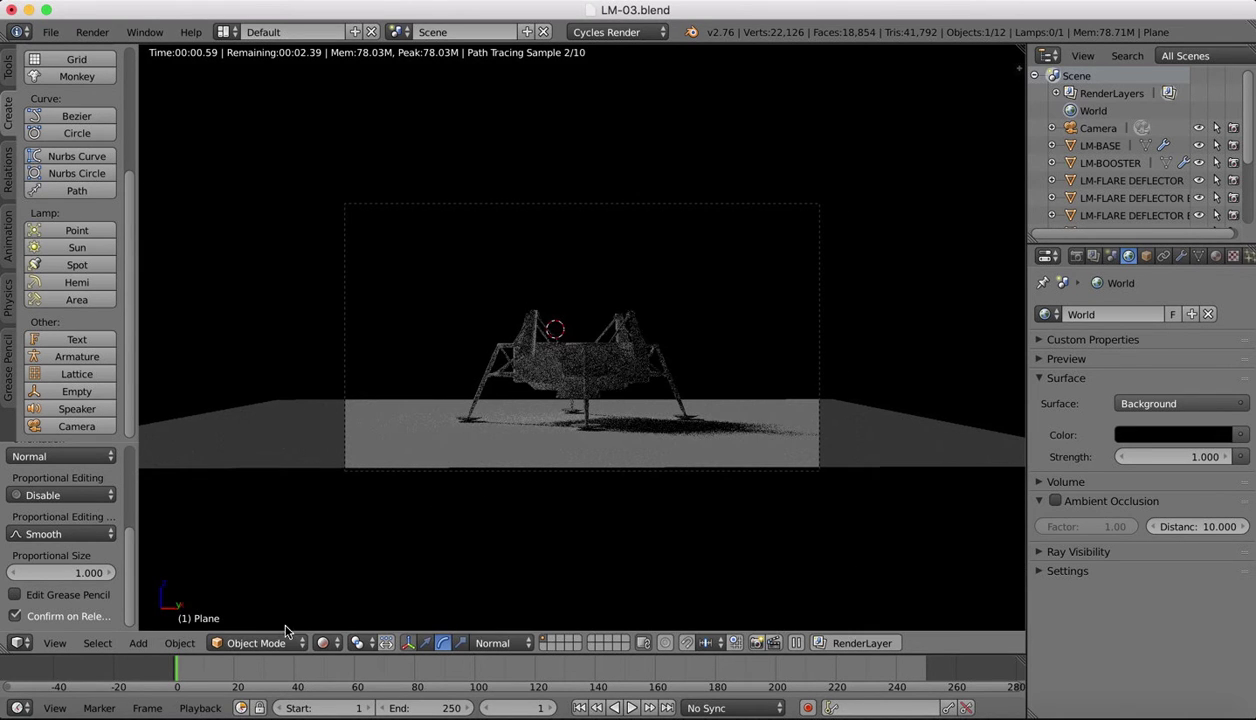
click(321, 645)
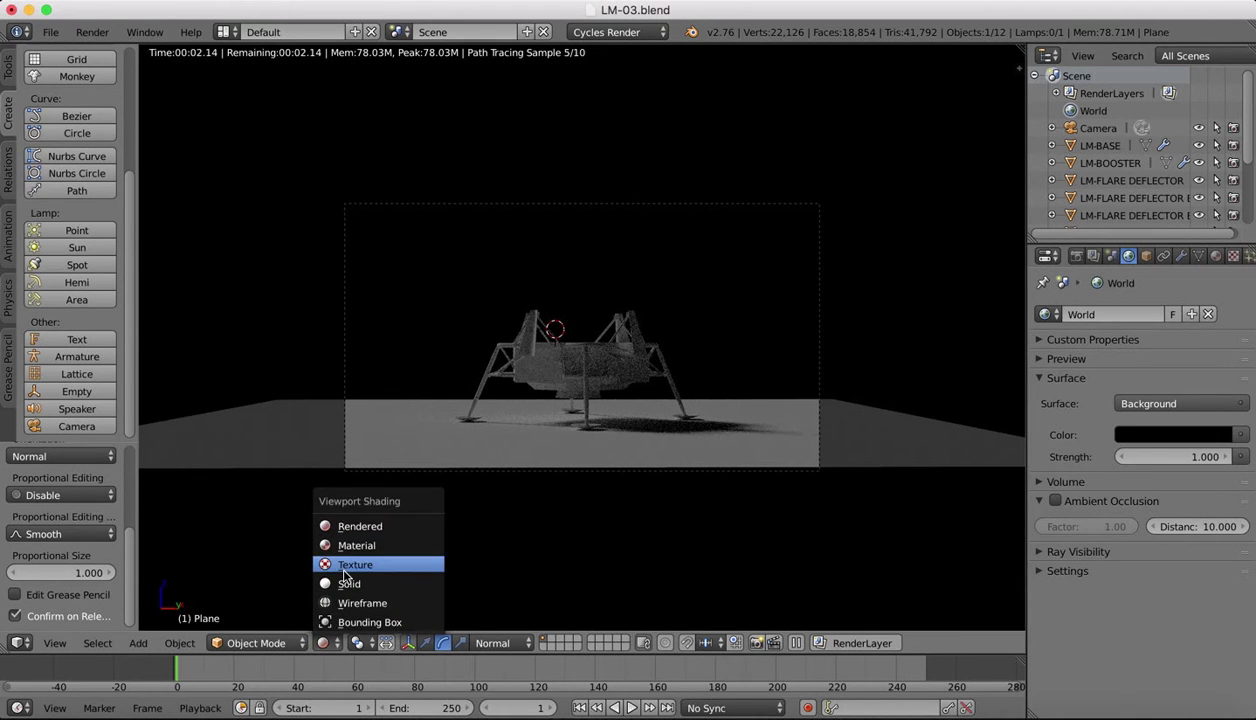
click(350, 584)
Step: Stretch the ground plane about 1.79× along X and shift it about 8.83 units
scroll(591, 273, down, 8)
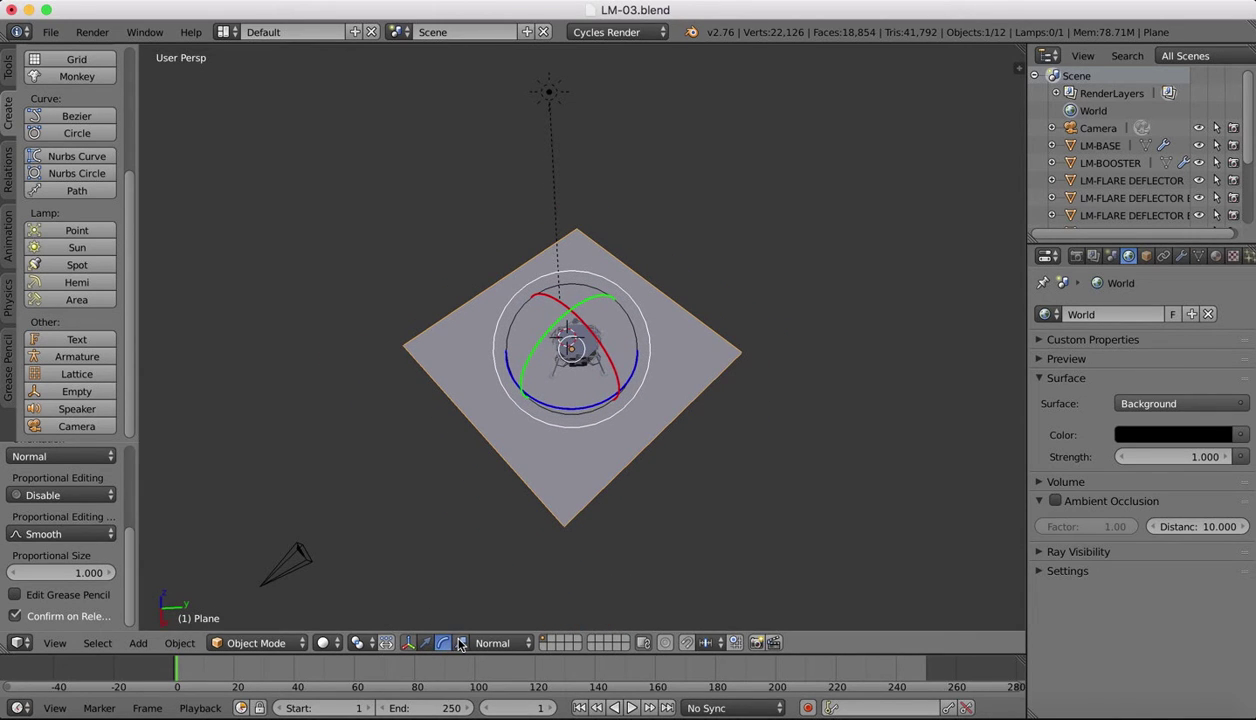
click(425, 643)
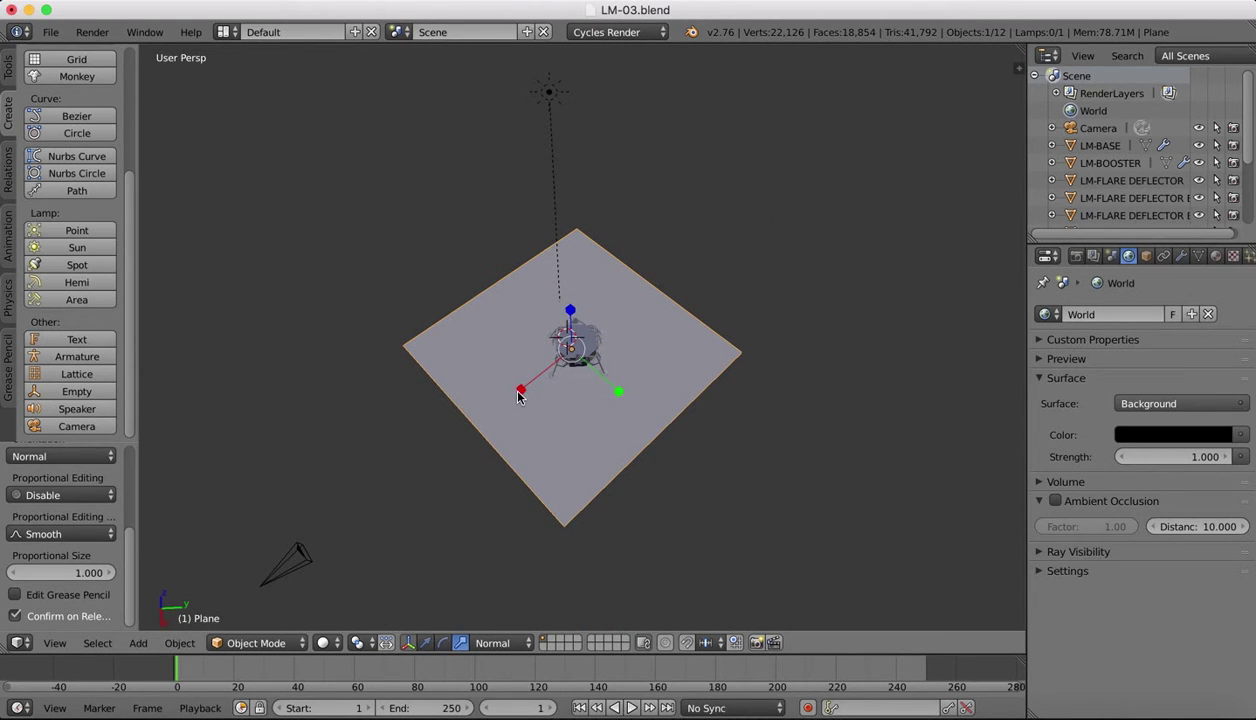
drag(518, 393, 467, 435)
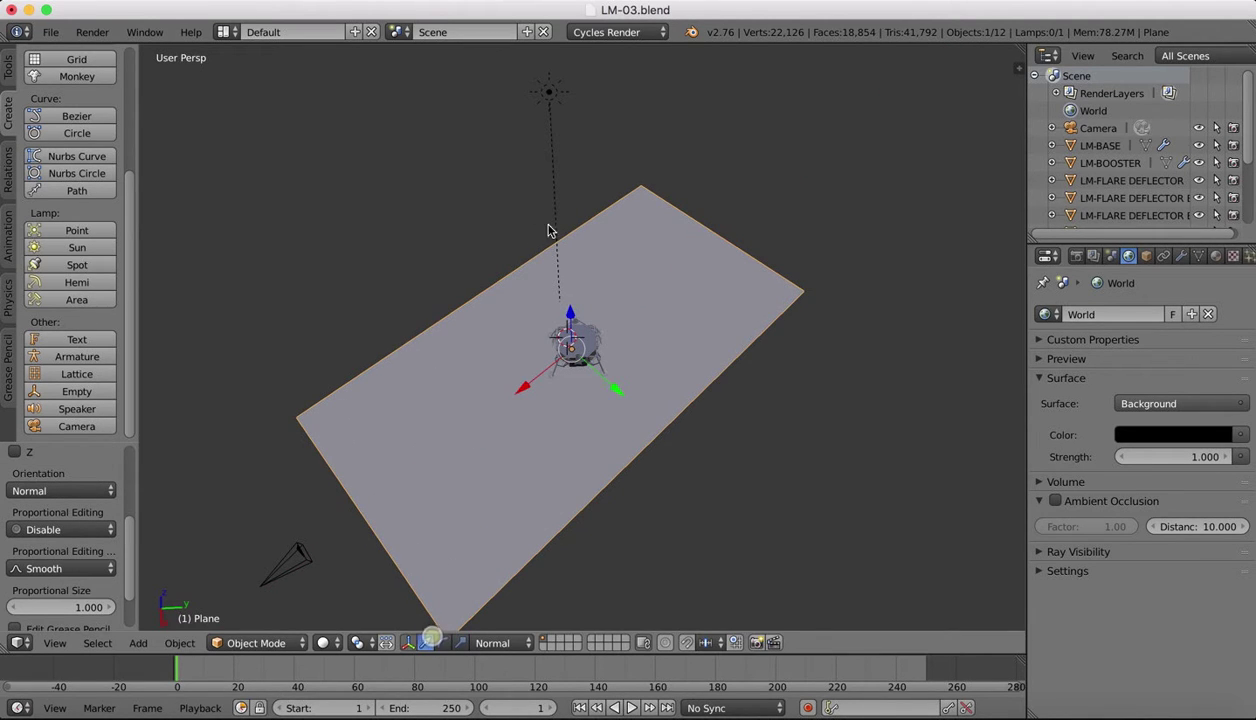
drag(520, 393, 815, 193)
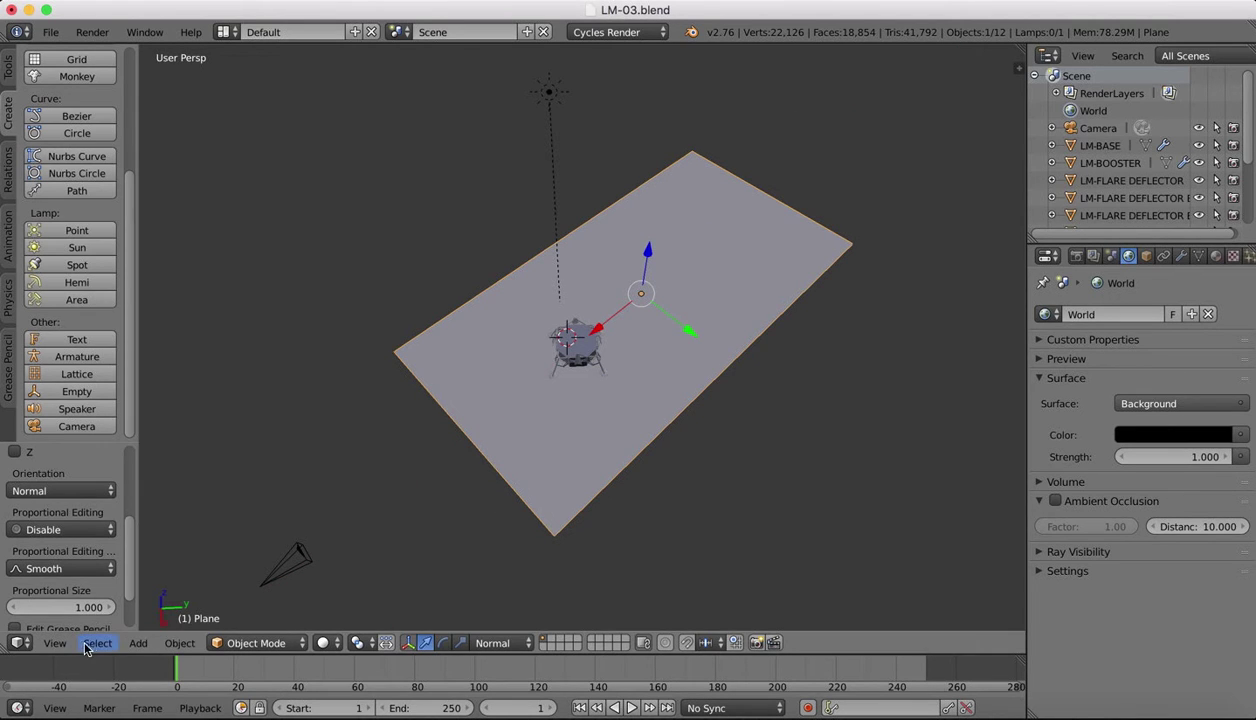
click(55, 643)
click(68, 581)
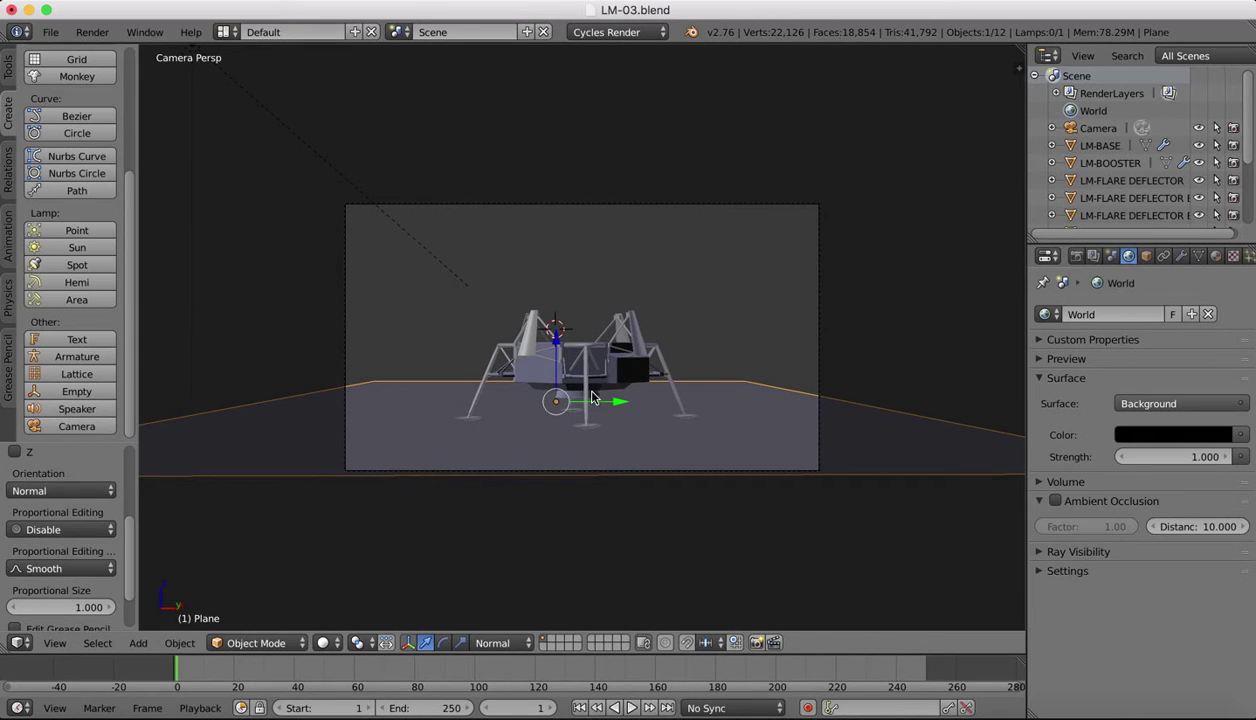
Step: After a quick Rendered check, widen the ground plane a little further along X
click(324, 643)
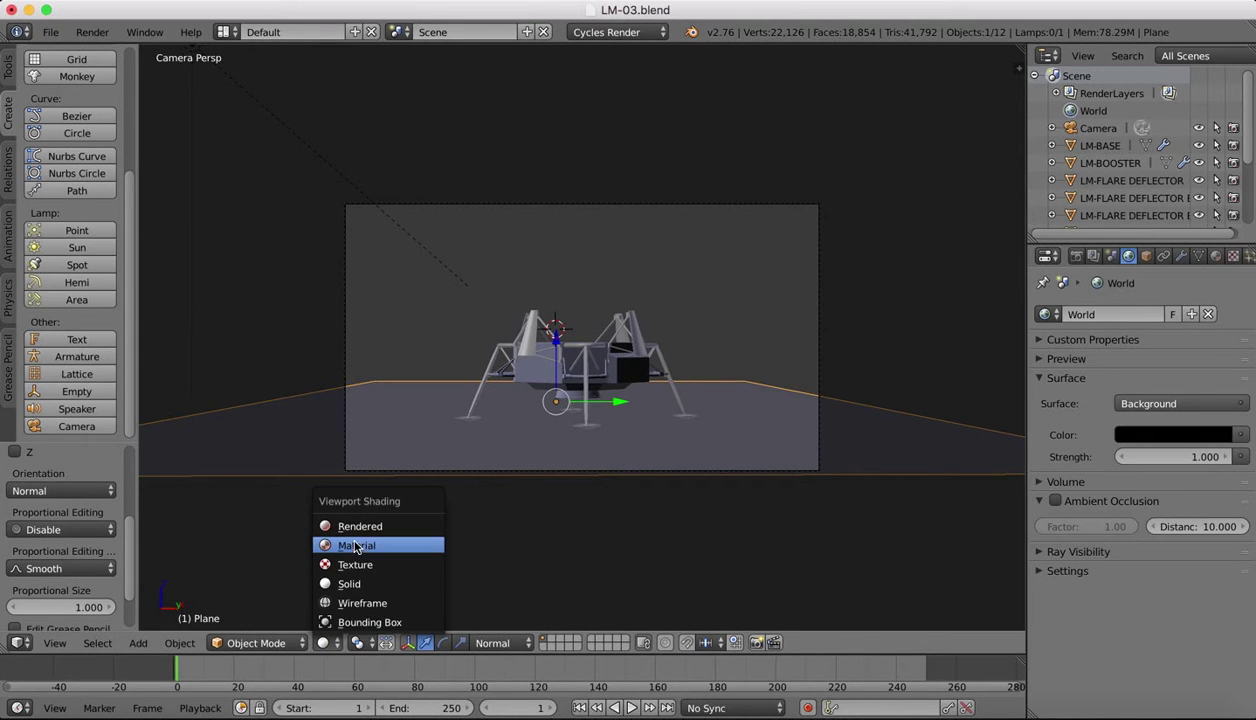
click(358, 530)
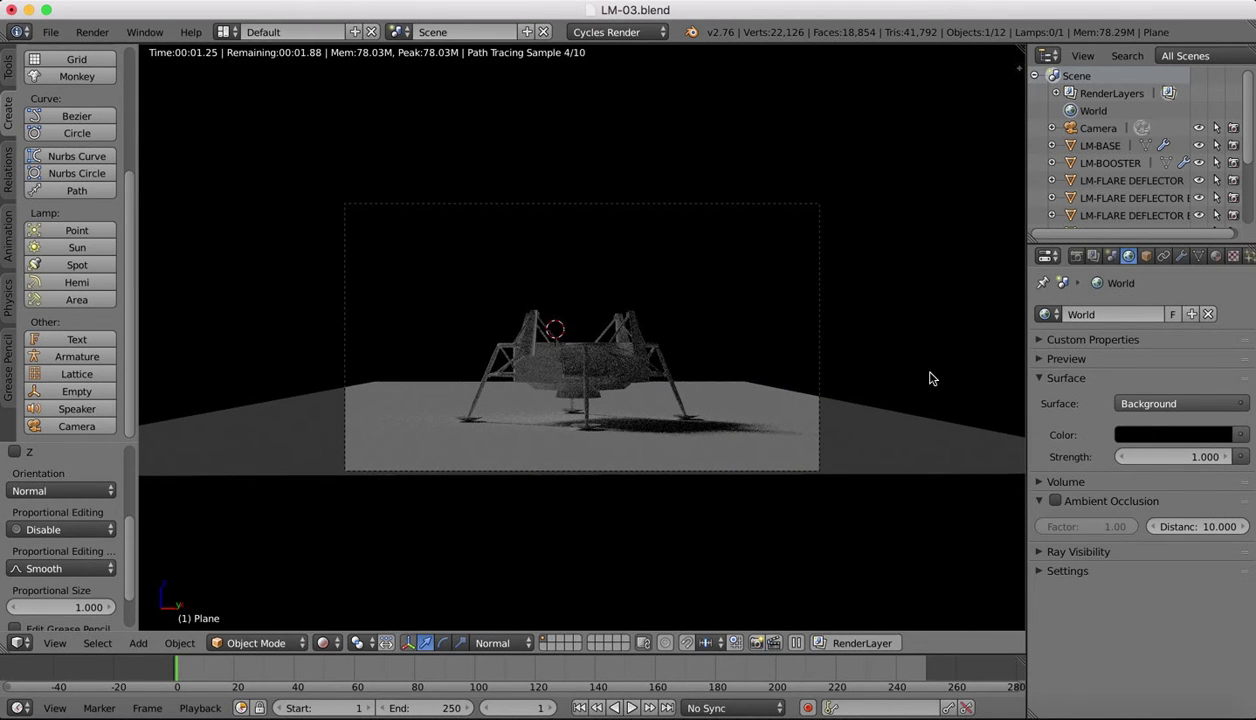
click(324, 643)
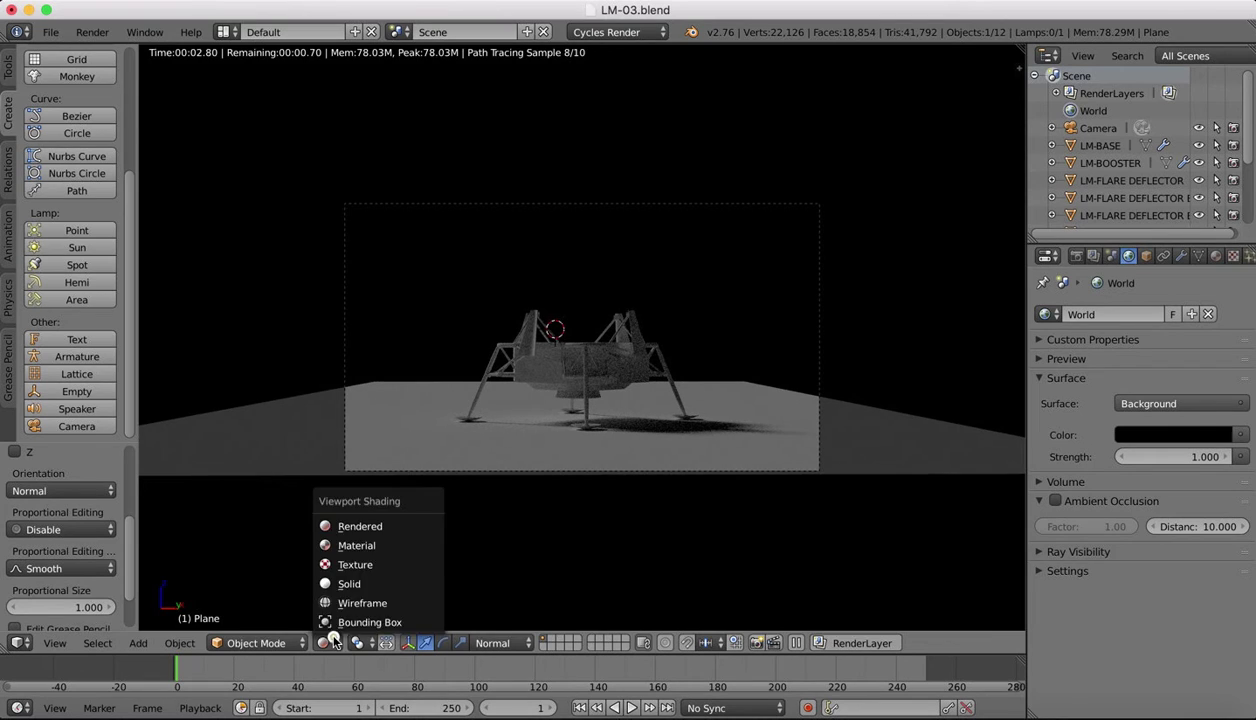
click(344, 580)
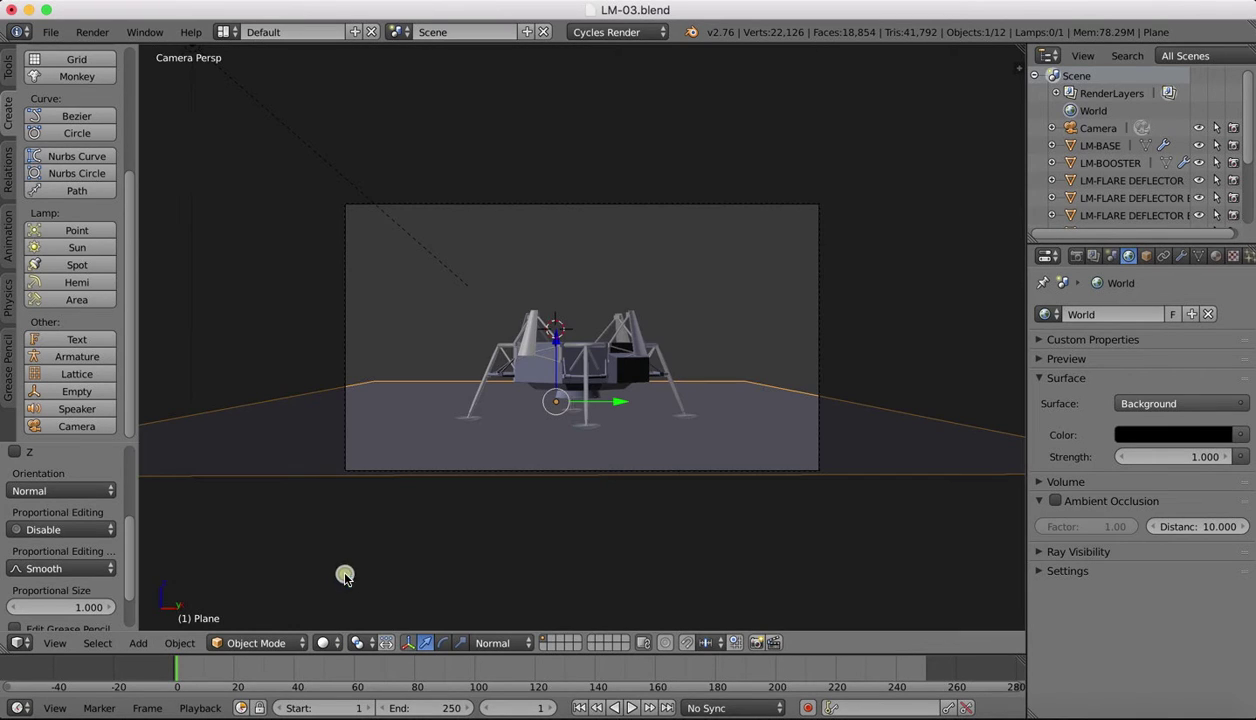
click(459, 643)
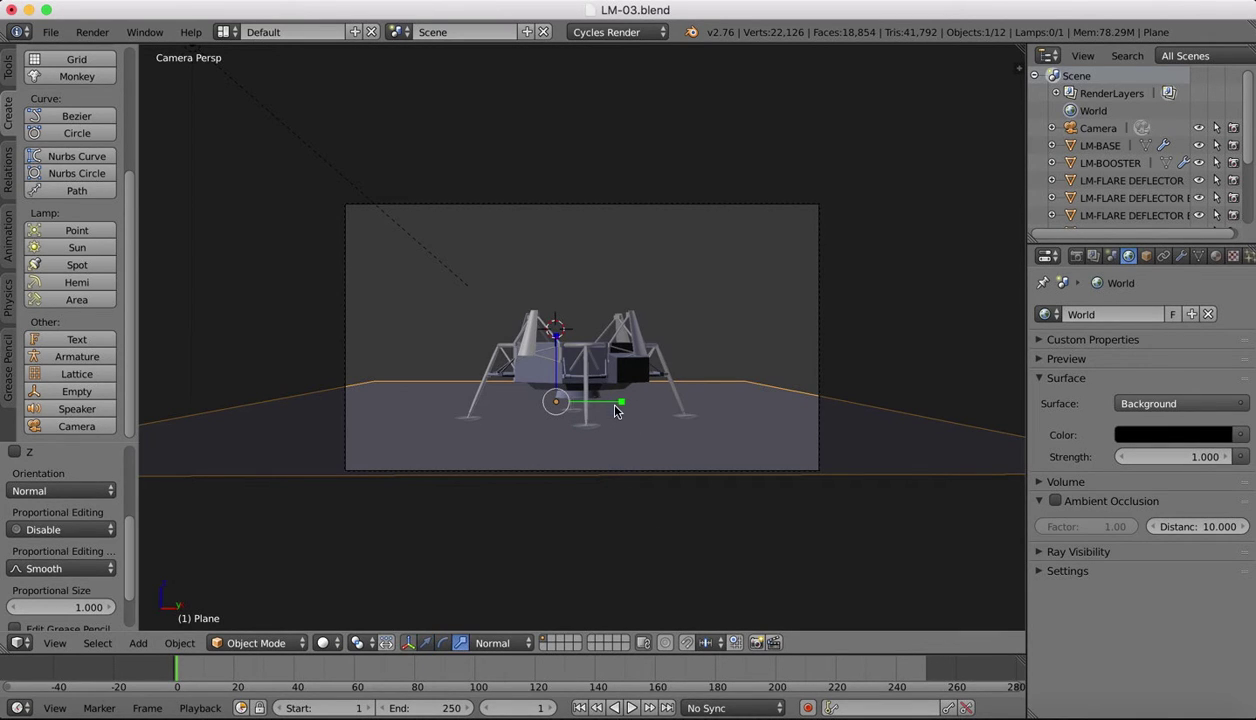
drag(617, 405, 648, 401)
click(430, 643)
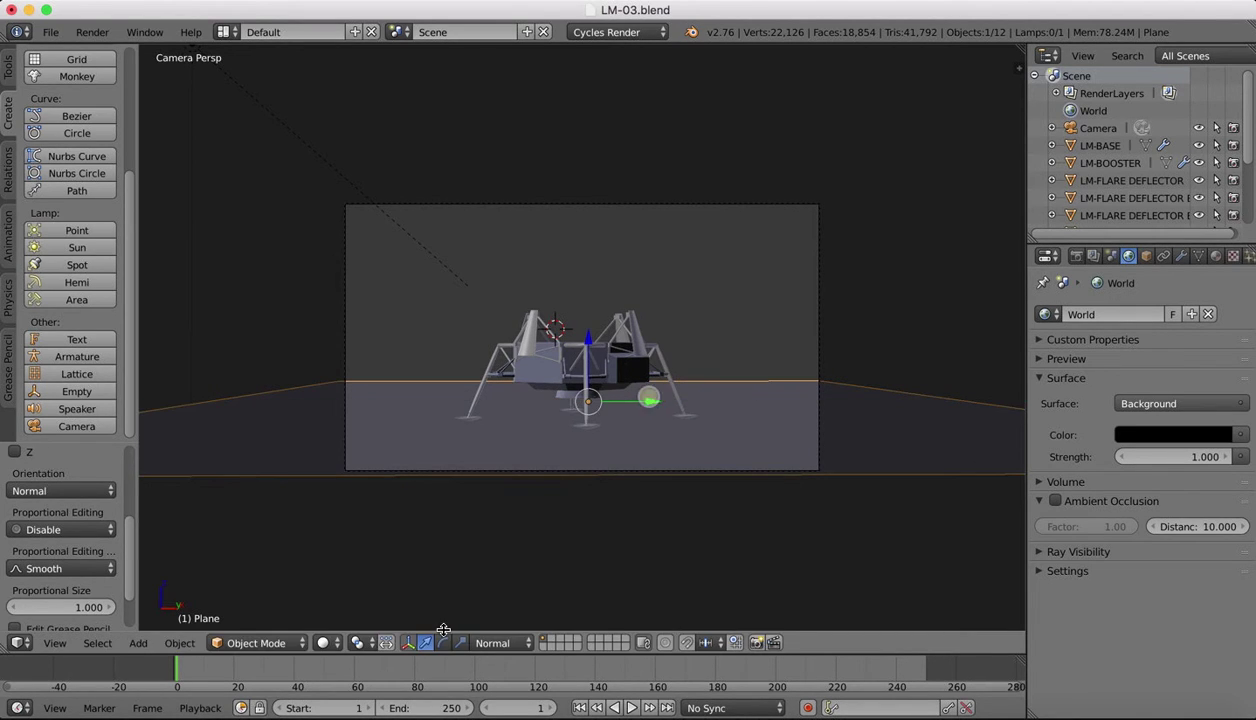
Step: Render the camera view with Cycles until all 10 samples finish
click(325, 643)
click(360, 527)
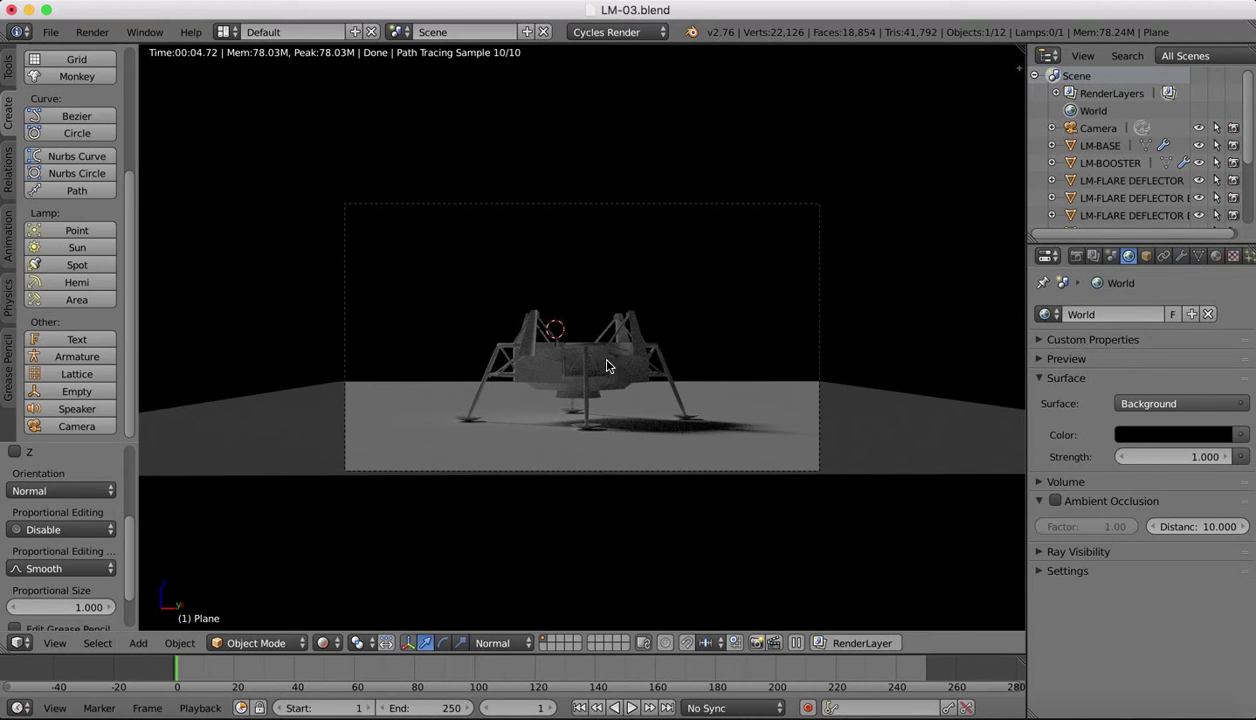
click(328, 643)
Step: Frame the lunar module up close in Solid shading and bring up the Preview reference photo
click(347, 584)
middle_drag(785, 303, 493, 300)
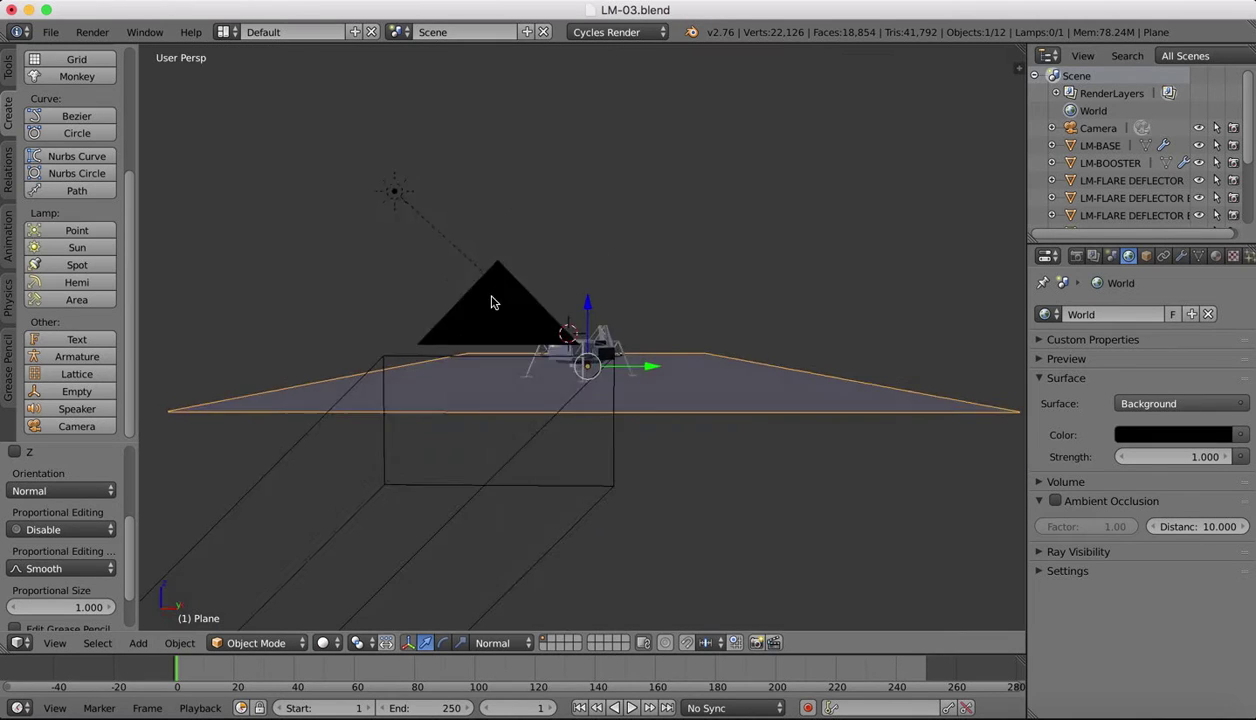
scroll(492, 301, down, 2)
scroll(537, 322, up, 4)
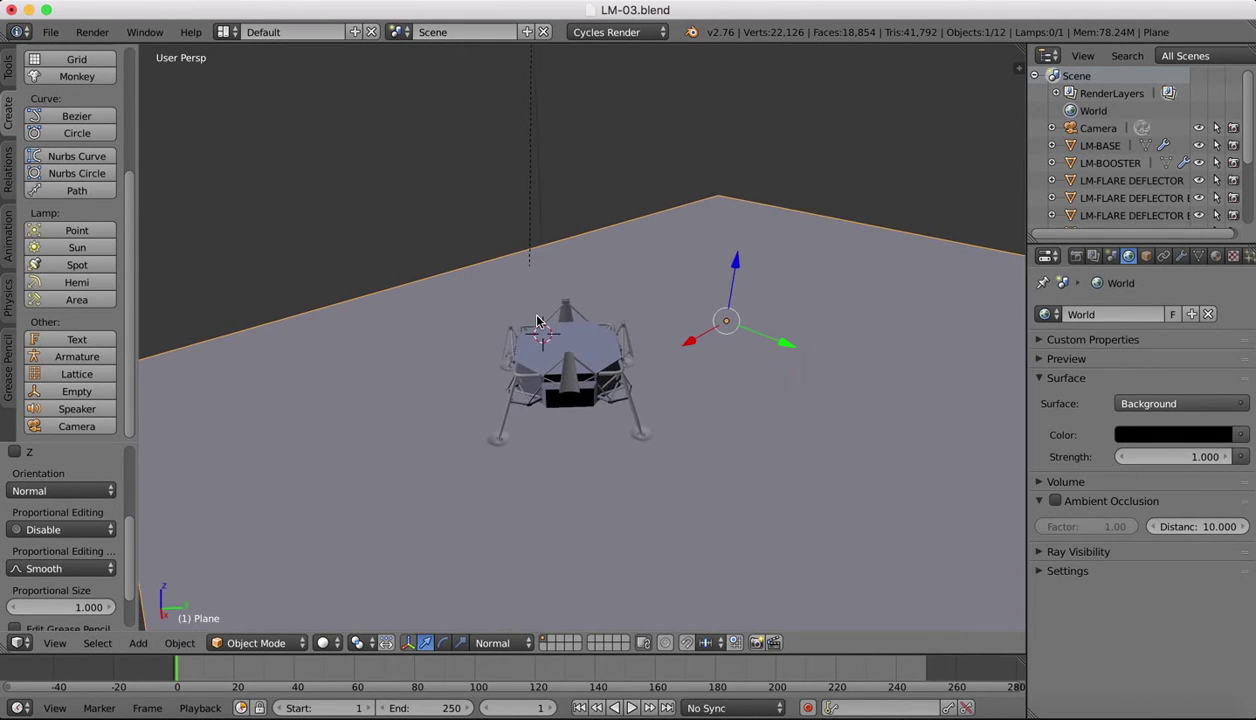
shift+middle_drag(507, 391, 569, 391)
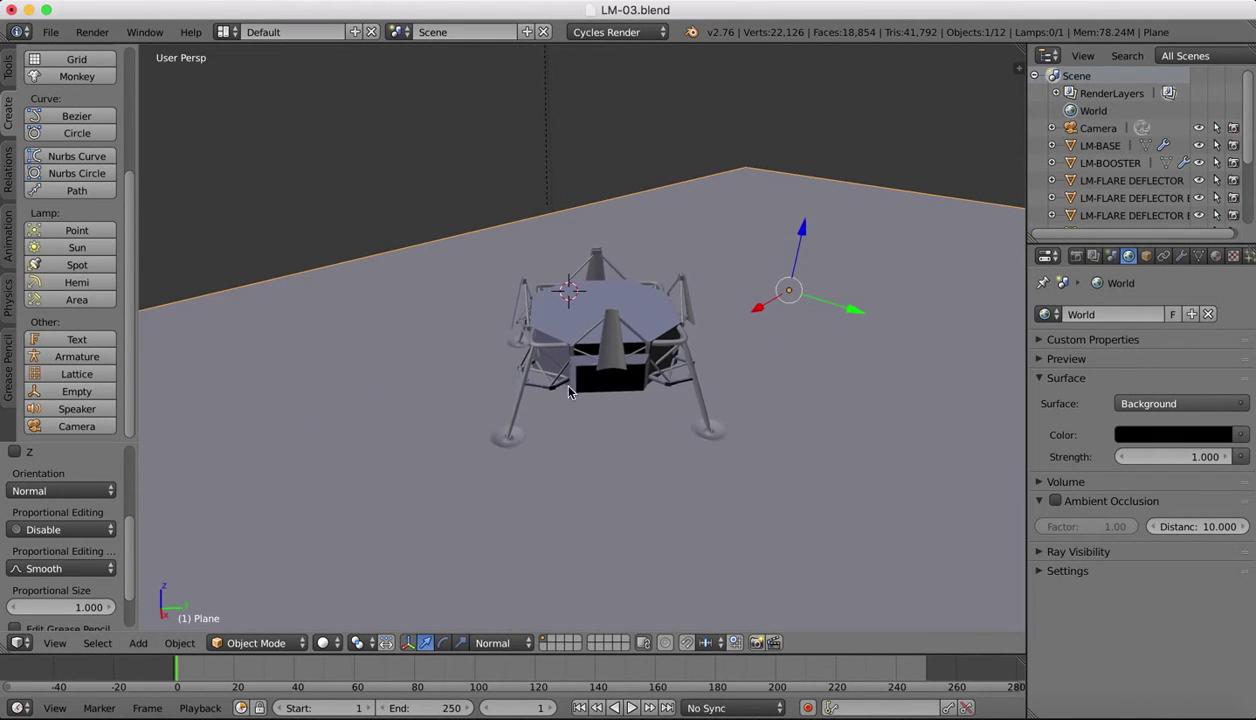
scroll(515, 404, up, 3)
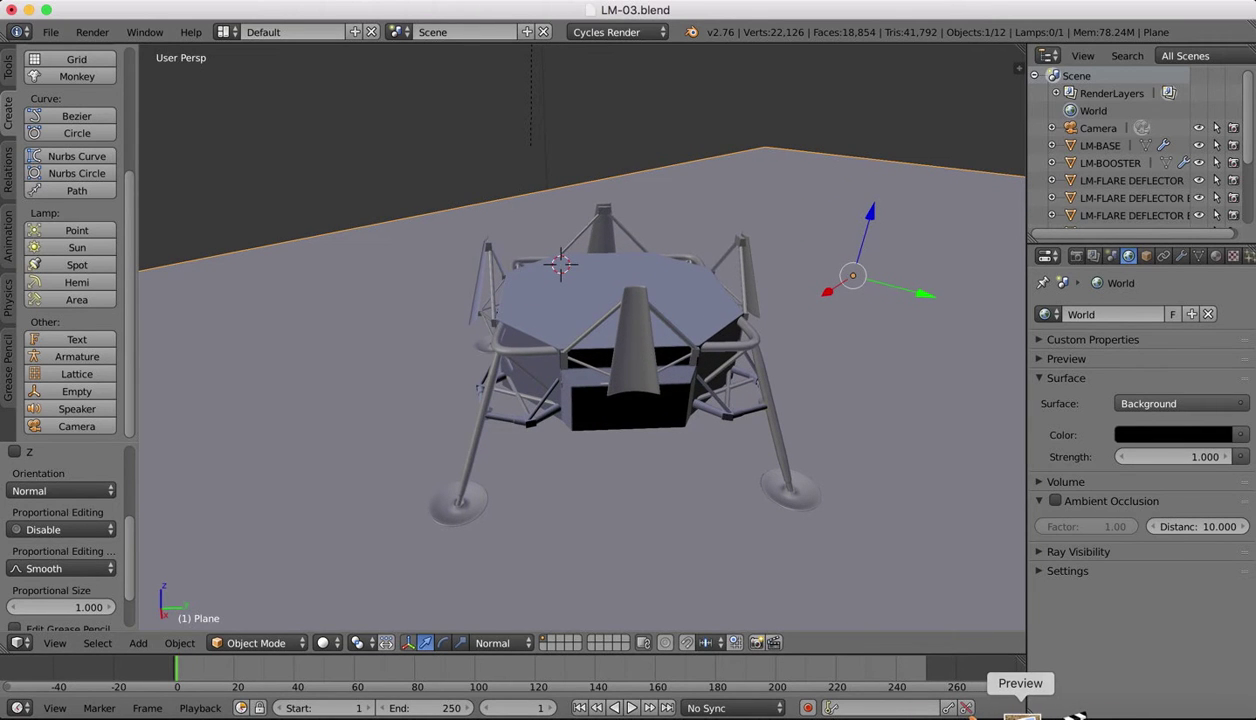
click(1018, 714)
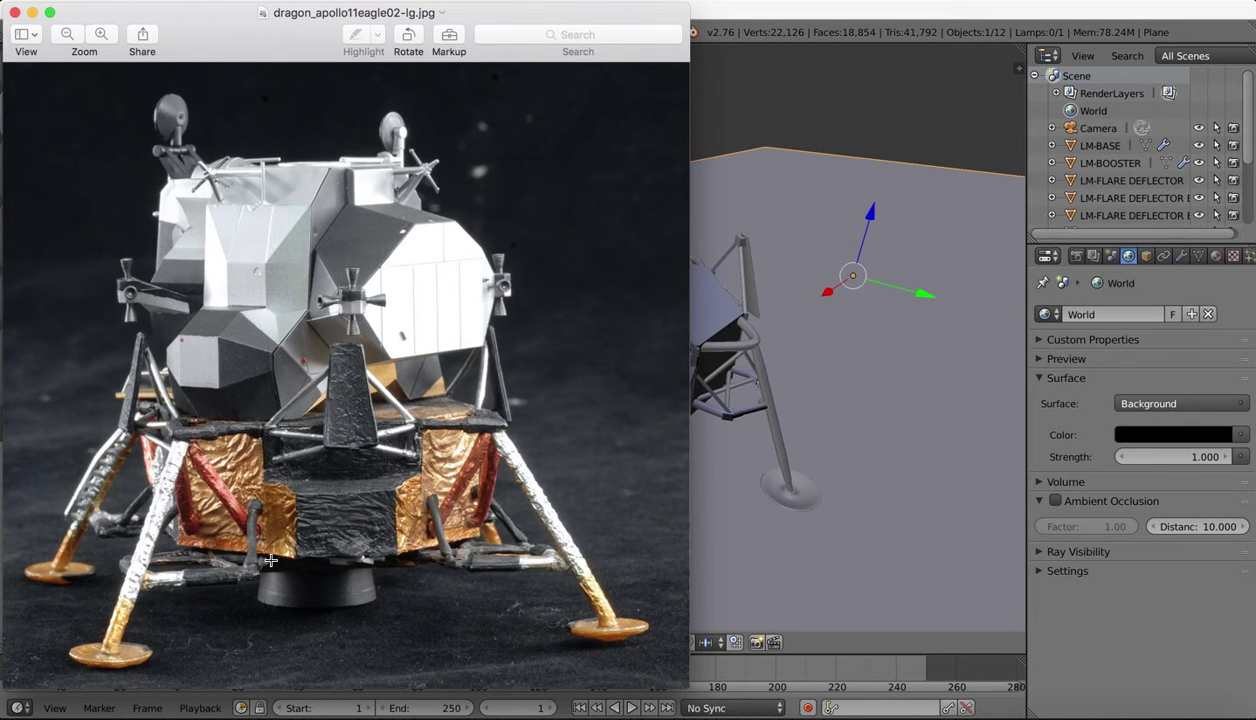
Step: Switch between the Preview reference photo and Blender, ending with Blender in front
click(930, 378)
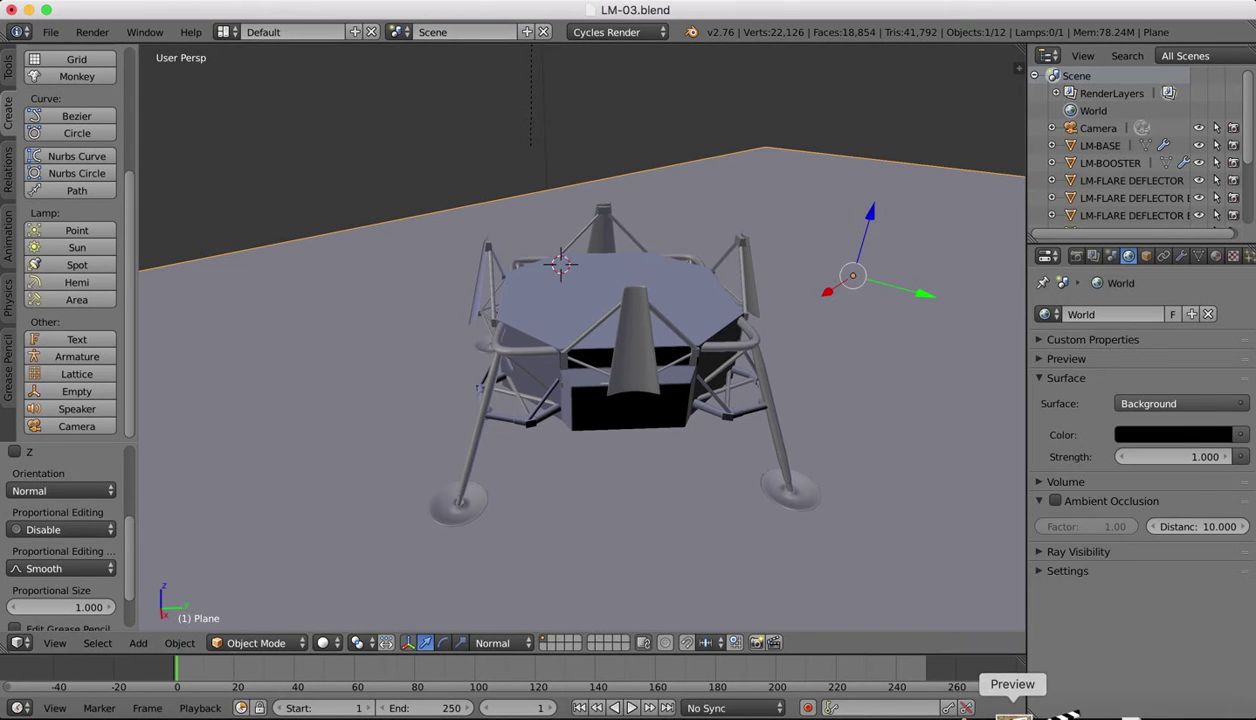
click(1018, 714)
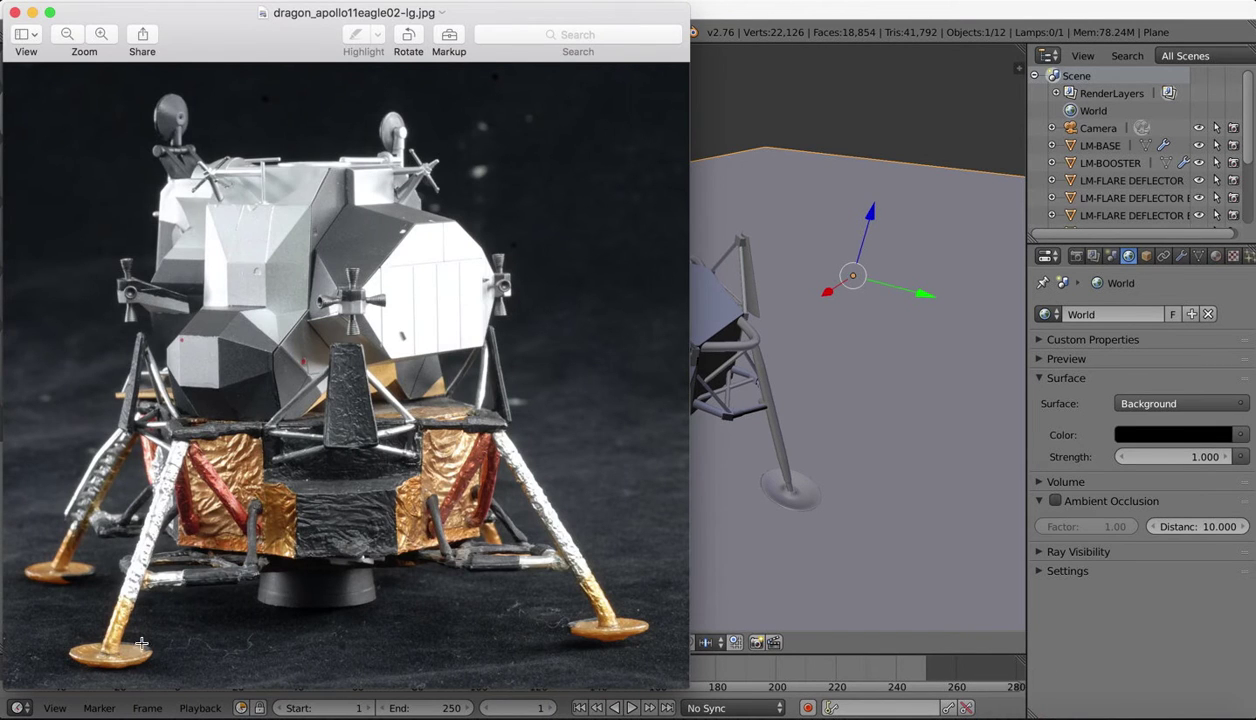
click(807, 503)
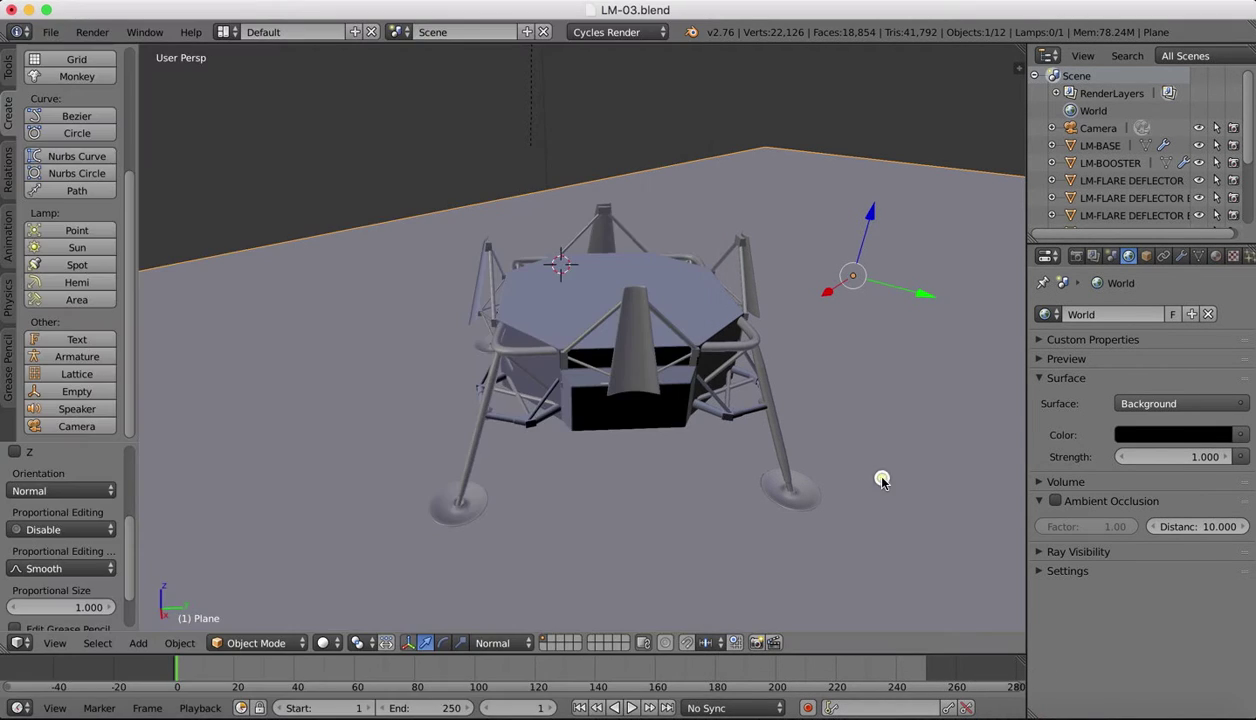
Step: Give LM-LEGS a new material named Gold Foil
right_click(800, 503)
scroll(822, 281, right, 10)
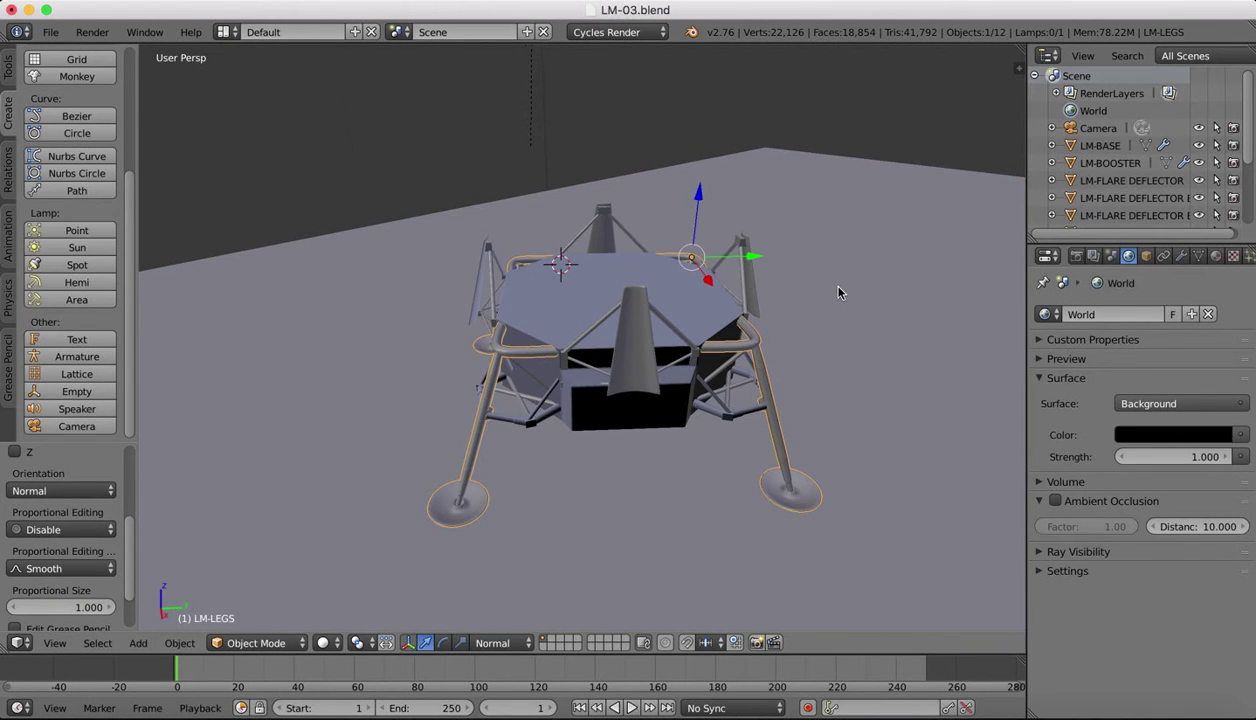
click(1216, 256)
click(1244, 314)
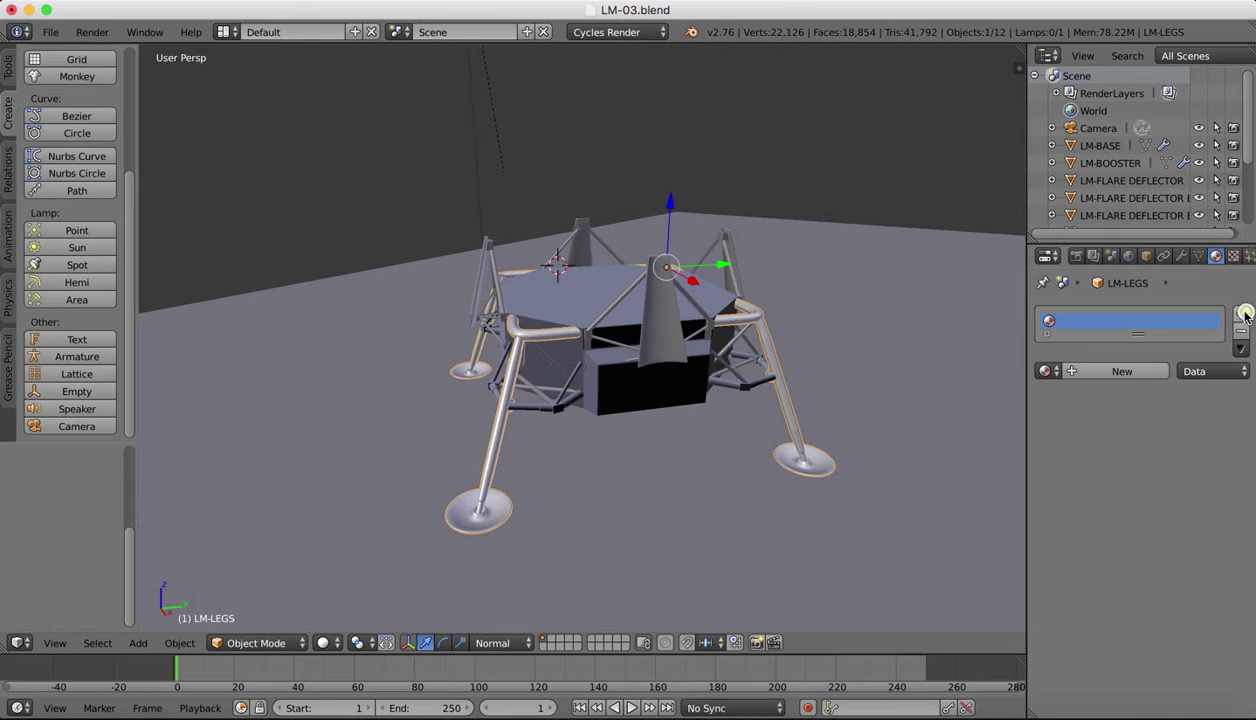
click(1098, 371)
click(1085, 371)
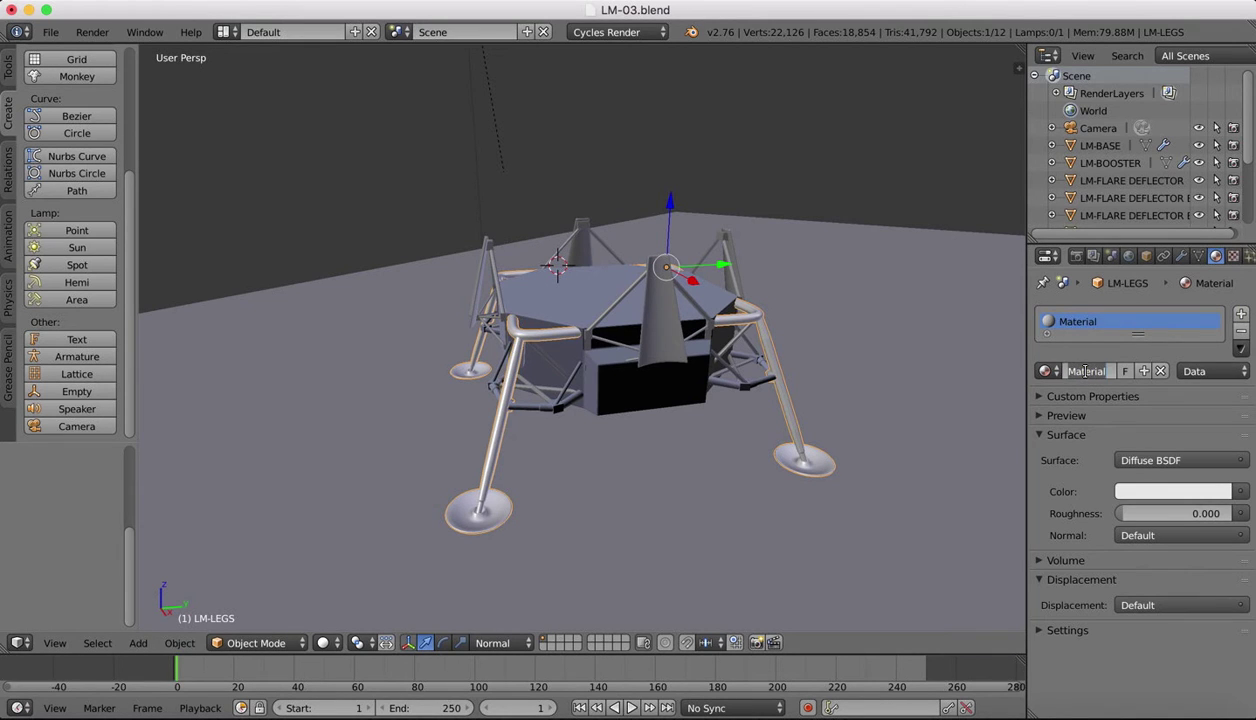
text(GoldFOil)
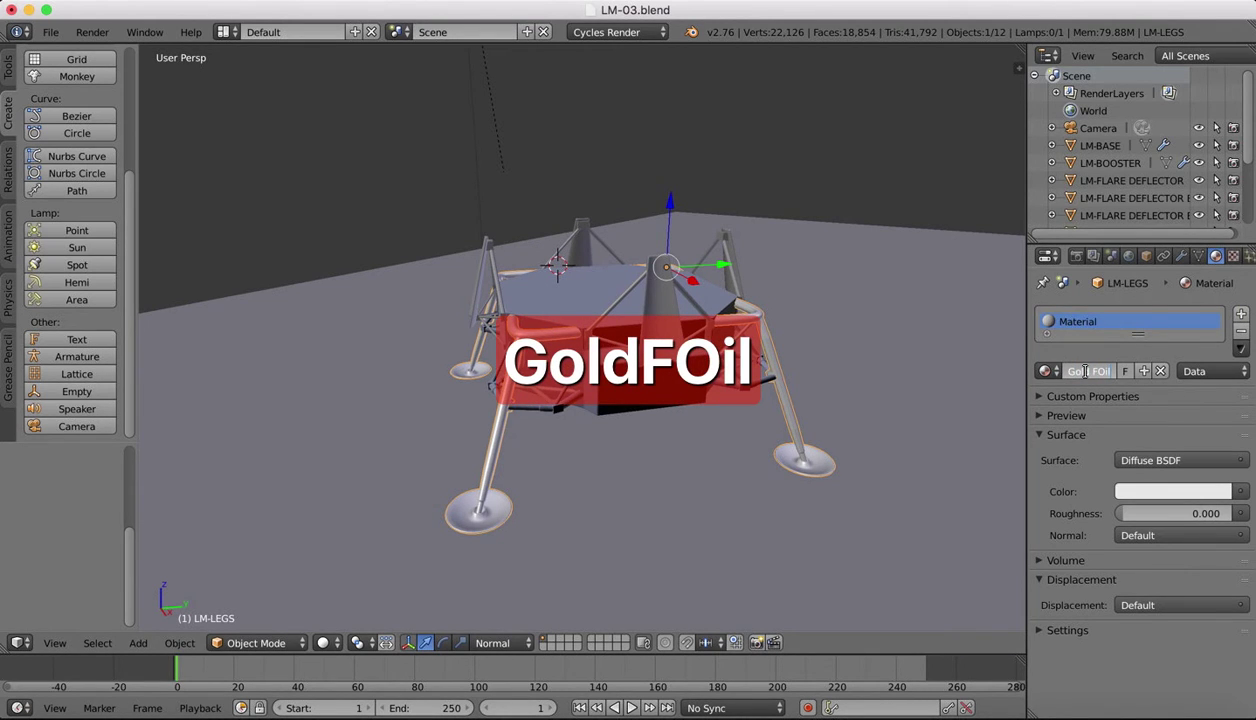
text(oil)
key(Return)
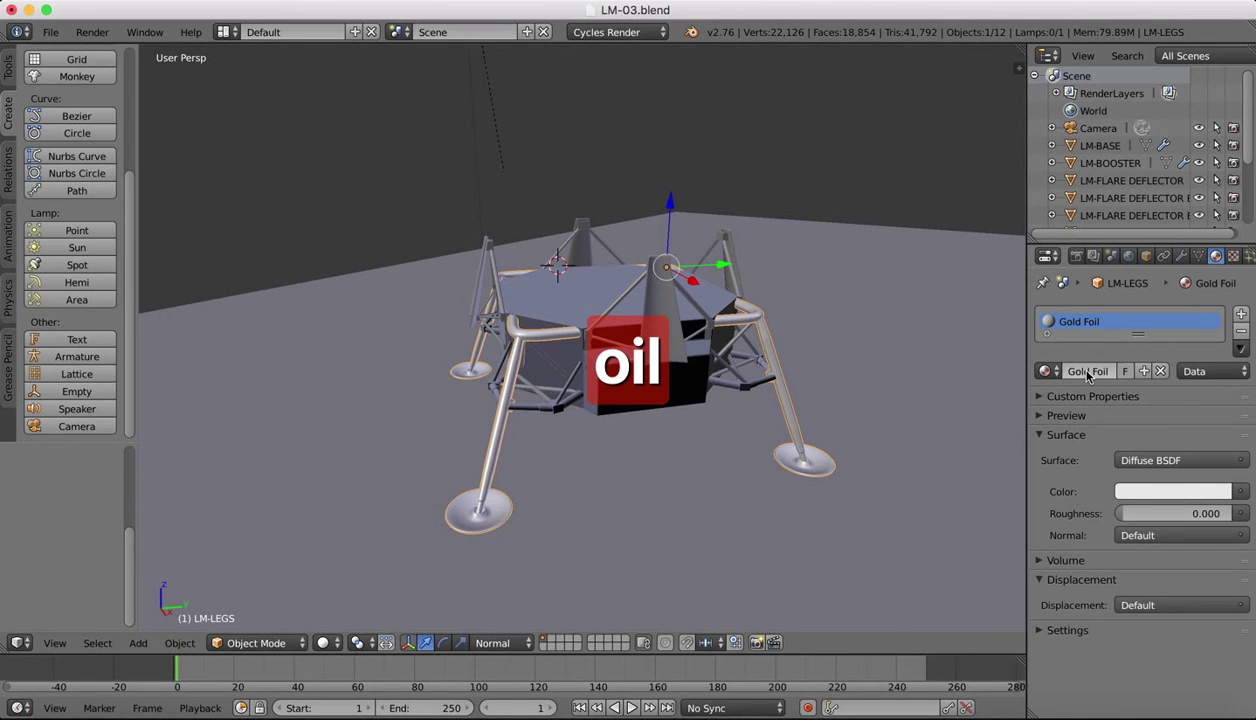
Step: Keep Diffuse BSDF, colour it orange (R 0.8, G 0.332, B 0.006), and split the 3D view
click(1168, 463)
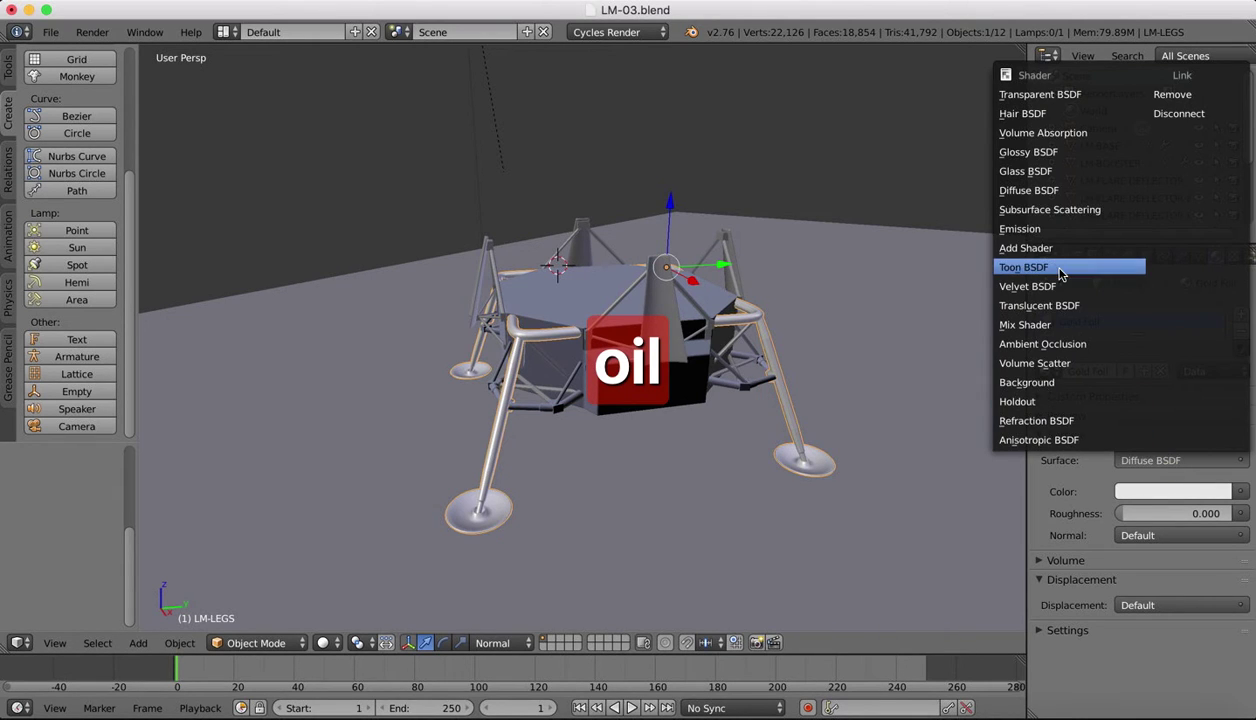
click(1041, 153)
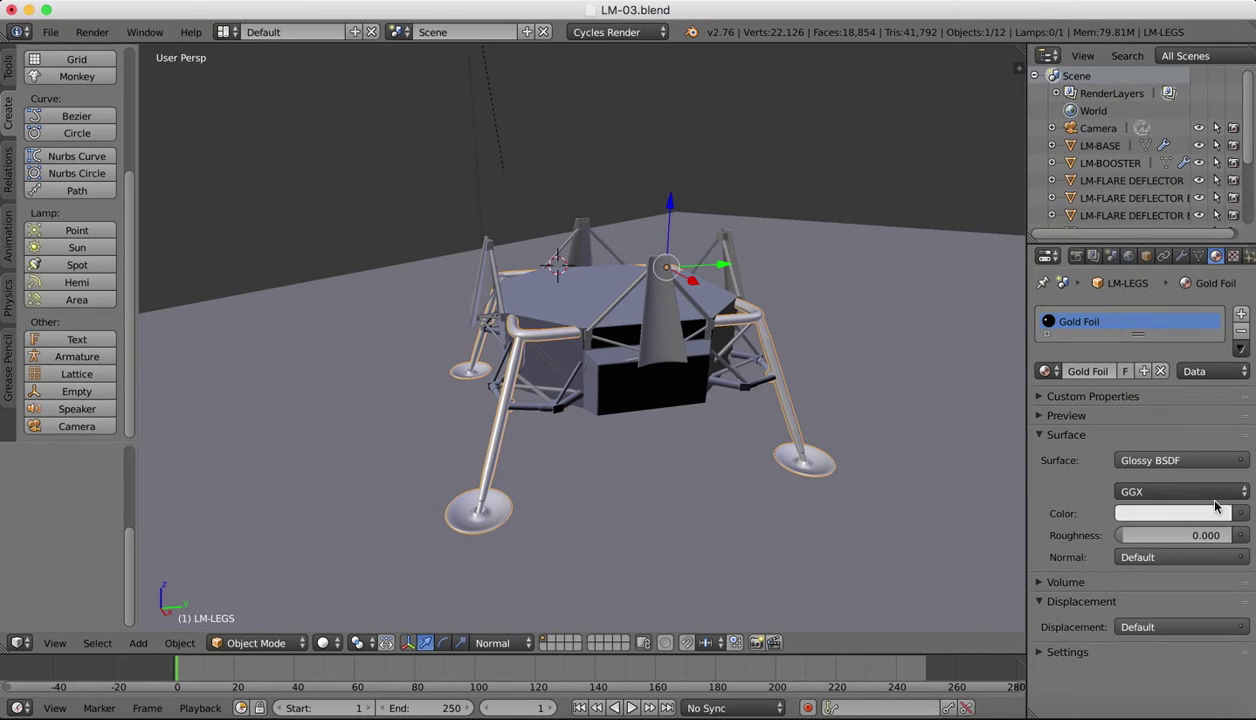
click(1140, 455)
click(1040, 190)
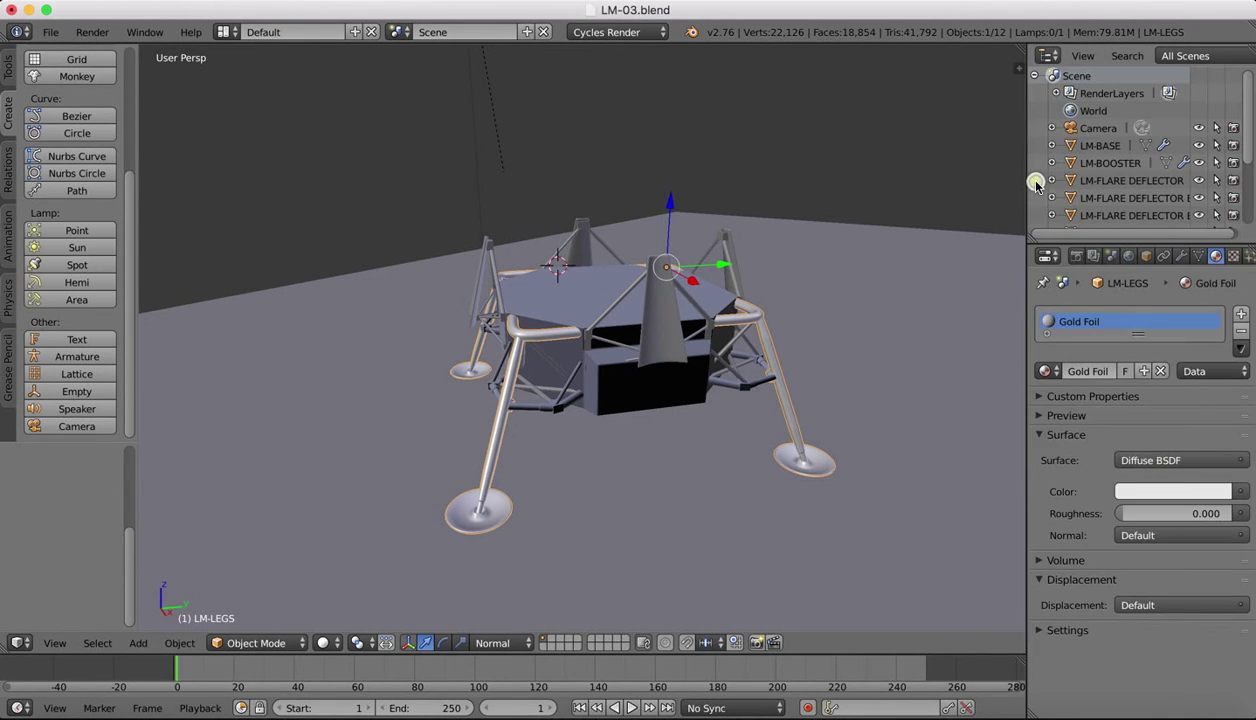
click(1156, 494)
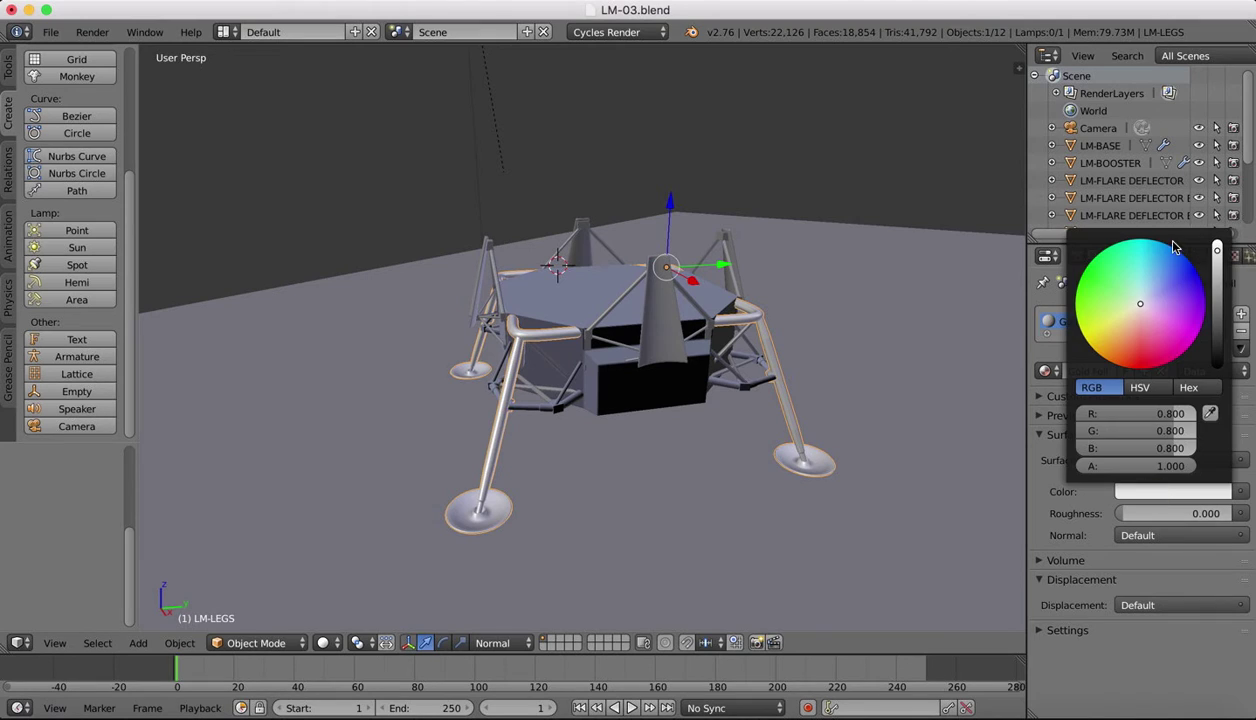
drag(1139, 313, 1099, 353)
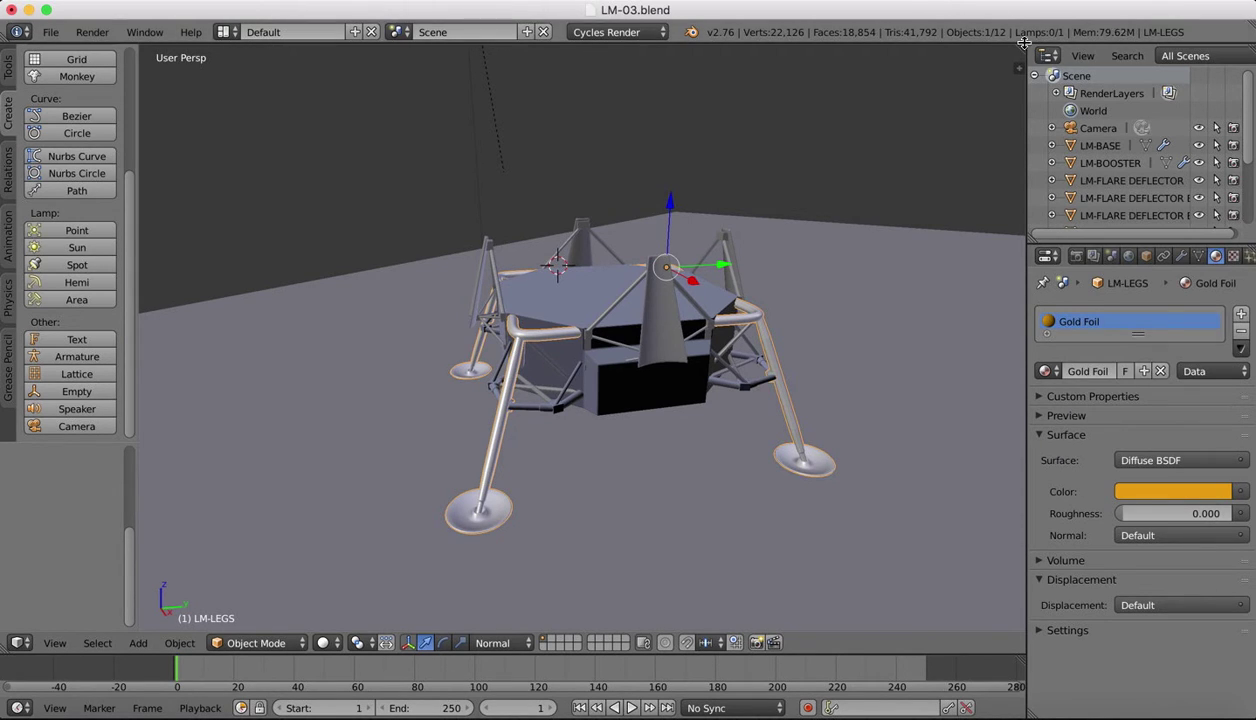
drag(1018, 67, 714, 85)
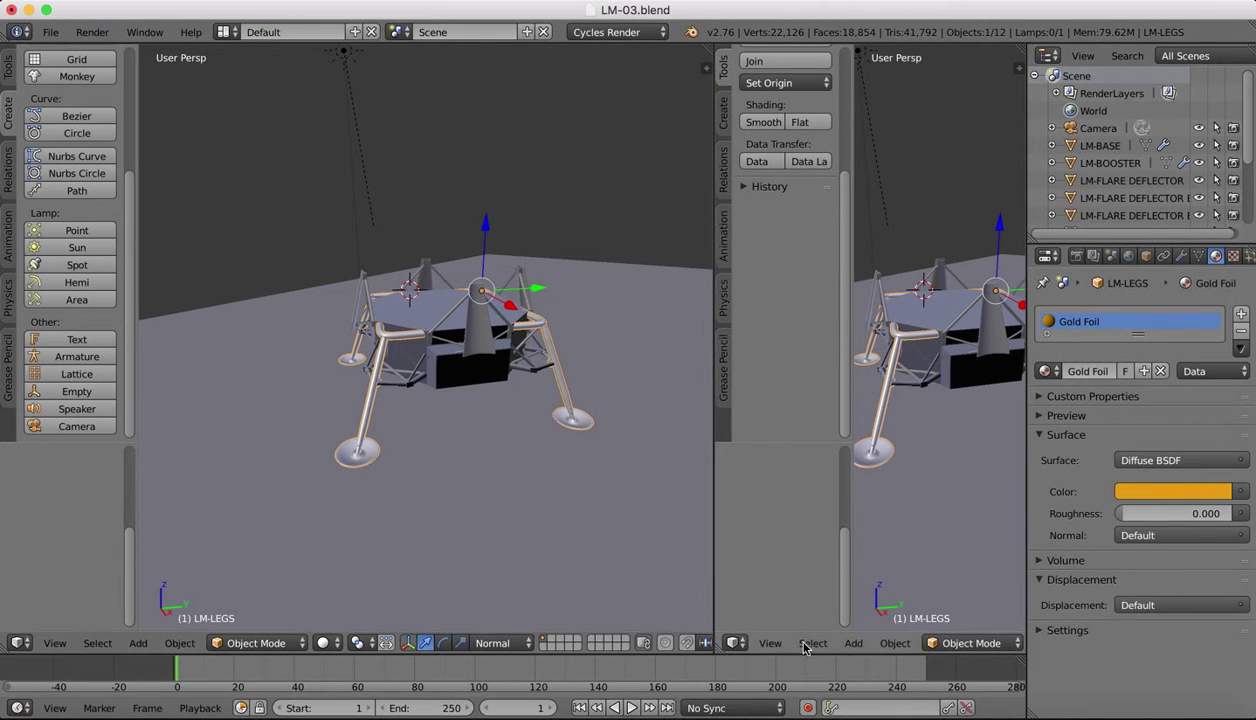
Step: Turn the right view into a widened Node Editor with its sidebar hidden
click(736, 643)
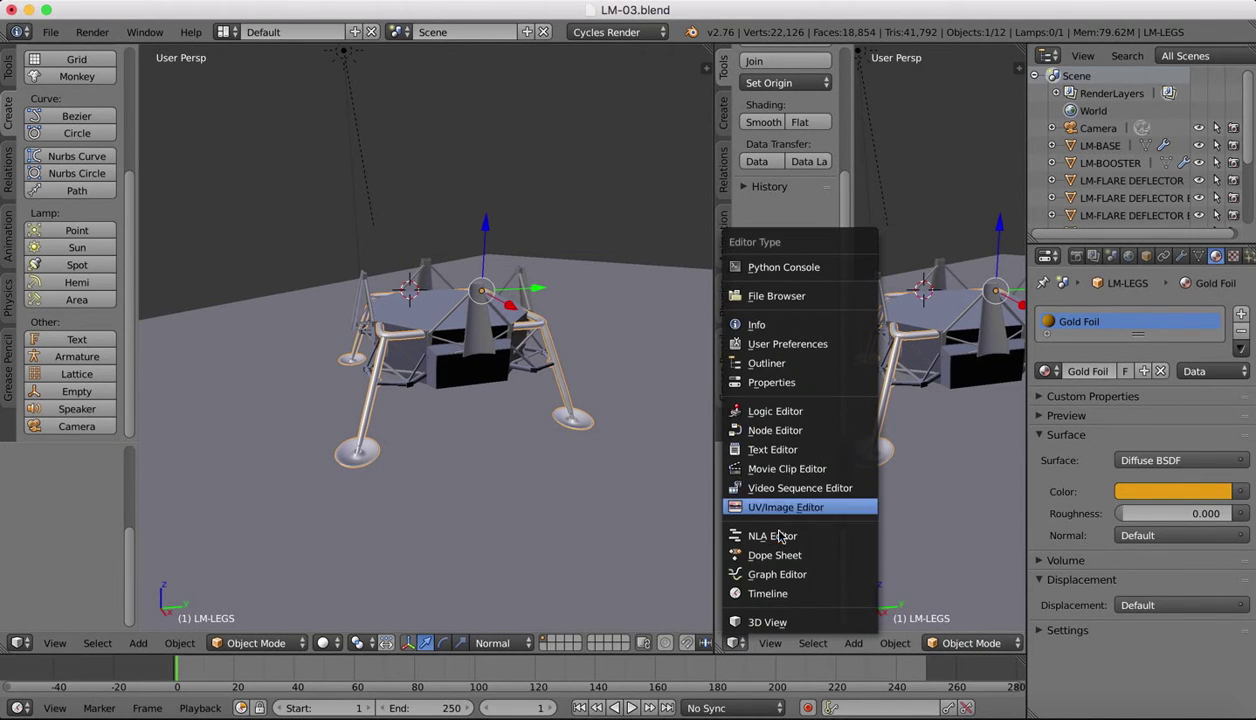
click(773, 432)
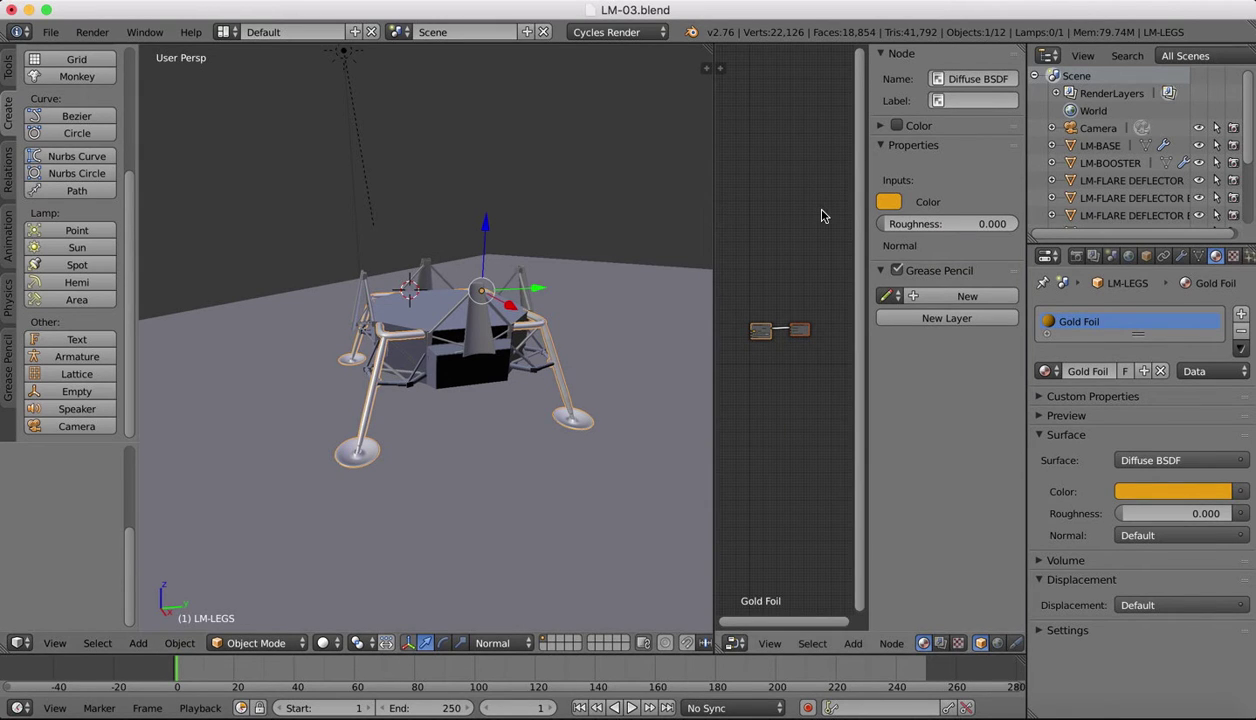
key(n)
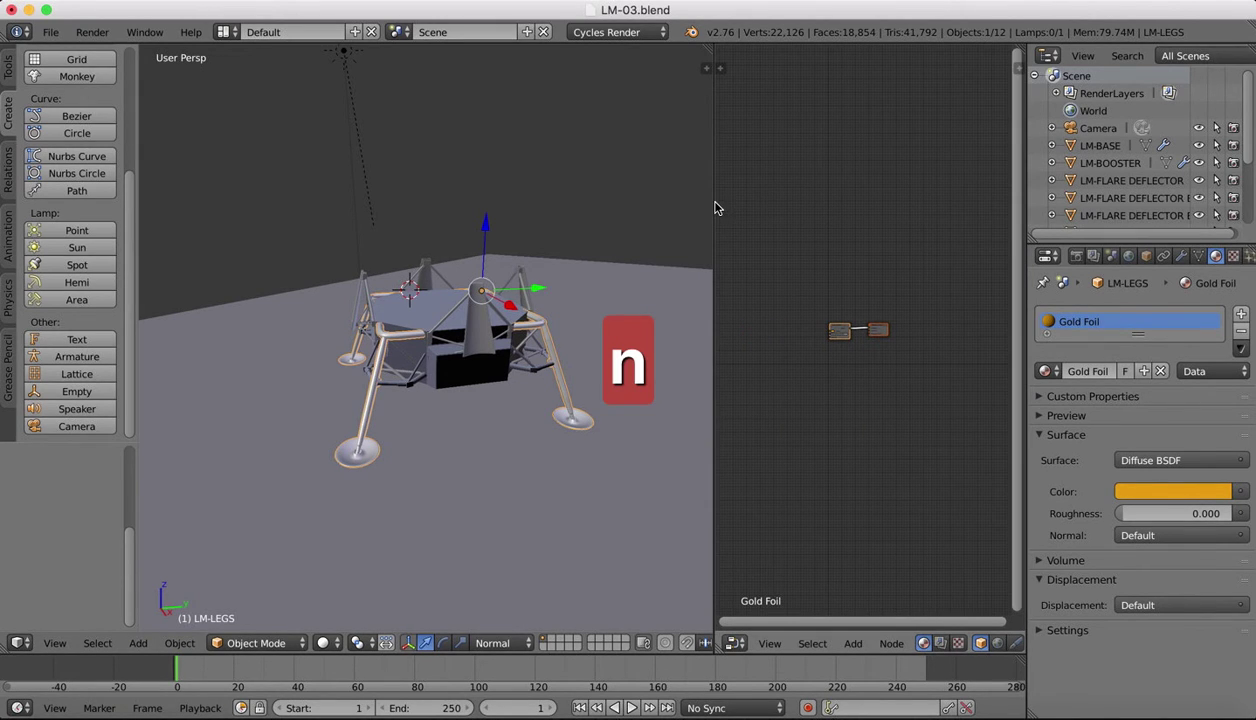
drag(716, 204, 572, 199)
scroll(790, 368, up, 2)
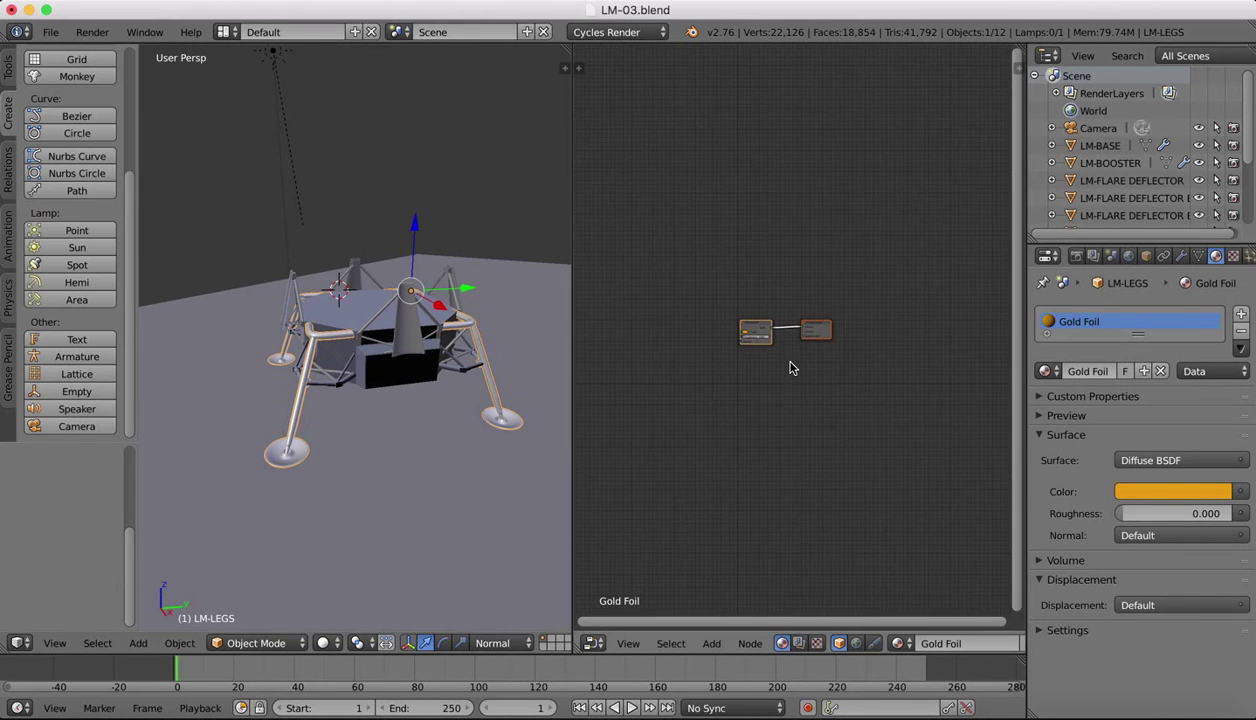
scroll(790, 368, up, 3)
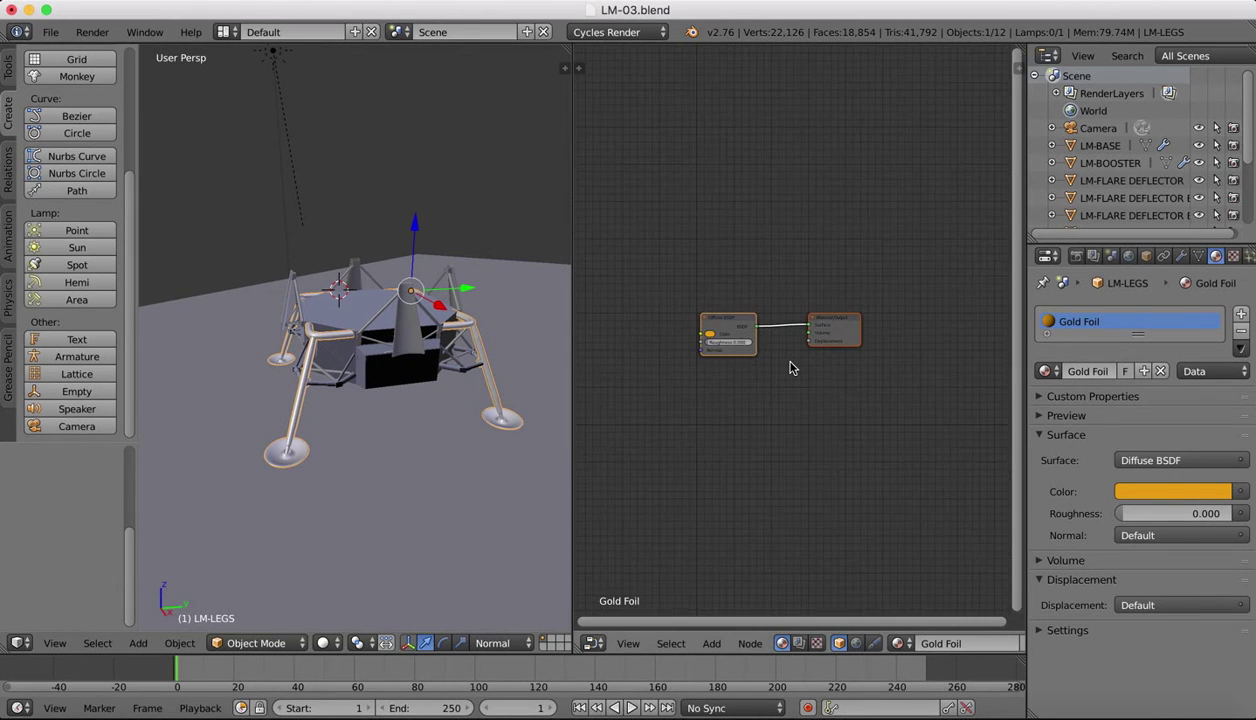
Step: Insert a Mix Shader onto the Diffuse BSDF output link
click(712, 643)
click(770, 596)
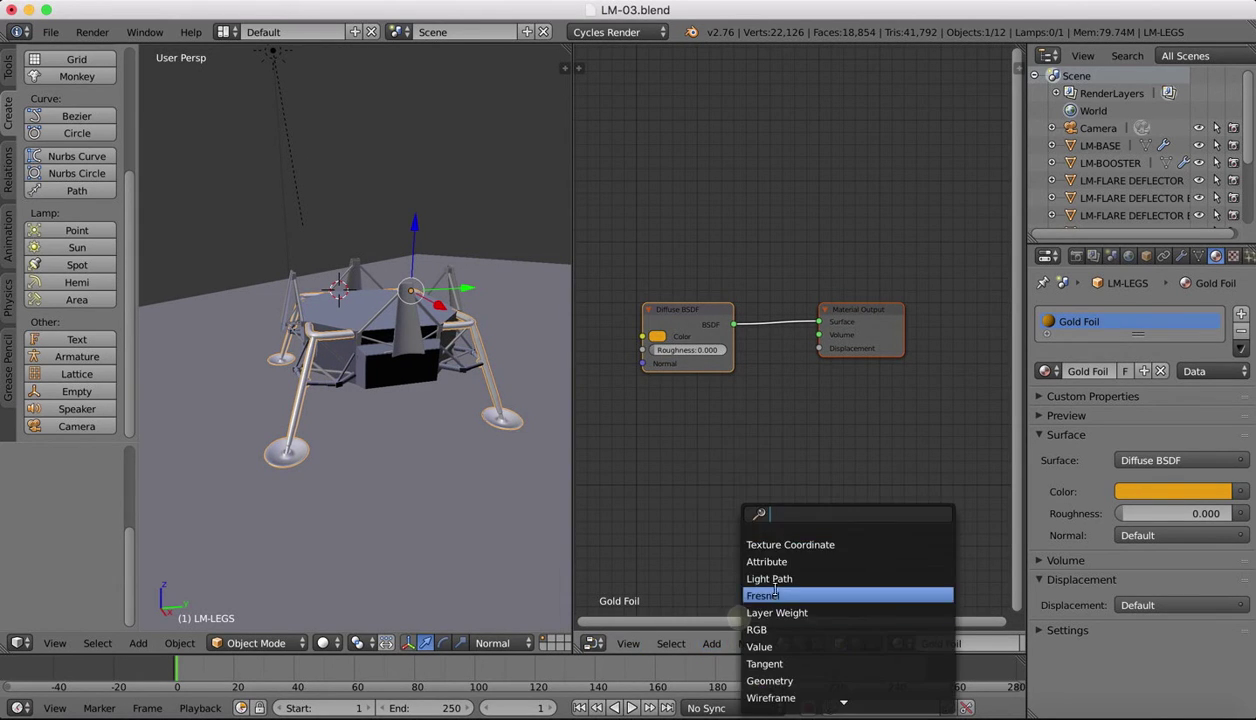
text(mix)
key(Return)
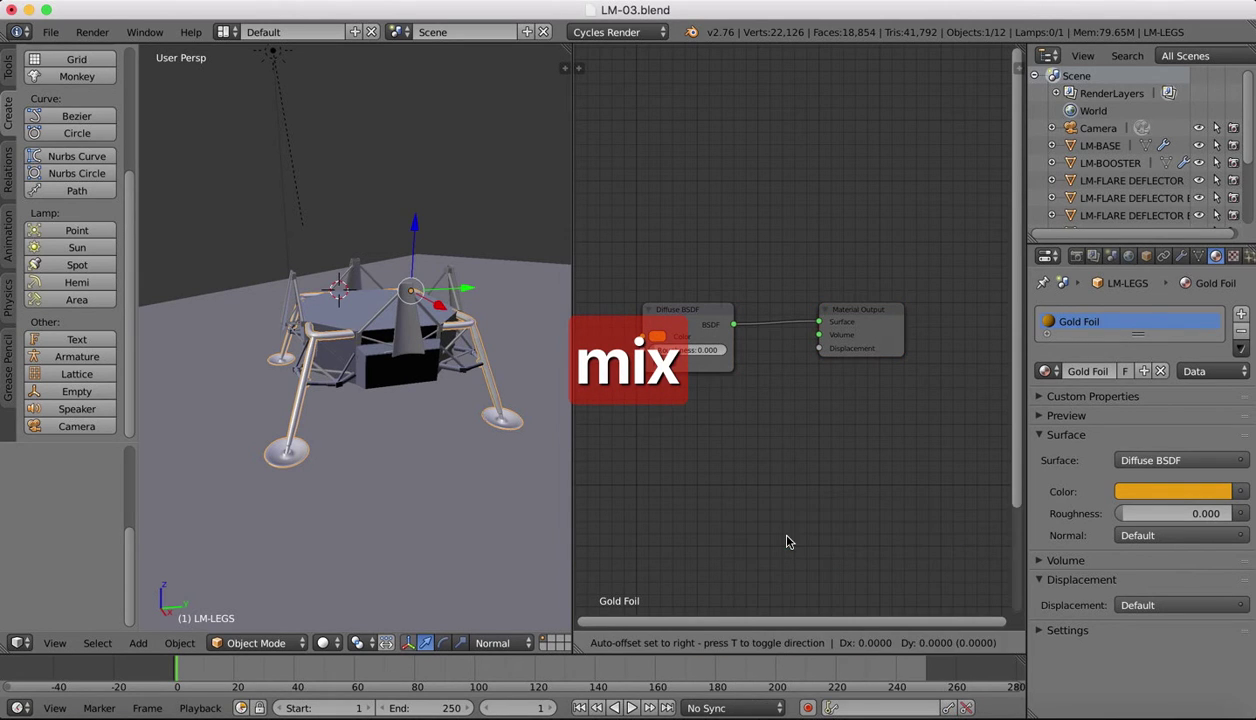
click(810, 97)
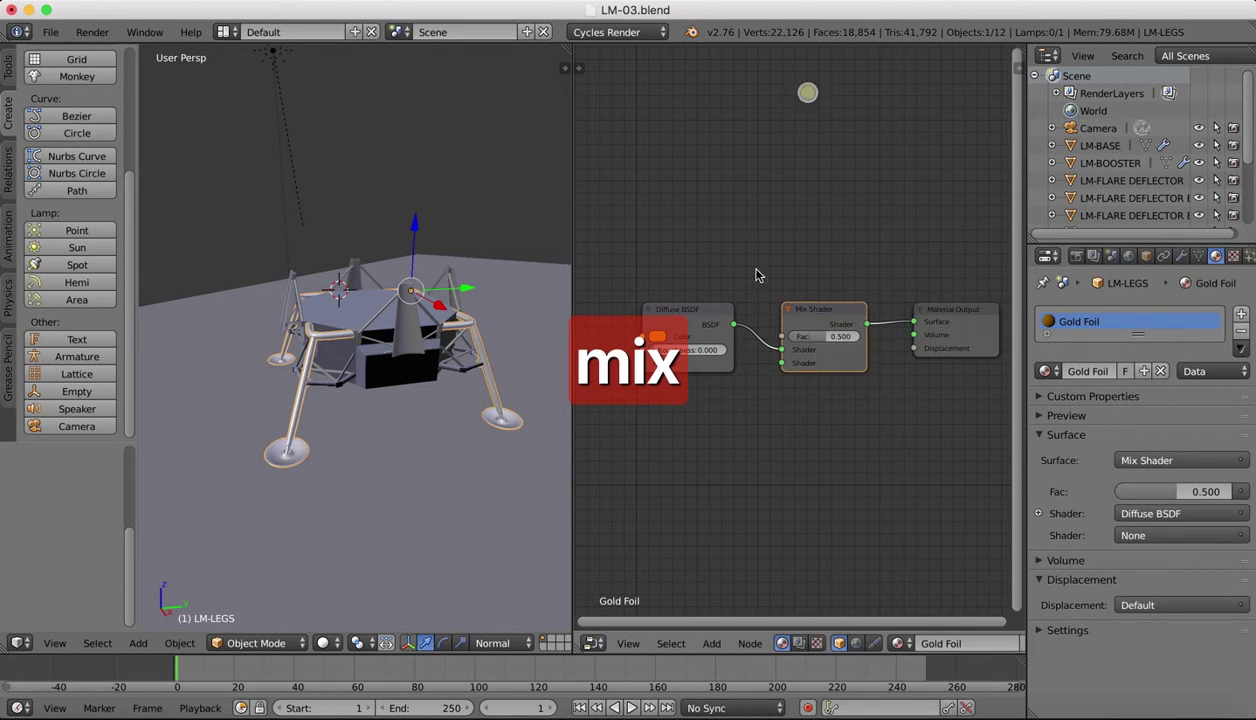
Step: Add a Glossy BSDF below the Diffuse and link it to the Mix Shader's second input
click(711, 643)
click(730, 623)
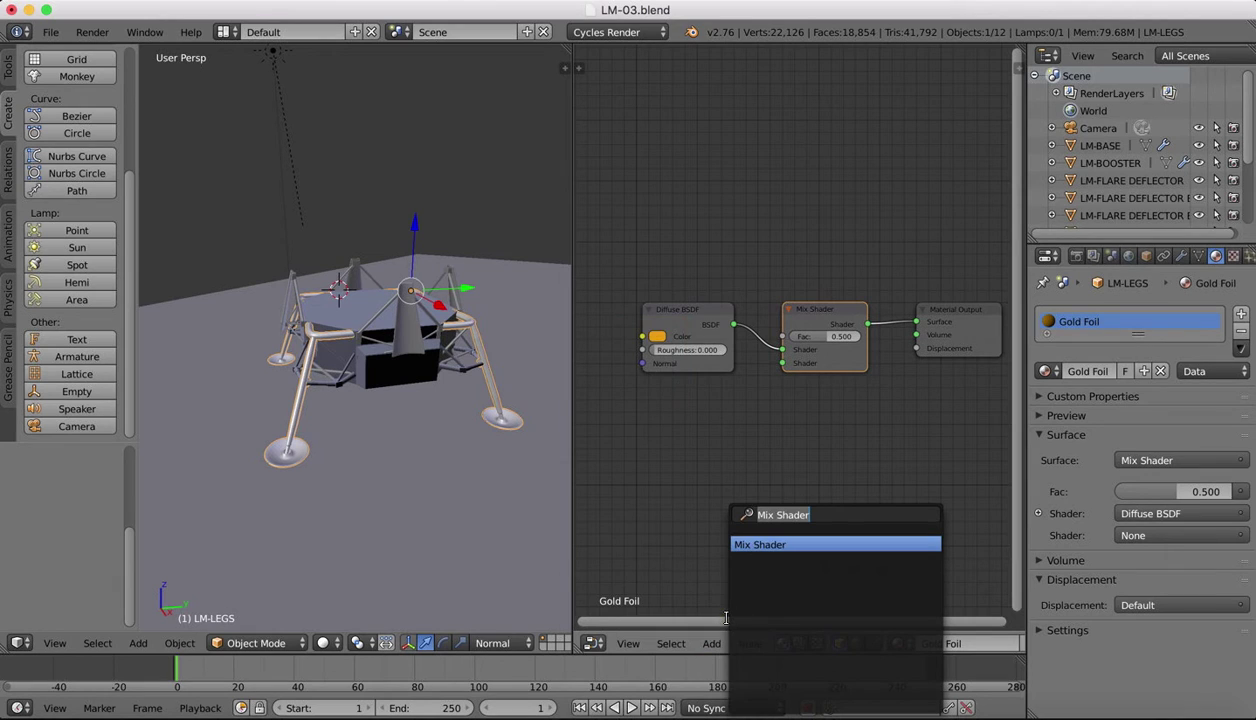
text(gloss)
key(Return)
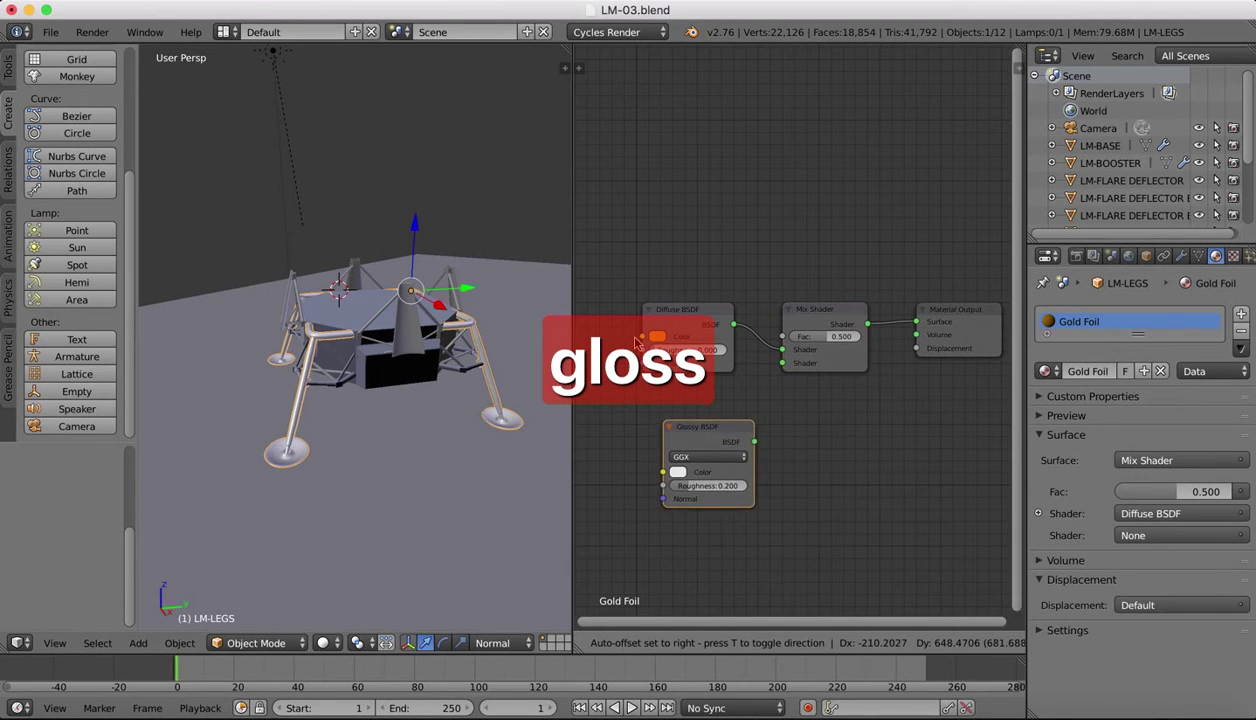
click(612, 333)
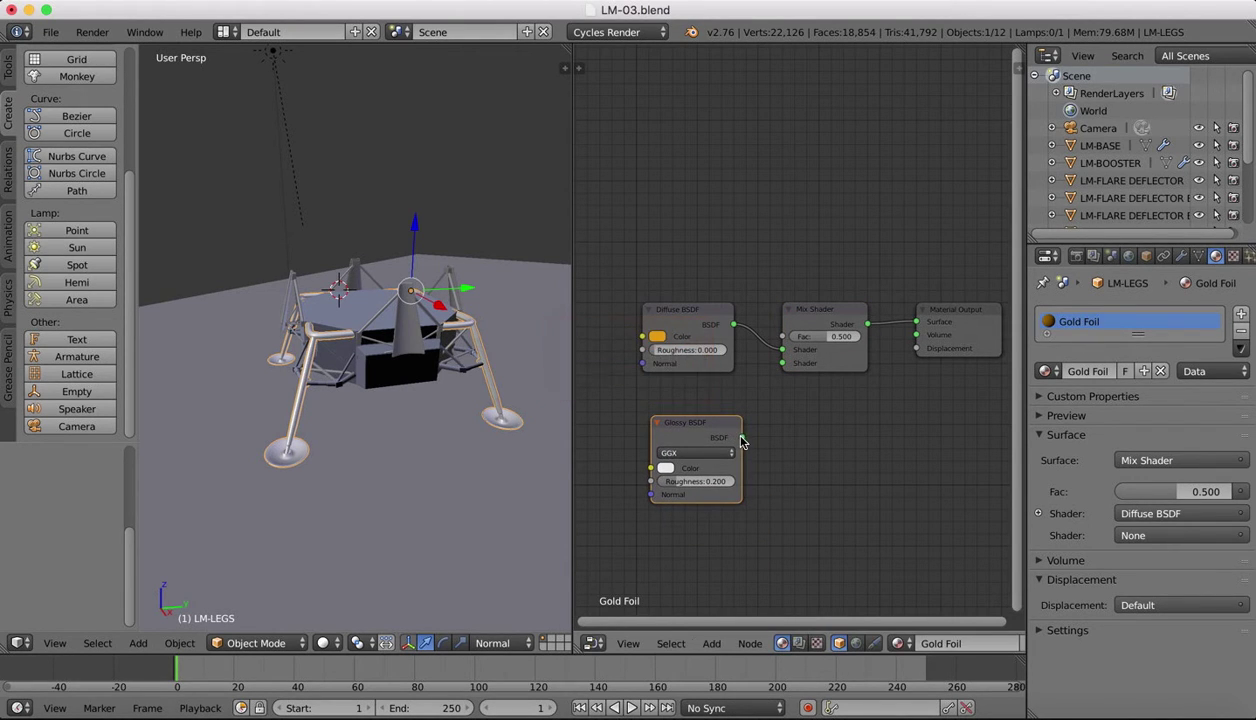
drag(741, 437, 782, 362)
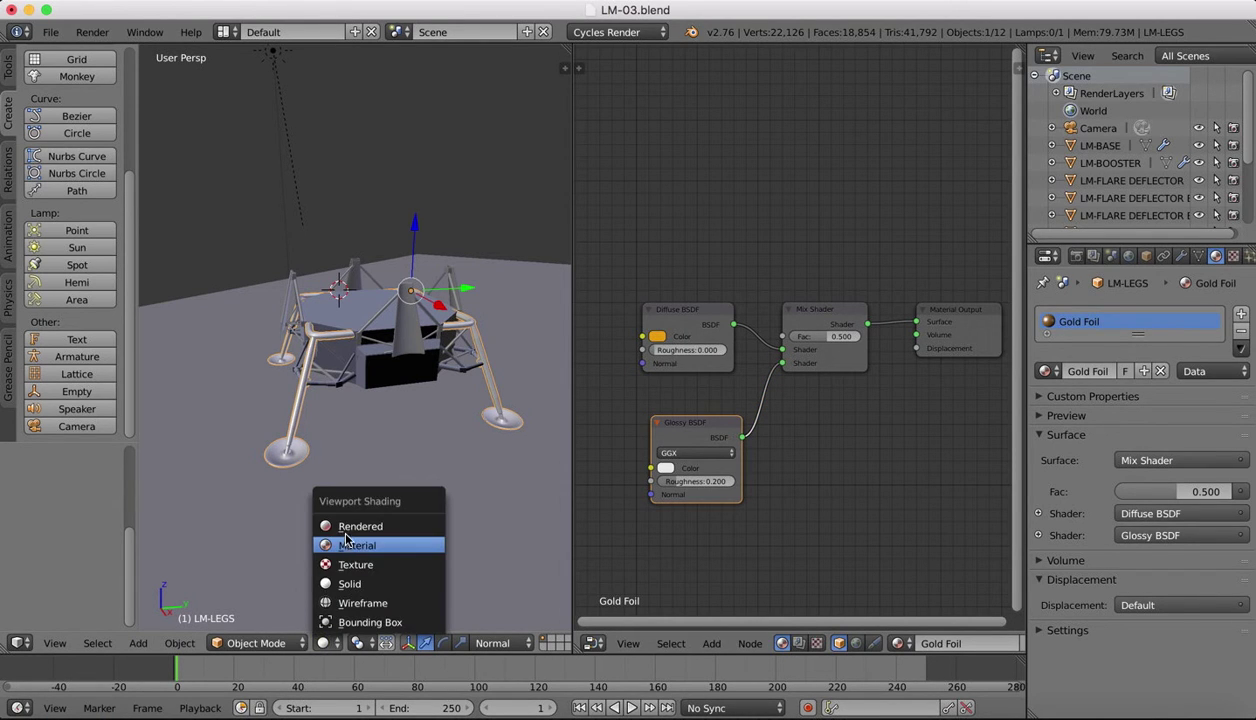
Step: In Rendered shading, make the Glossy colour orange gold with roughness 0.038
click(345, 526)
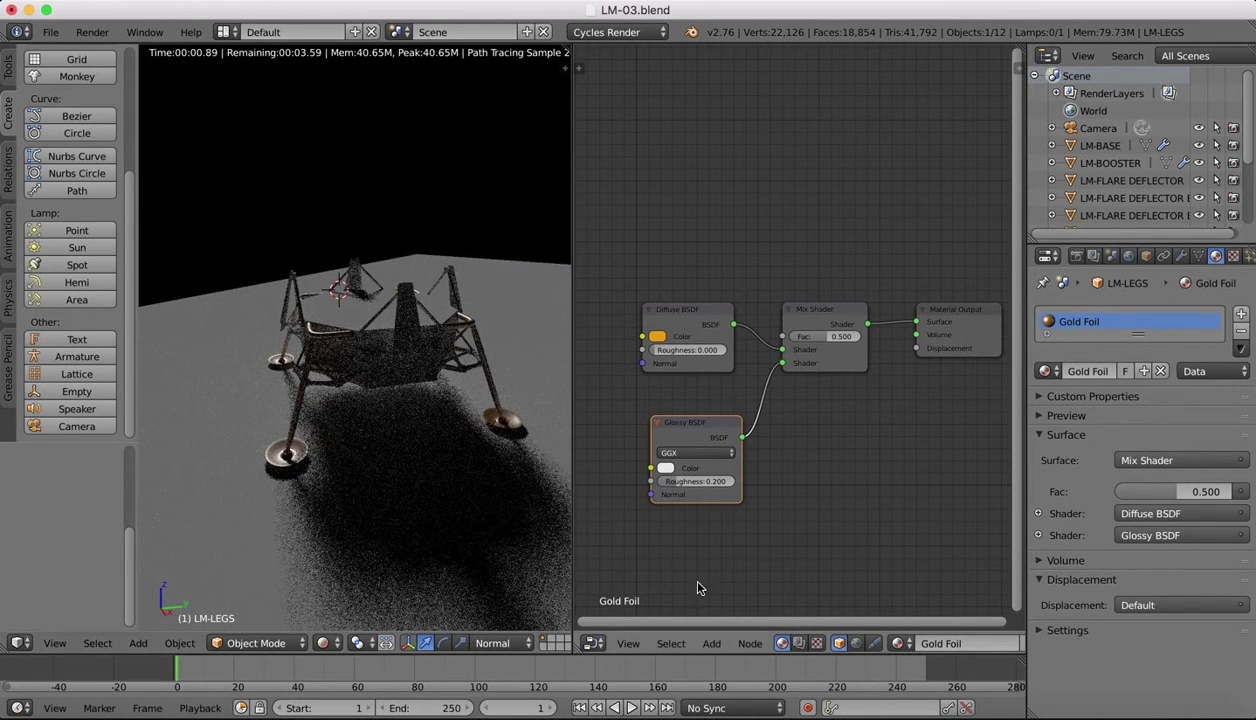
click(665, 468)
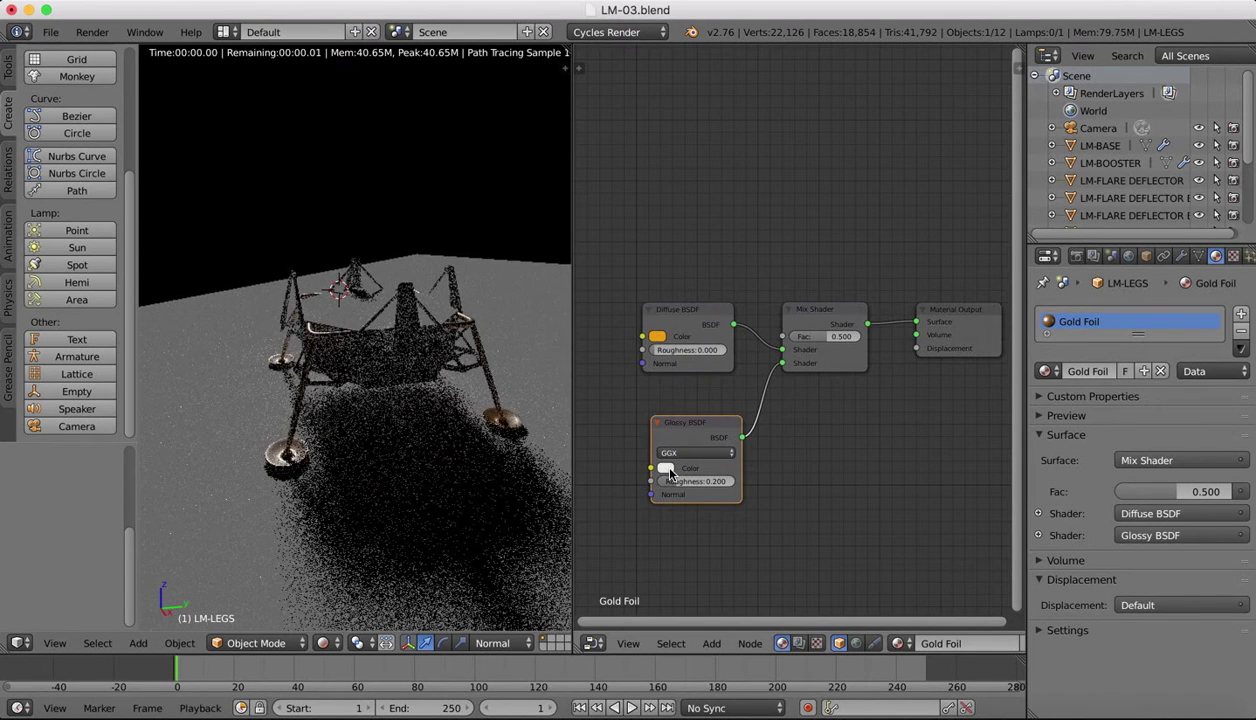
click(666, 467)
drag(708, 340, 684, 368)
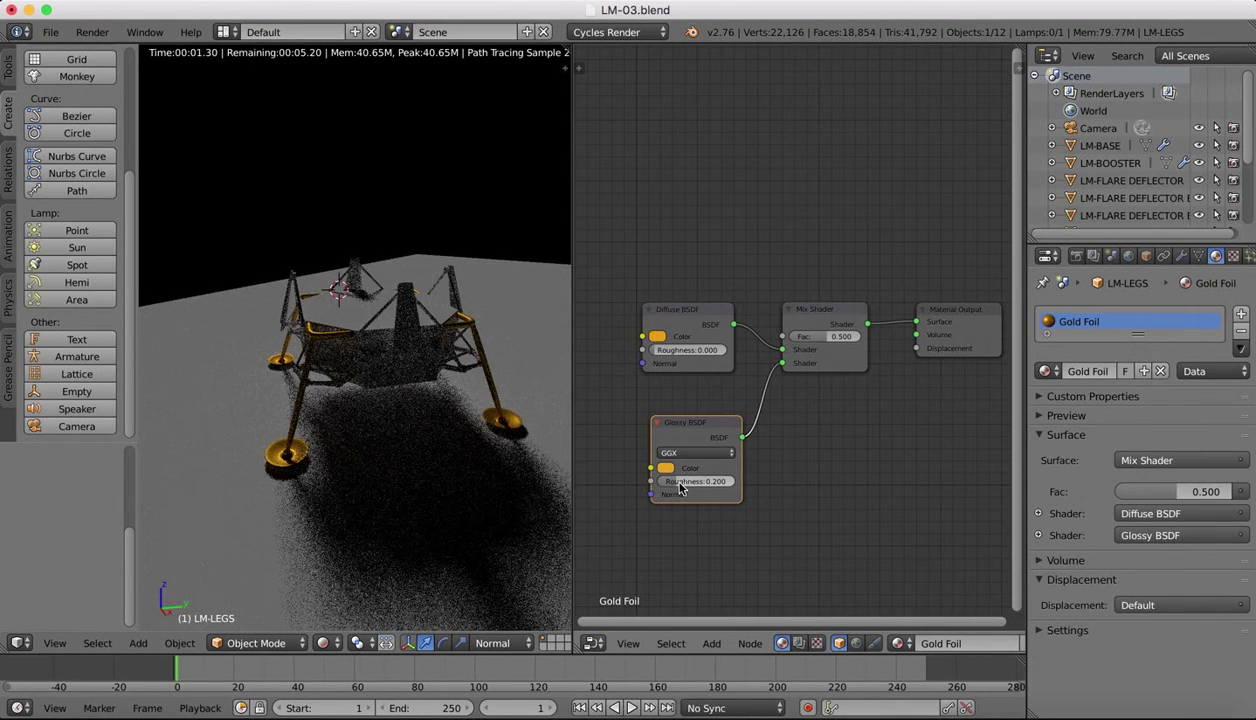
drag(675, 487, 675, 488)
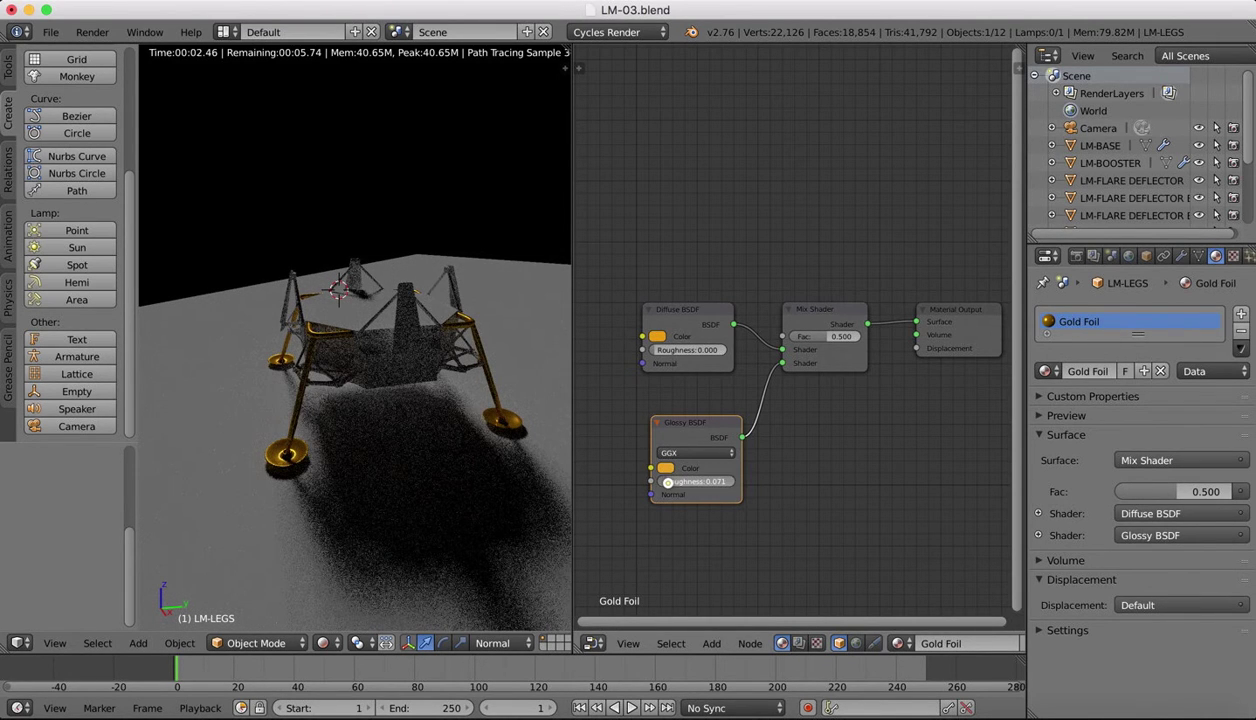
drag(668, 482, 667, 478)
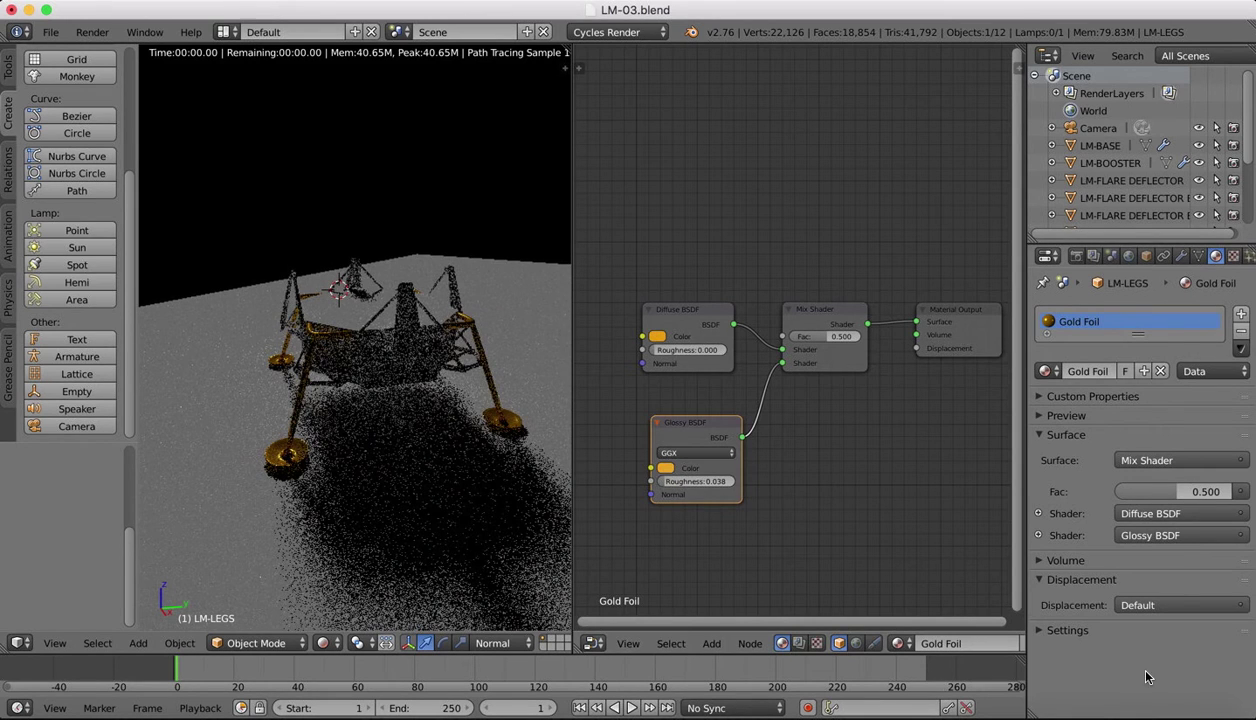
Step: Compare with the reference photo, then set glossy roughness 0.179 and mix factor 0.341
click(1030, 695)
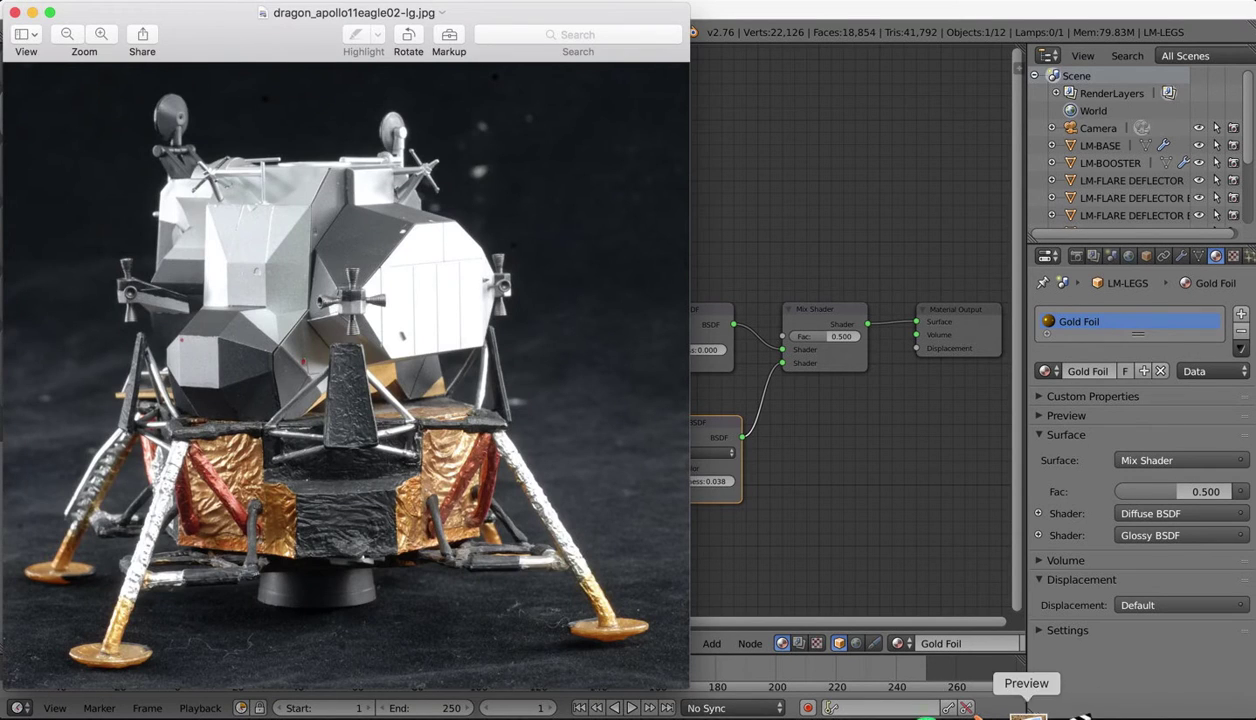
click(880, 511)
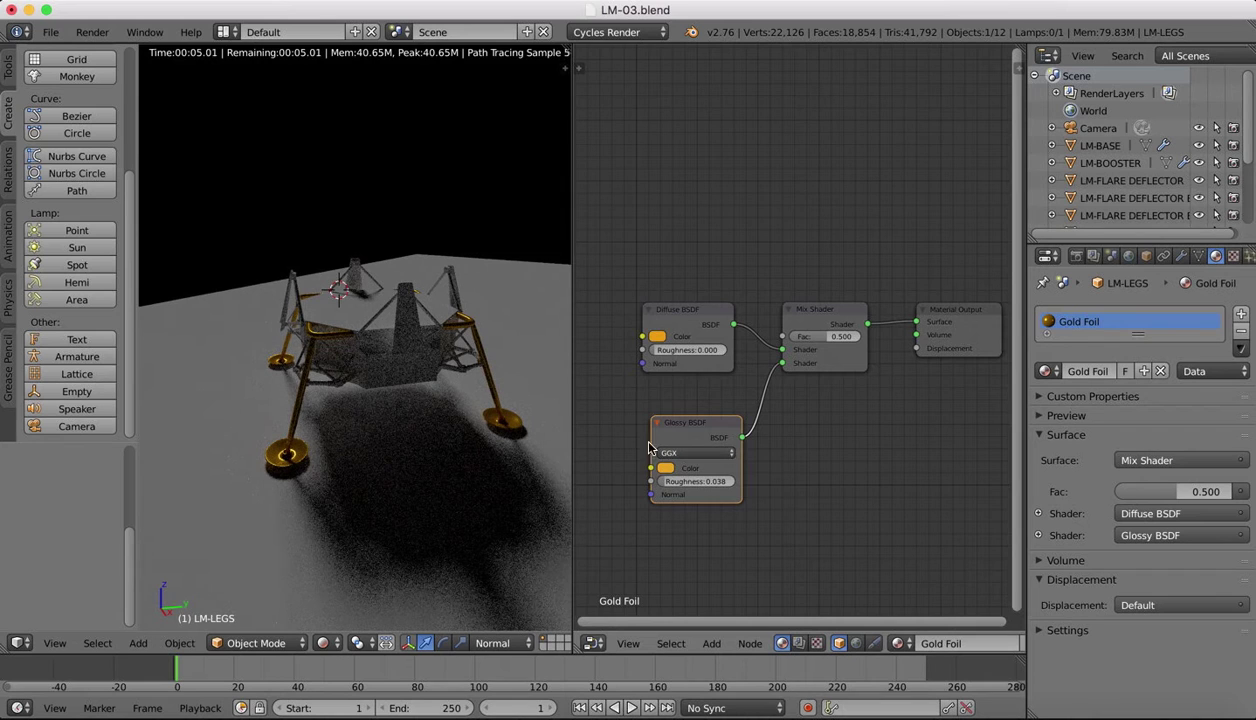
drag(666, 482, 666, 482)
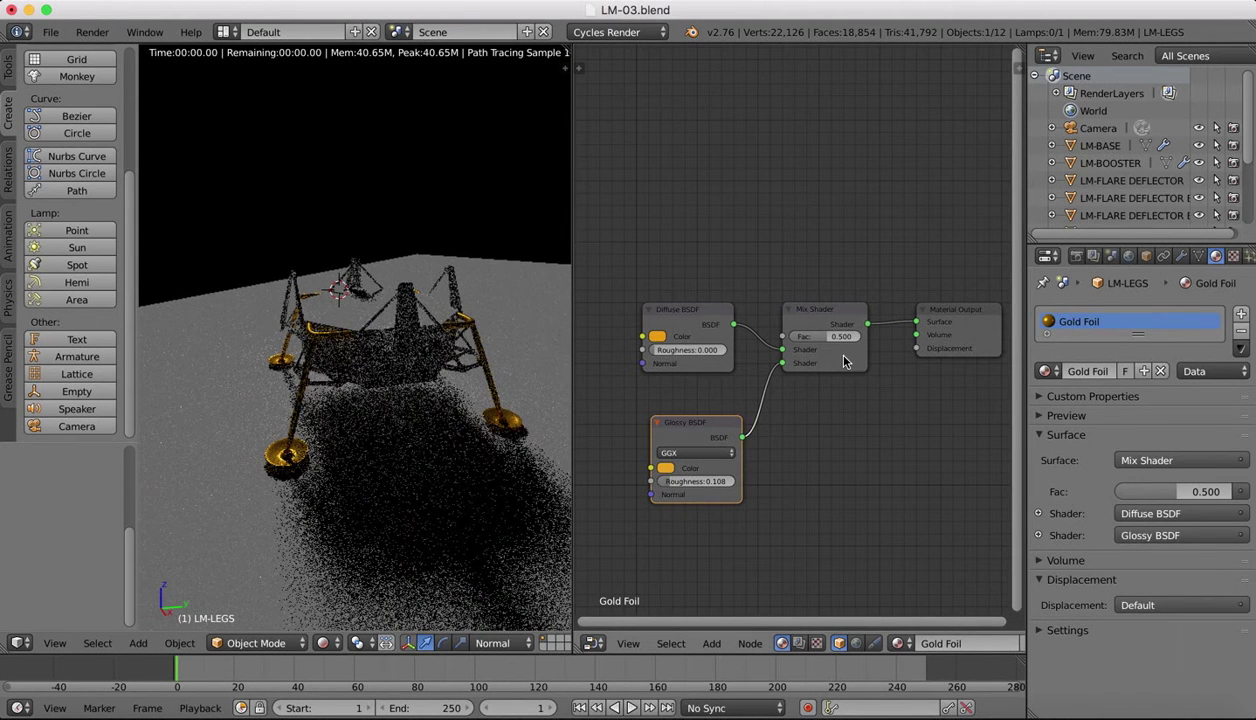
drag(828, 336, 828, 336)
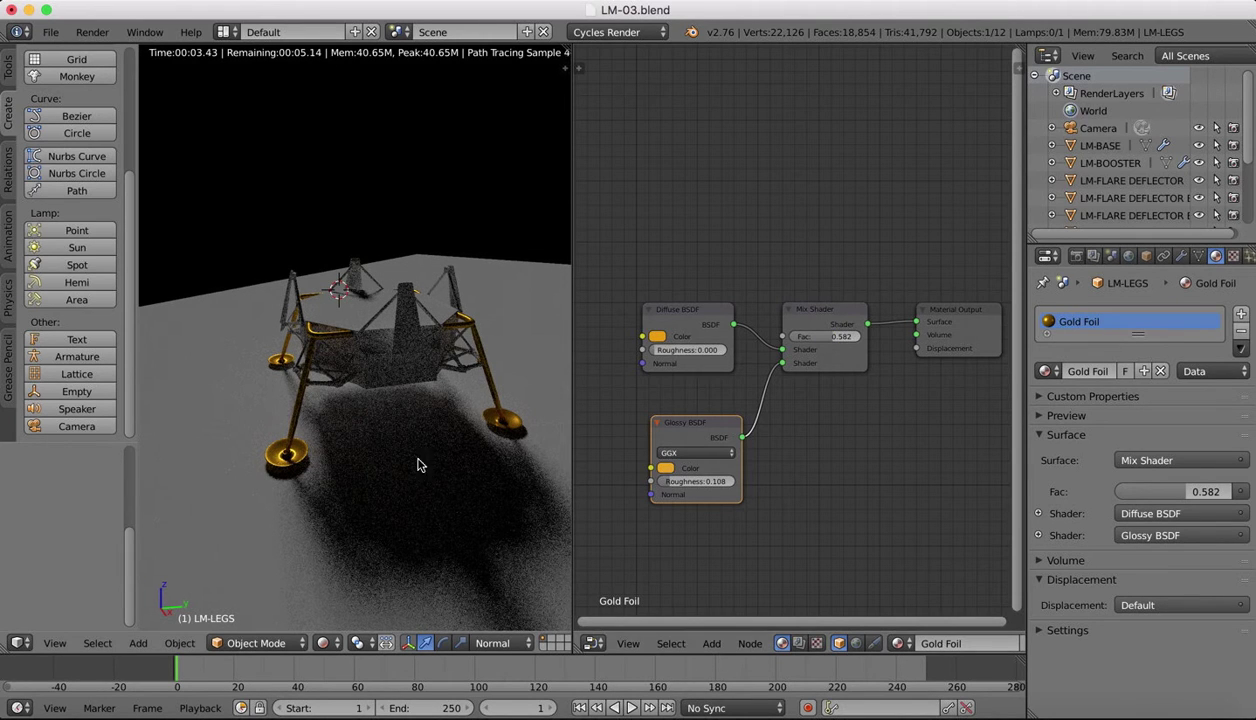
drag(836, 341, 834, 337)
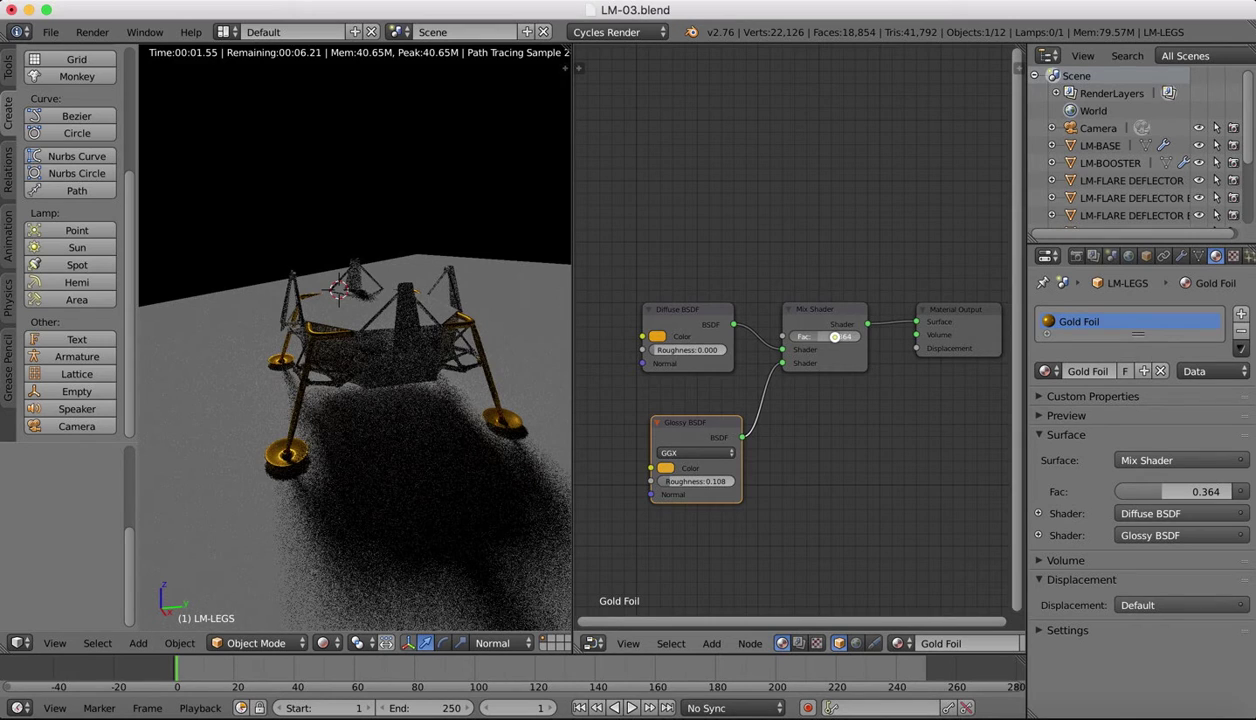
drag(662, 483, 671, 488)
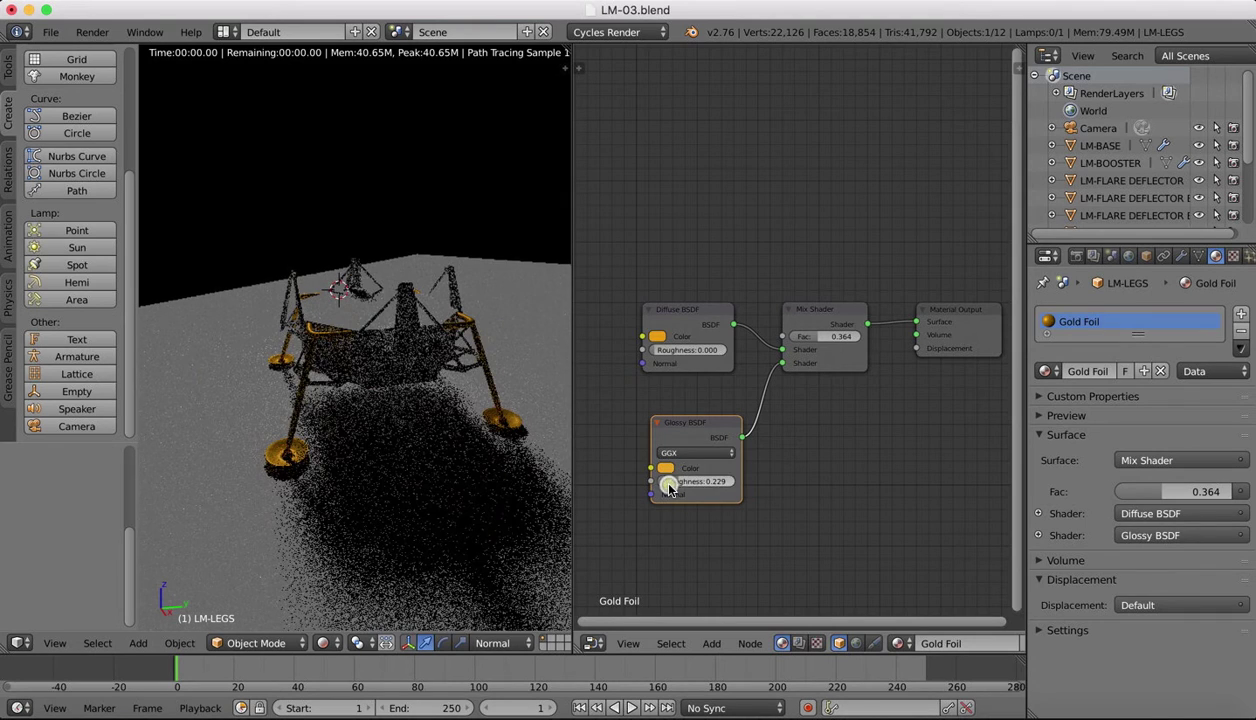
drag(790, 338, 814, 337)
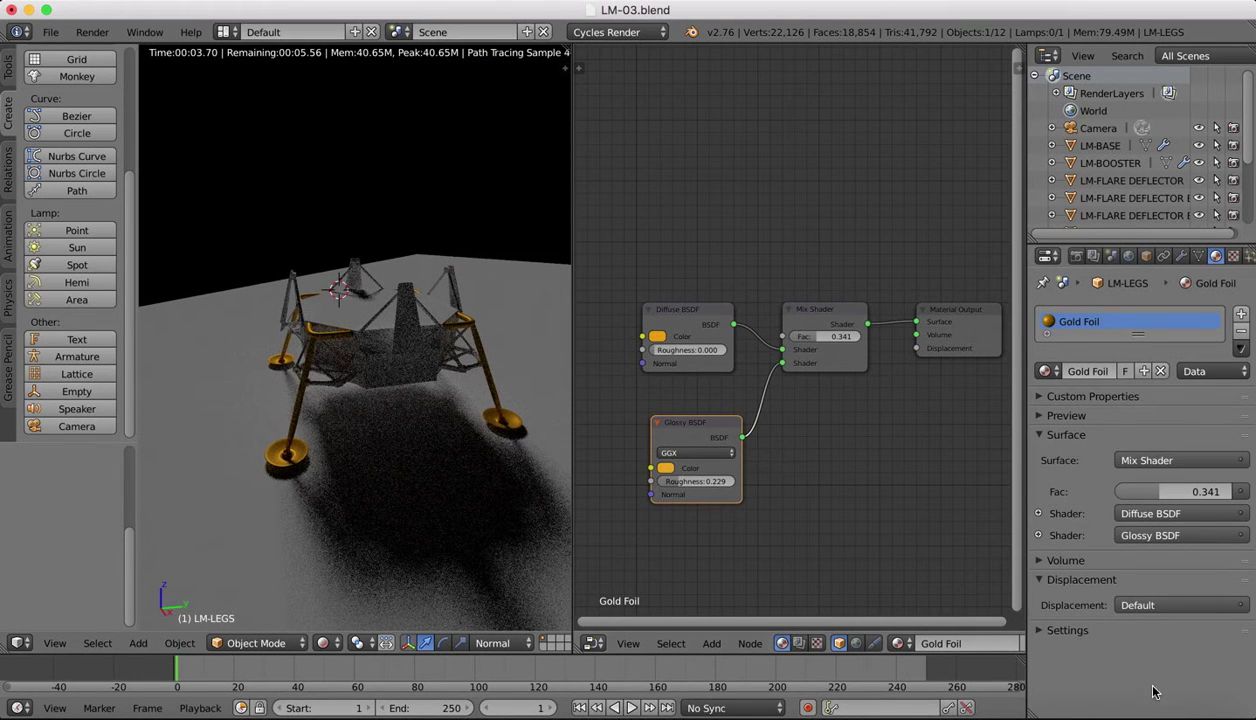
Step: Check the reference photo again and return Blender's viewport to Solid shading
click(1001, 702)
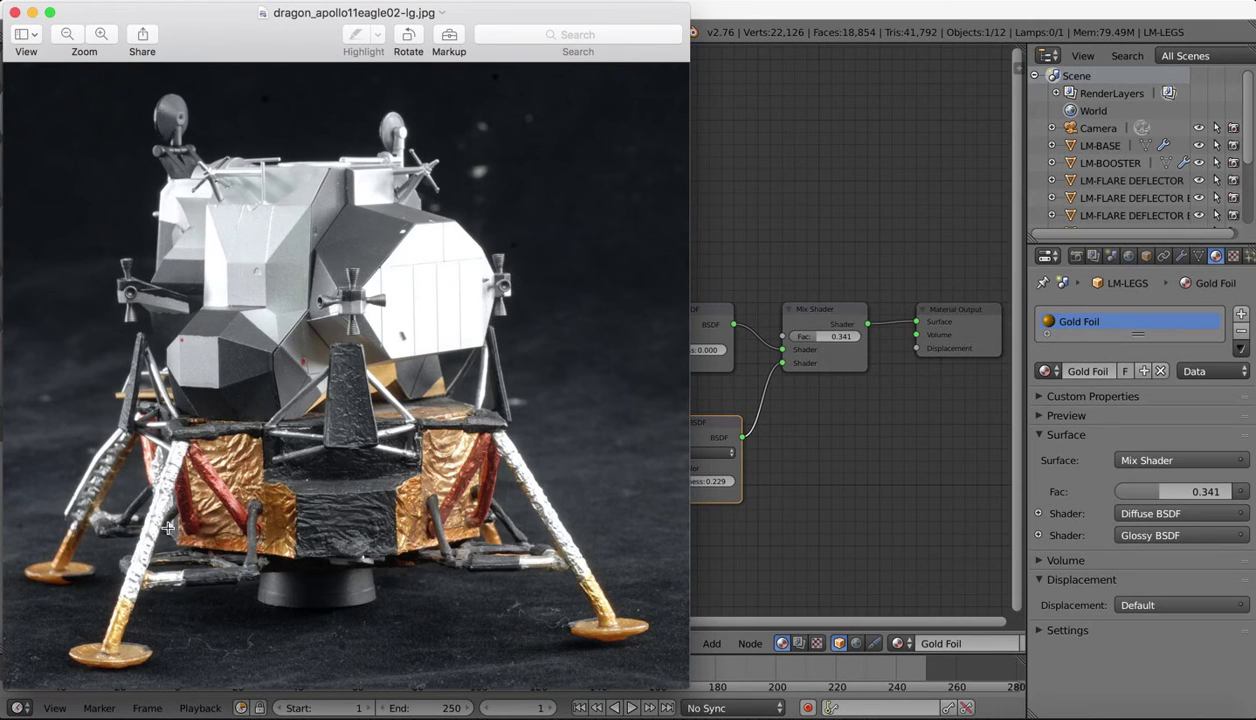
click(819, 529)
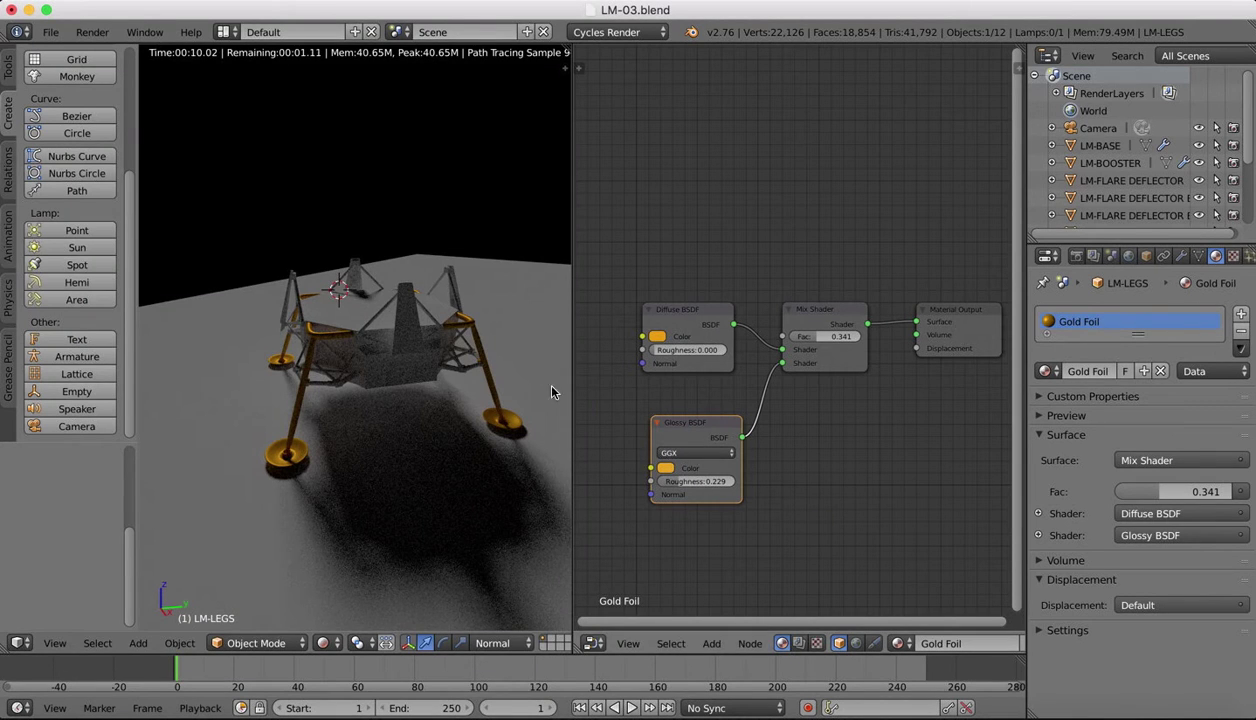
click(324, 641)
click(333, 580)
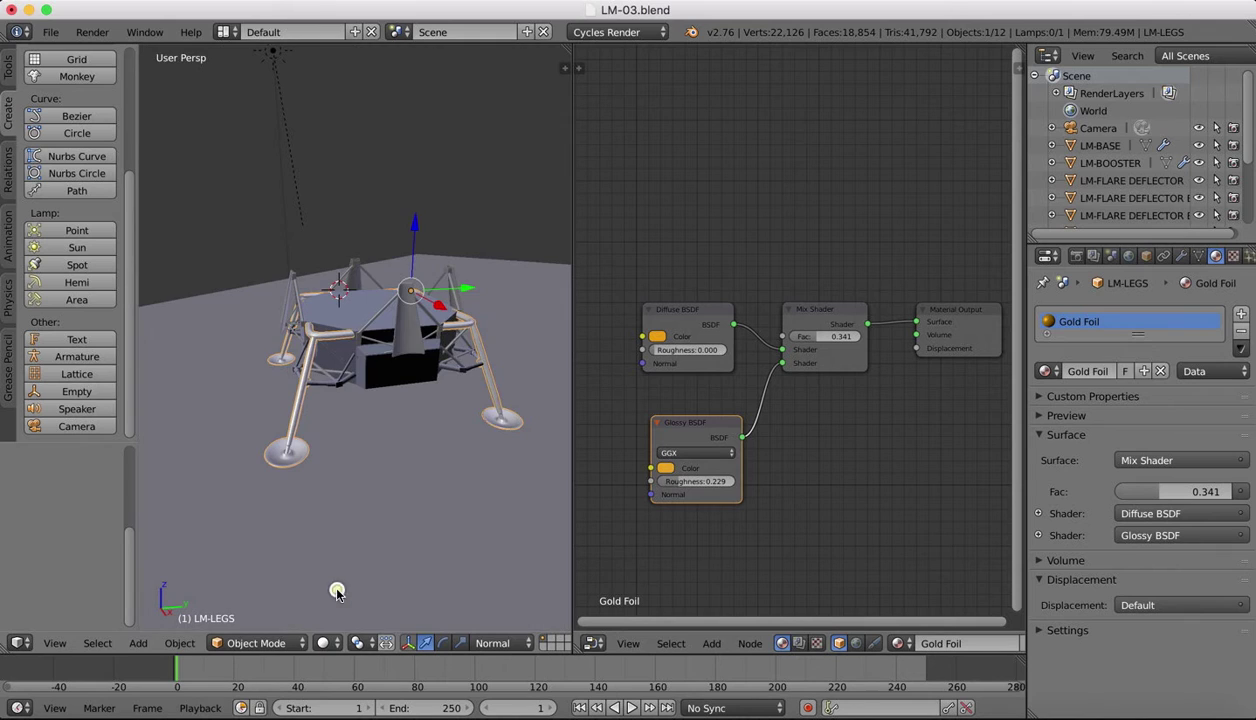
click(1021, 705)
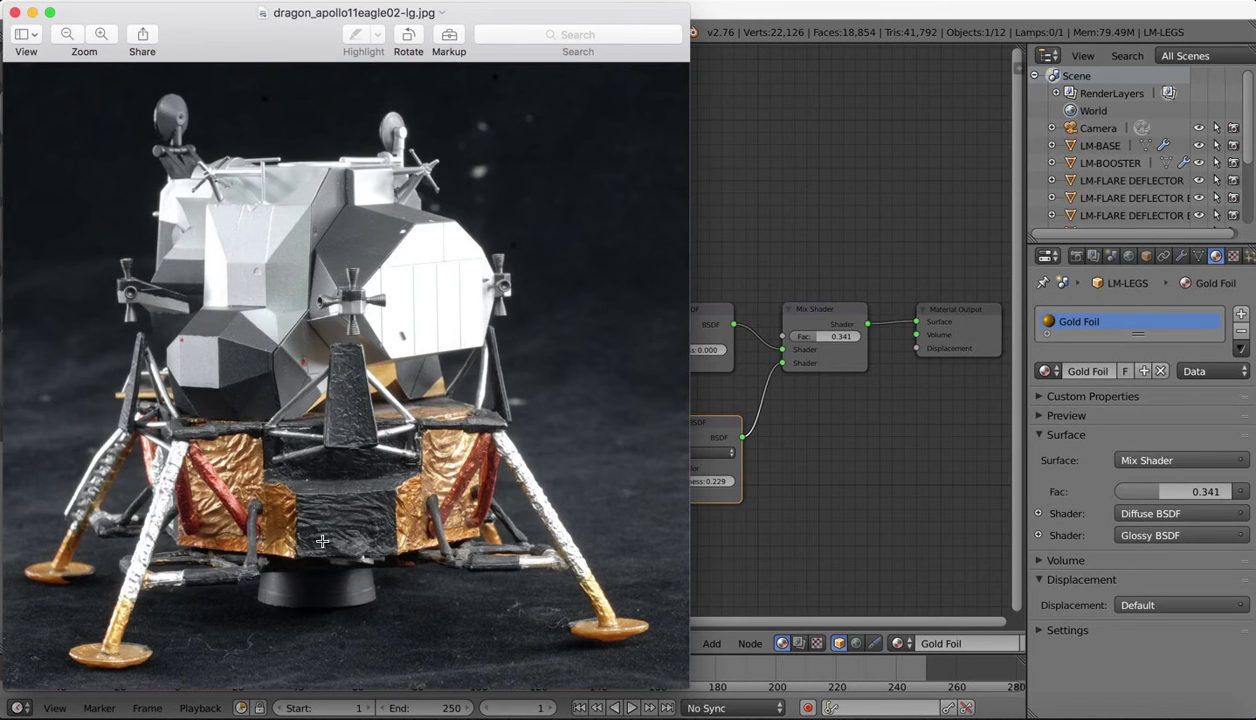
mouse_move(1144, 714)
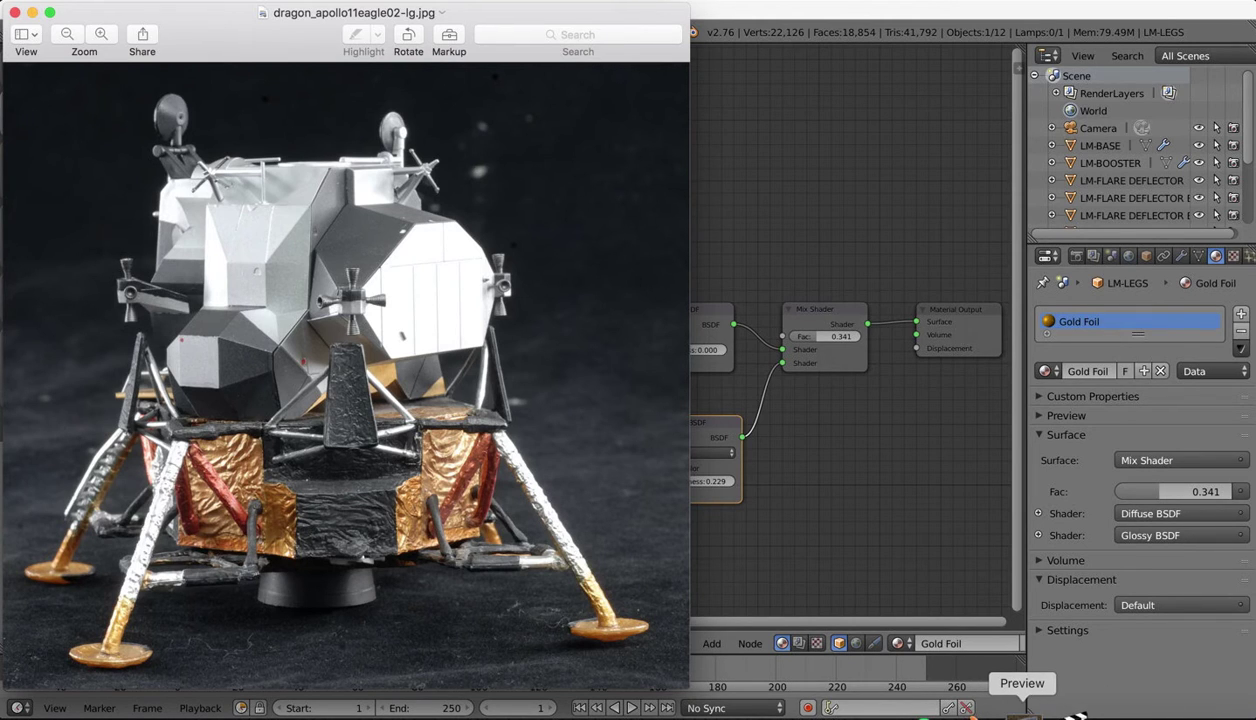
click(976, 713)
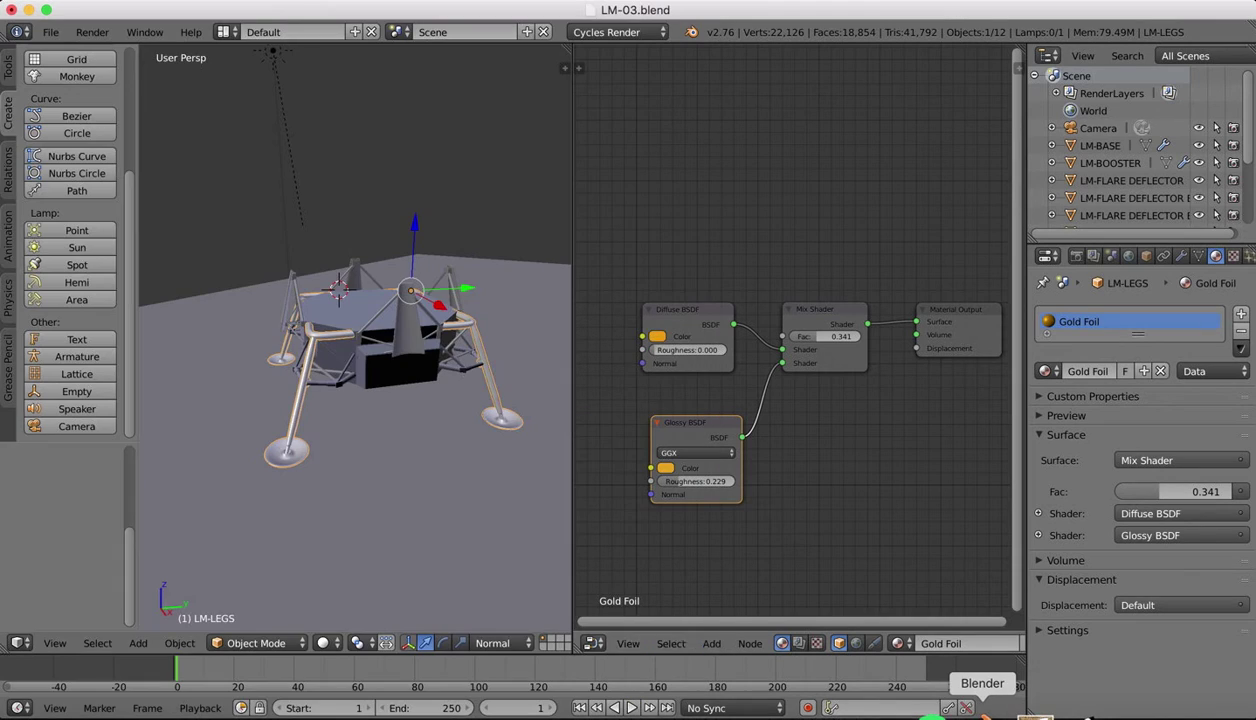
Step: Create a new material named Silver Foil in a new slot on LM-LEG SUPPORT
right_click(462, 374)
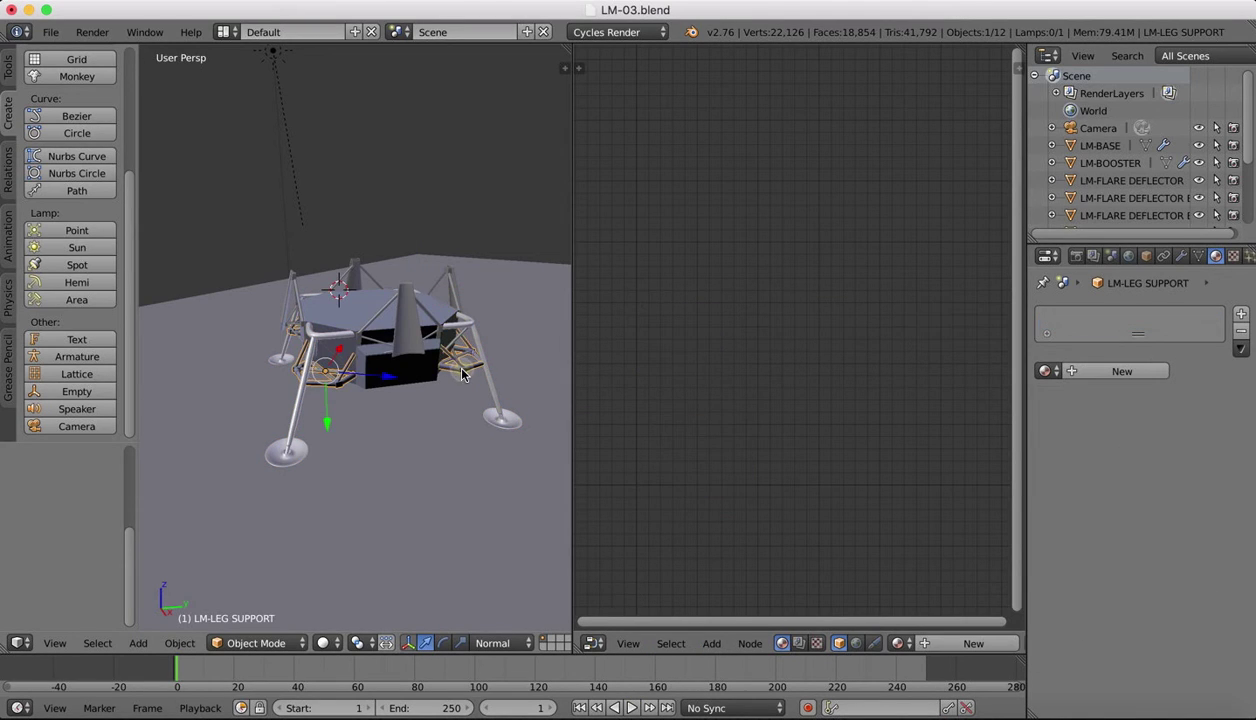
click(1242, 318)
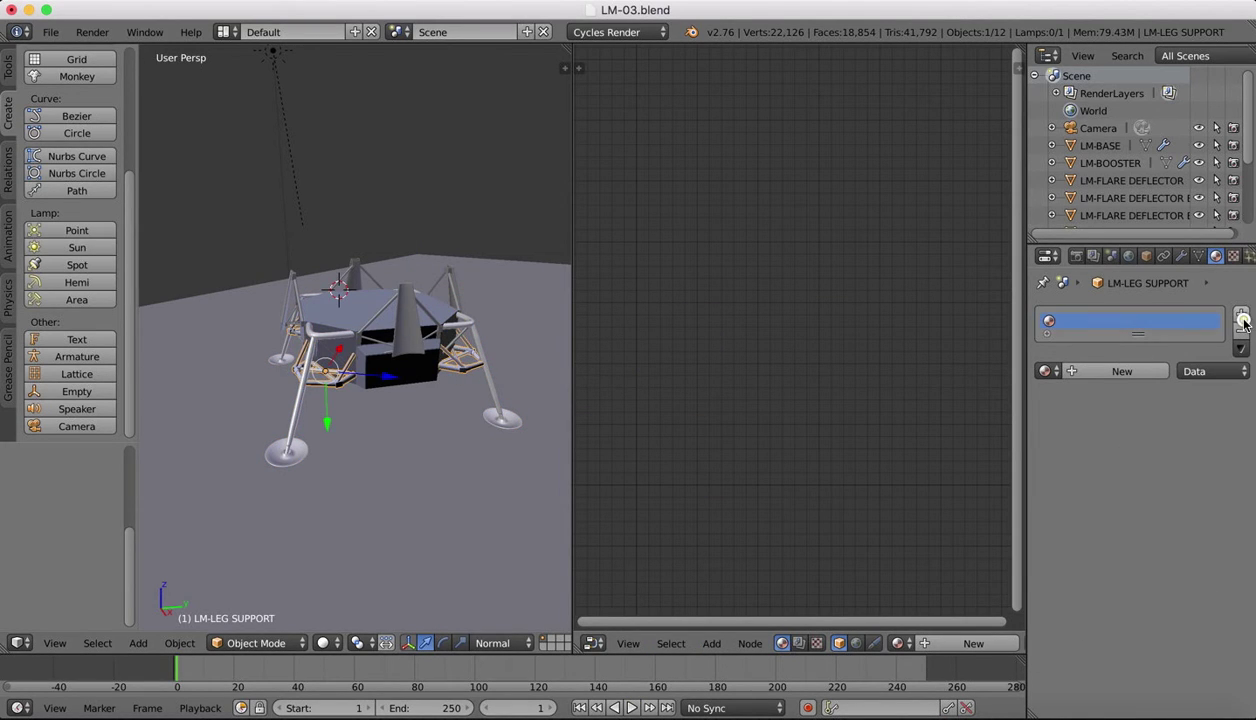
click(1094, 370)
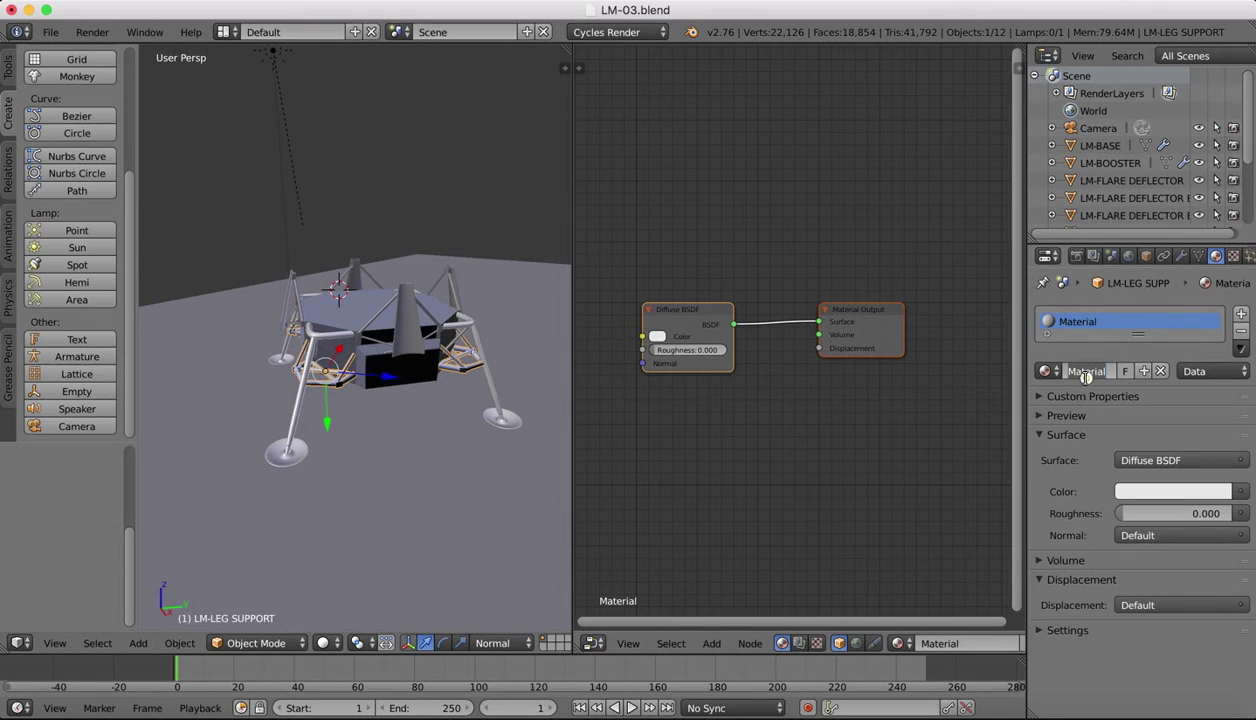
text(Silver Foil)
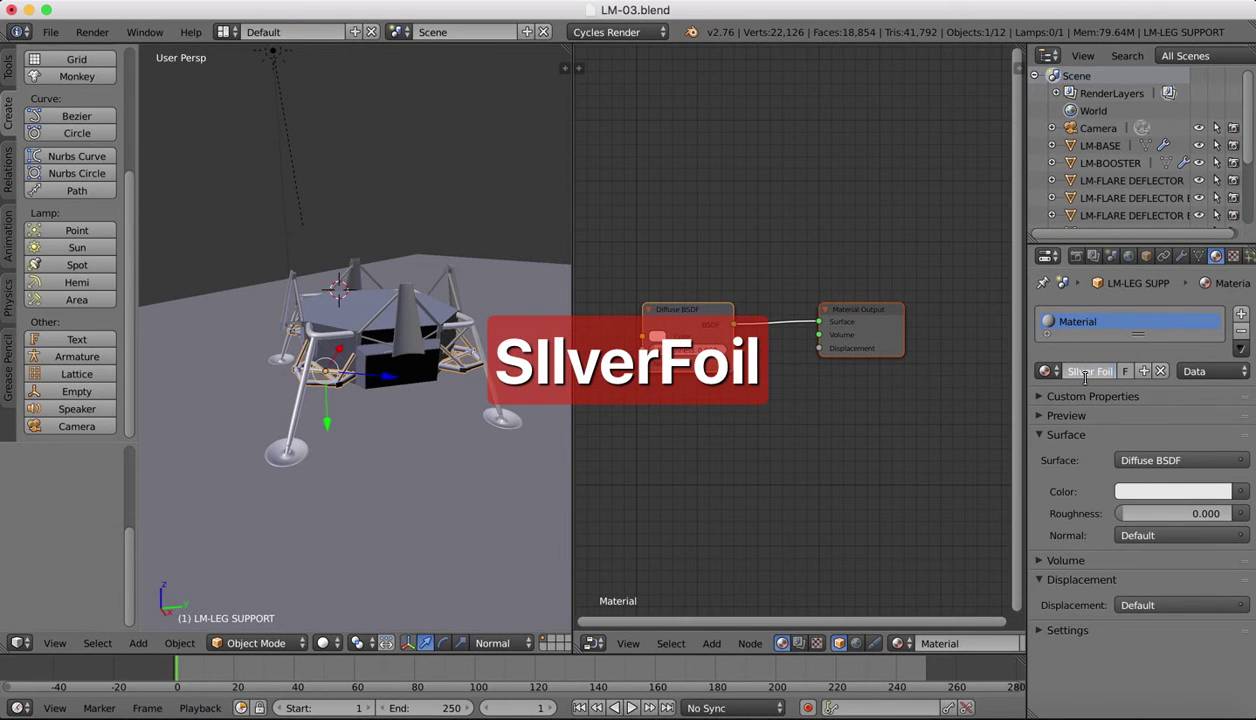
key(Return)
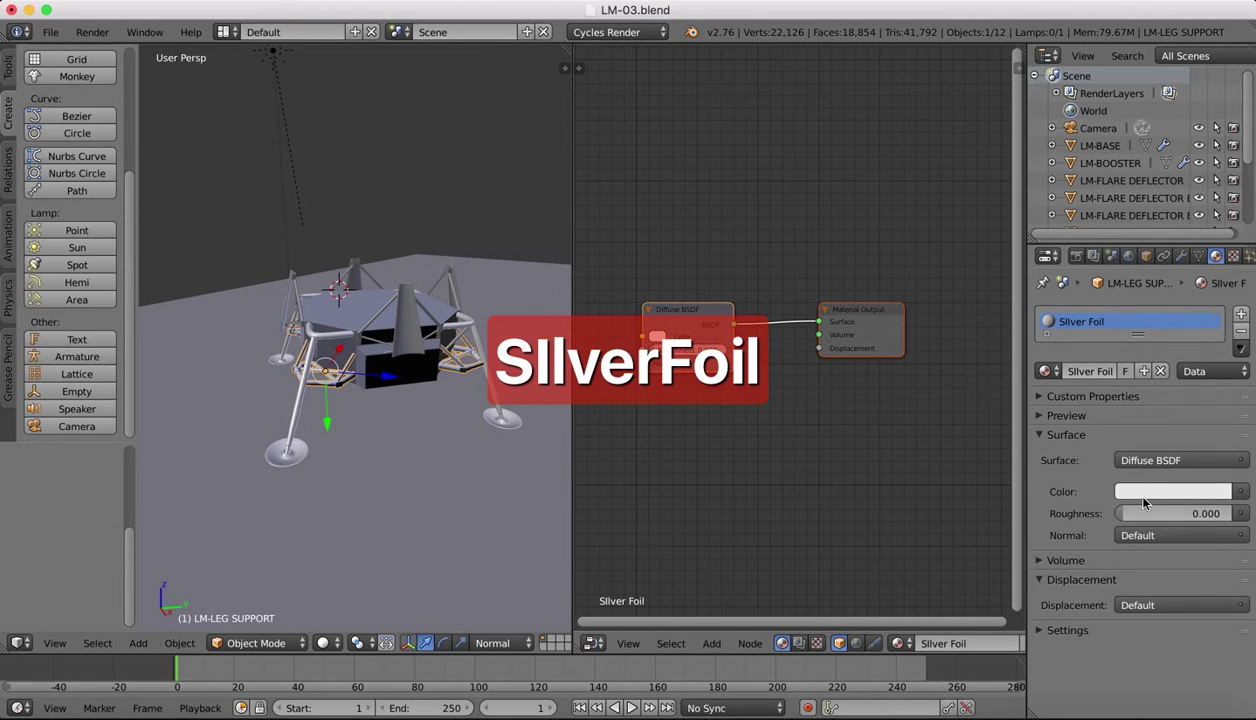
Step: Add a Glossy BSDF node below the Diffuse node
click(671, 643)
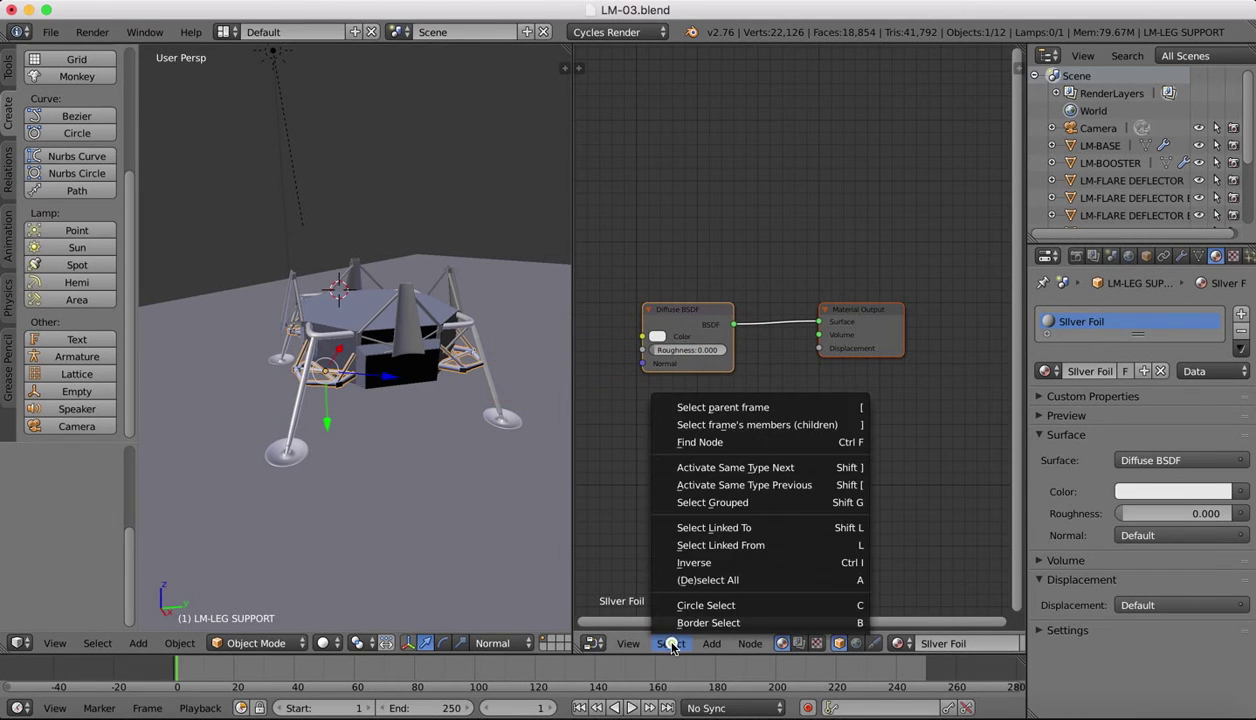
mouse_move(709, 648)
click(745, 622)
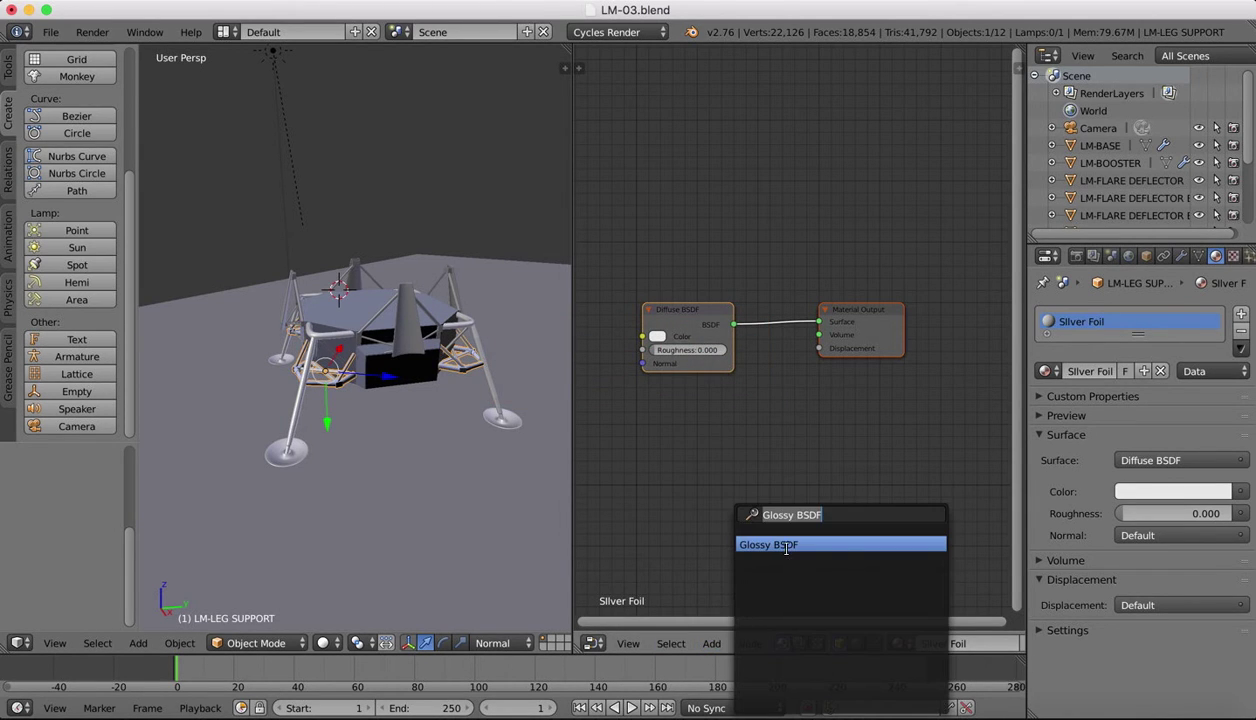
click(786, 545)
click(653, 270)
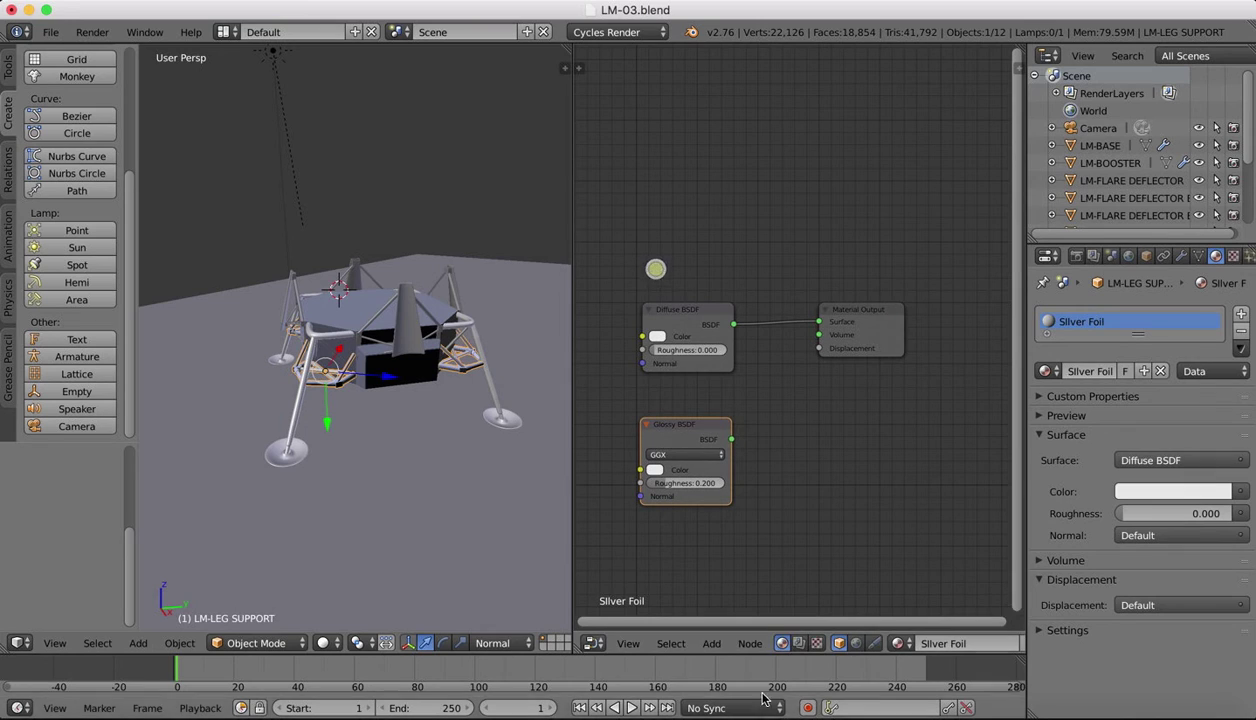
Step: Insert a Mix Shader between Diffuse and Output, feed Glossy into it, and preview rendered
click(711, 643)
click(726, 622)
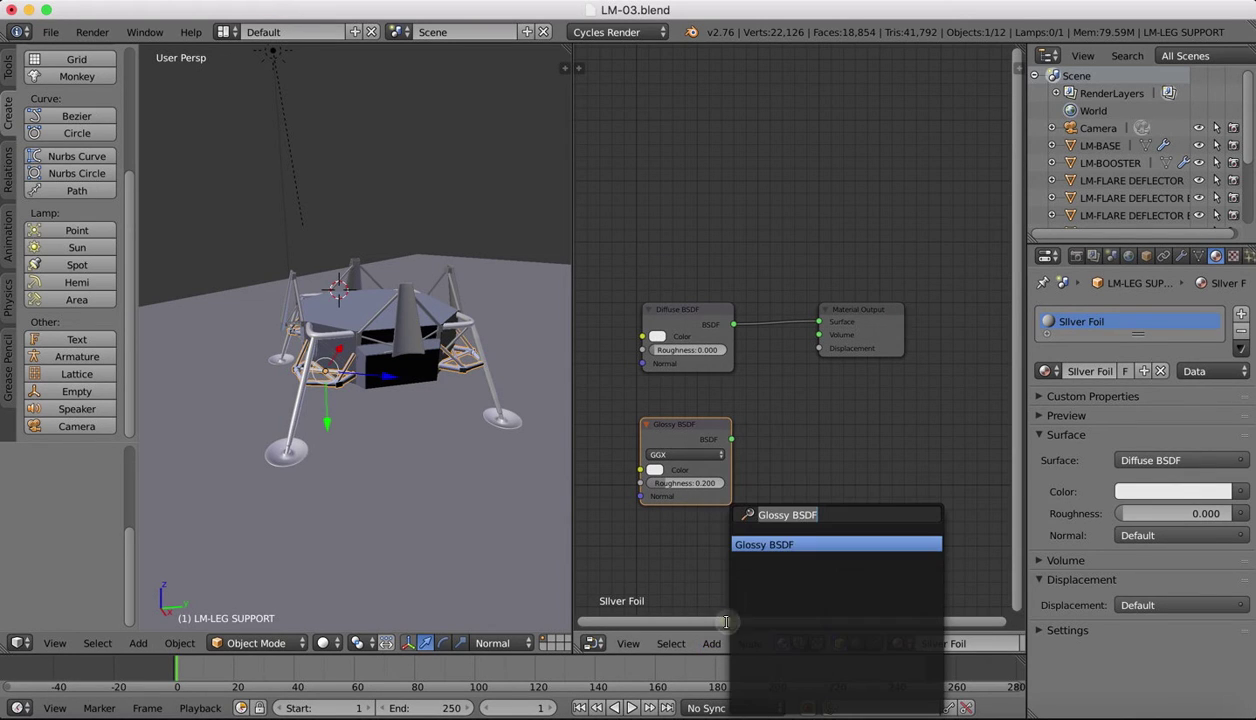
text(mix)
key(Return)
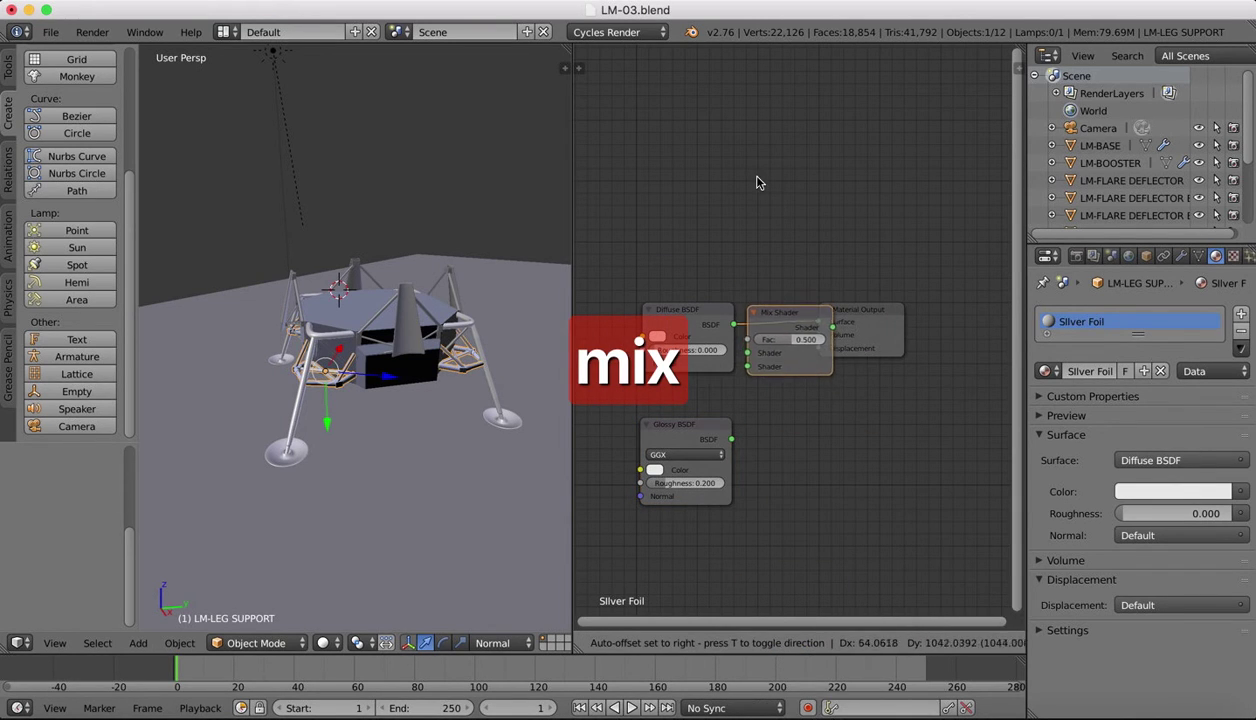
click(757, 178)
drag(734, 440, 782, 367)
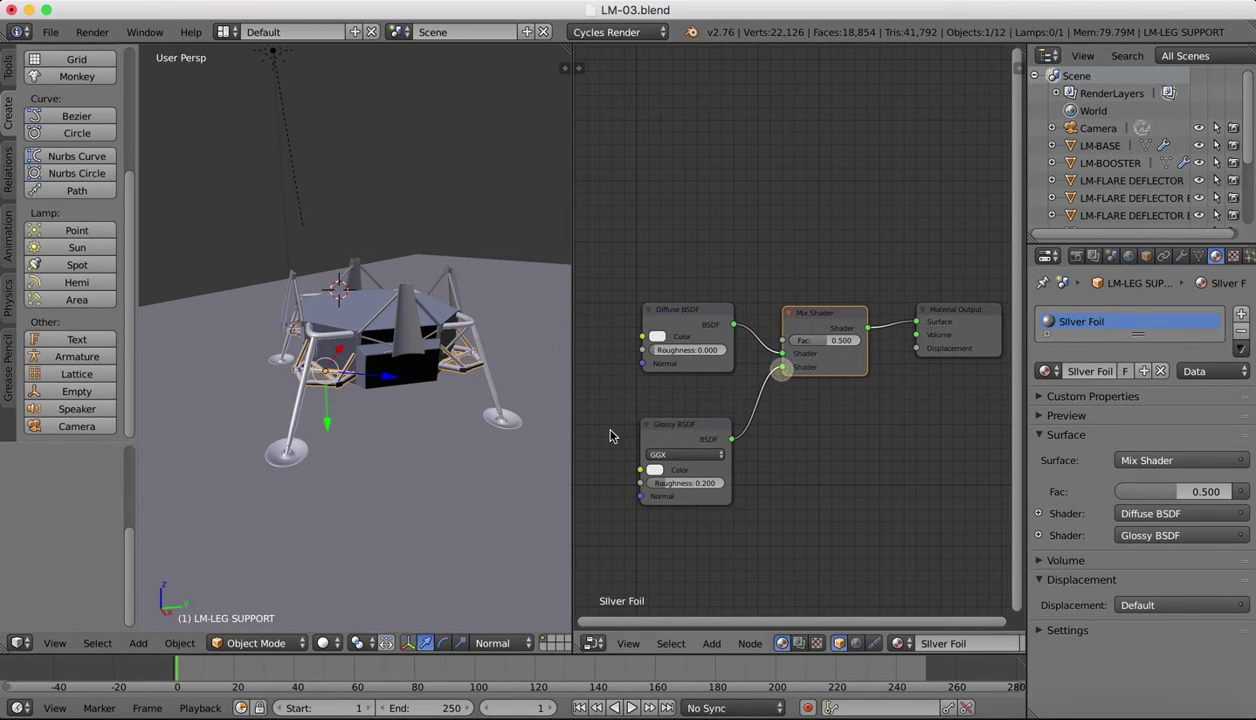
click(325, 643)
click(359, 526)
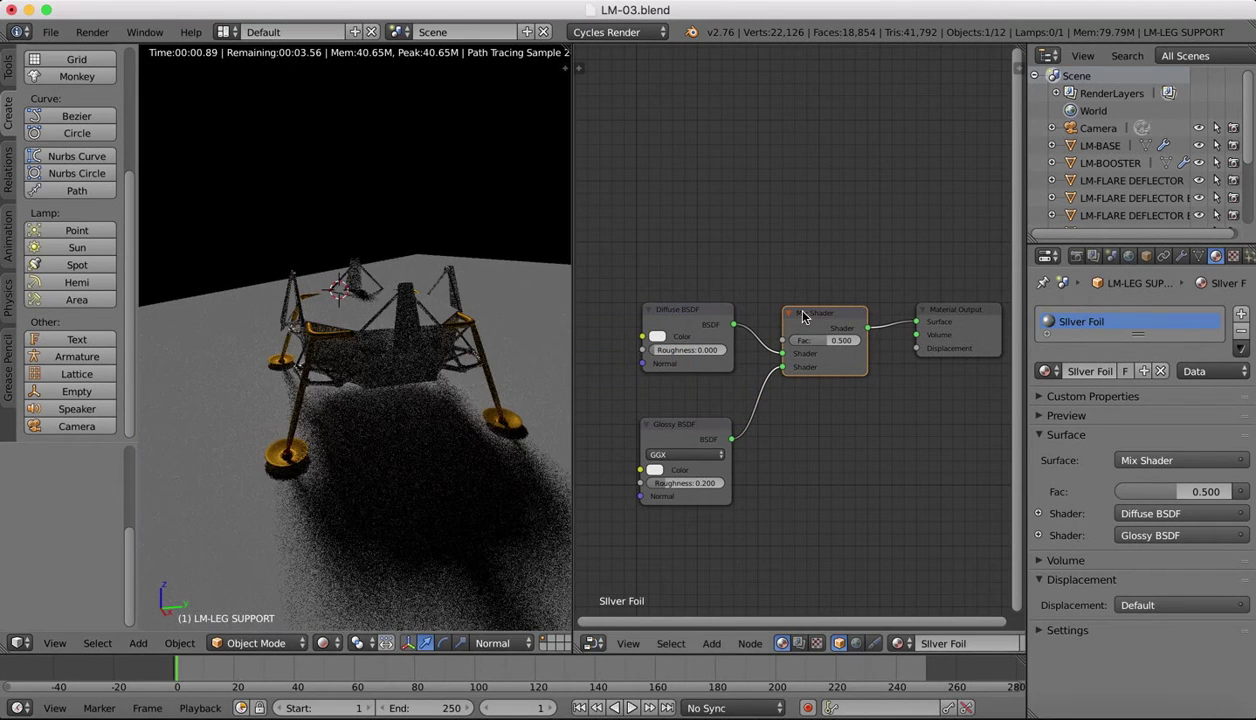
Step: Darken Silver Foil's Diffuse and Glossy colours to grey, Glossy about 0.462
click(656, 336)
click(706, 218)
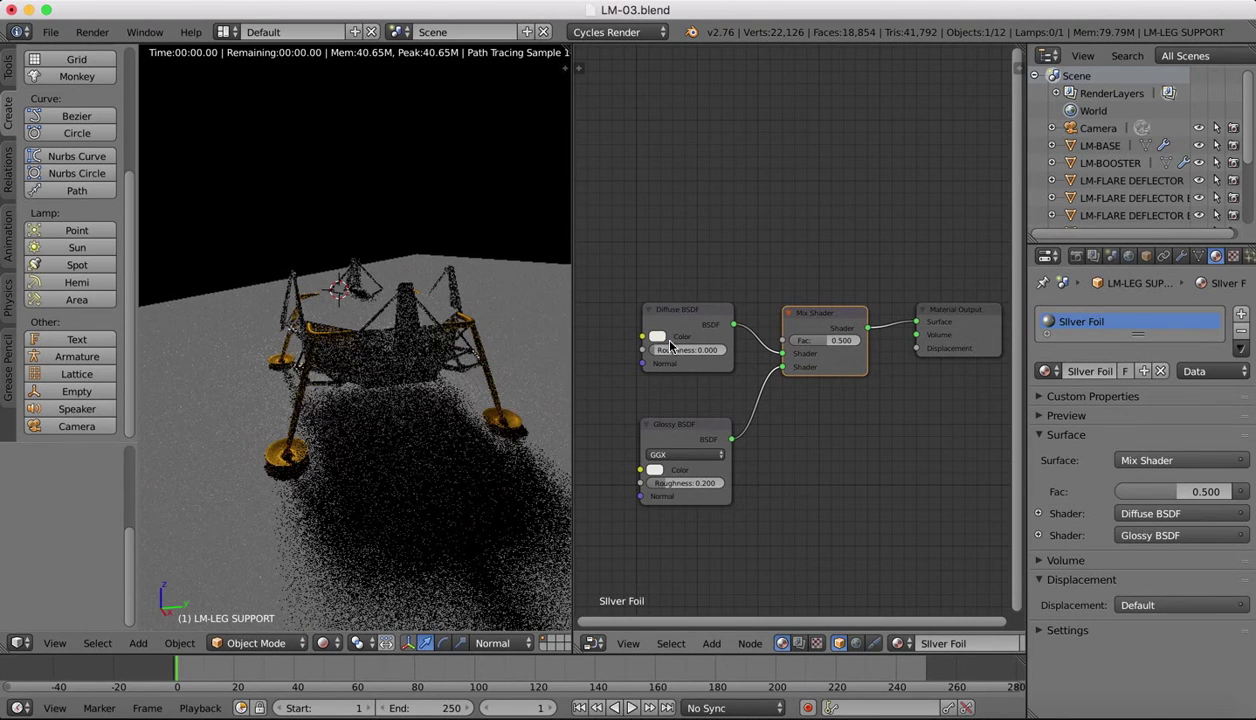
click(656, 336)
drag(754, 192, 755, 168)
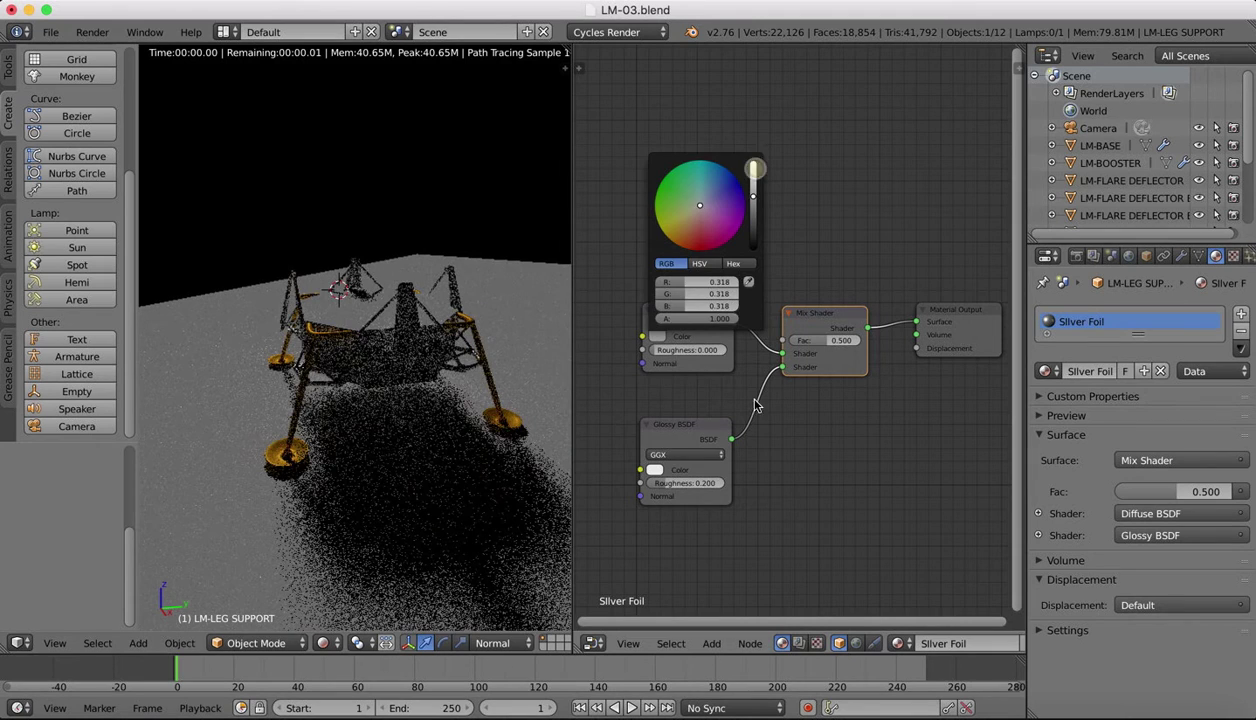
click(653, 470)
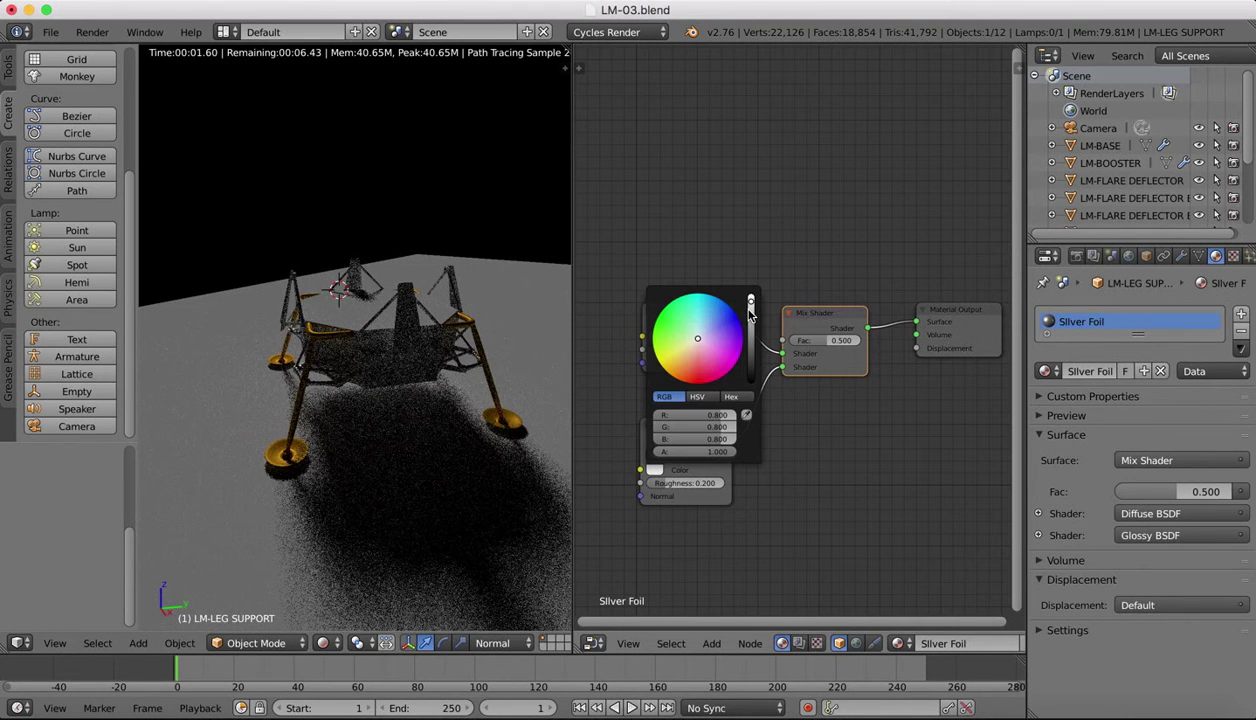
drag(751, 300, 752, 305)
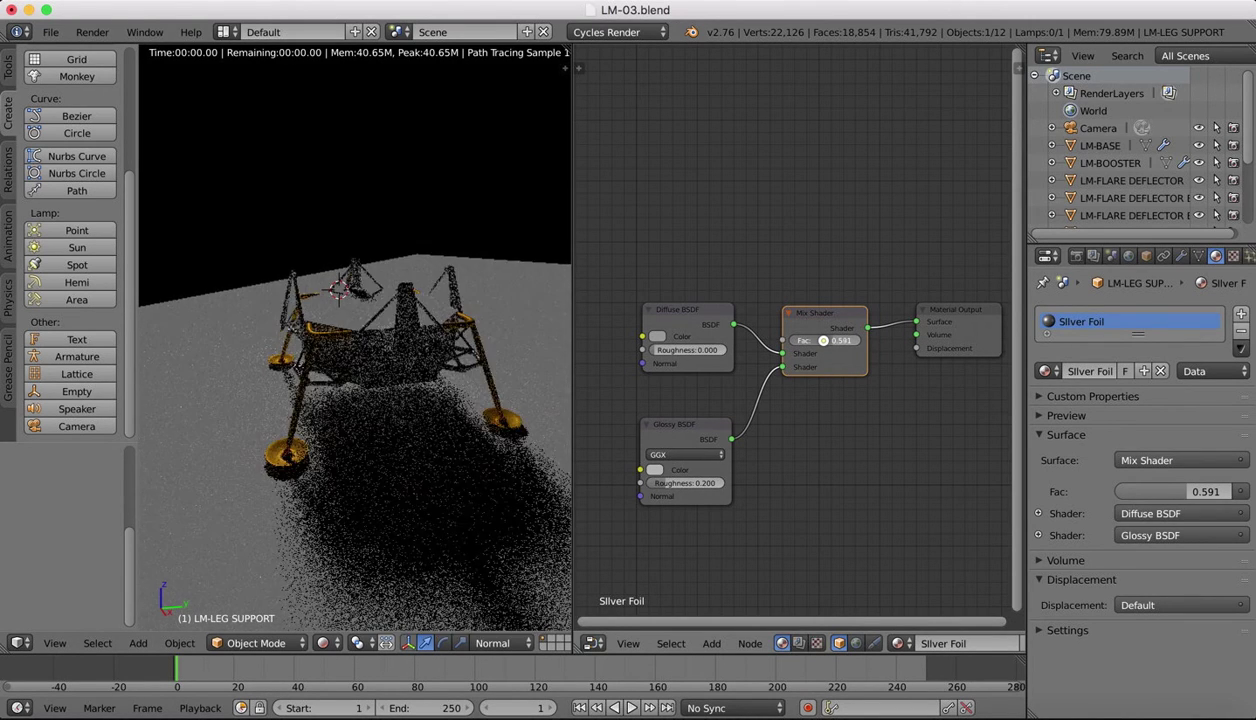
Step: Set Mix factor to 0.359 and Glossy roughness to 0.129, then return to solid shading
drag(823, 341, 825, 346)
drag(662, 484, 655, 484)
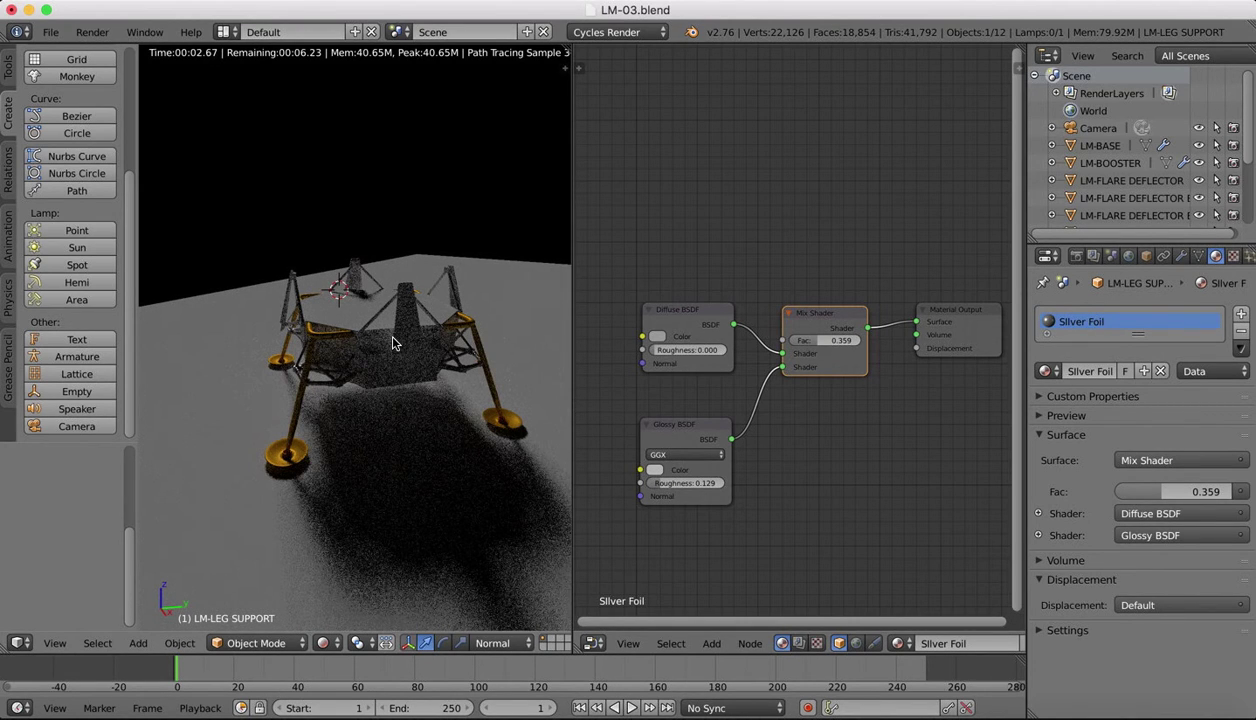
middle_drag(393, 343, 330, 470)
click(327, 643)
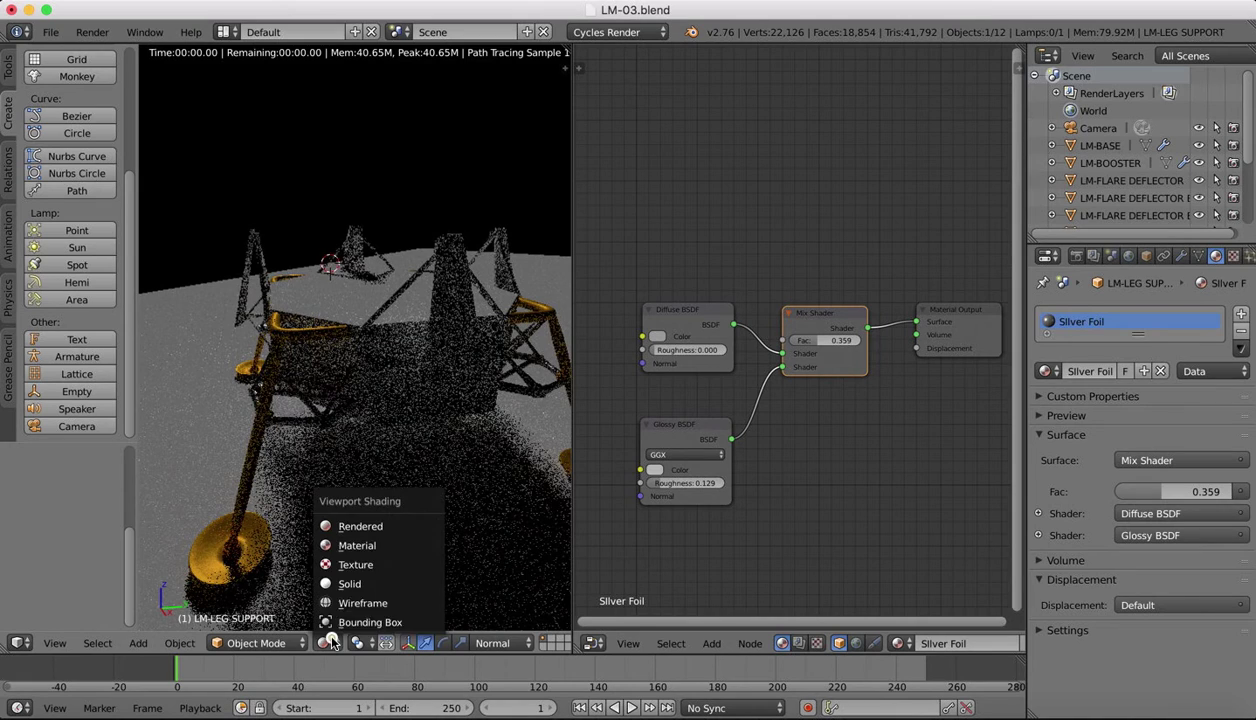
click(348, 584)
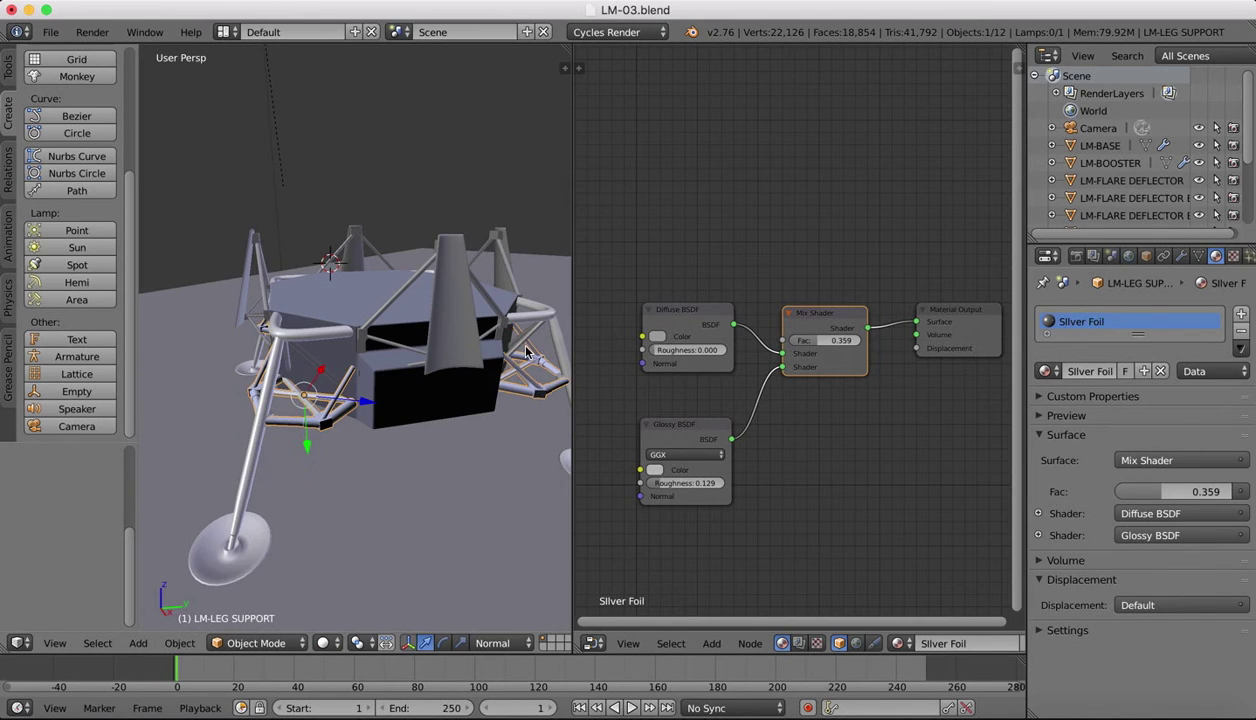
Step: Select the flare deflector and give it a new material named Black Foil
right_click(464, 307)
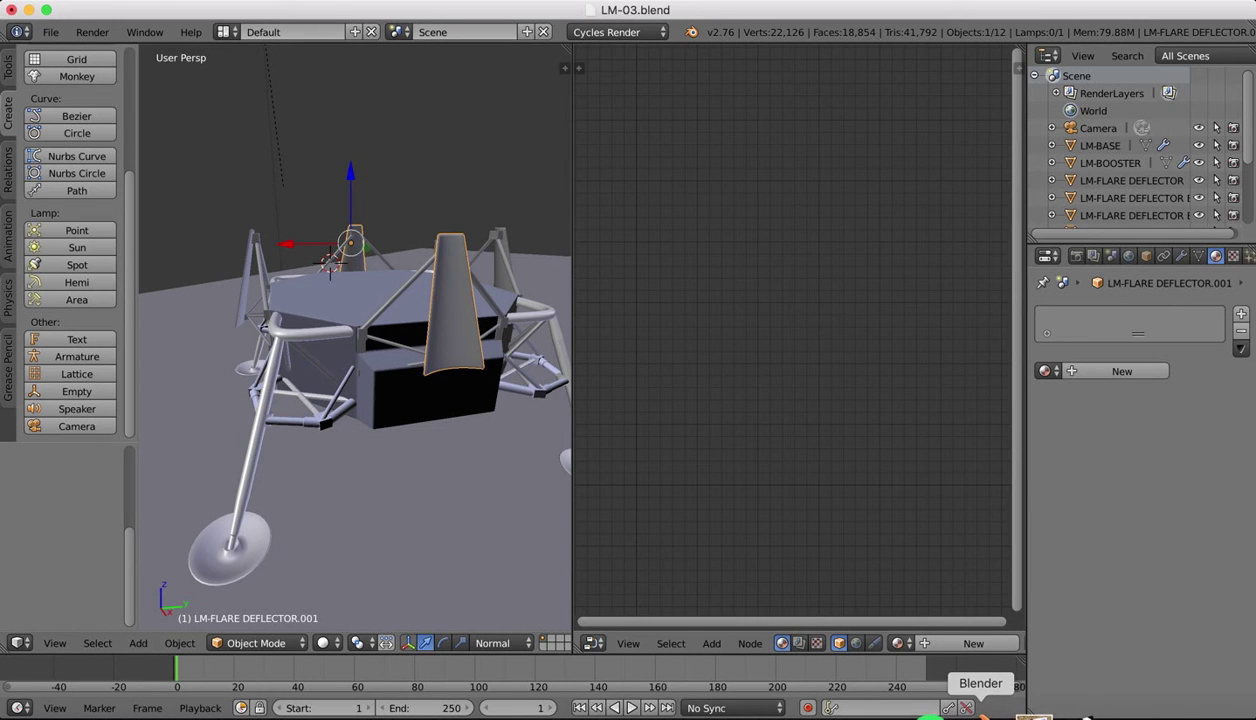
click(1019, 712)
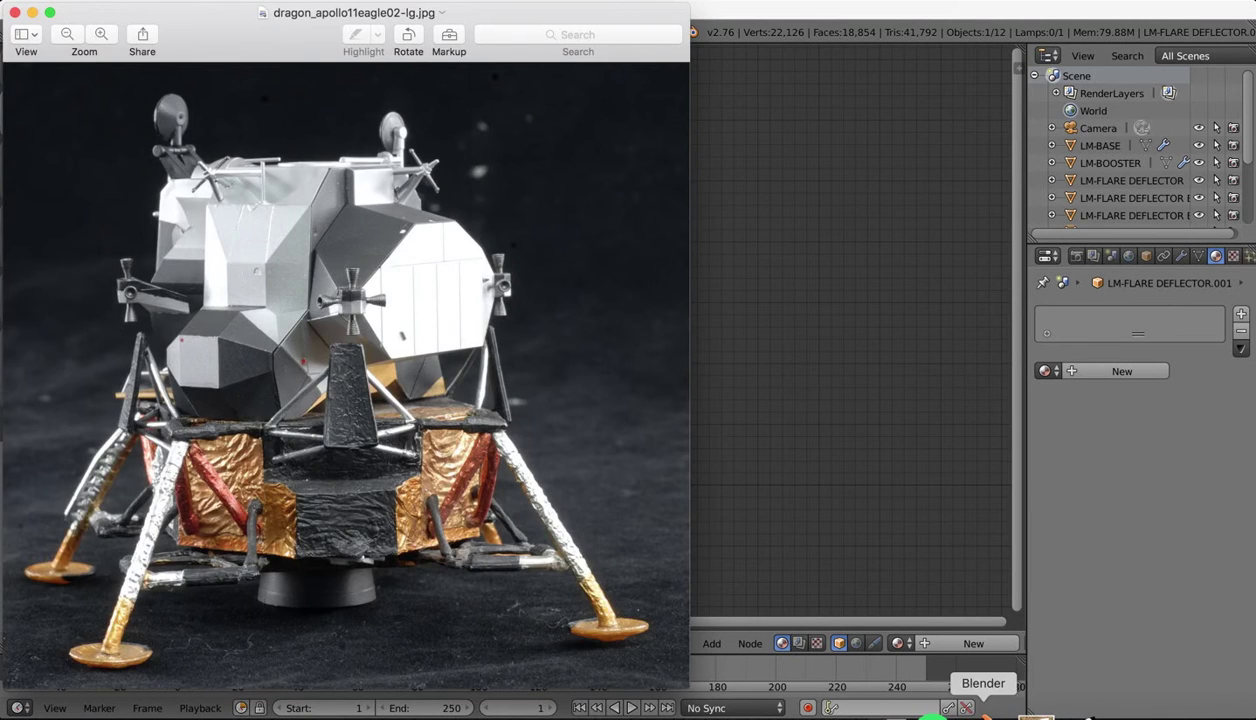
click(978, 712)
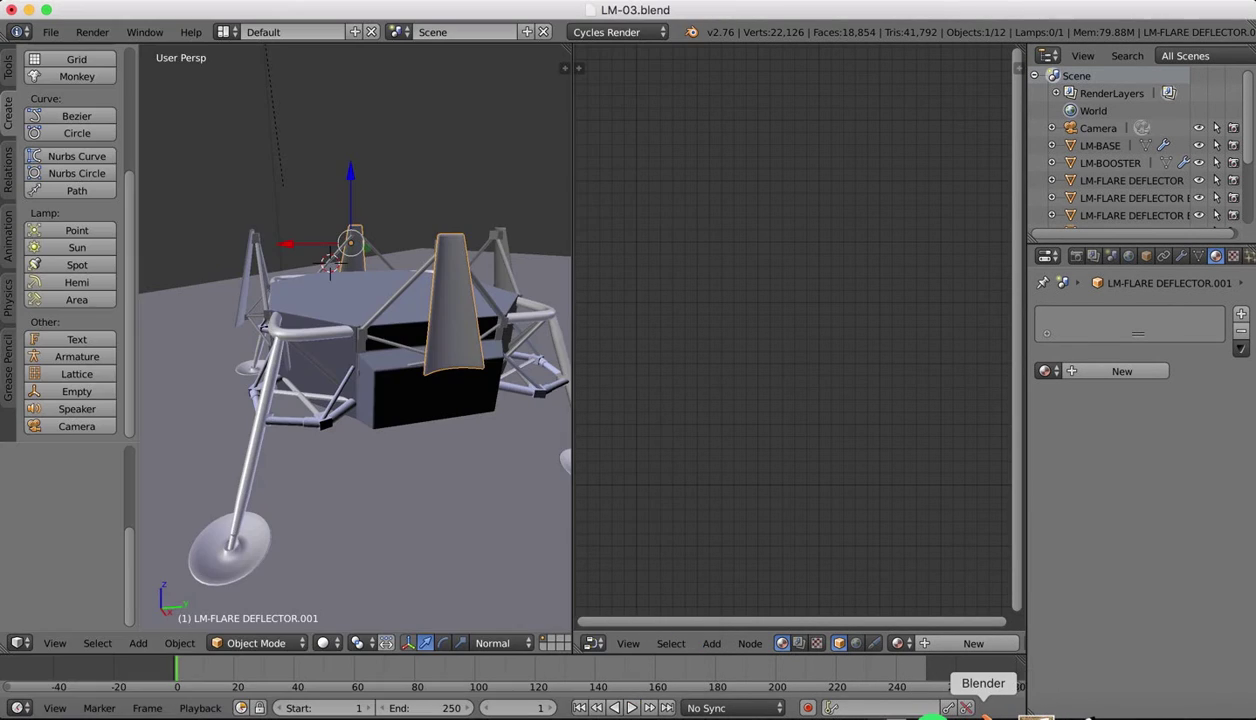
click(1241, 316)
click(1076, 369)
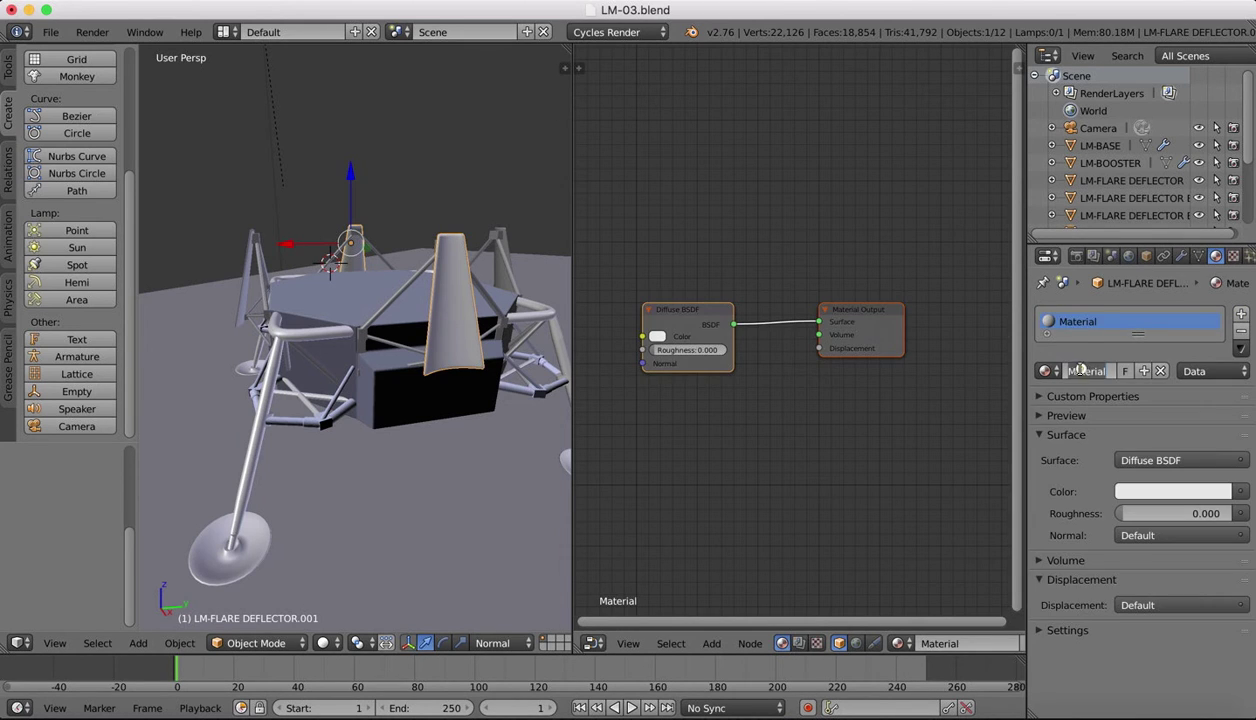
double_click(1080, 370)
text(Bl)
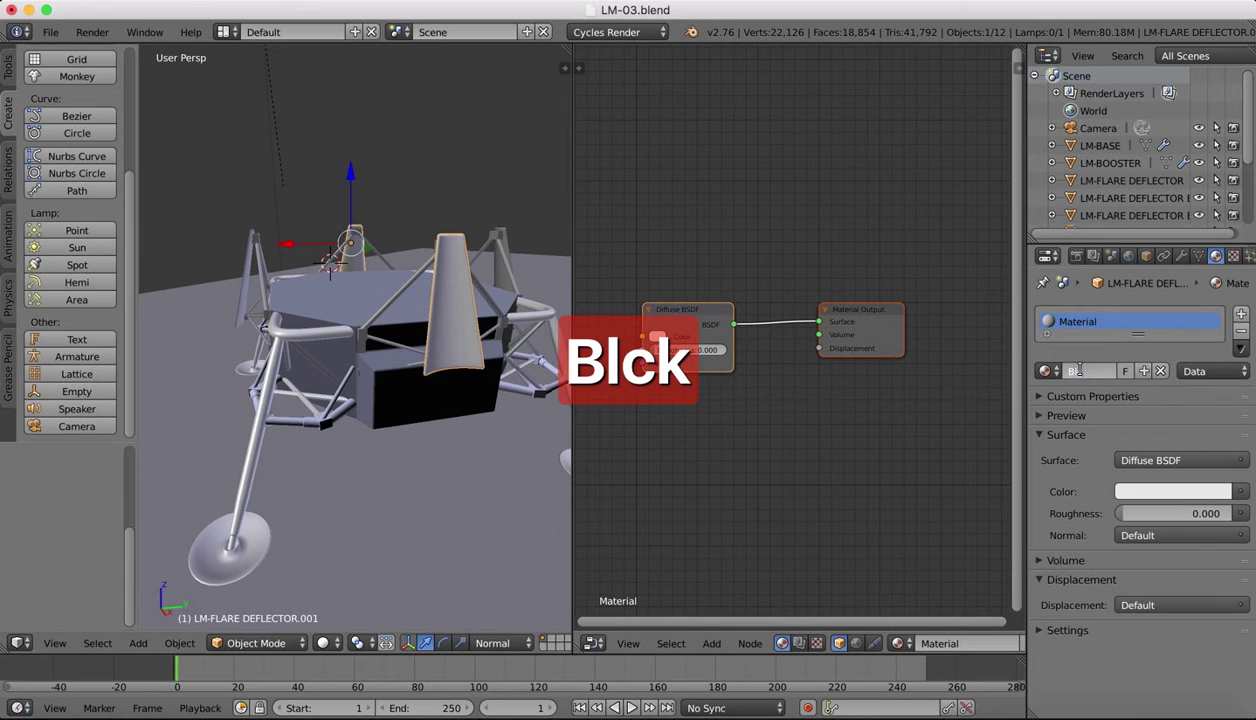
text(ckack Foil)
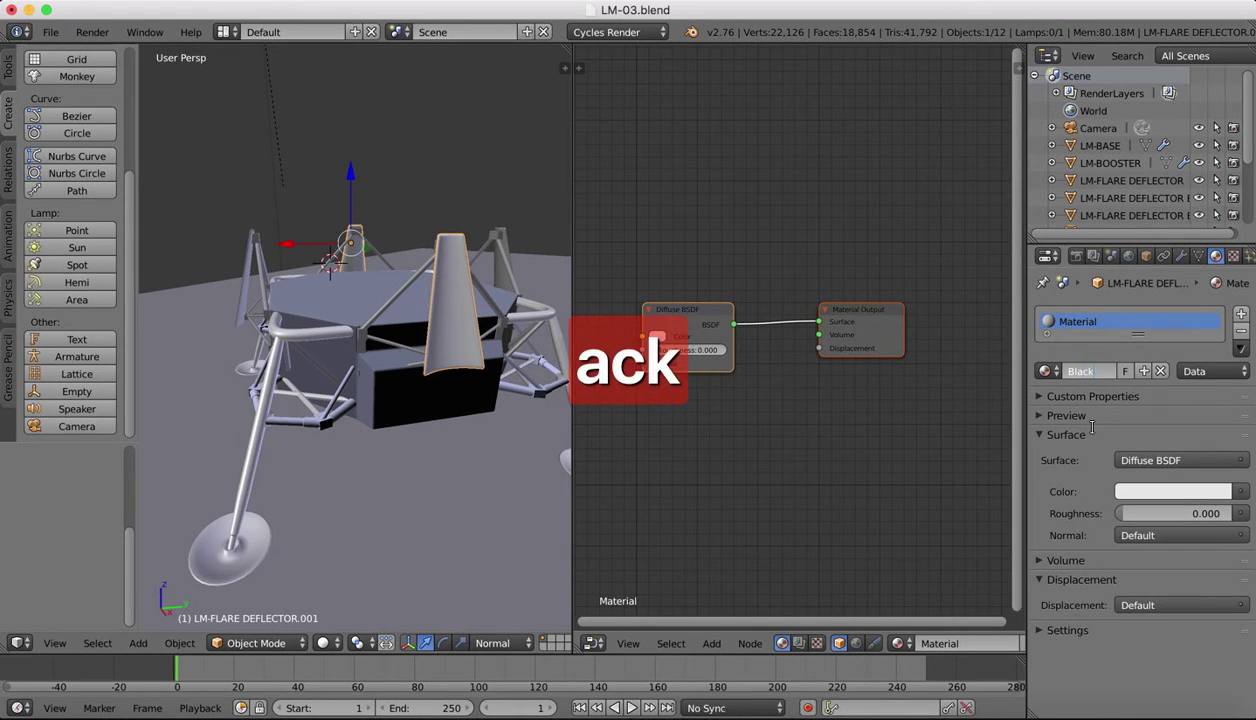
key(Return)
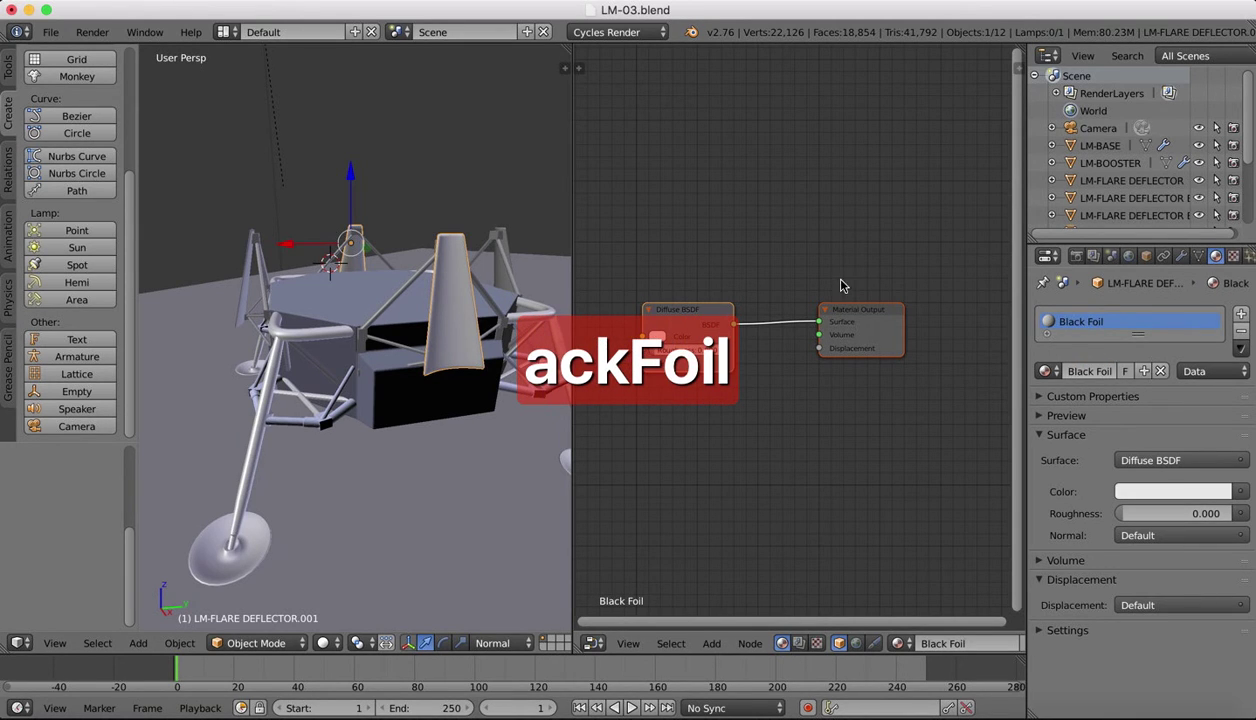
Step: Insert a Mix Shader into the Diffuse-to-Output link and connect a new Glossy BSDF to it
click(711, 643)
click(720, 621)
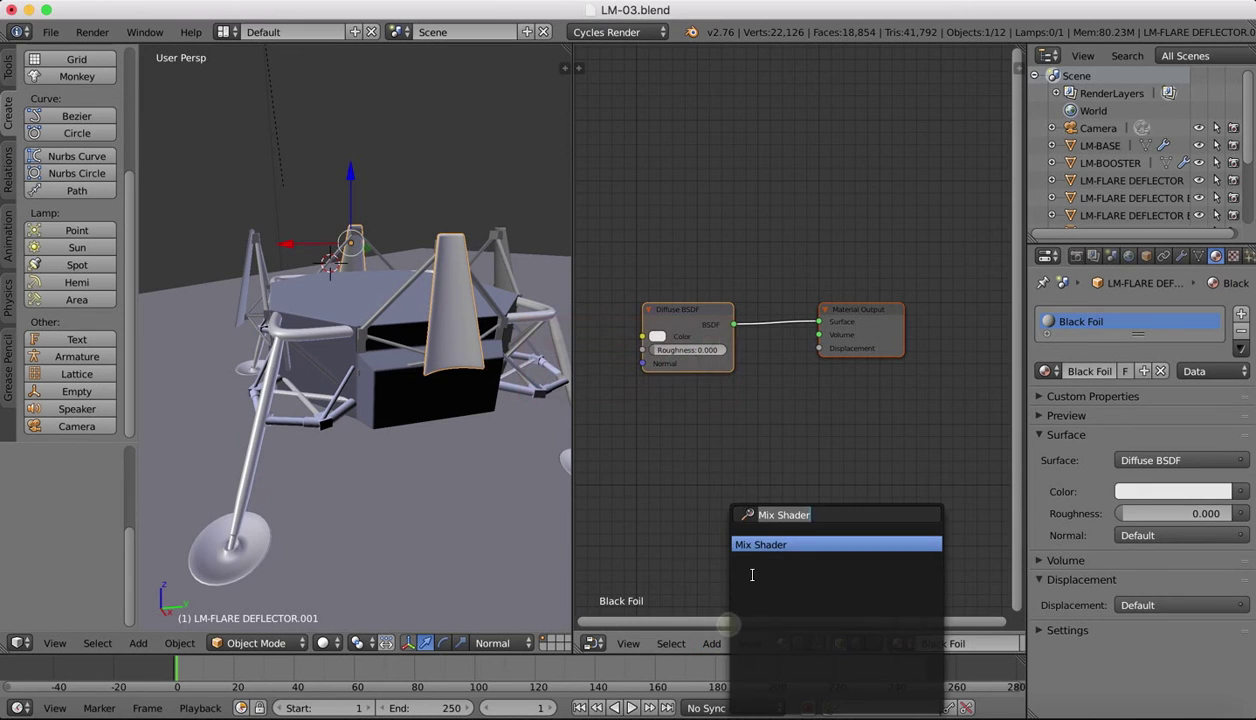
click(758, 543)
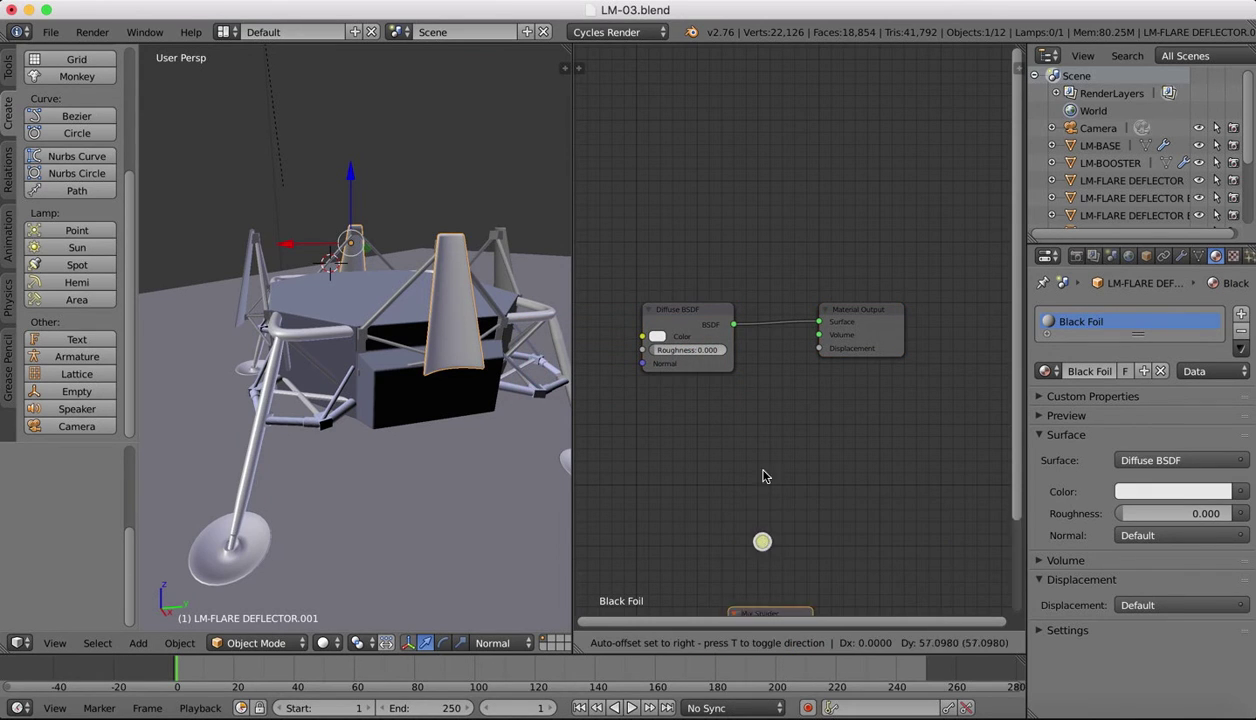
click(802, 118)
click(711, 643)
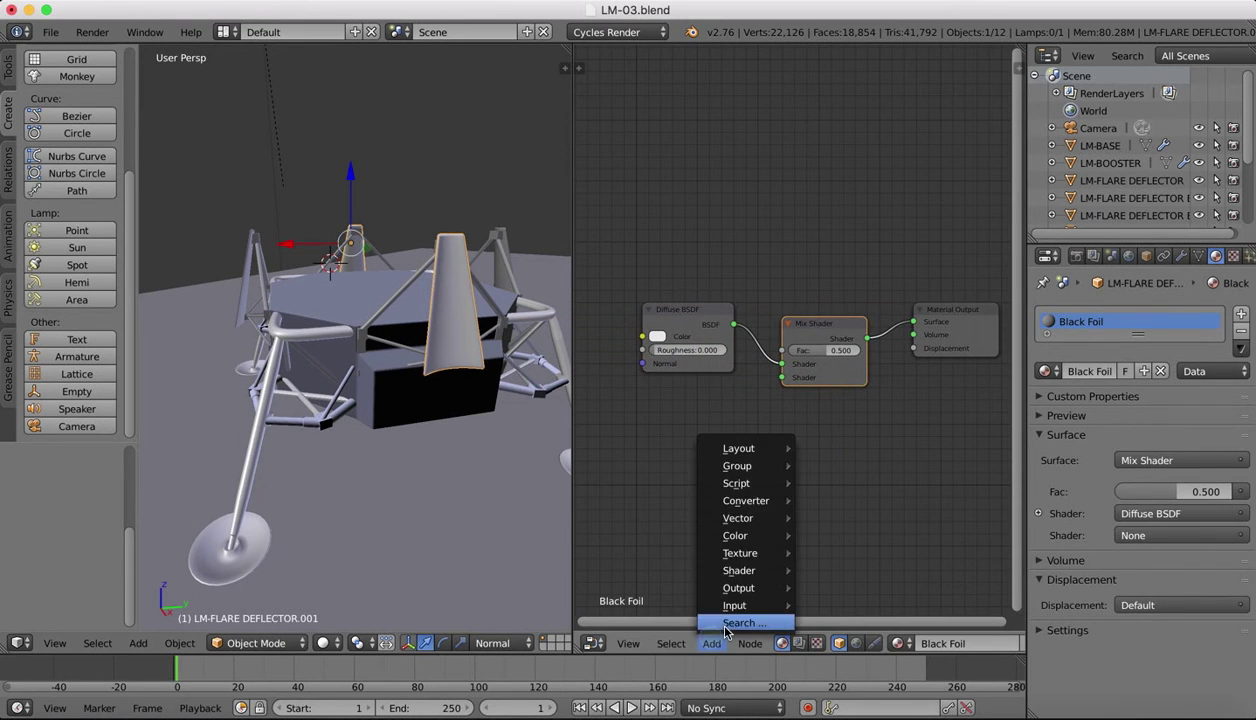
click(722, 622)
text(glo)
click(758, 544)
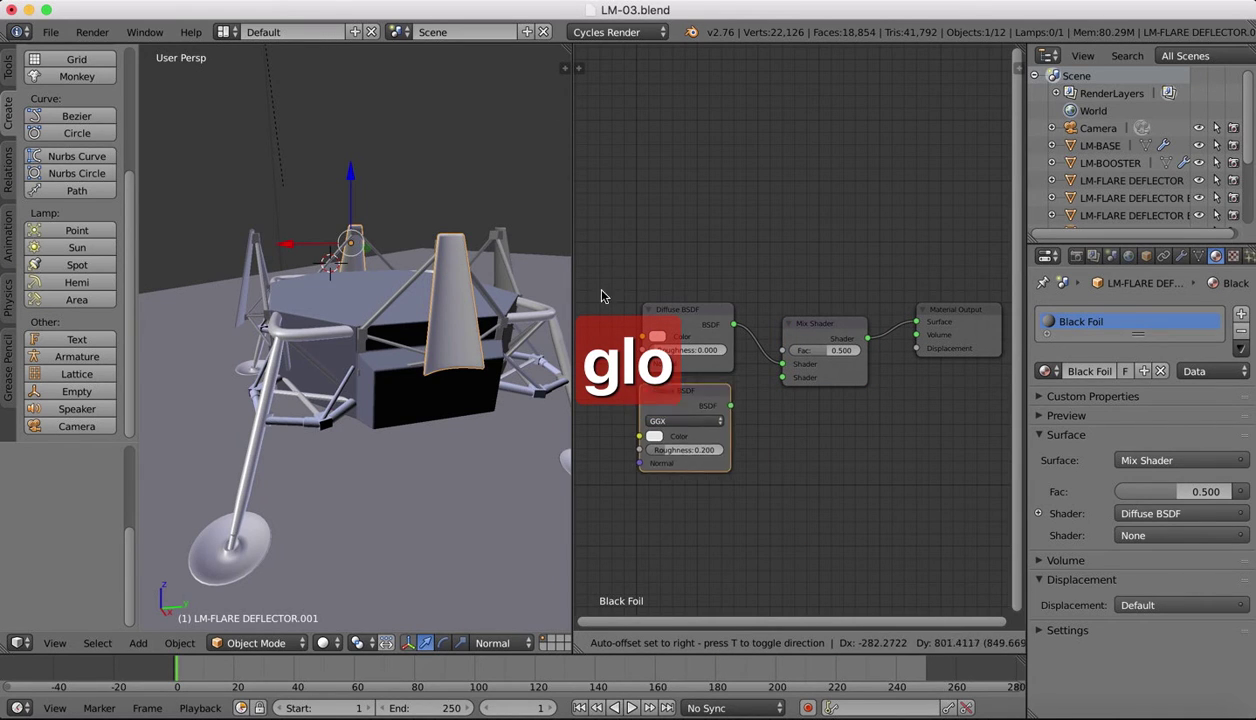
click(622, 323)
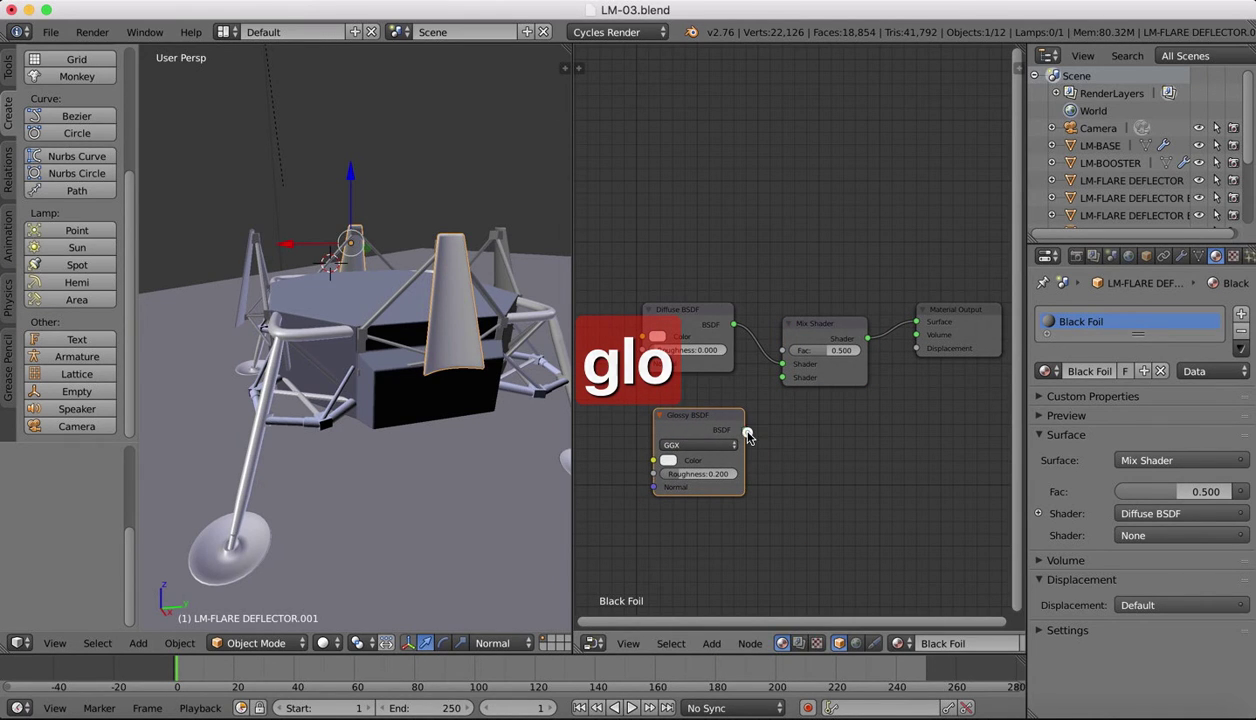
drag(747, 436, 782, 377)
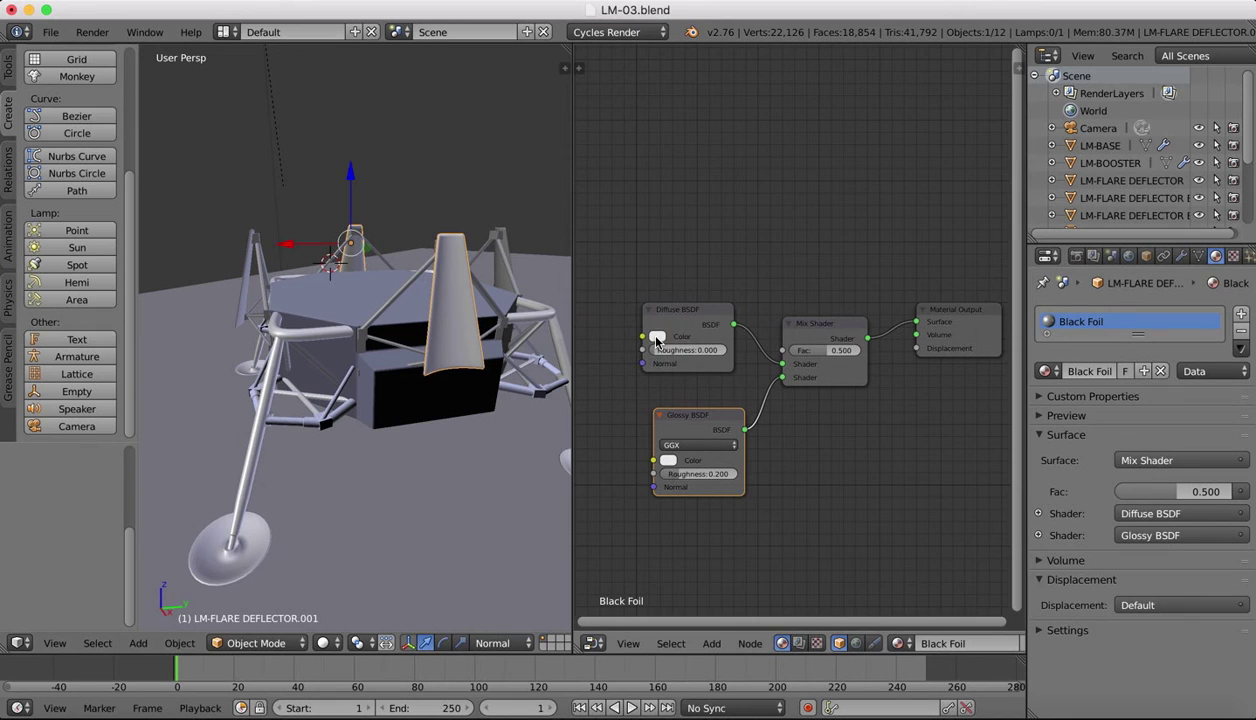
Step: Darken the Diffuse and Glossy colours to near-black and lower the Mix factor to 0.314
click(657, 338)
scroll(755, 173, down, 15)
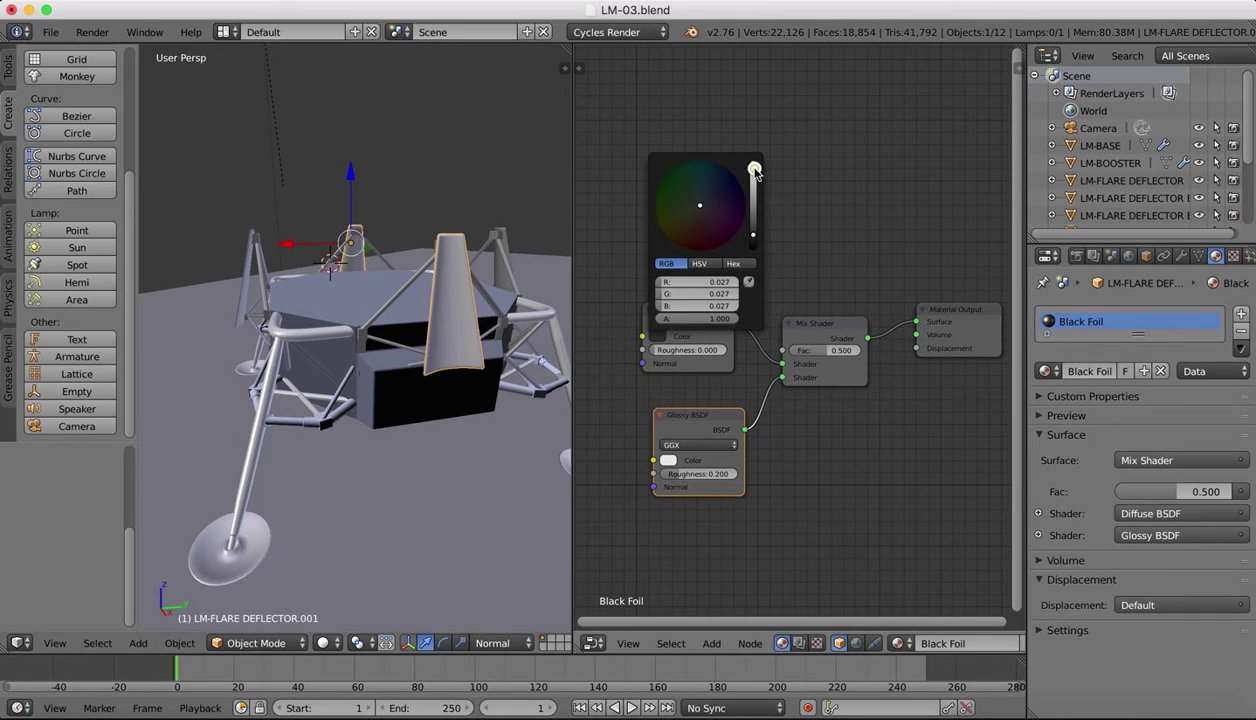
click(669, 460)
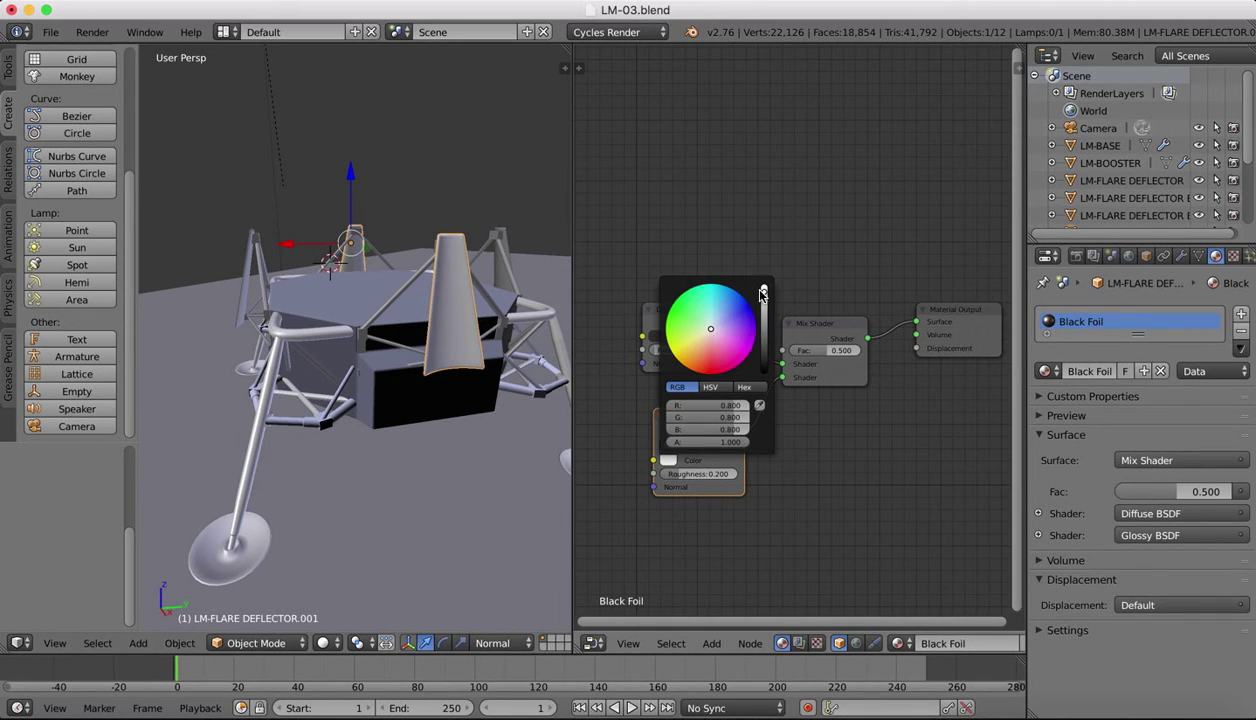
scroll(764, 295, down, 12)
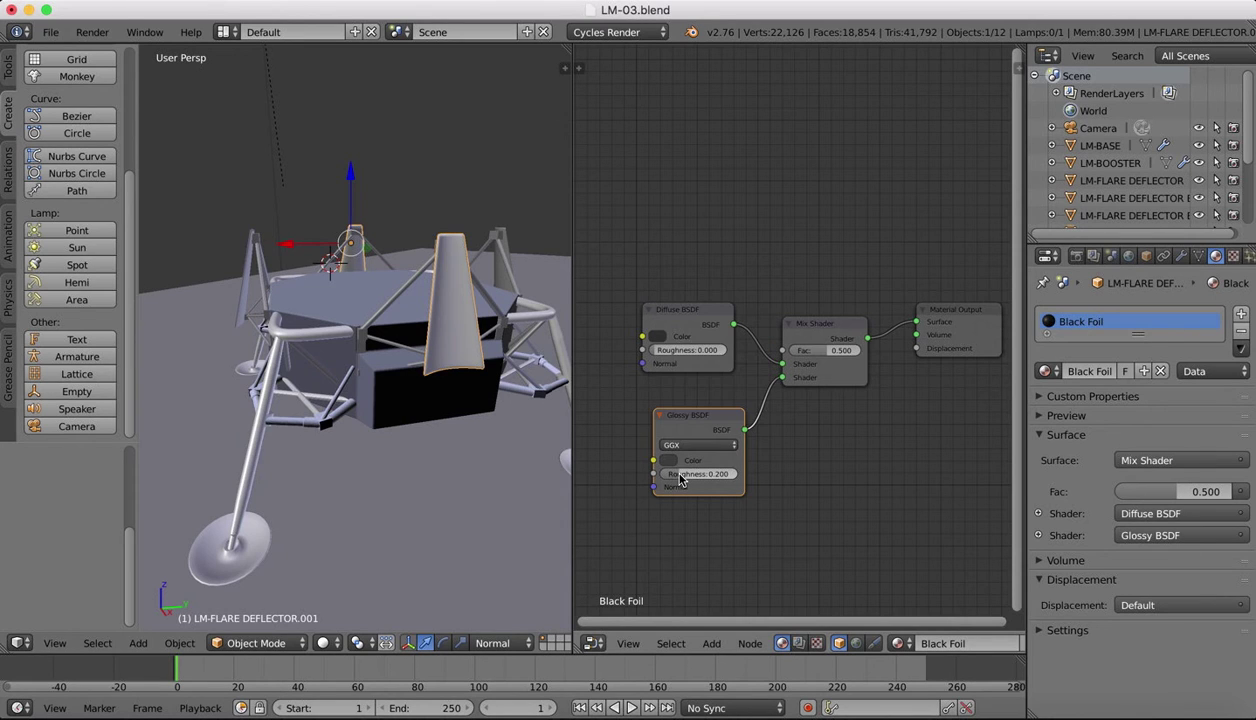
drag(820, 352, 819, 353)
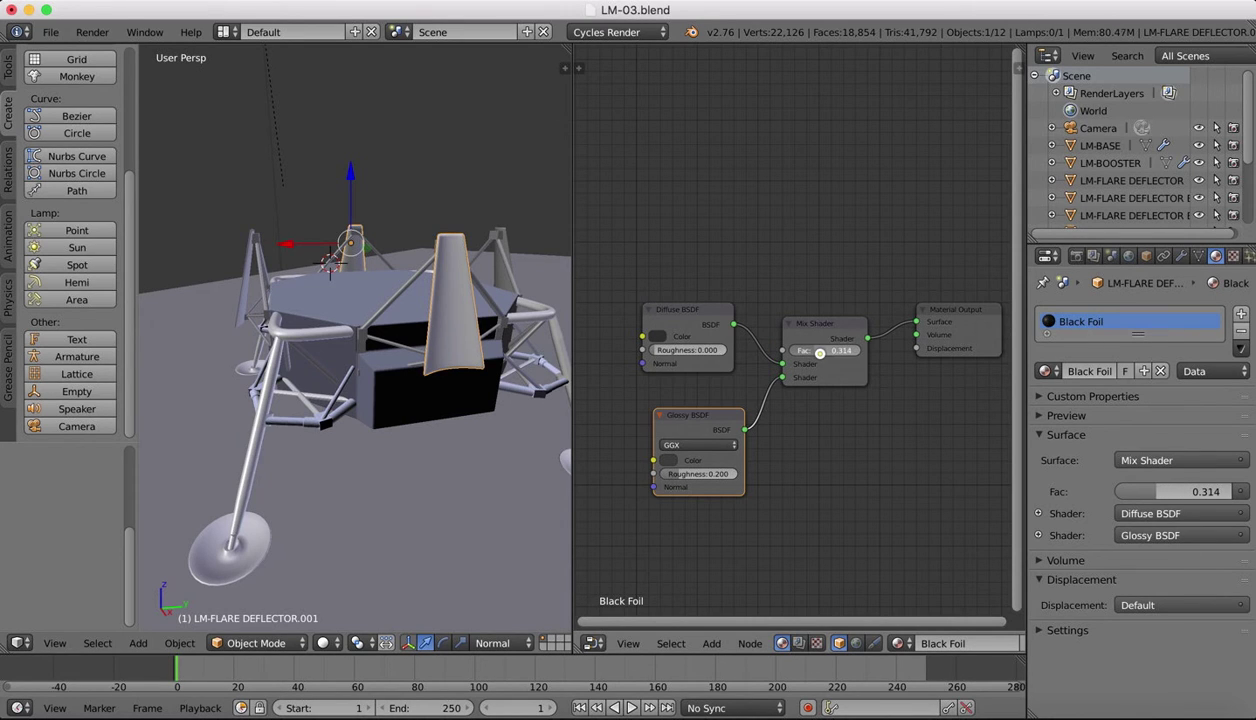
click(323, 643)
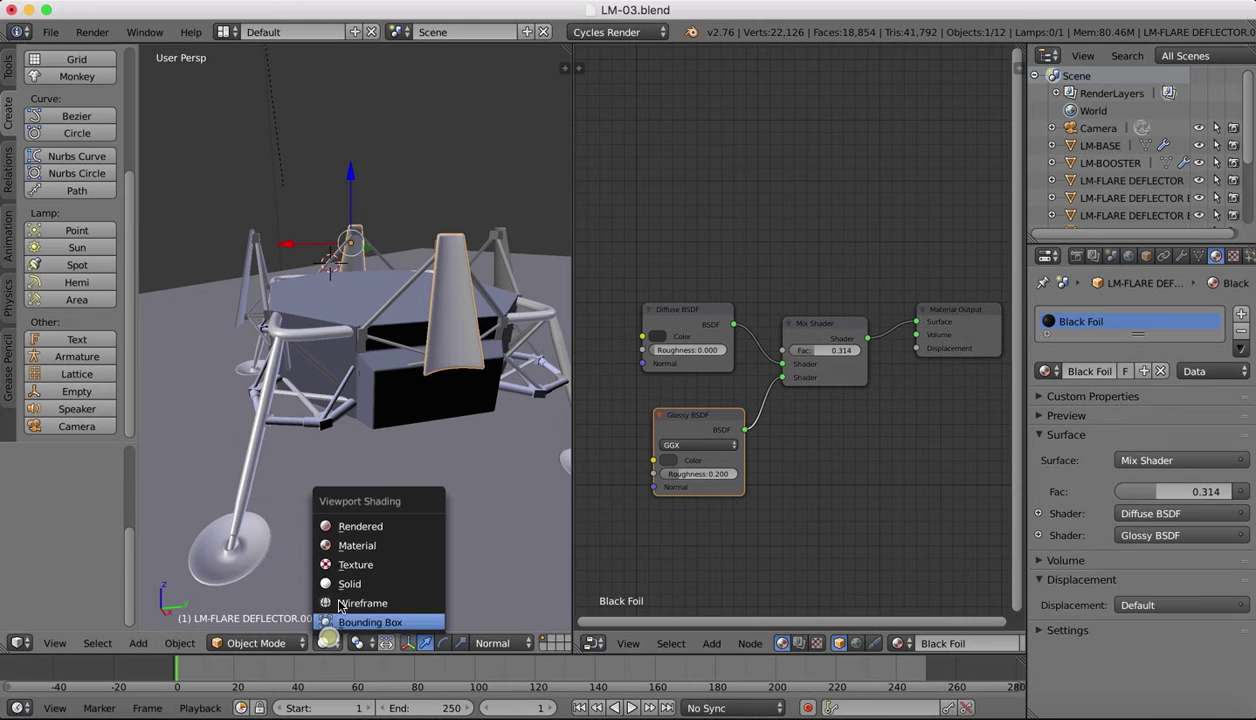
Step: In rendered preview, set the Mix factor to 0.600 and lighten Glossy to about 0.395 grey
click(341, 528)
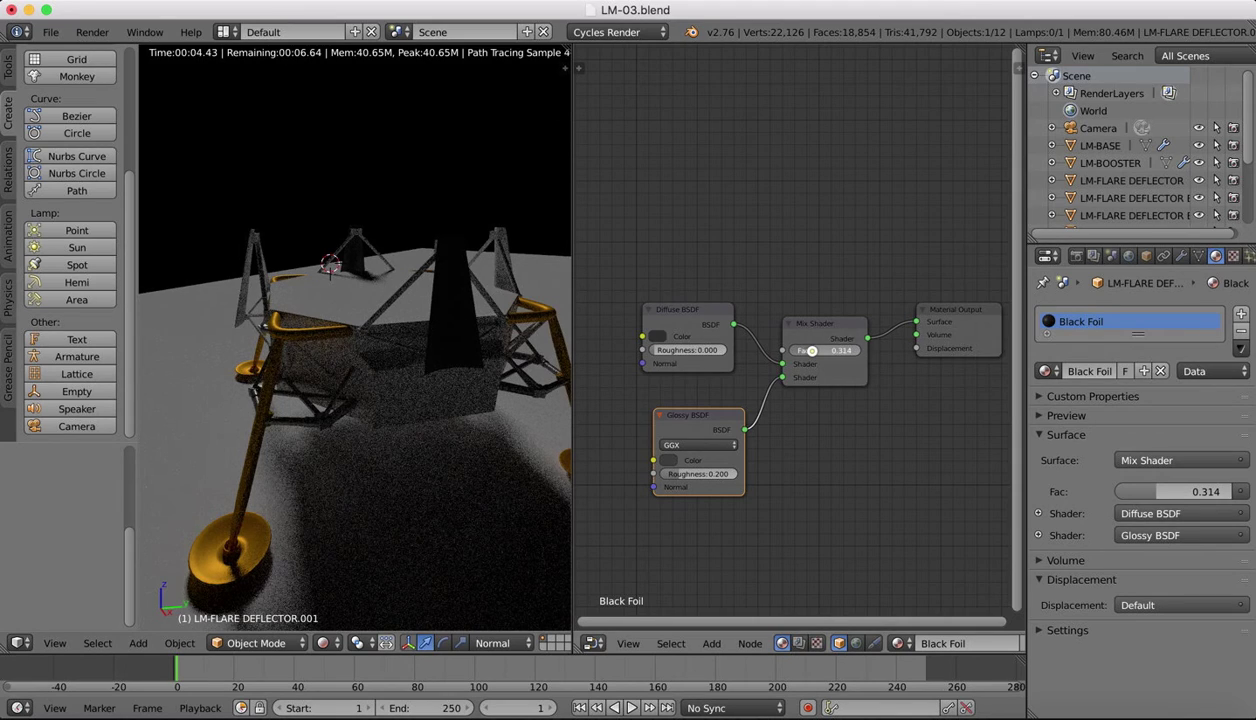
drag(810, 349, 806, 352)
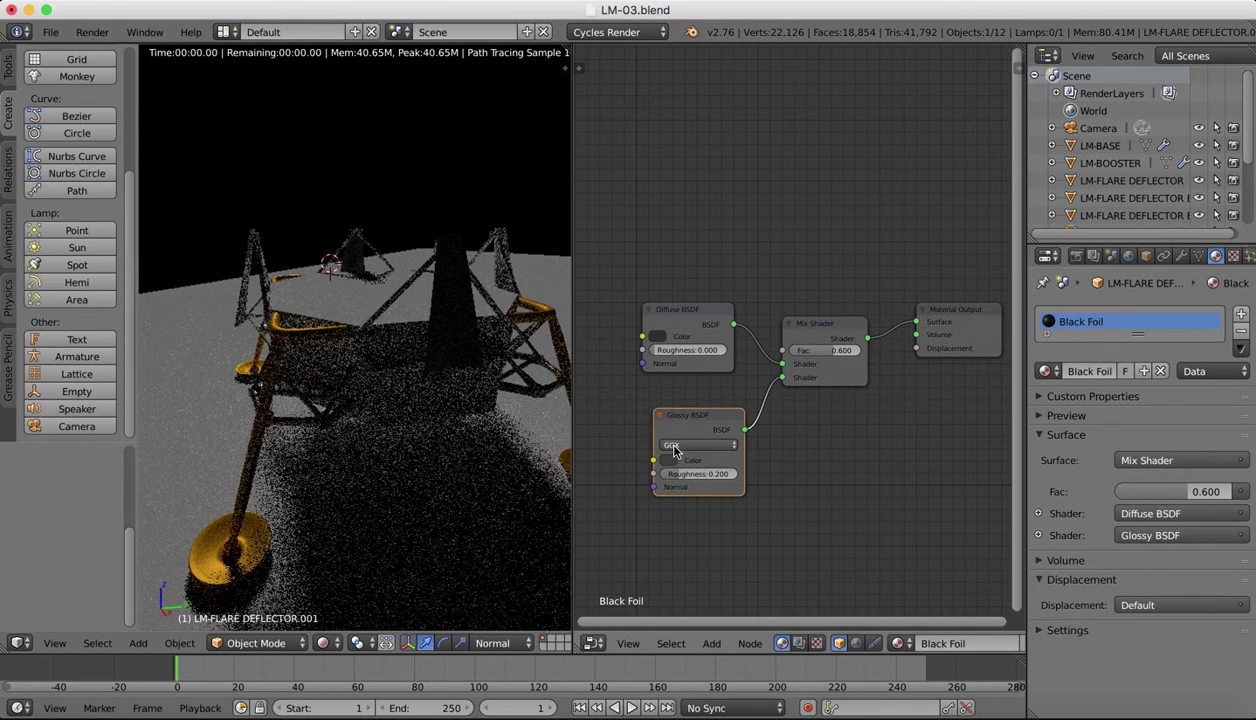
click(666, 459)
click(672, 461)
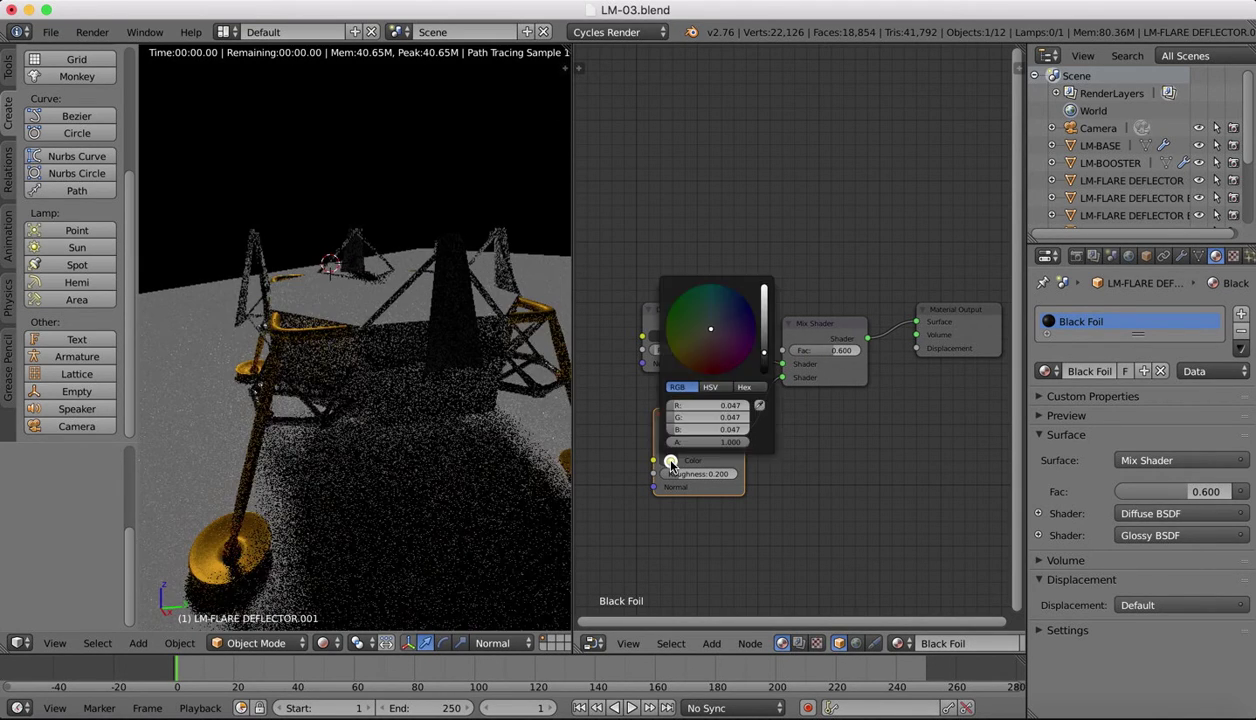
scroll(710, 330, up, 10)
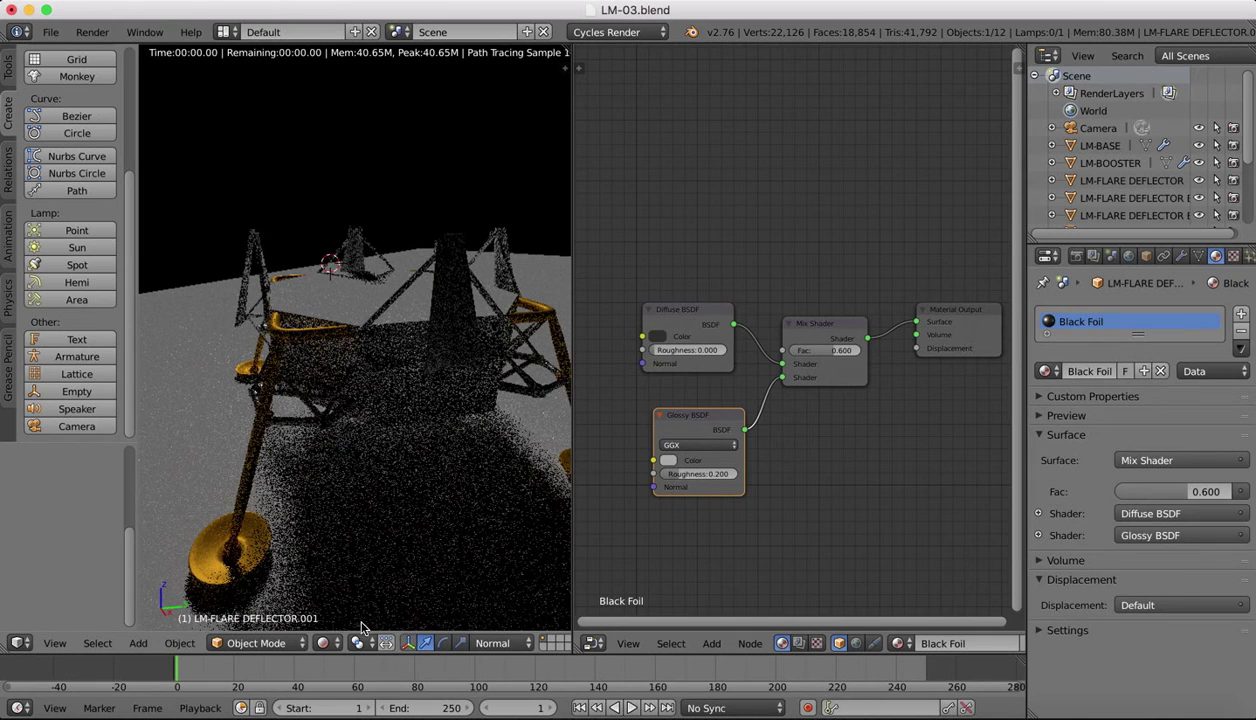
Step: Return to solid shading and compare with the lander reference photo
click(323, 643)
click(345, 592)
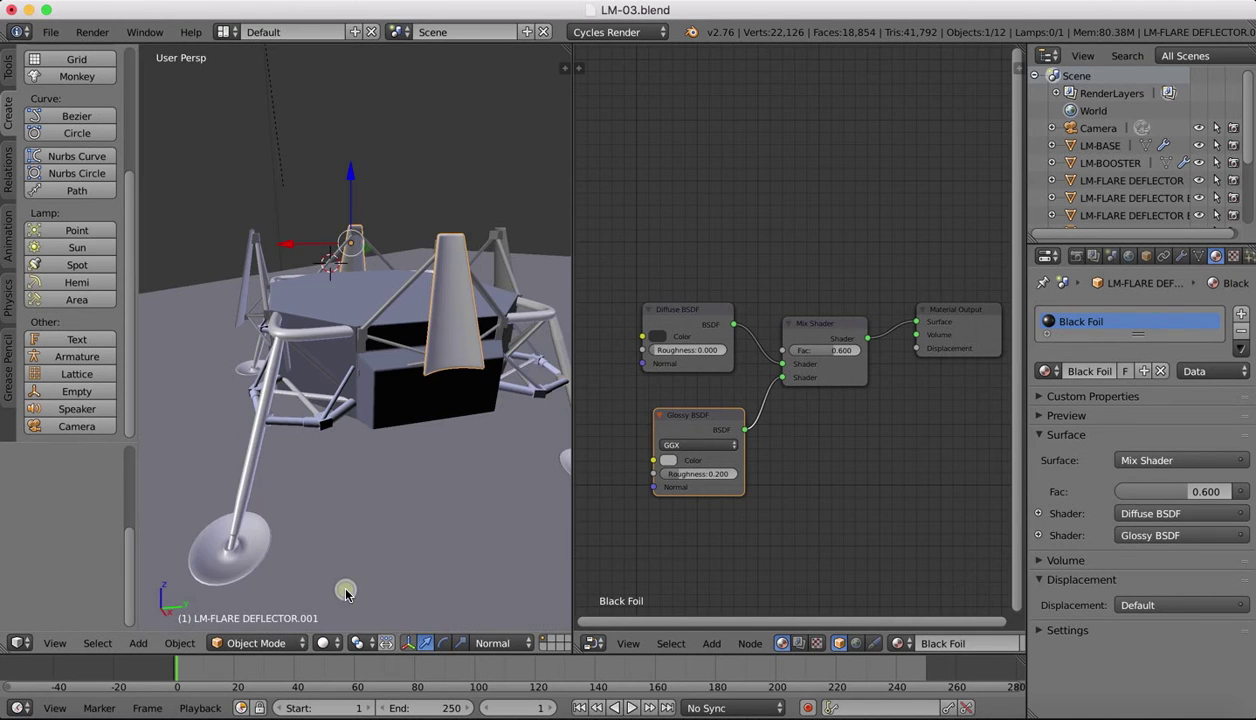
click(1009, 706)
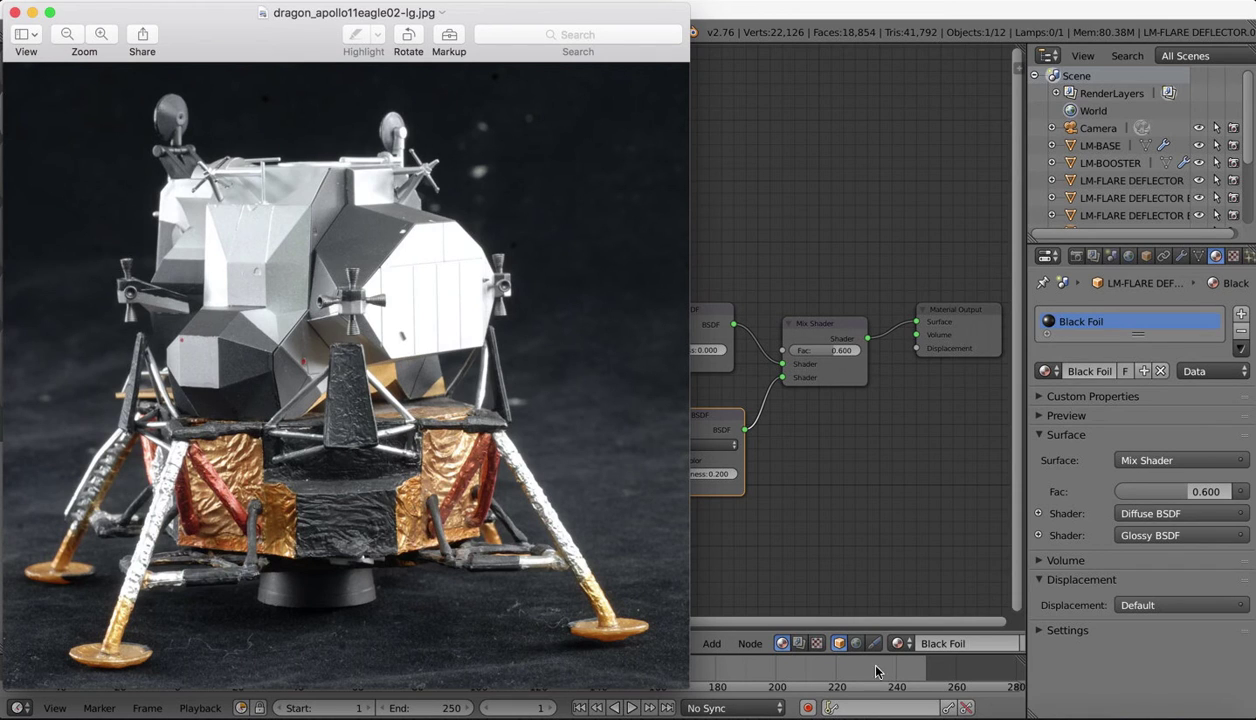
click(990, 707)
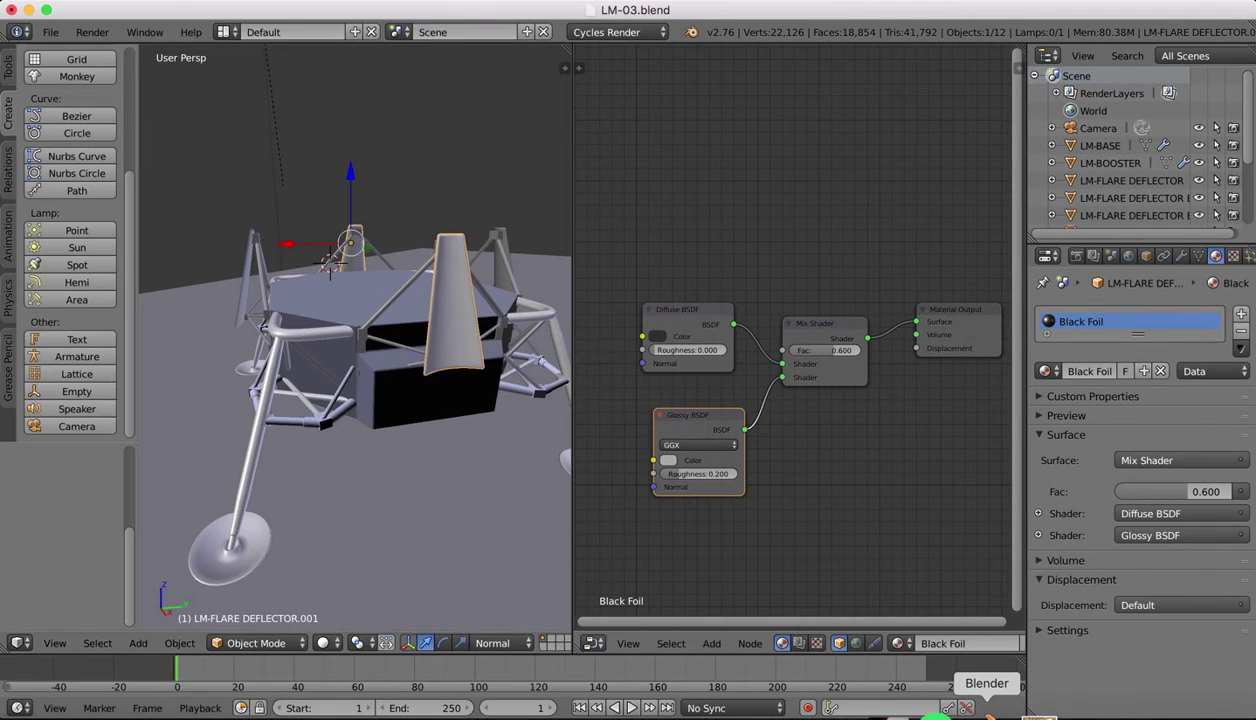
Step: Assign the existing Silver Foil material to both flare deflector brackets
right_click(405, 282)
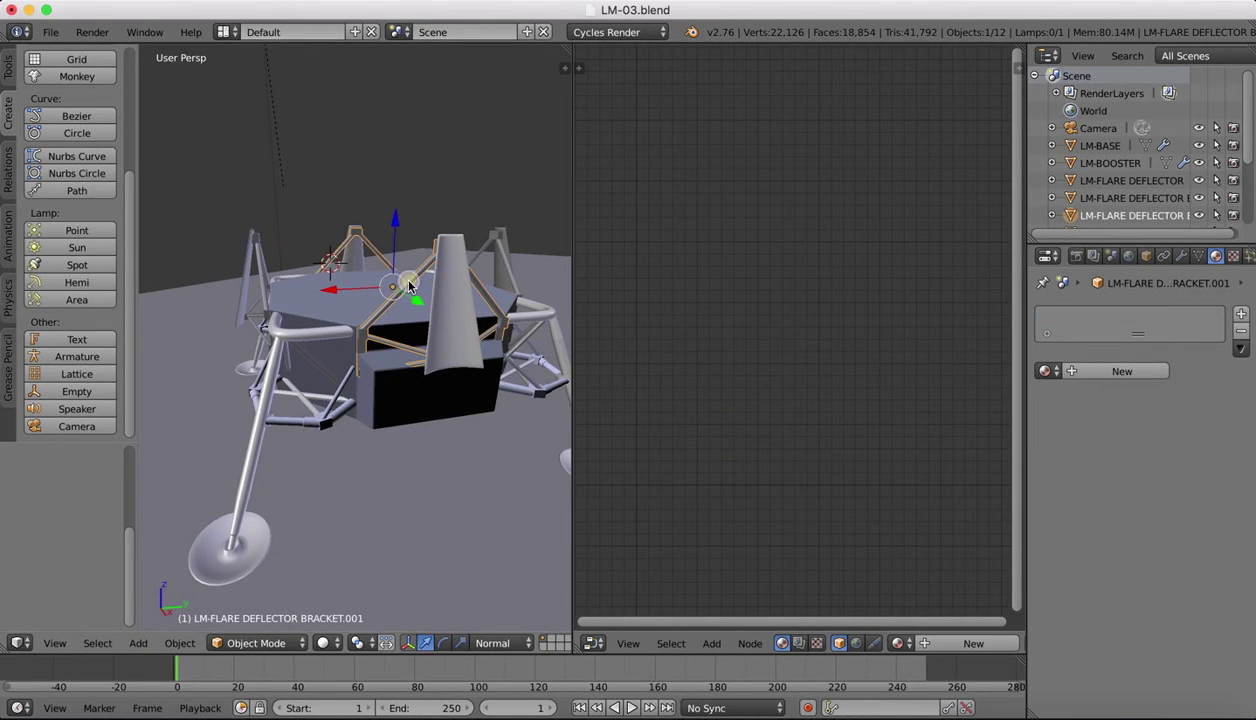
click(1242, 315)
click(1058, 373)
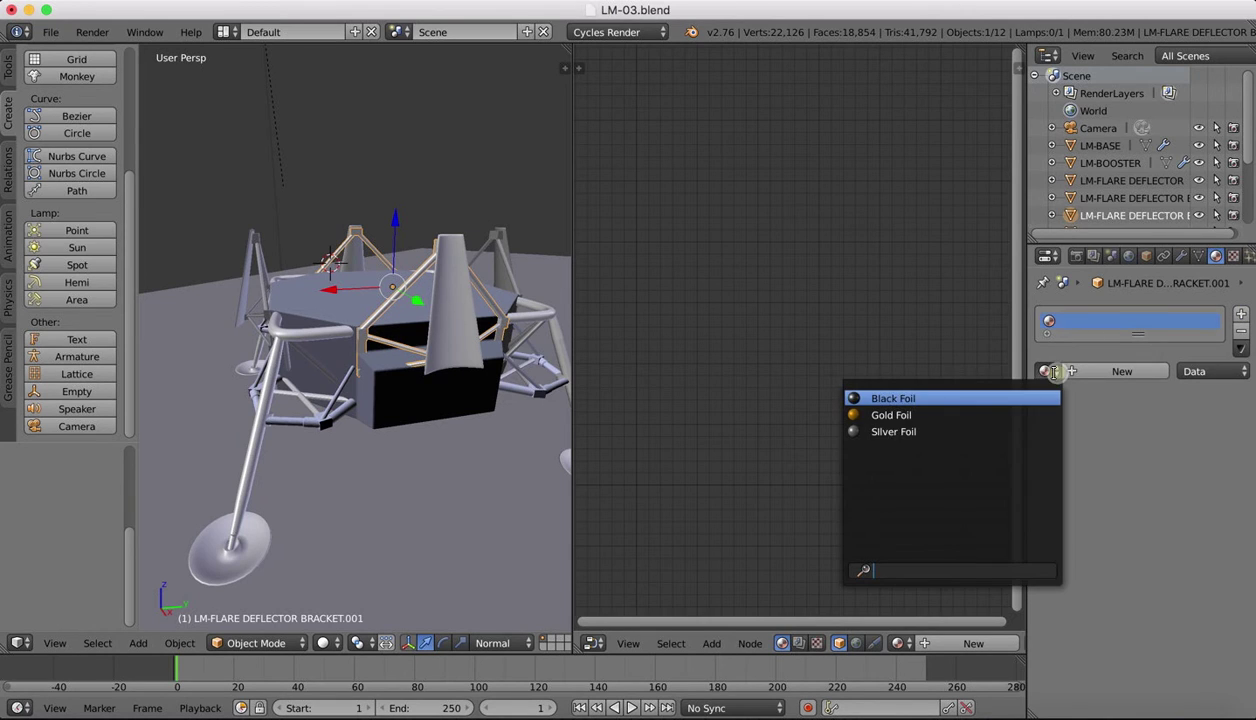
click(892, 431)
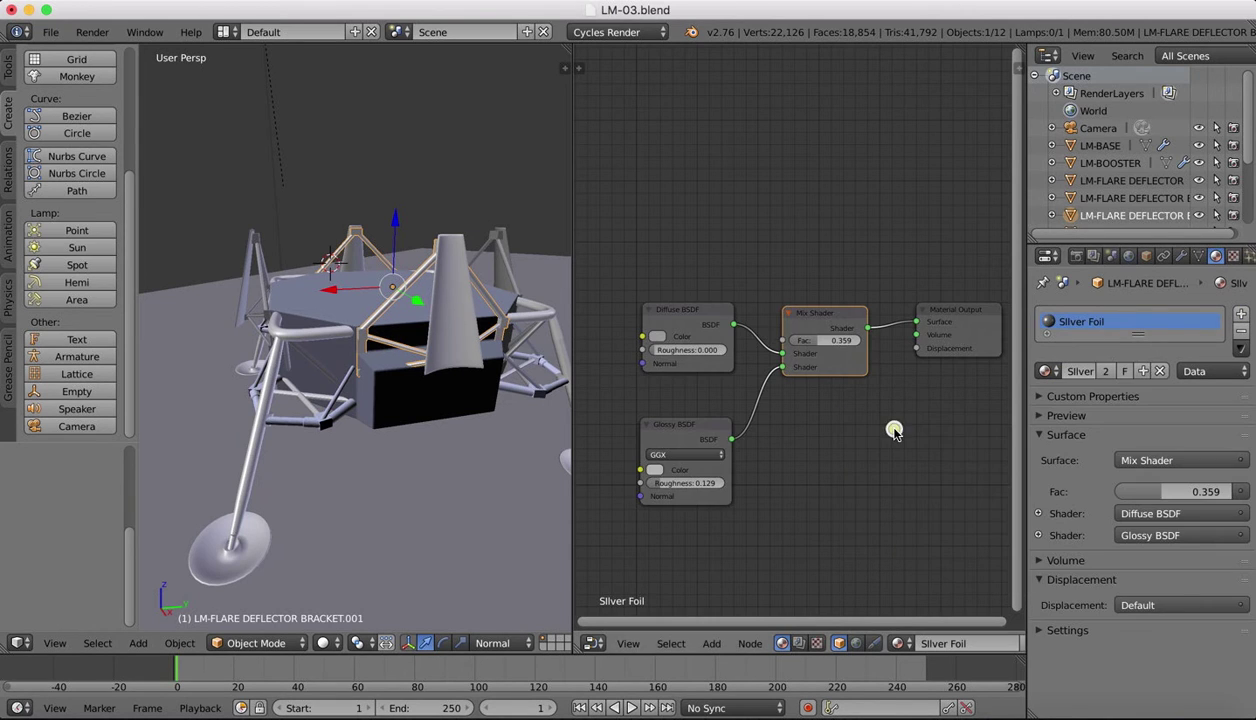
right_click(258, 265)
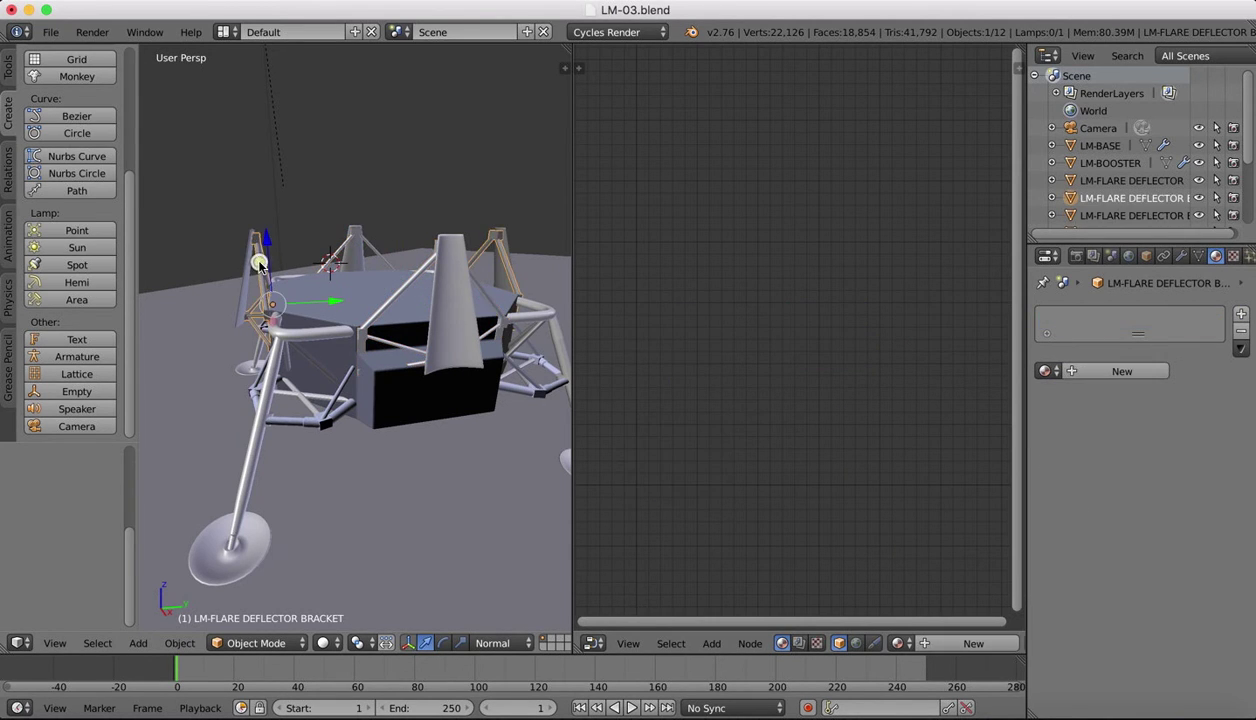
click(1242, 315)
click(1045, 371)
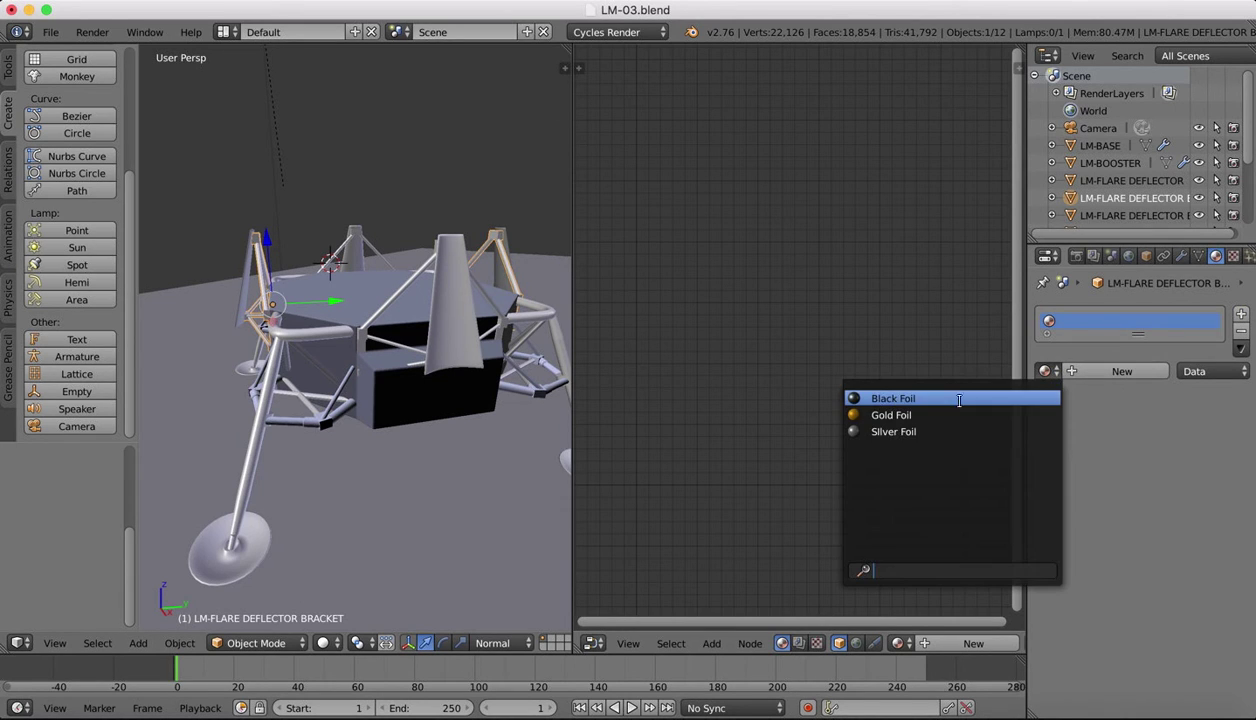
click(895, 432)
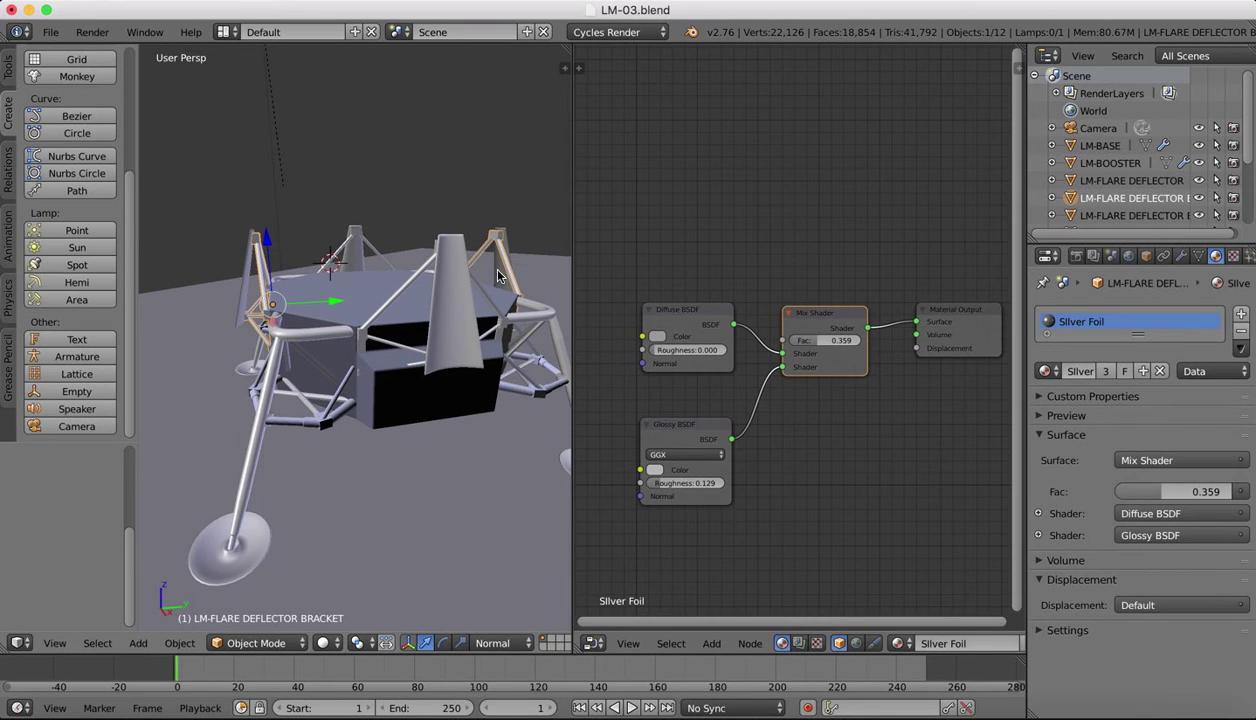
Step: Assign Black Foil to LM-FLARE DEFLECTOR, then select LM-LEGS and LM-LEG SUPPORT to check materials
right_click(456, 292)
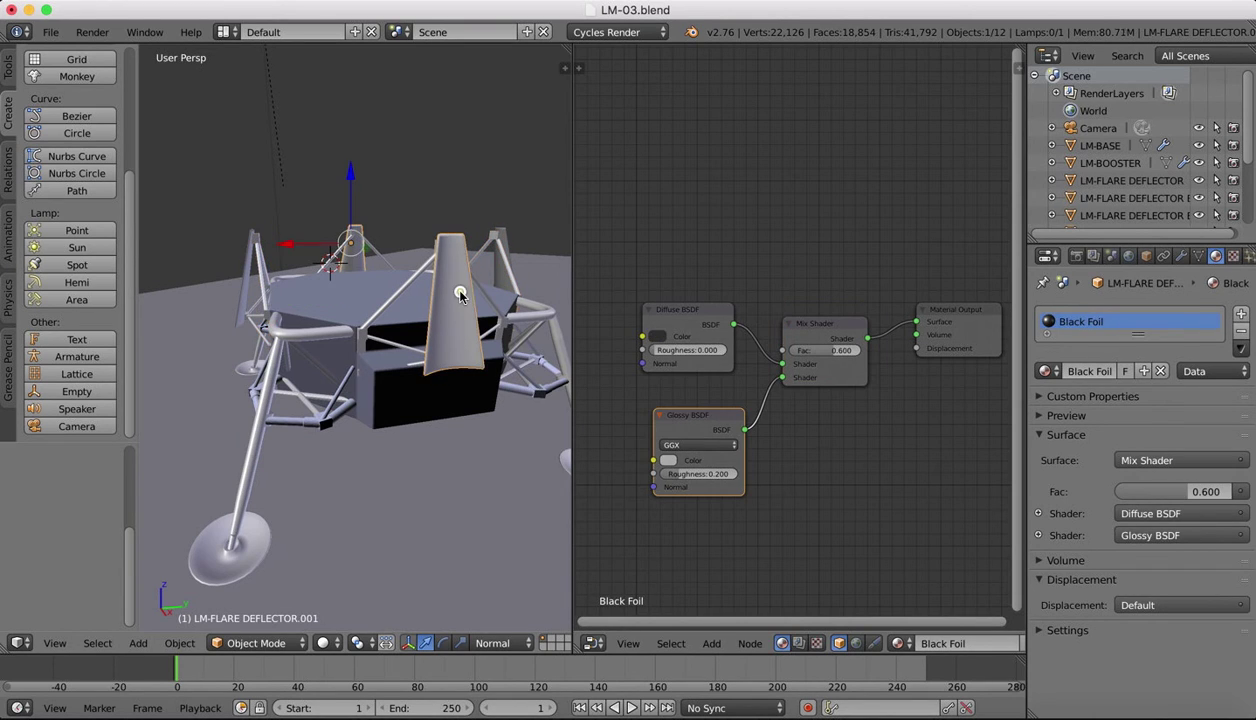
right_click(248, 278)
click(1241, 314)
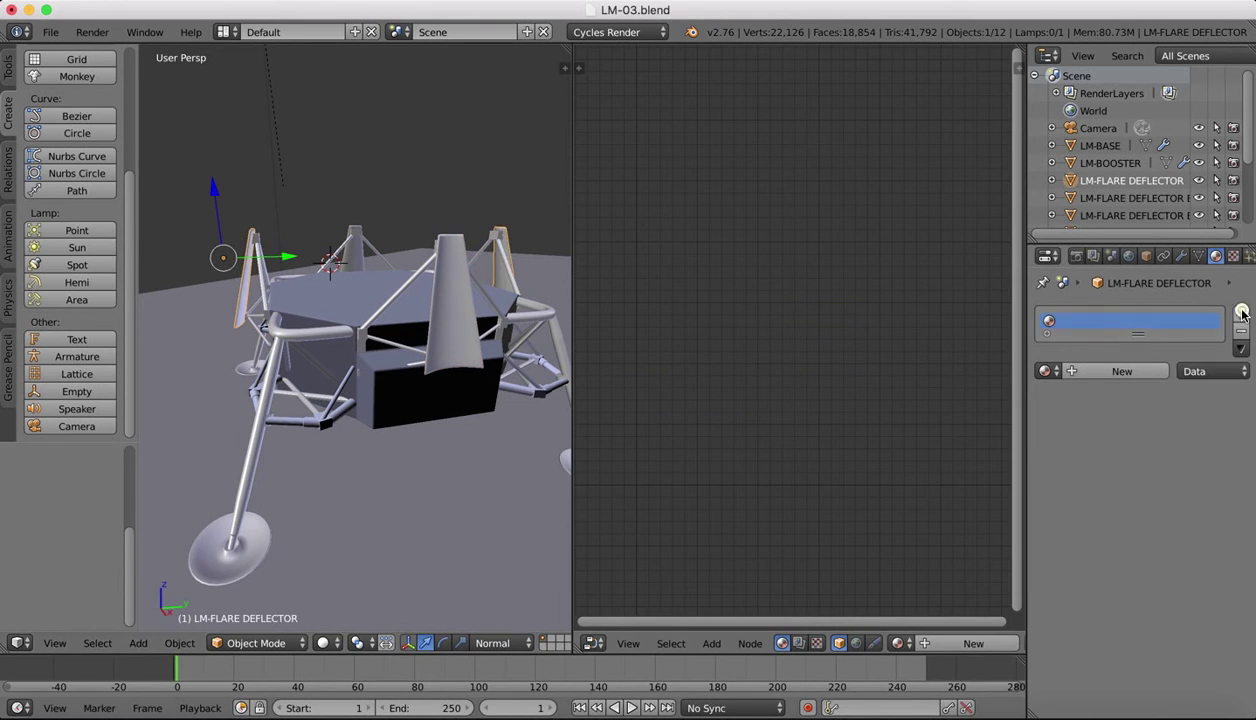
click(1046, 371)
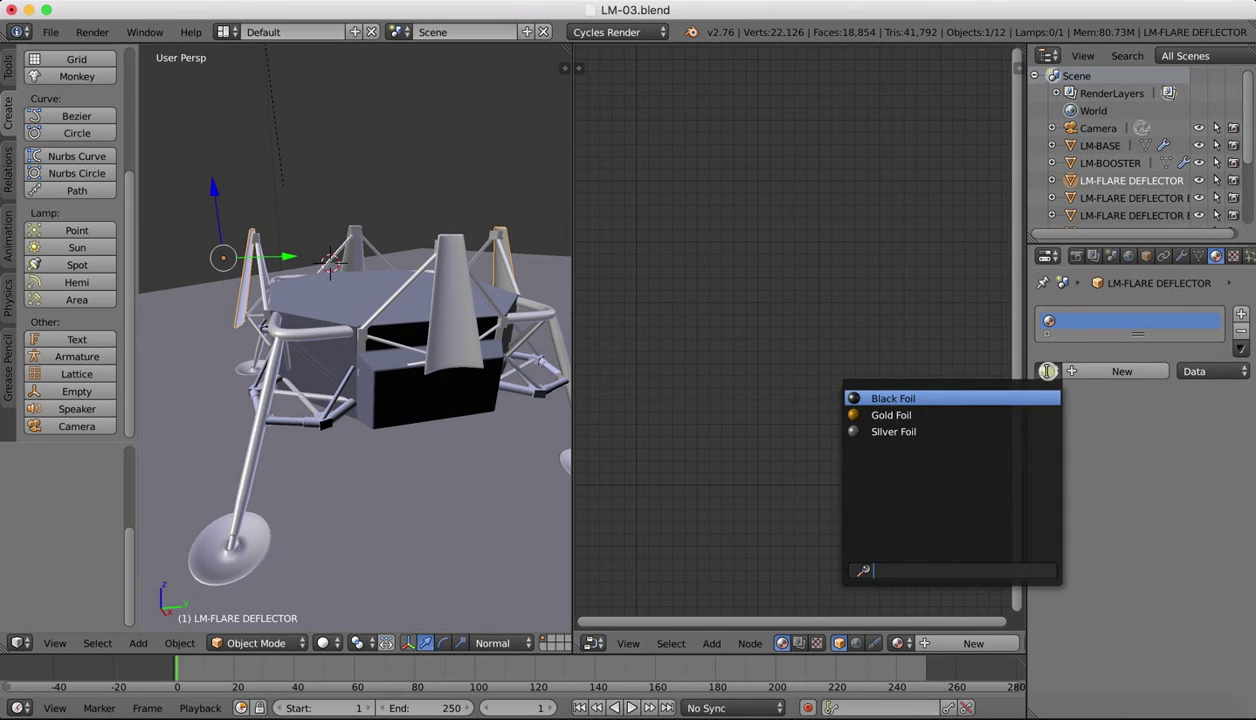
click(893, 398)
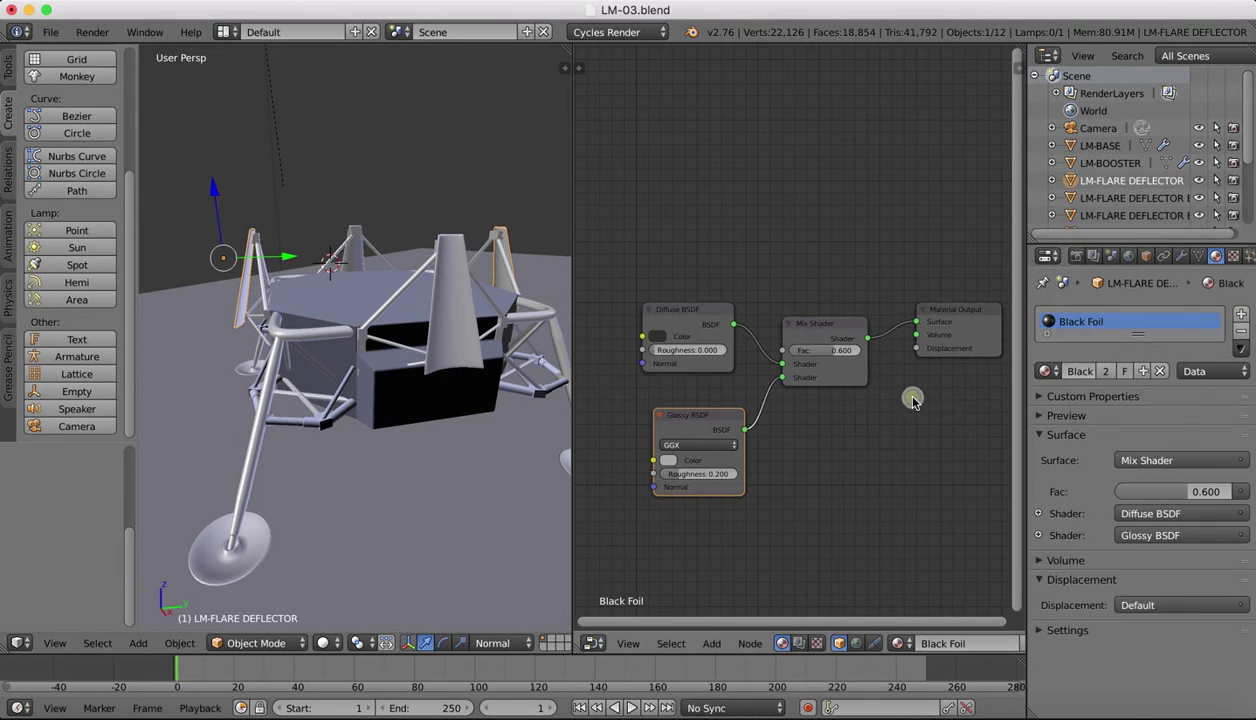
right_click(248, 372)
right_click(330, 420)
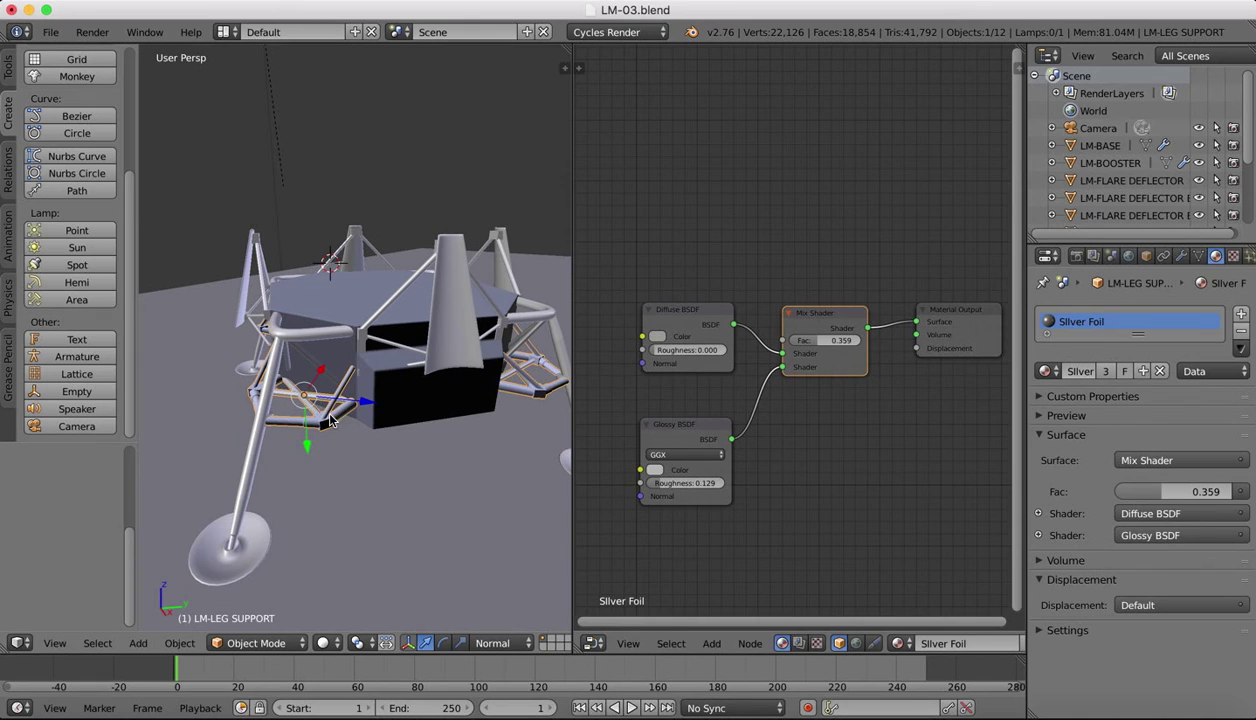
Step: Preview in rendered shading and merge the 3D view over the node editor
click(323, 643)
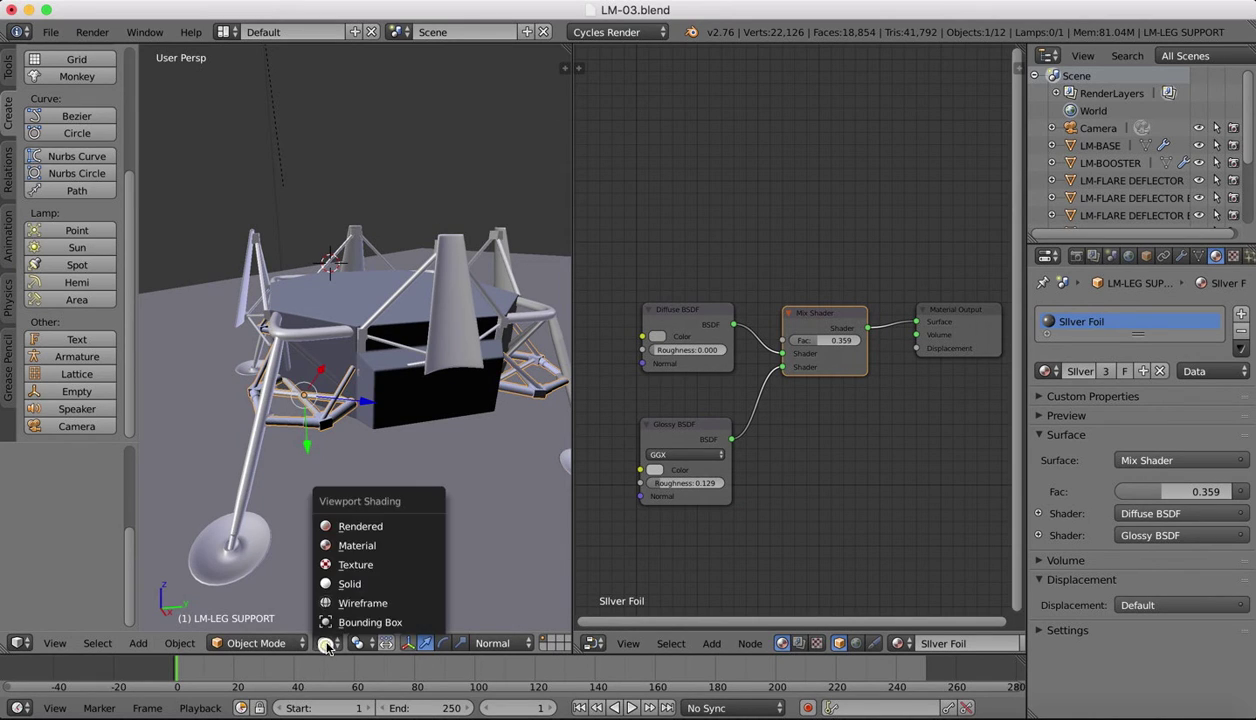
click(365, 517)
drag(568, 43, 775, 76)
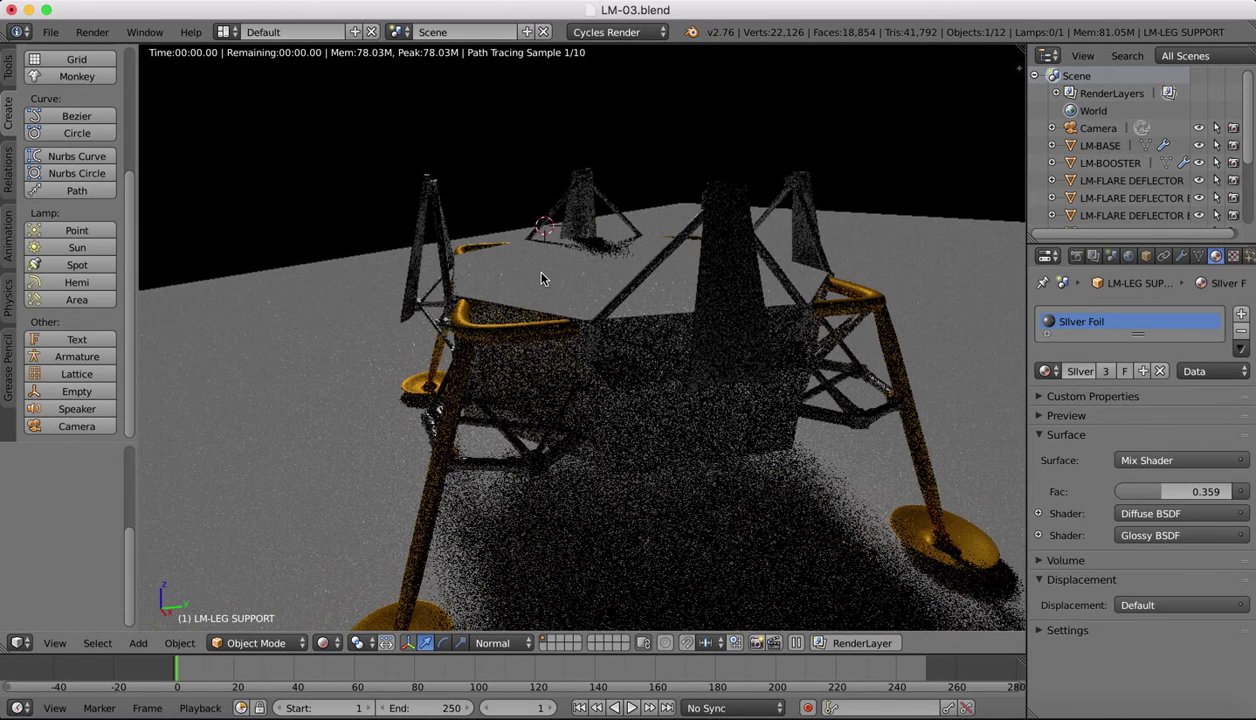
Step: Select LM-BASE, return to solid shading, check the reference photo, and add an empty material slot
right_click(531, 267)
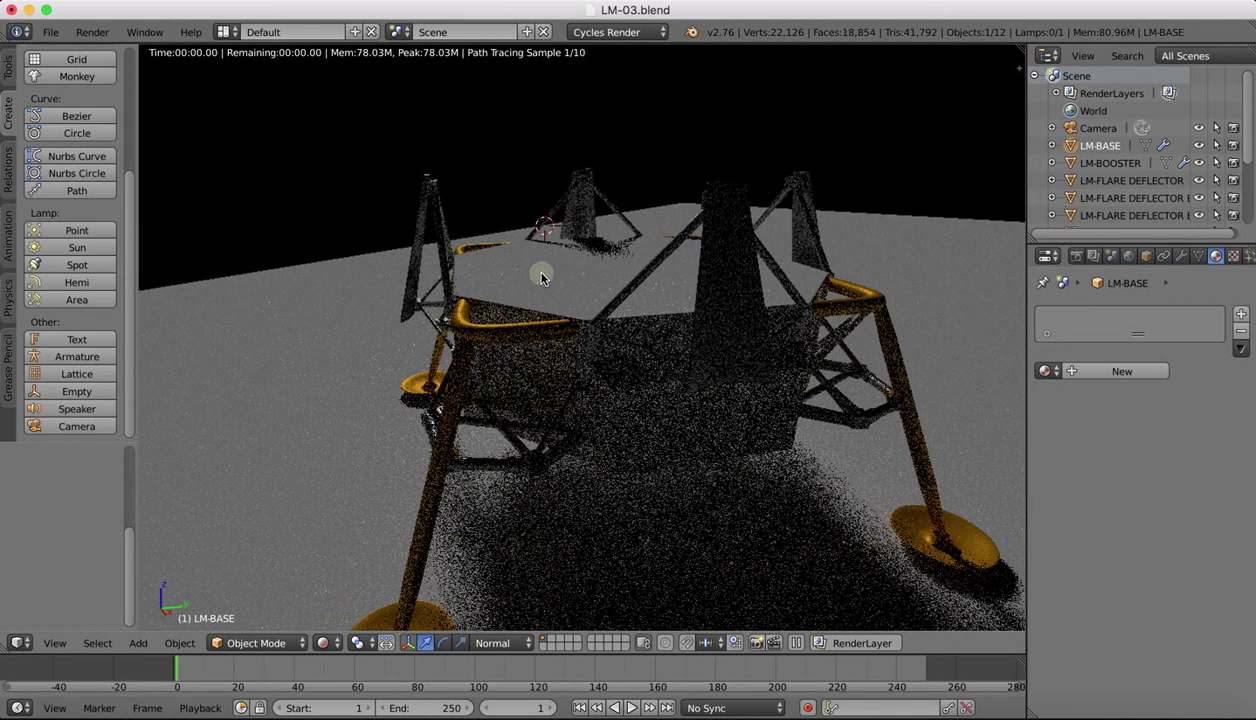
click(323, 643)
click(349, 584)
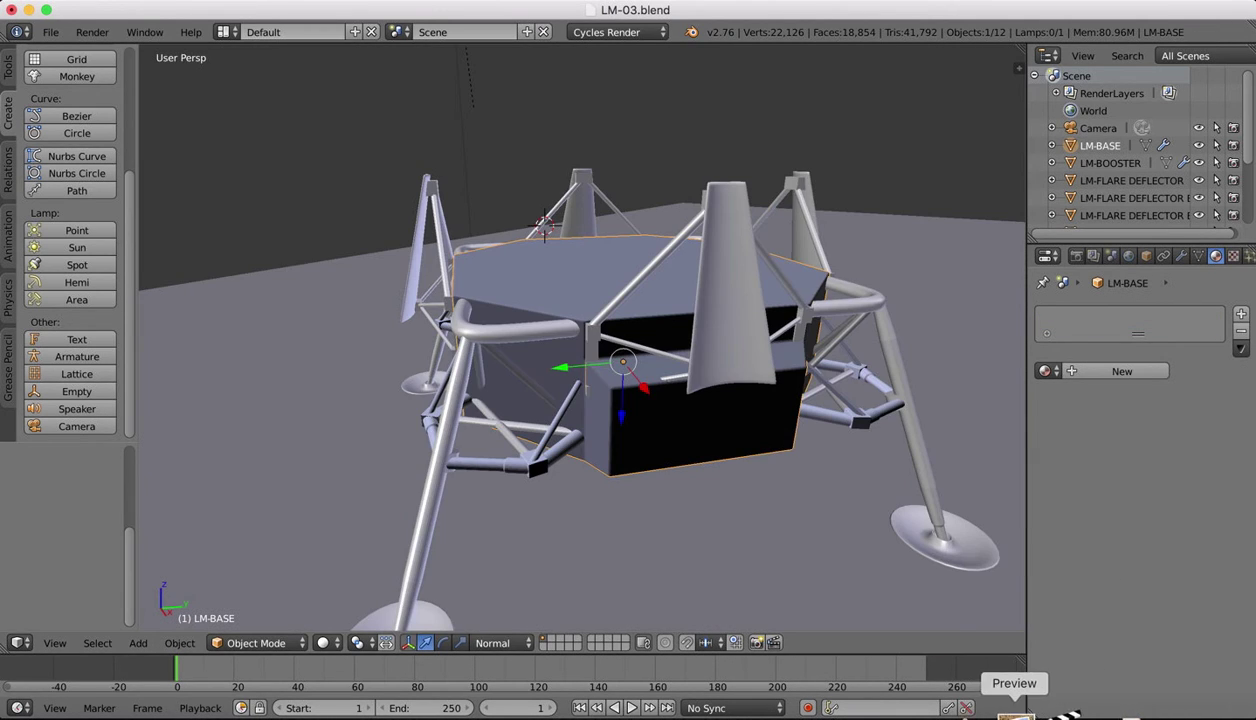
click(1003, 705)
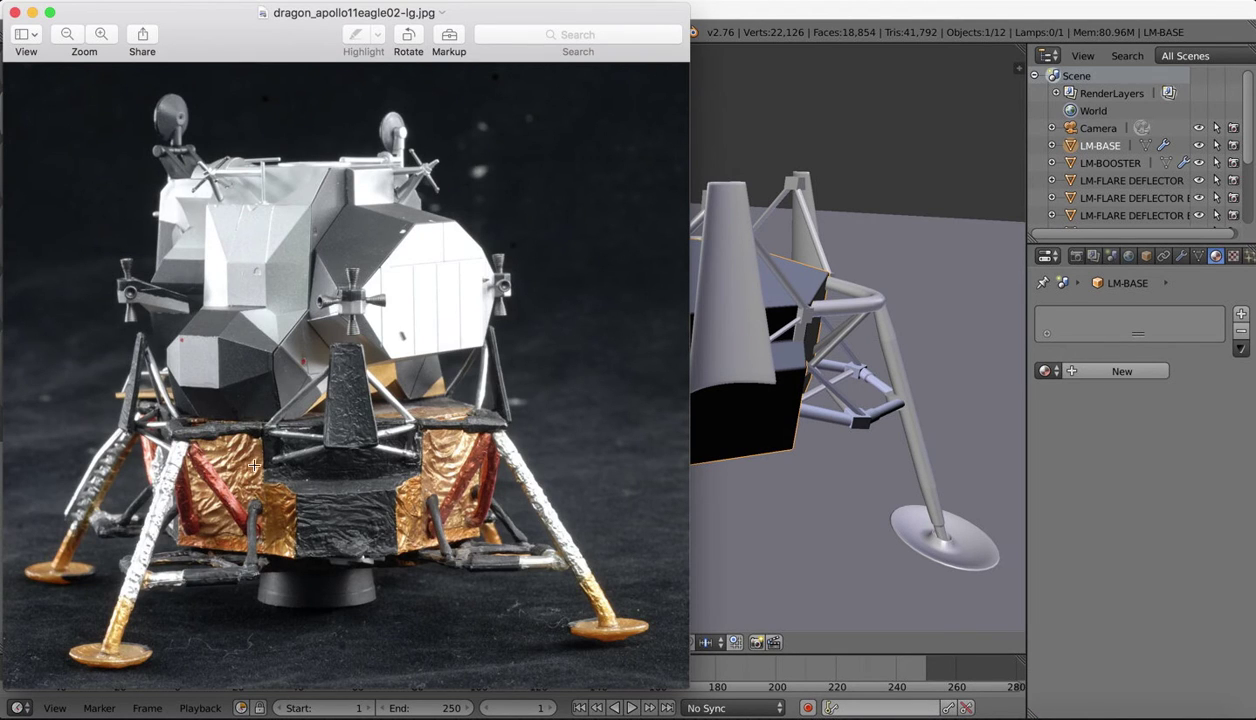
click(955, 710)
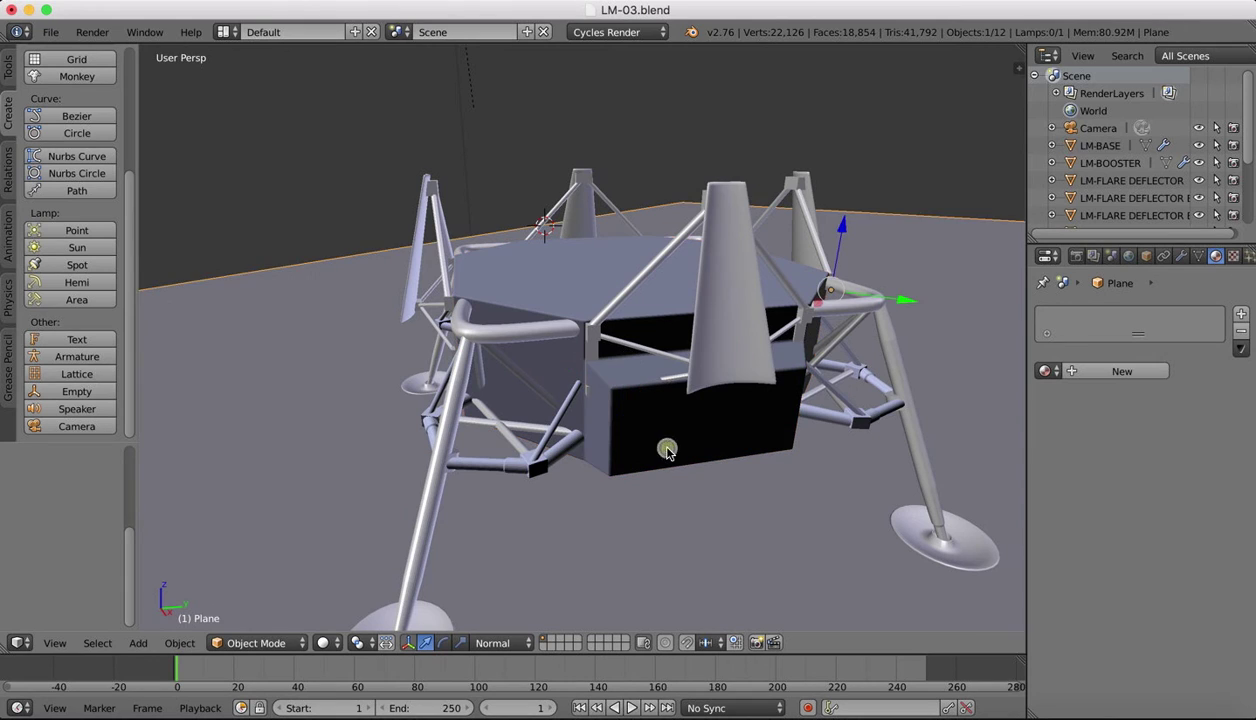
click(1241, 313)
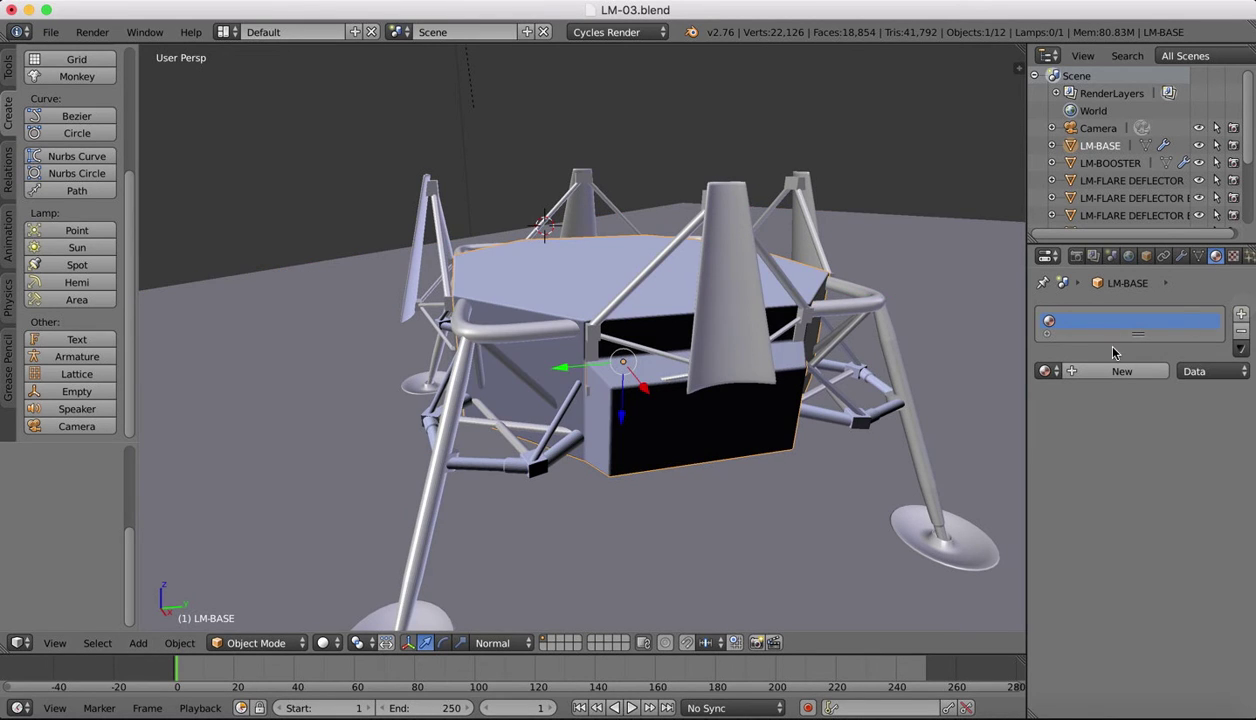
Step: Put the existing Gold Foil material in LM-BASE's new slot and enter Edit Mode
click(1045, 371)
click(908, 414)
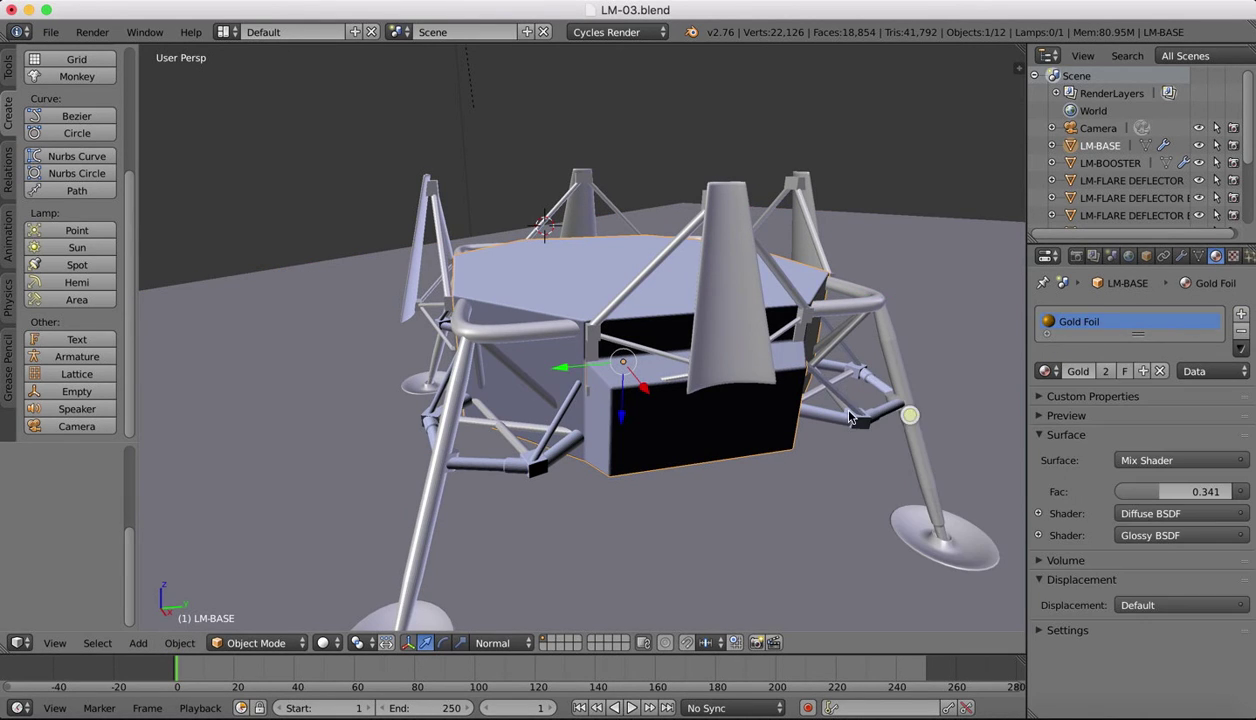
key(Tab)
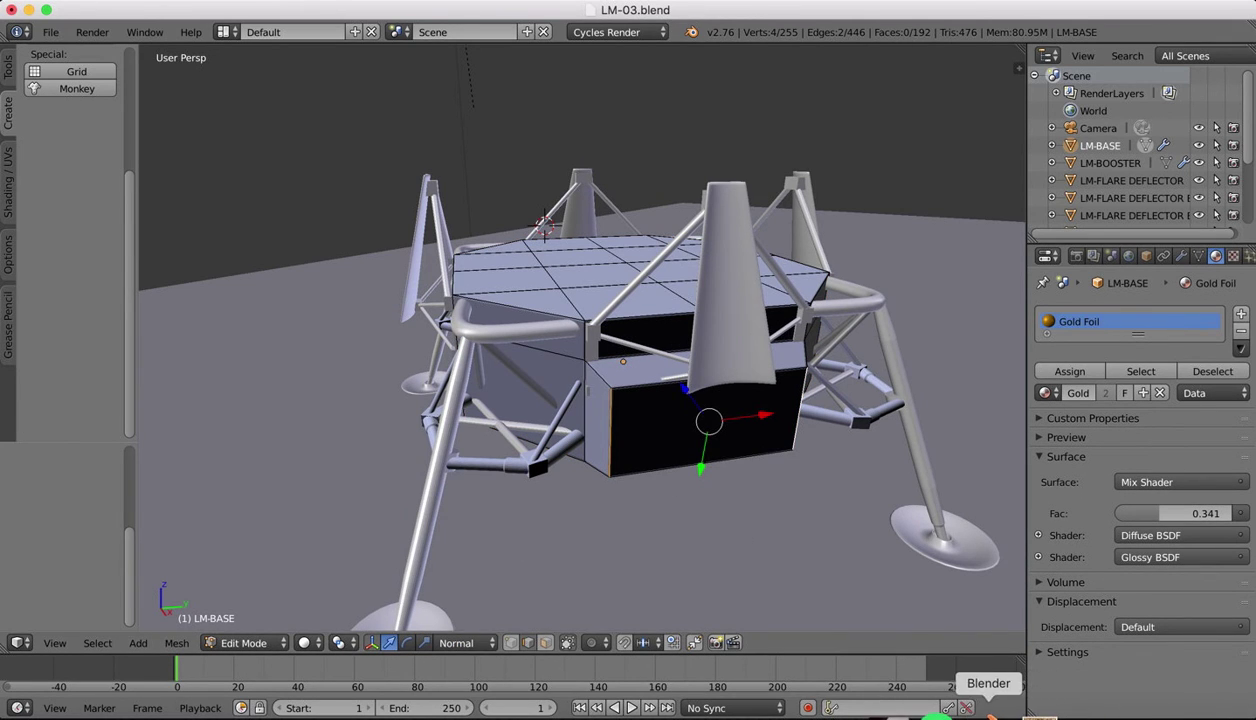
click(1013, 714)
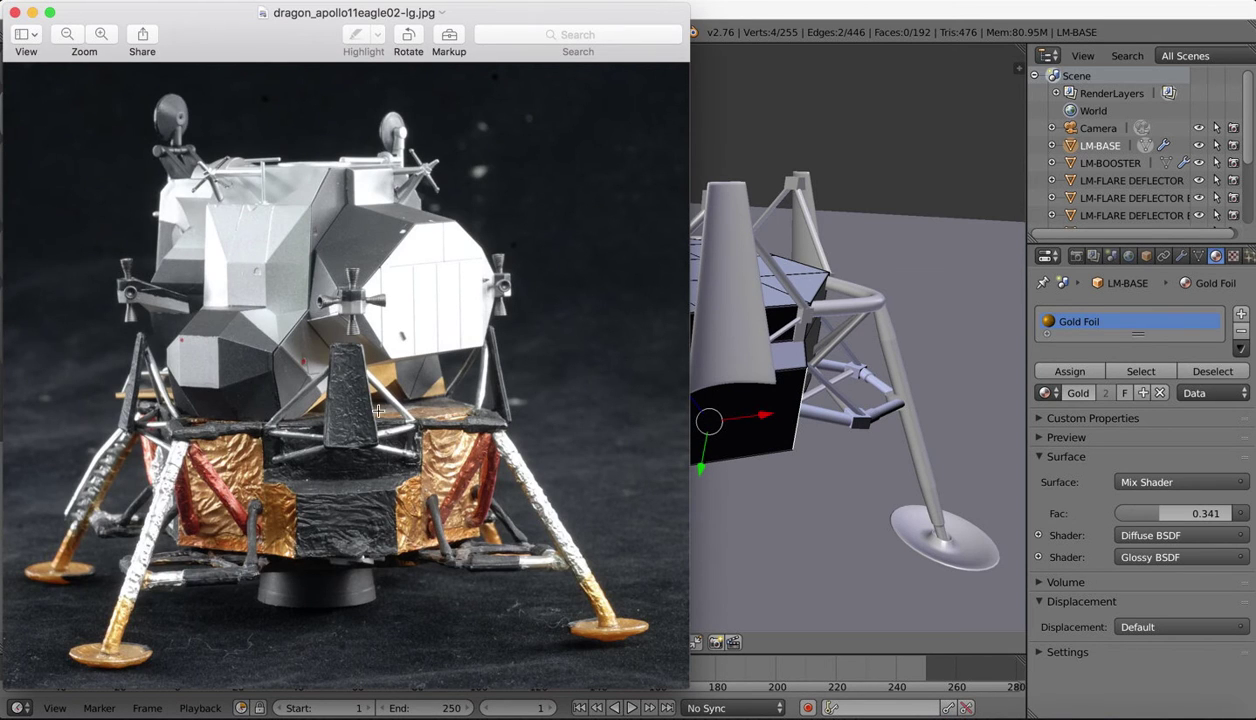
click(1060, 714)
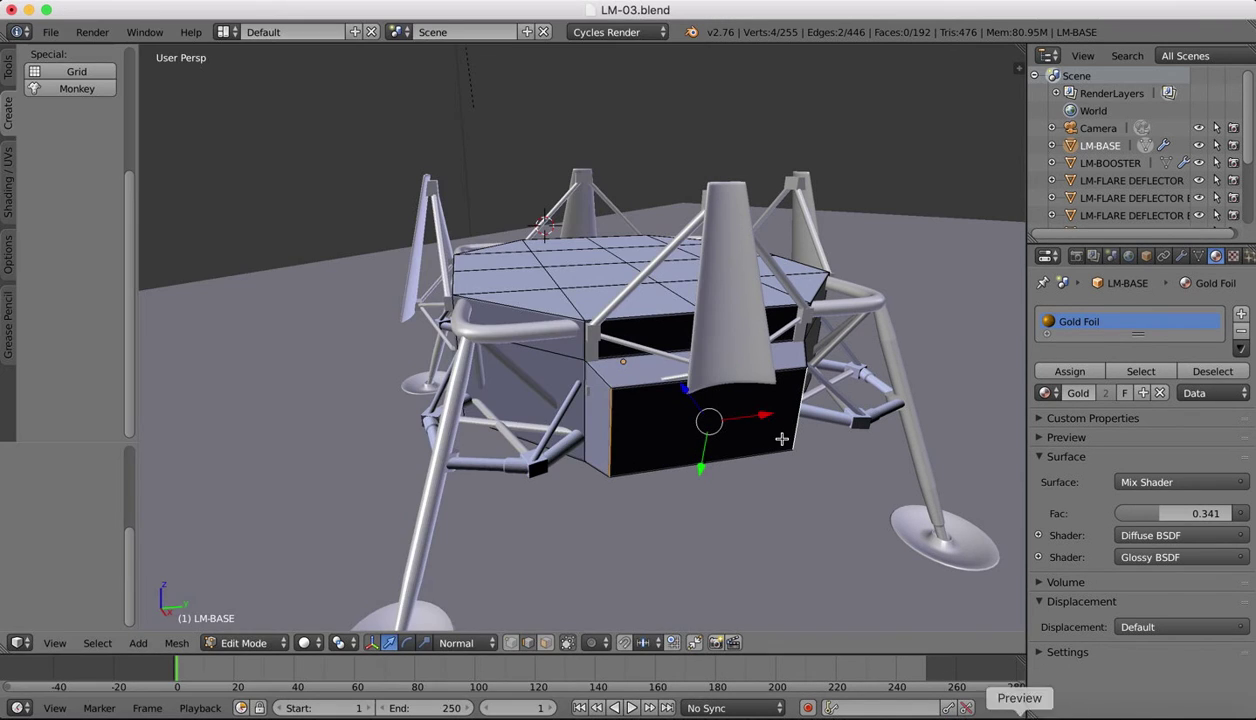
Step: In face select mode, select the six faces of the front box
click(545, 642)
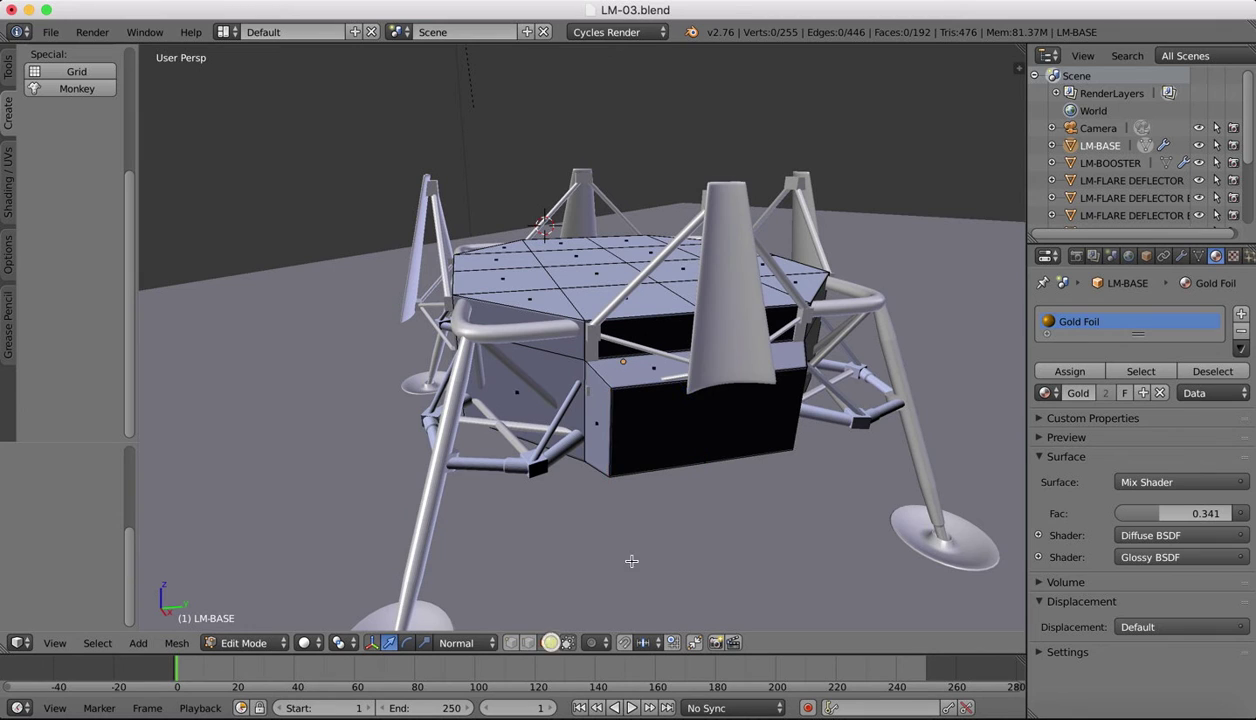
right_click(664, 442)
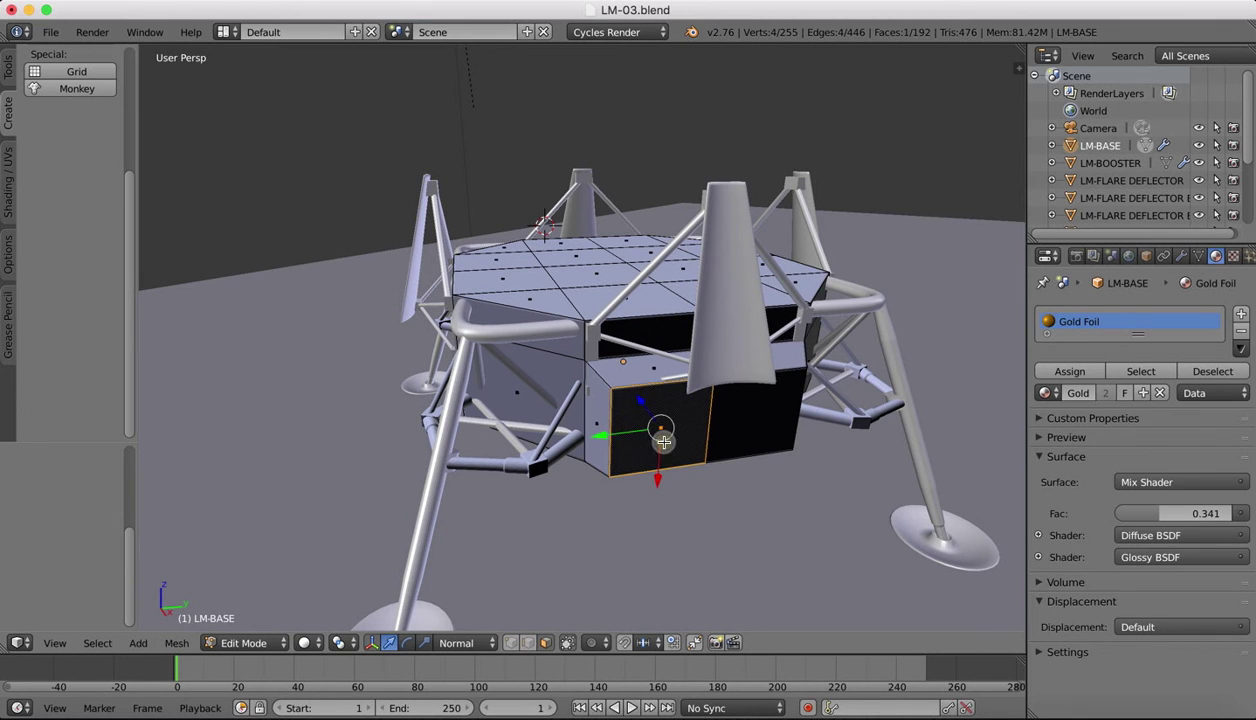
shift+right_click(751, 435)
shift+right_click(624, 366)
shift+right_click(787, 352)
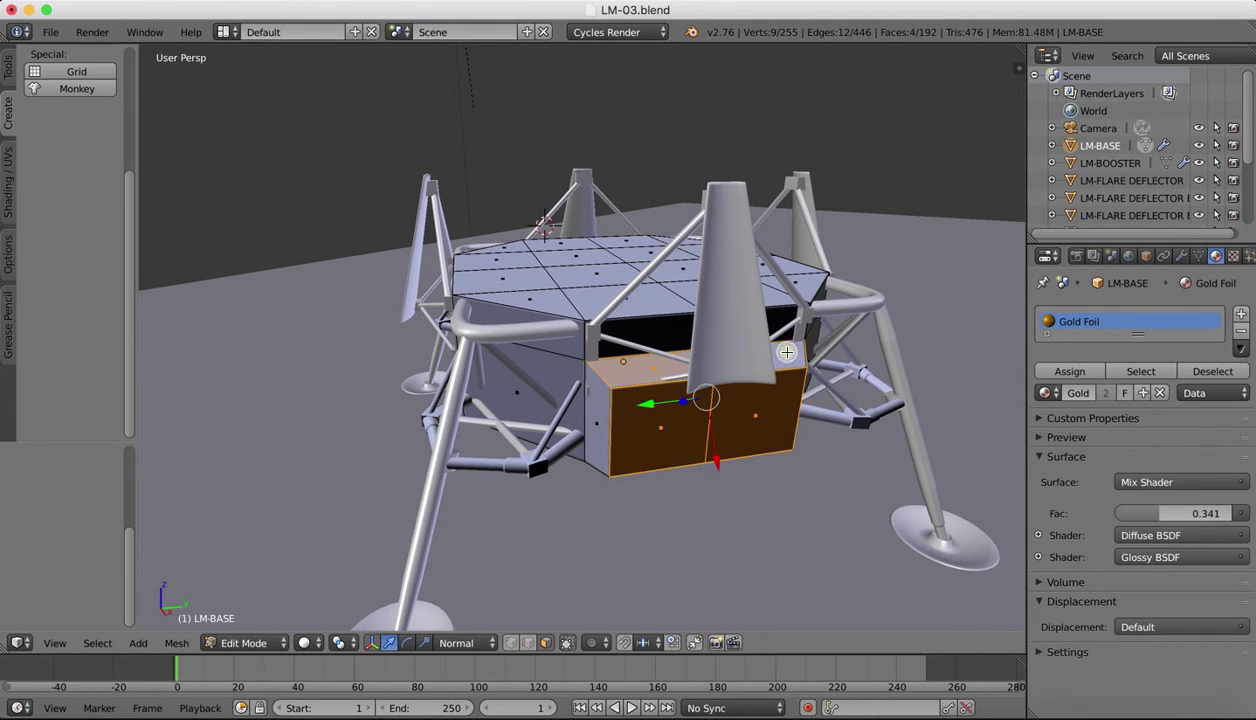
scroll(669, 297, left, 5)
shift+right_click(589, 372)
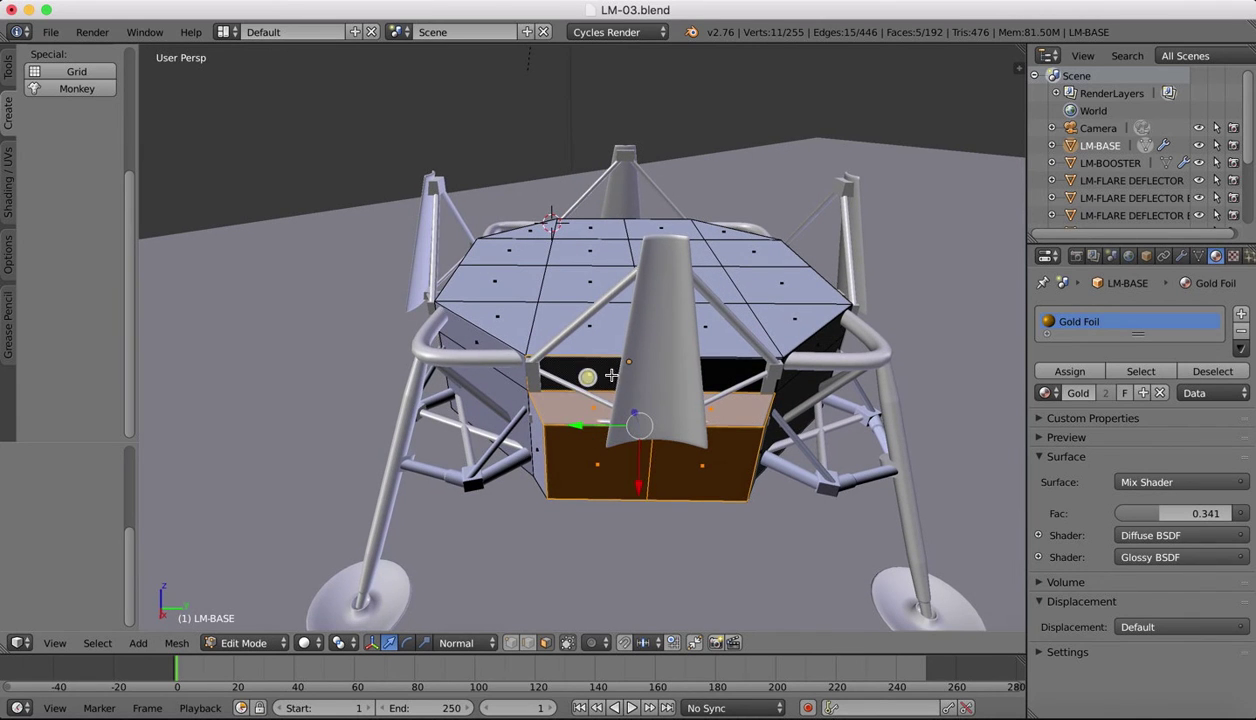
shift+right_click(723, 366)
scroll(616, 359, left, 5)
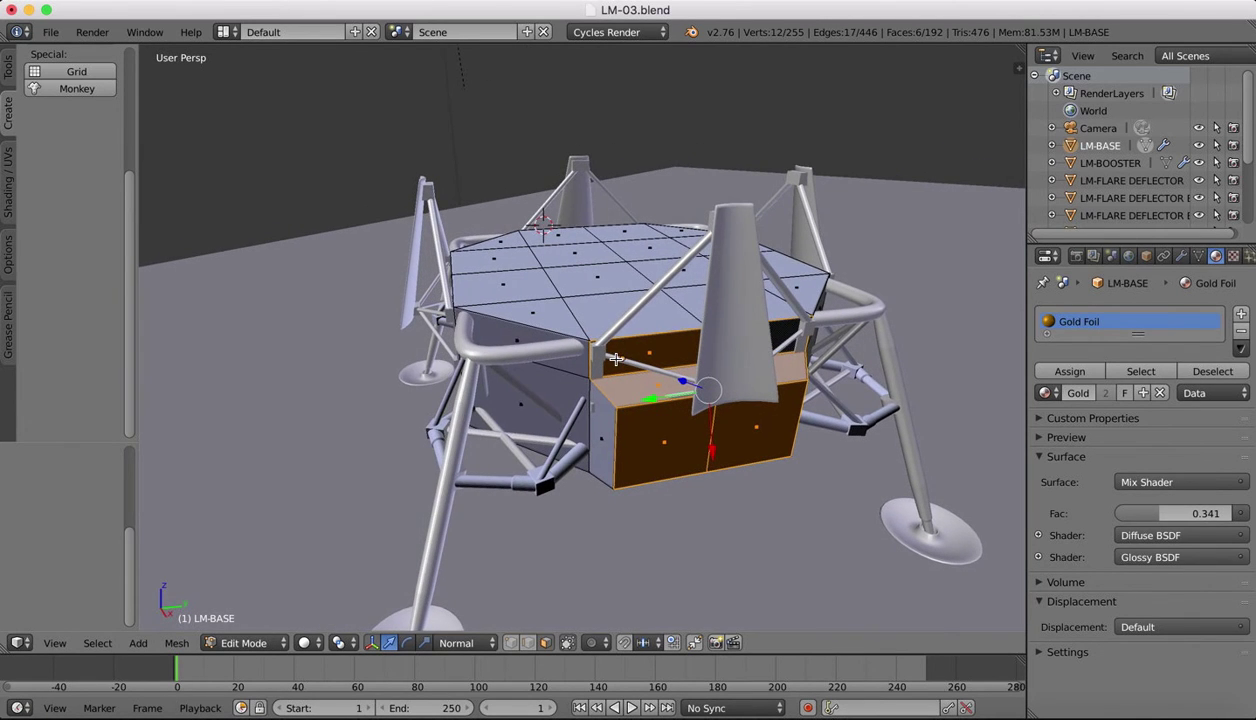
Step: Add two more top faces to the selection and put Black Foil in a second material slot
click(1027, 712)
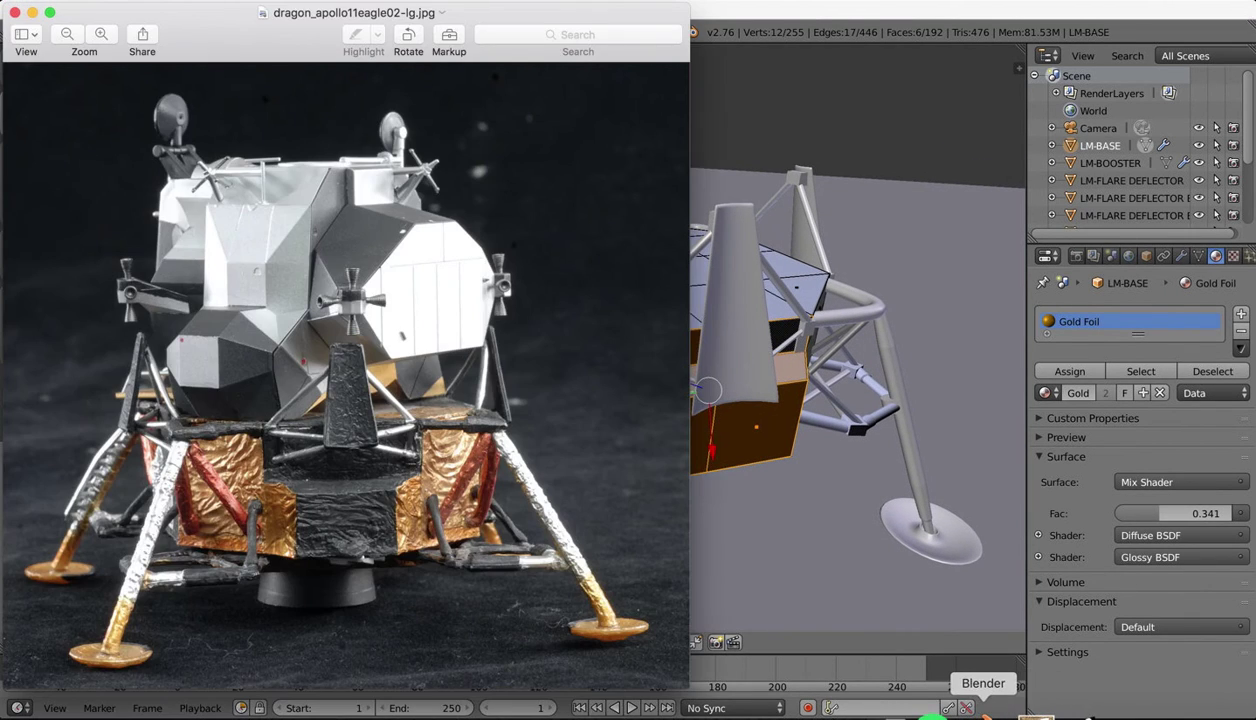
click(985, 712)
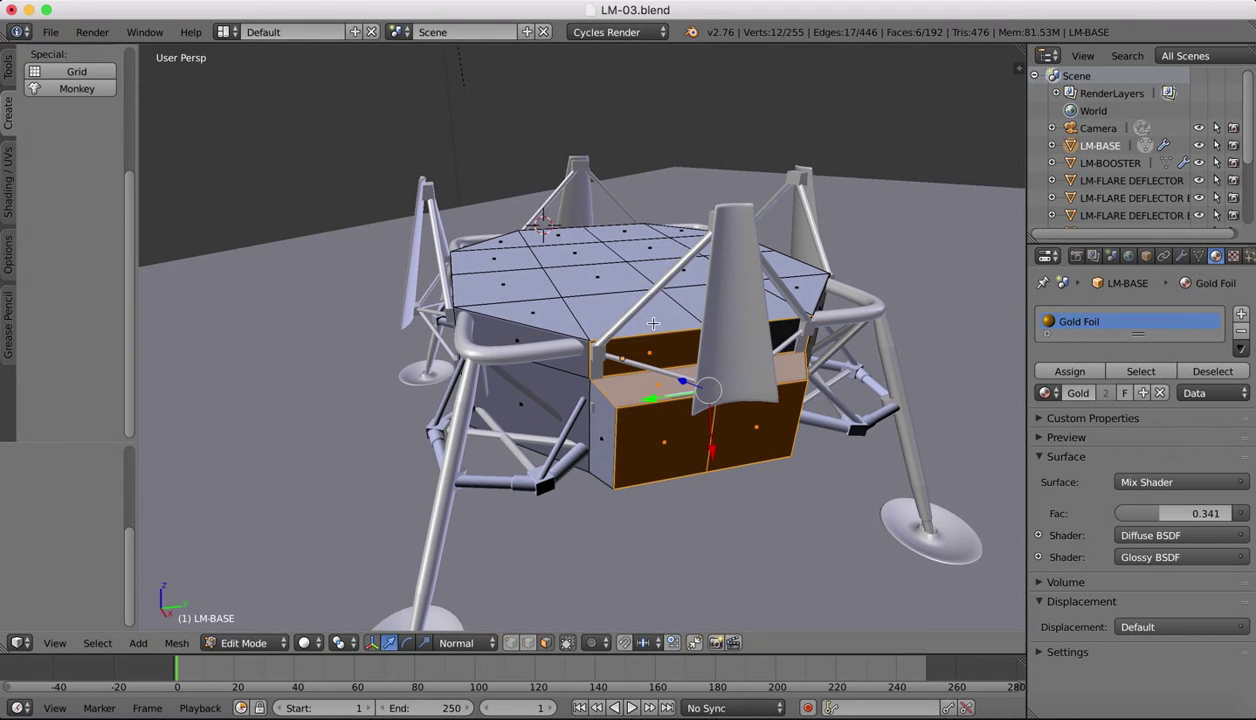
shift+right_click(694, 300)
shift+right_click(688, 304)
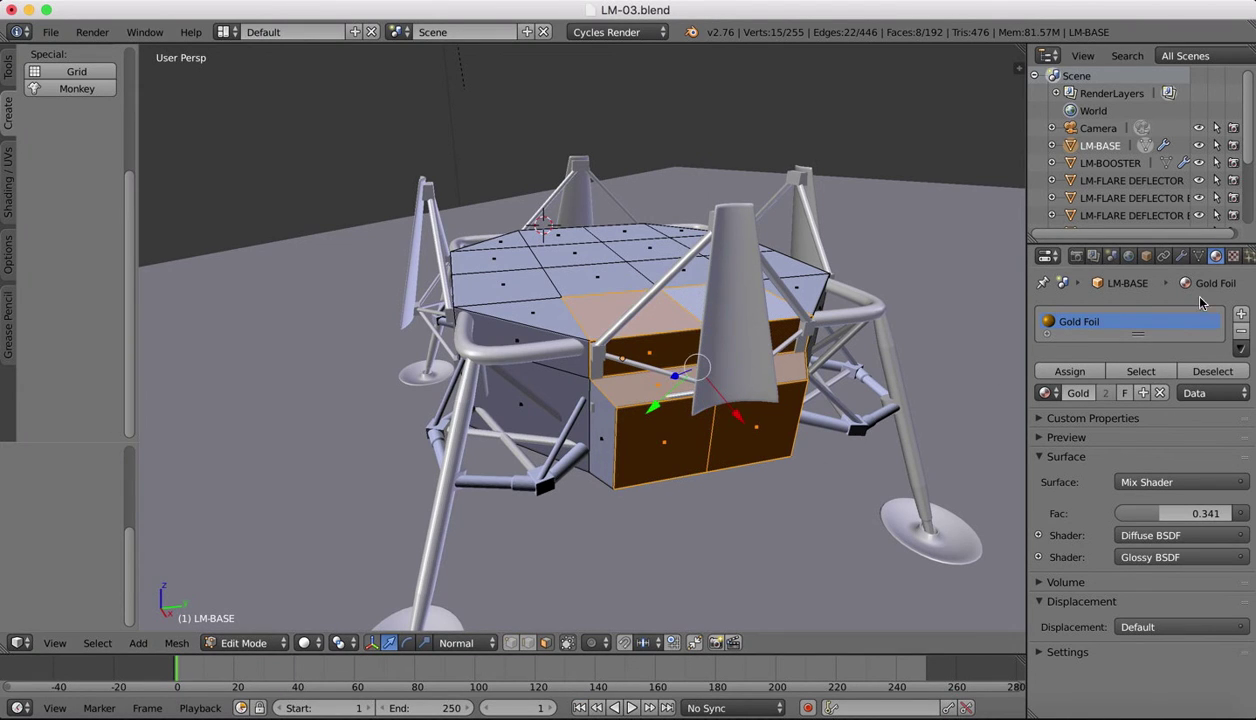
click(1243, 315)
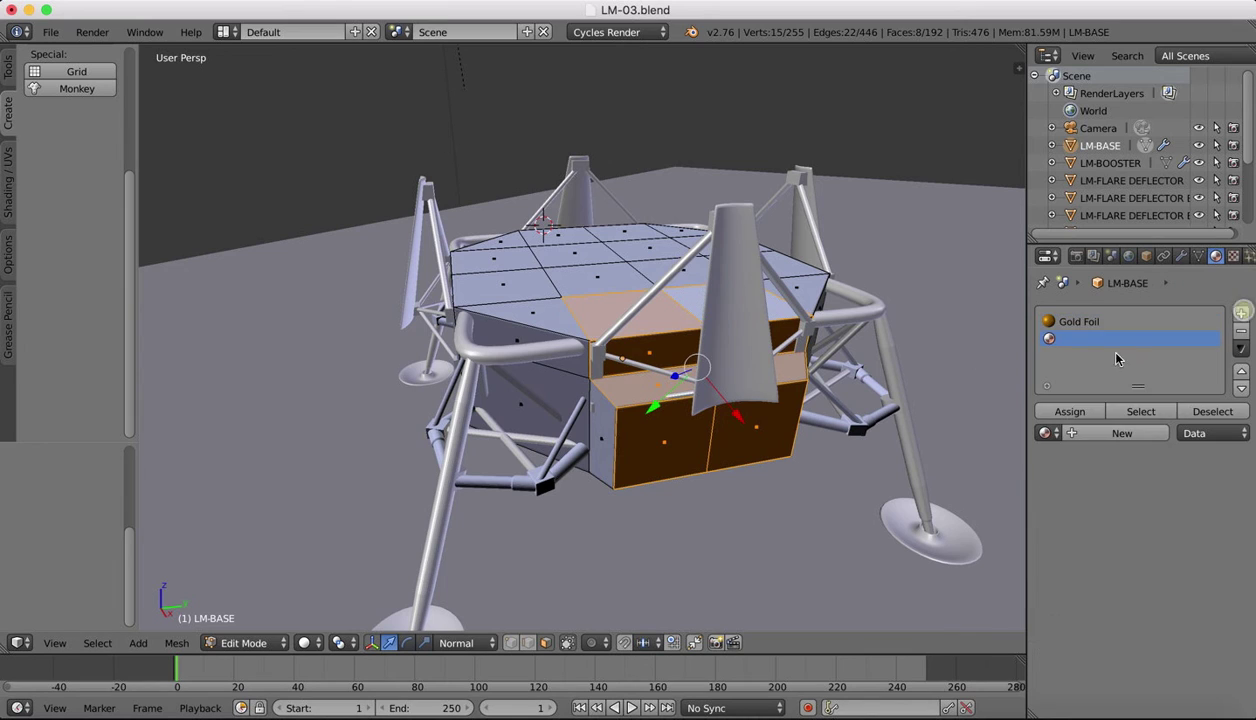
click(1045, 433)
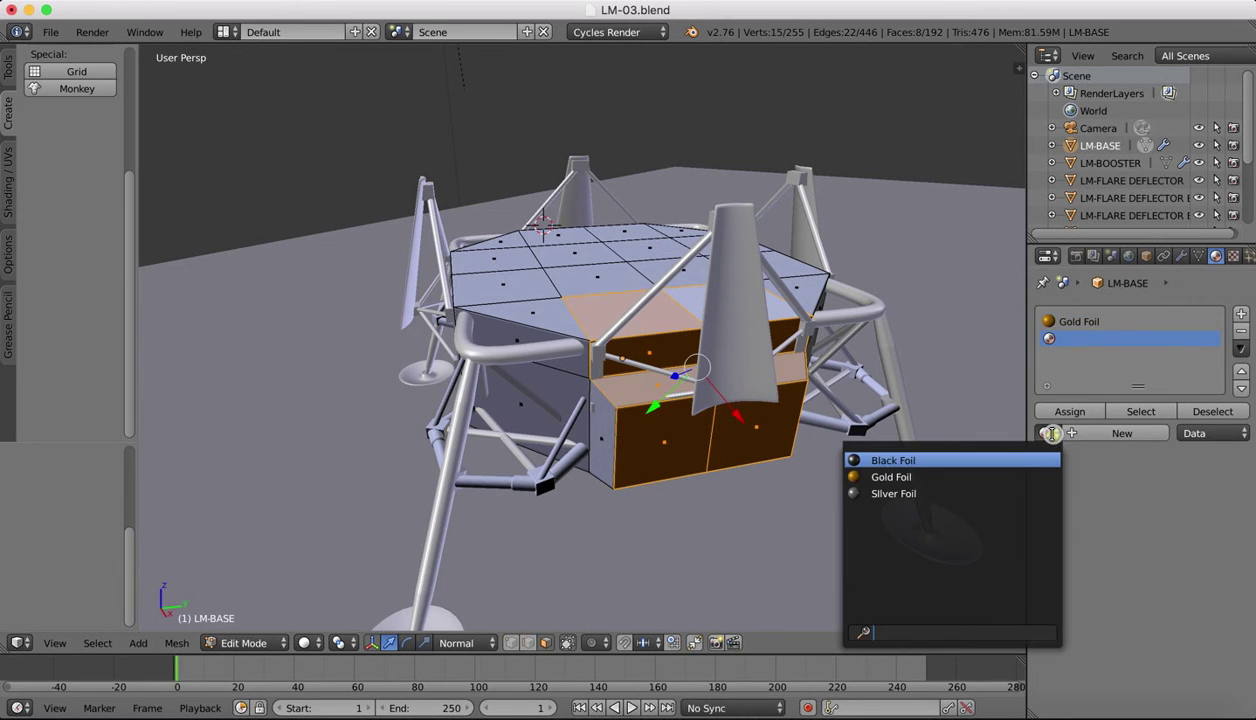
click(893, 460)
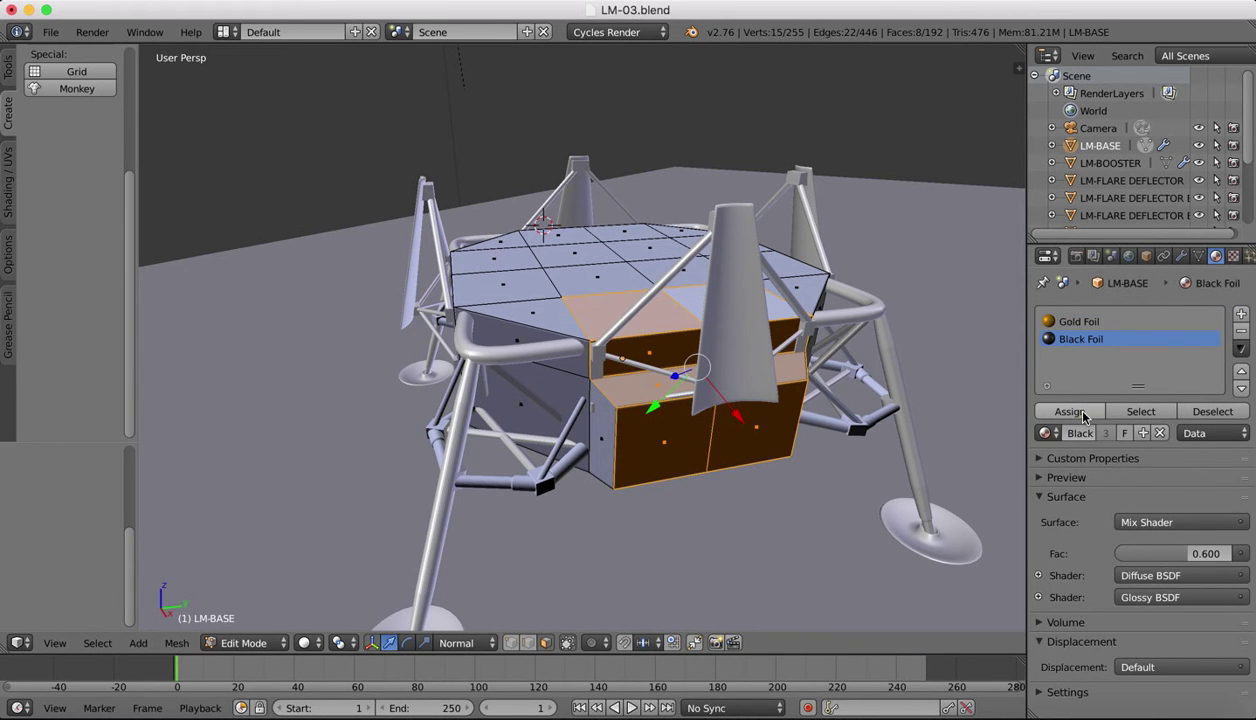
Step: Preview the foils in rendered shading, compare with the reference photo, then return to solid
click(308, 642)
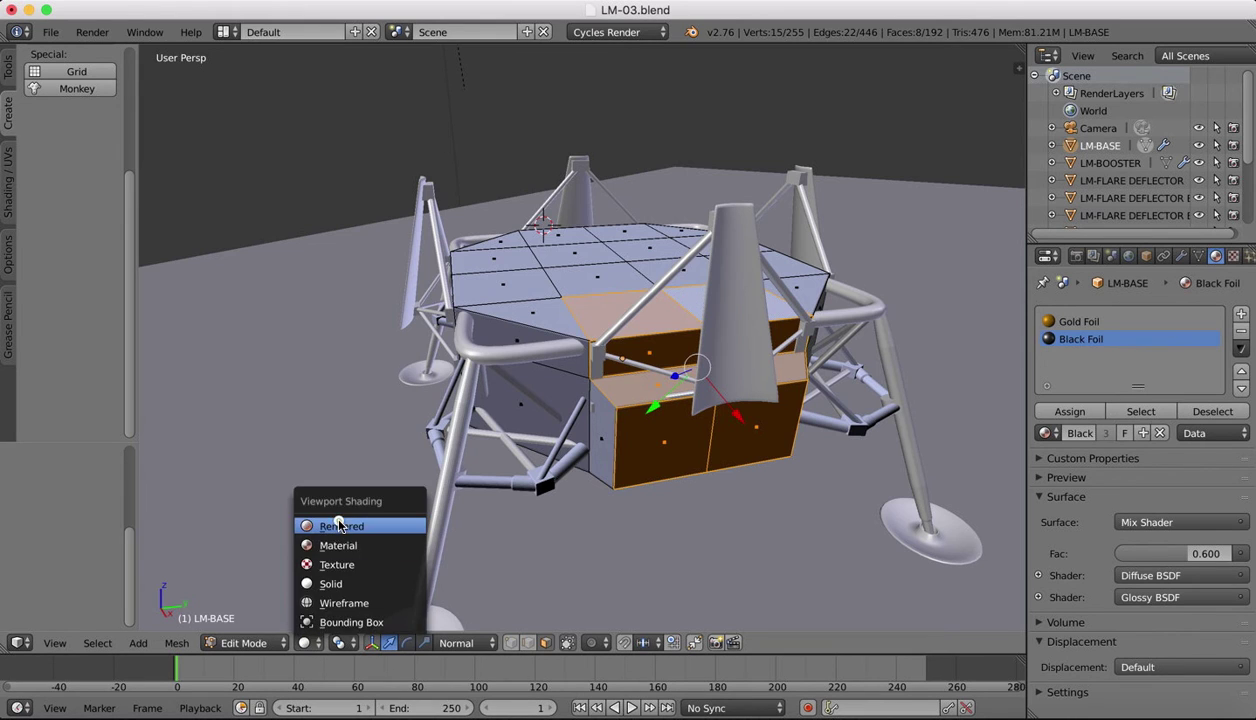
click(336, 526)
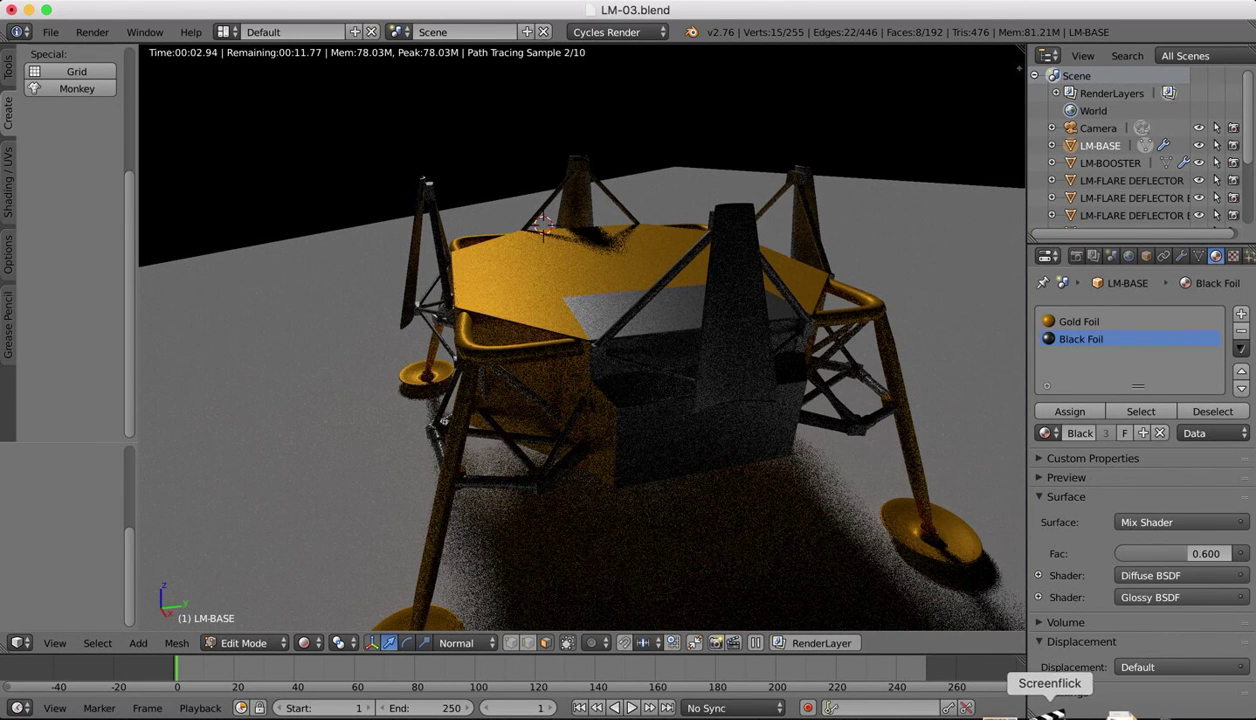
click(1015, 712)
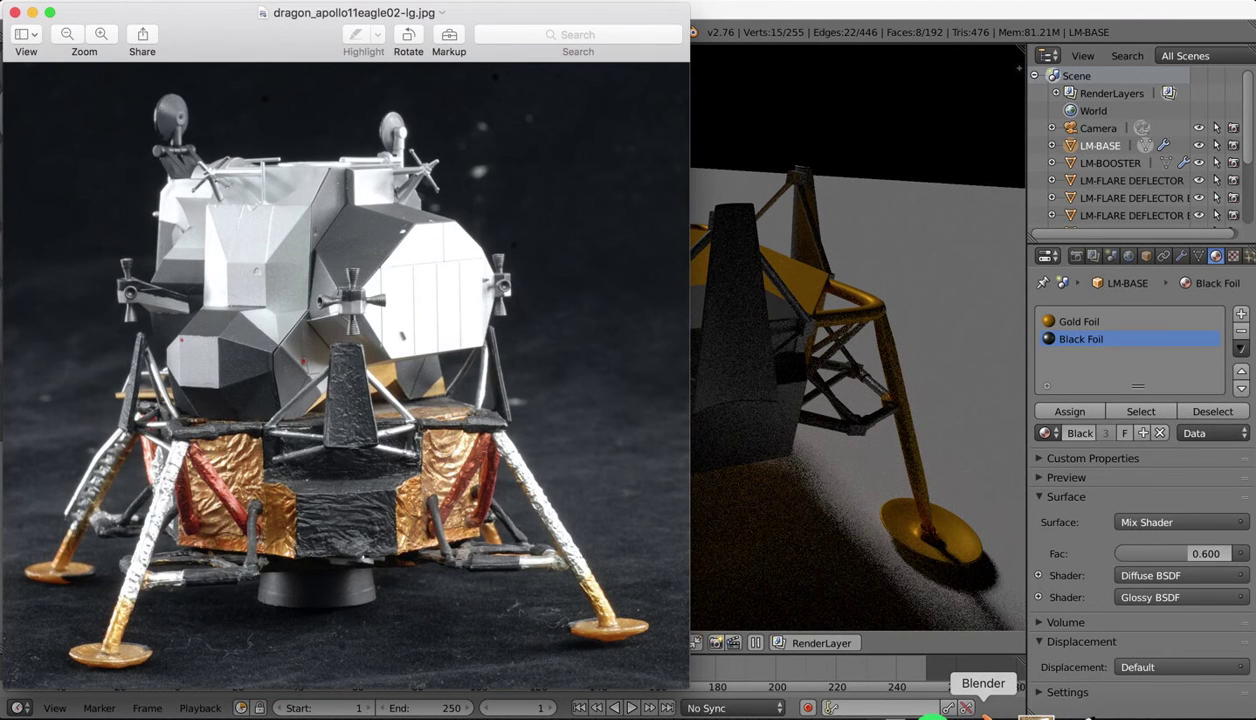
click(985, 714)
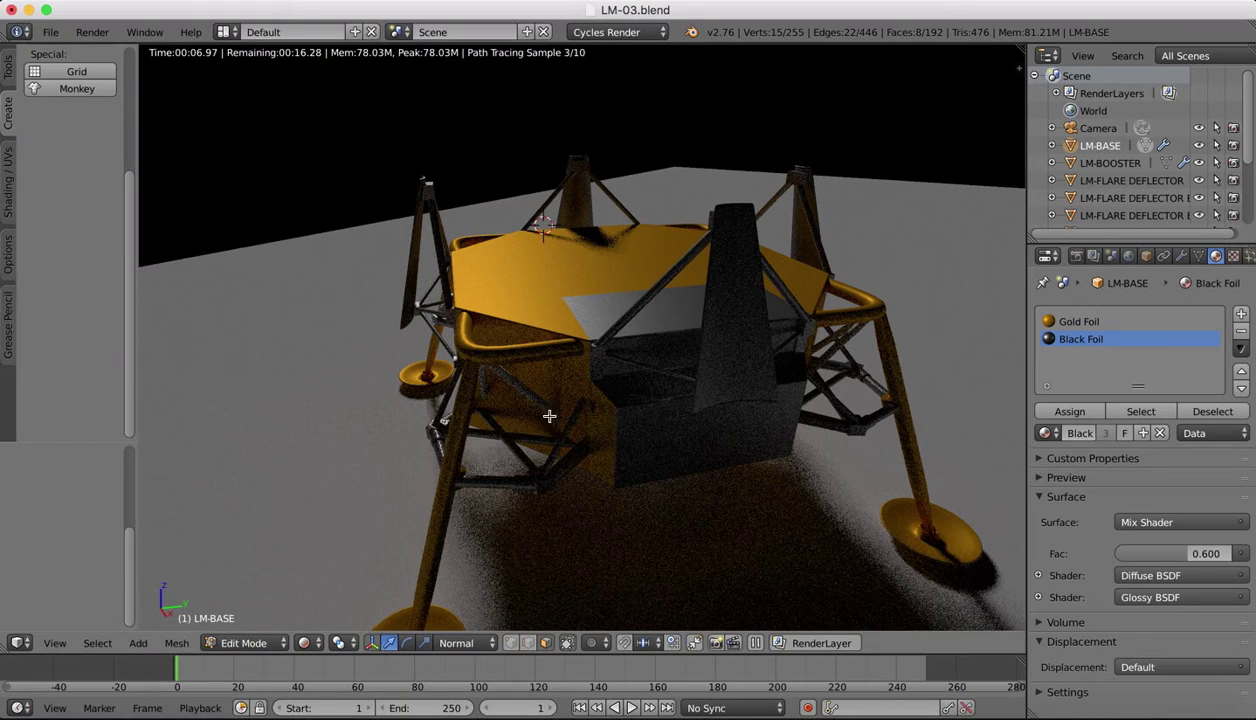
middle_drag(594, 331, 300, 610)
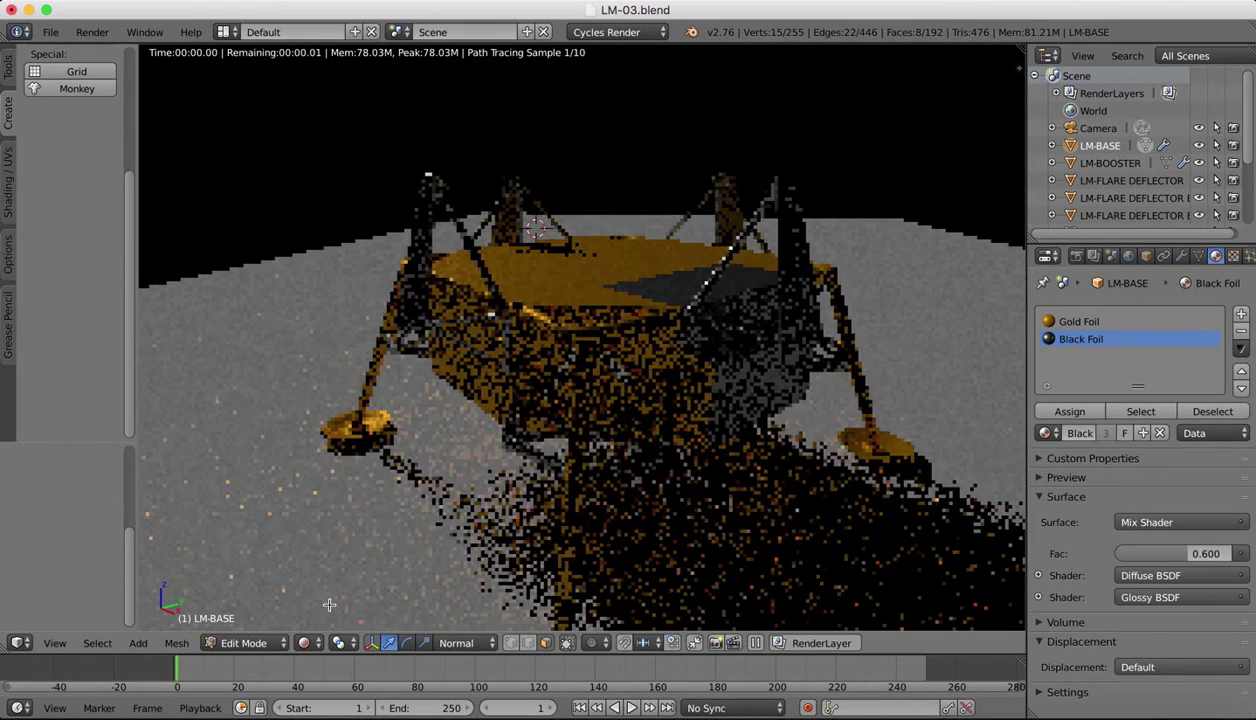
click(312, 645)
click(322, 582)
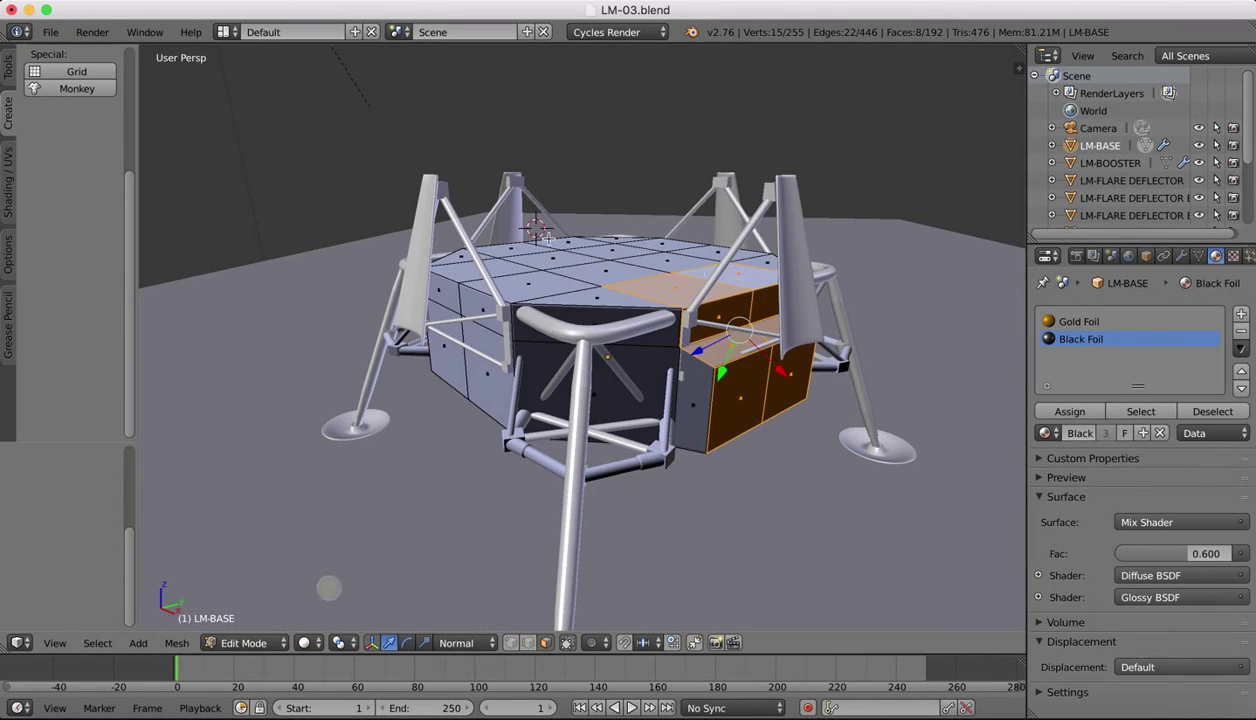
Step: Select the six side and top faces on the base's left side
right_click(490, 380)
shift+right_click(434, 360)
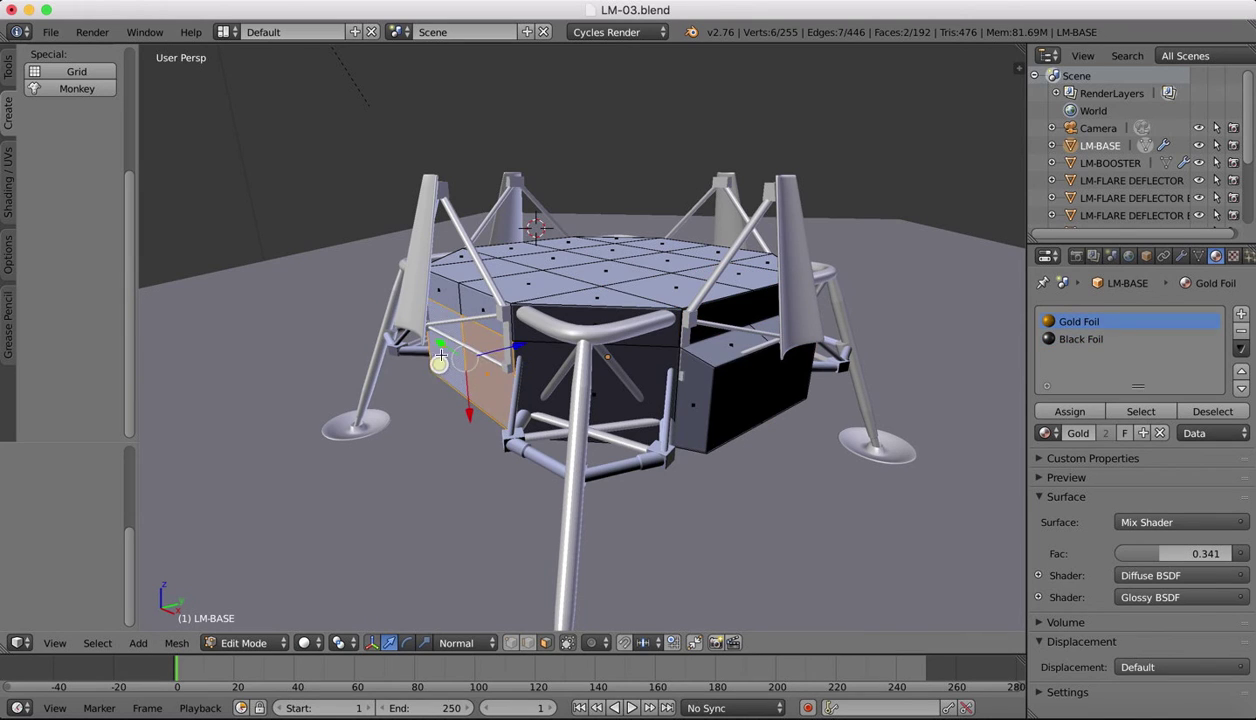
shift+right_click(436, 298)
shift+right_click(473, 298)
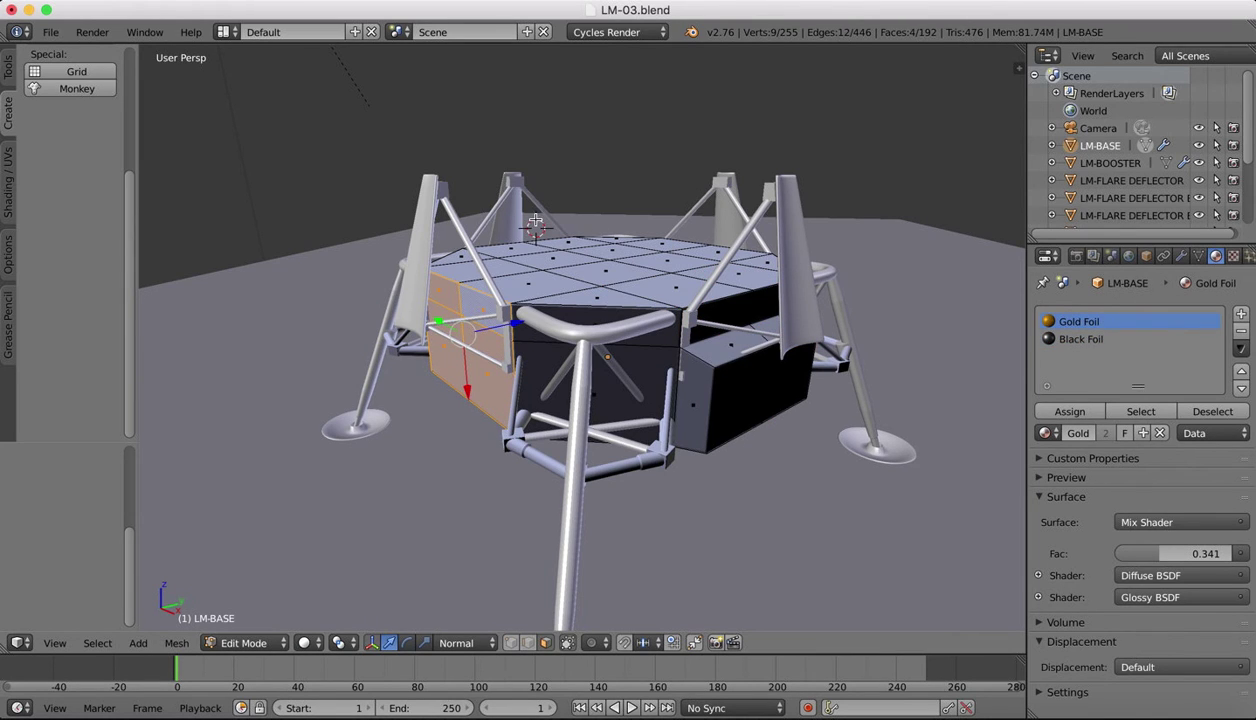
shift+right_click(458, 266)
shift+right_click(521, 279)
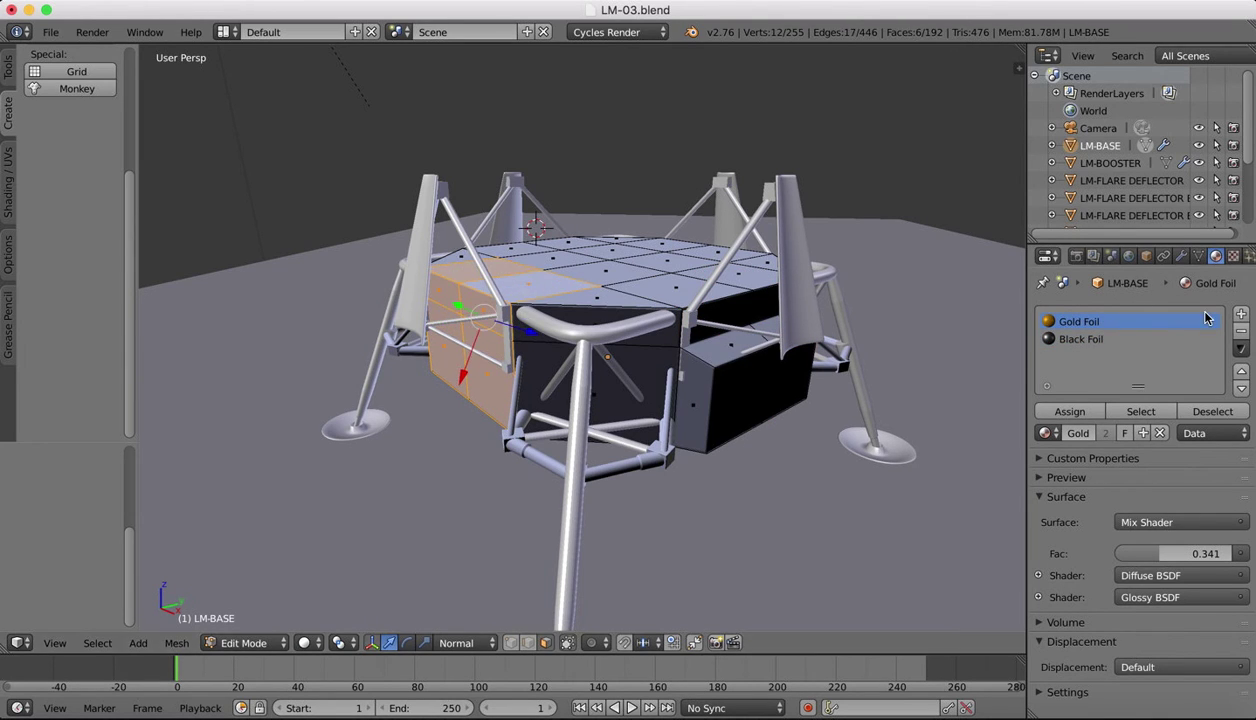
Step: Assign Silver Foil to those faces through a third material slot, then compare with the photo
click(1241, 314)
click(1046, 433)
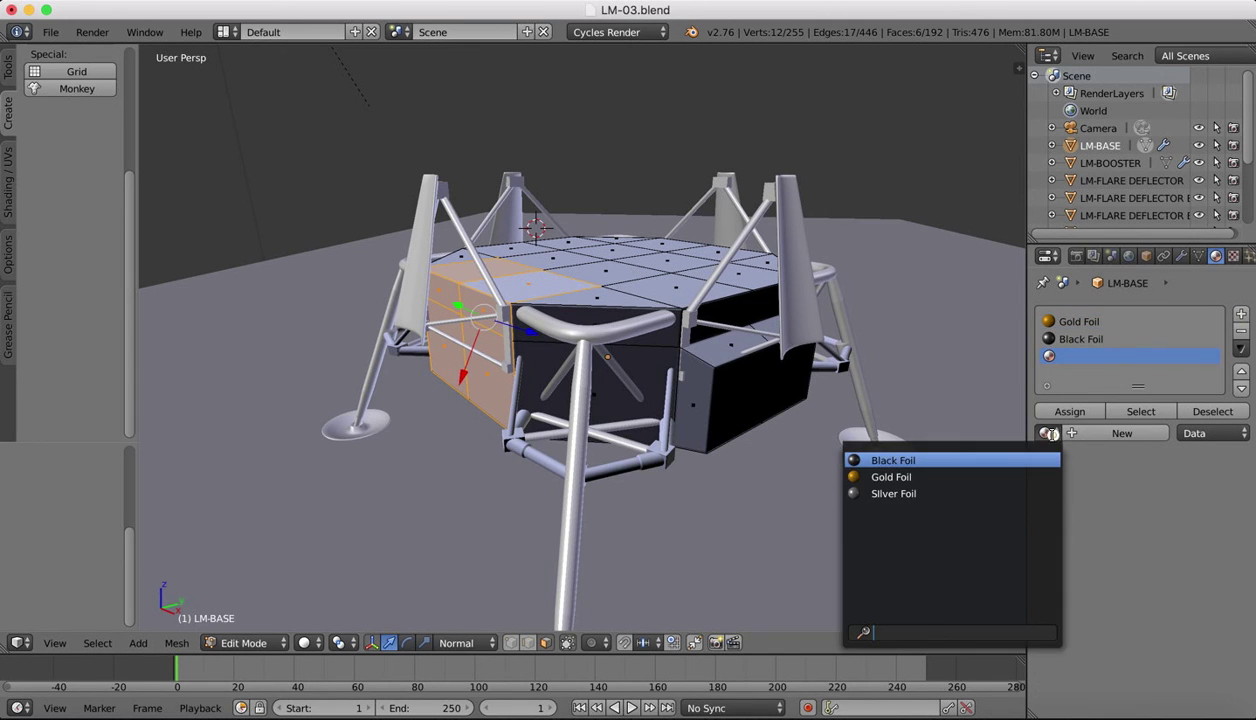
click(893, 493)
click(1069, 411)
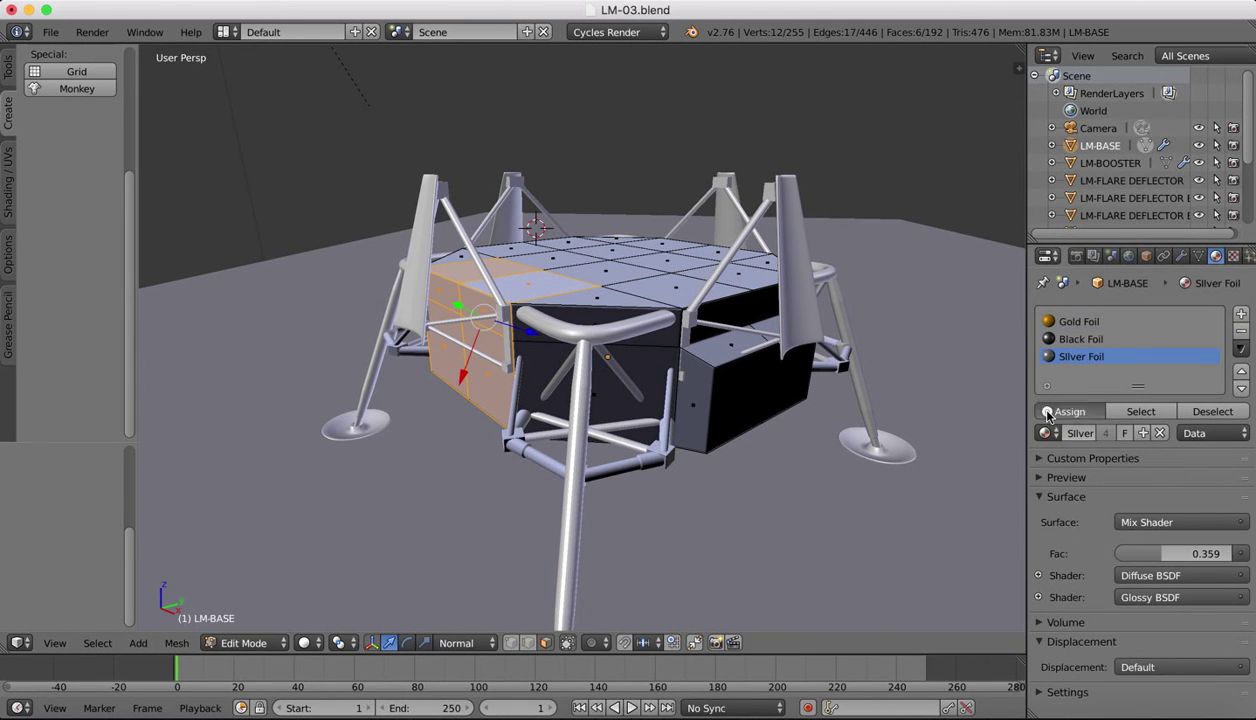
scroll(545, 259, down, 3)
middle_drag(545, 259, 460, 255)
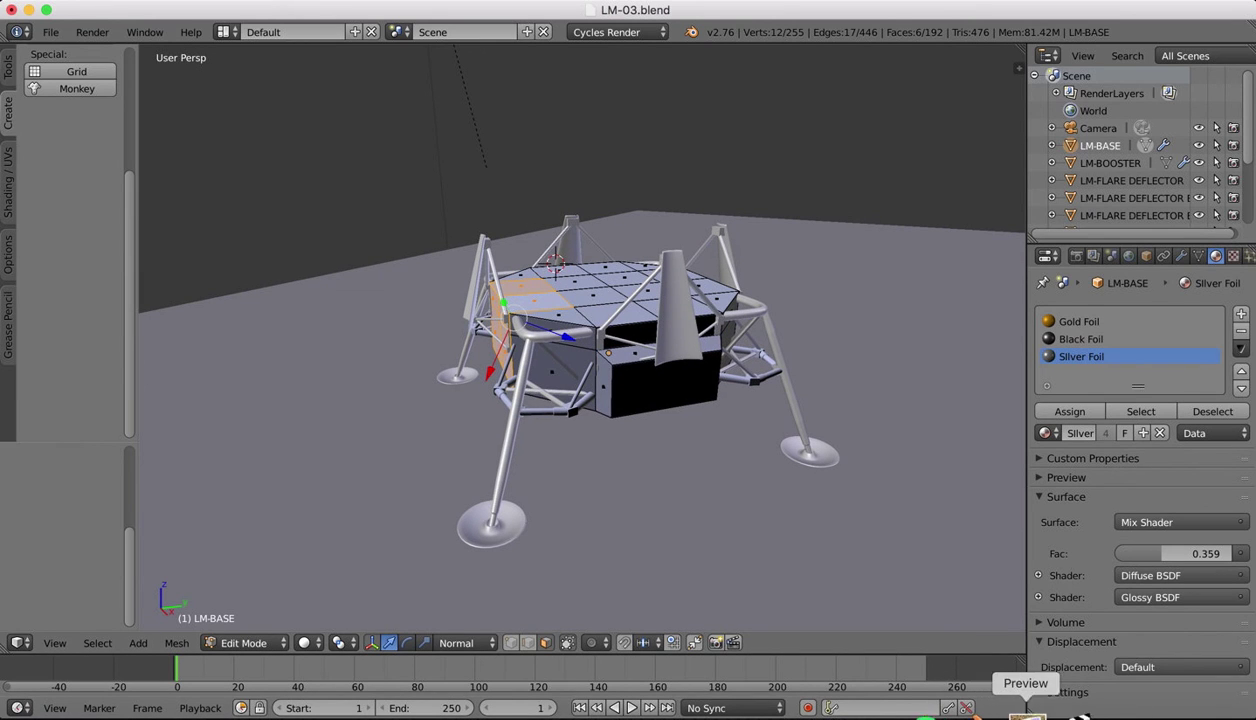
click(1023, 712)
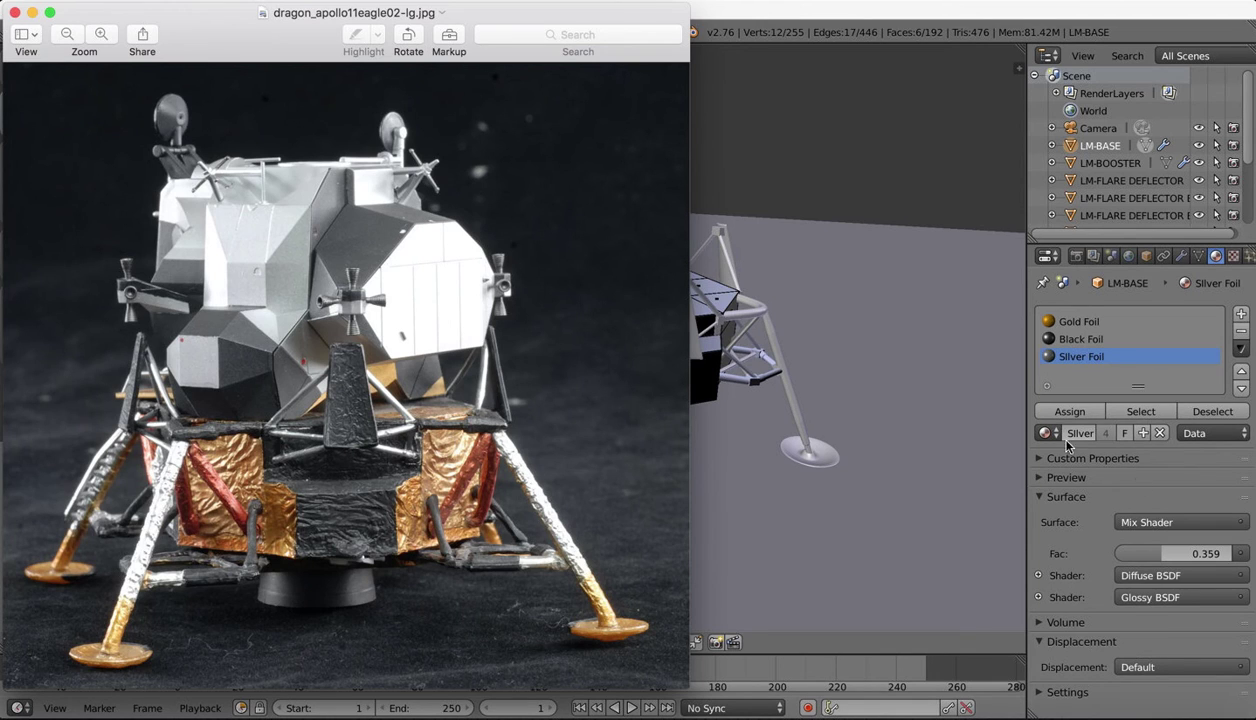
click(962, 705)
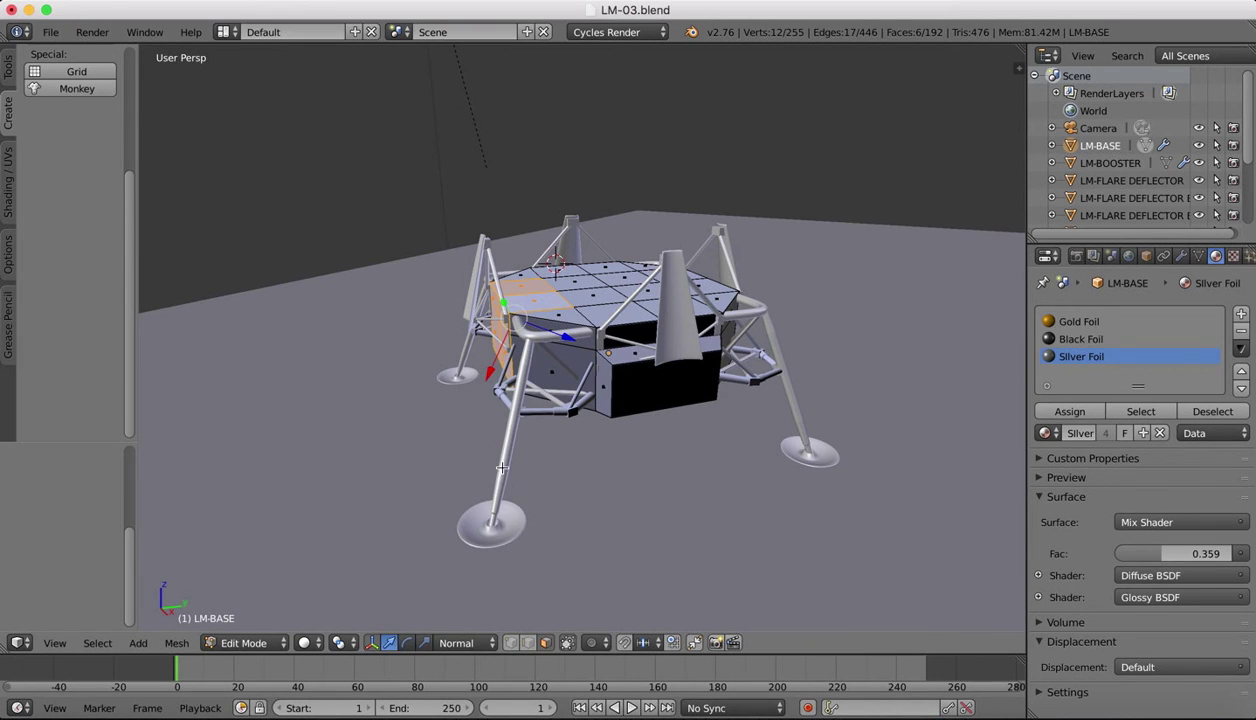
Step: On LM-LEGS in Edit Mode, select the face rings running up the upper leg strut
key(Tab)
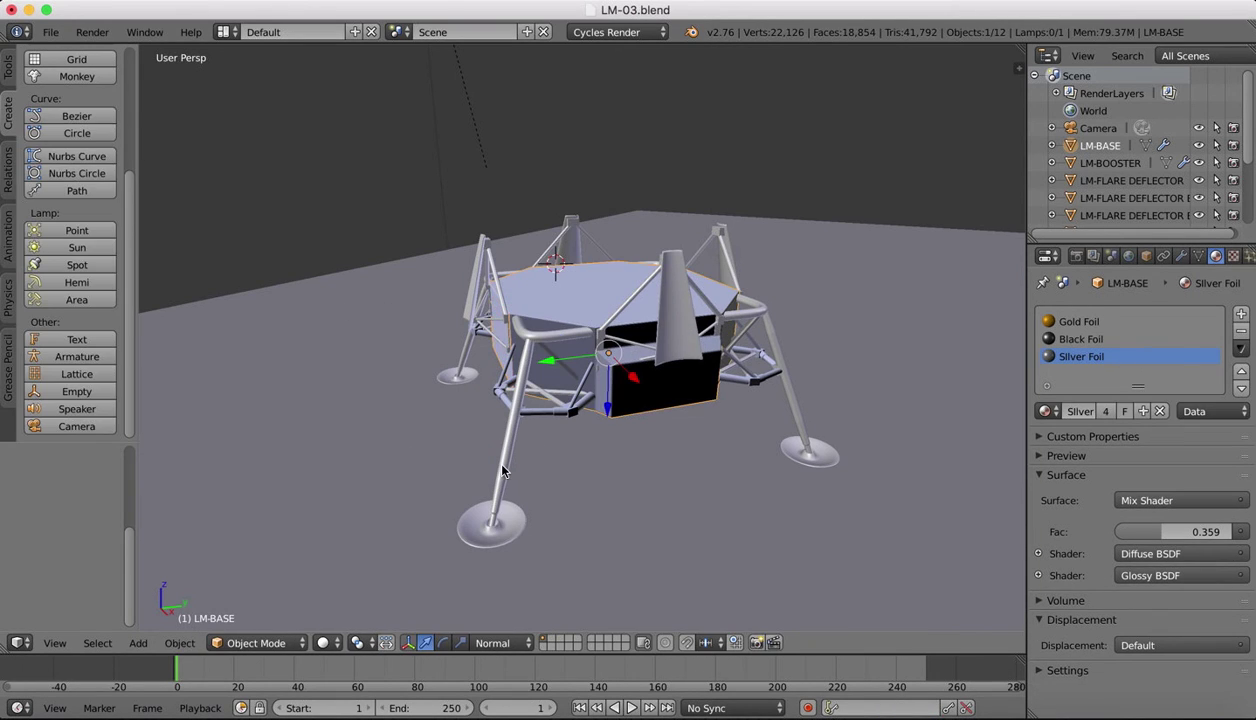
right_click(495, 460)
key(Tab)
scroll(483, 398, up, 3)
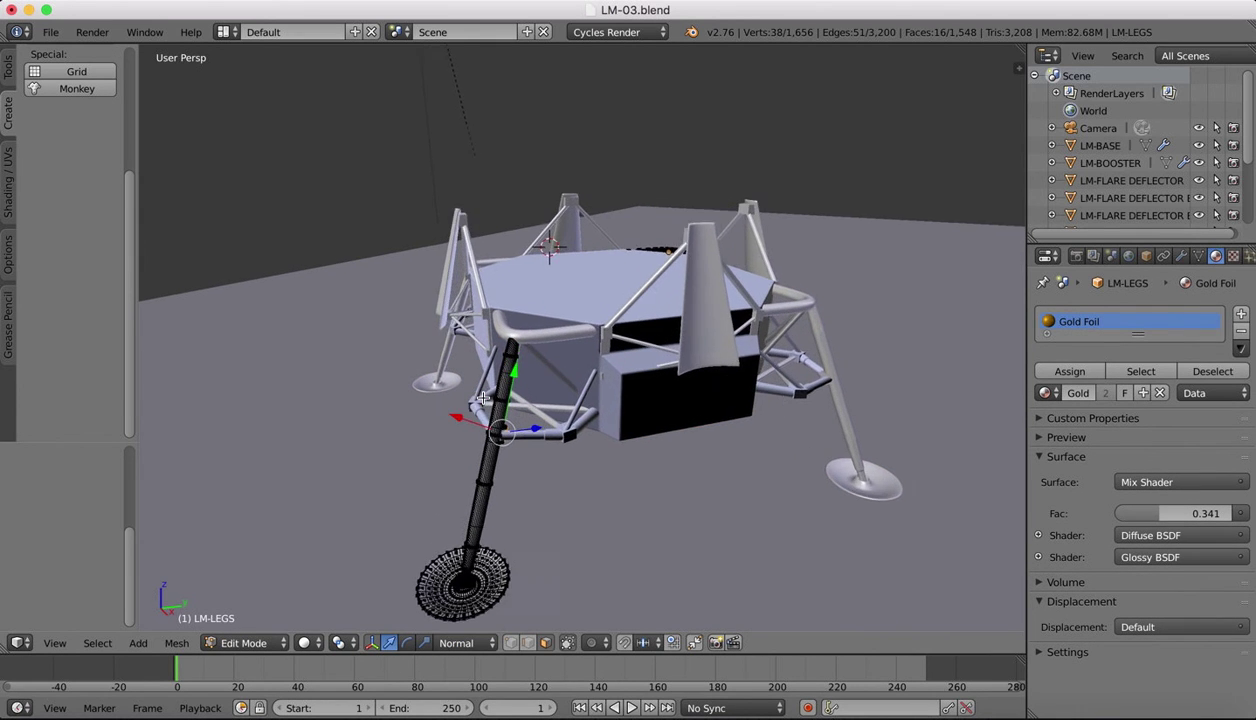
middle_drag(543, 396, 510, 439)
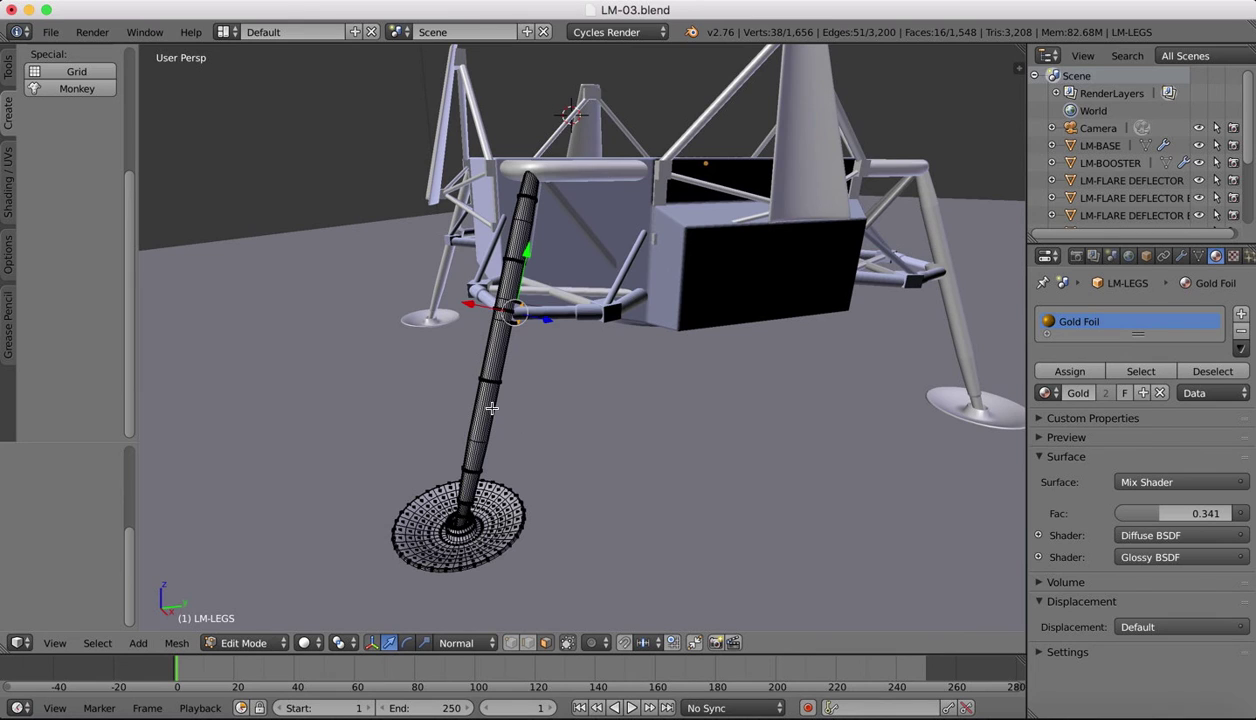
scroll(490, 400, up, 4)
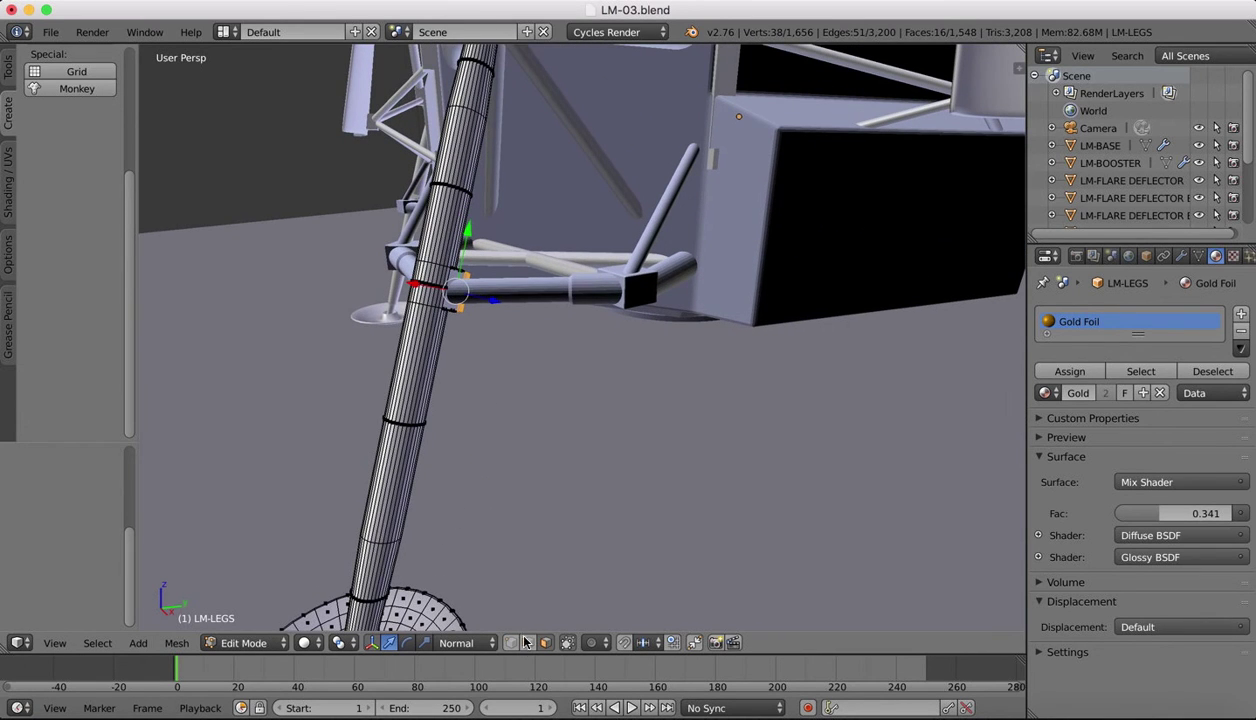
right_click(390, 483)
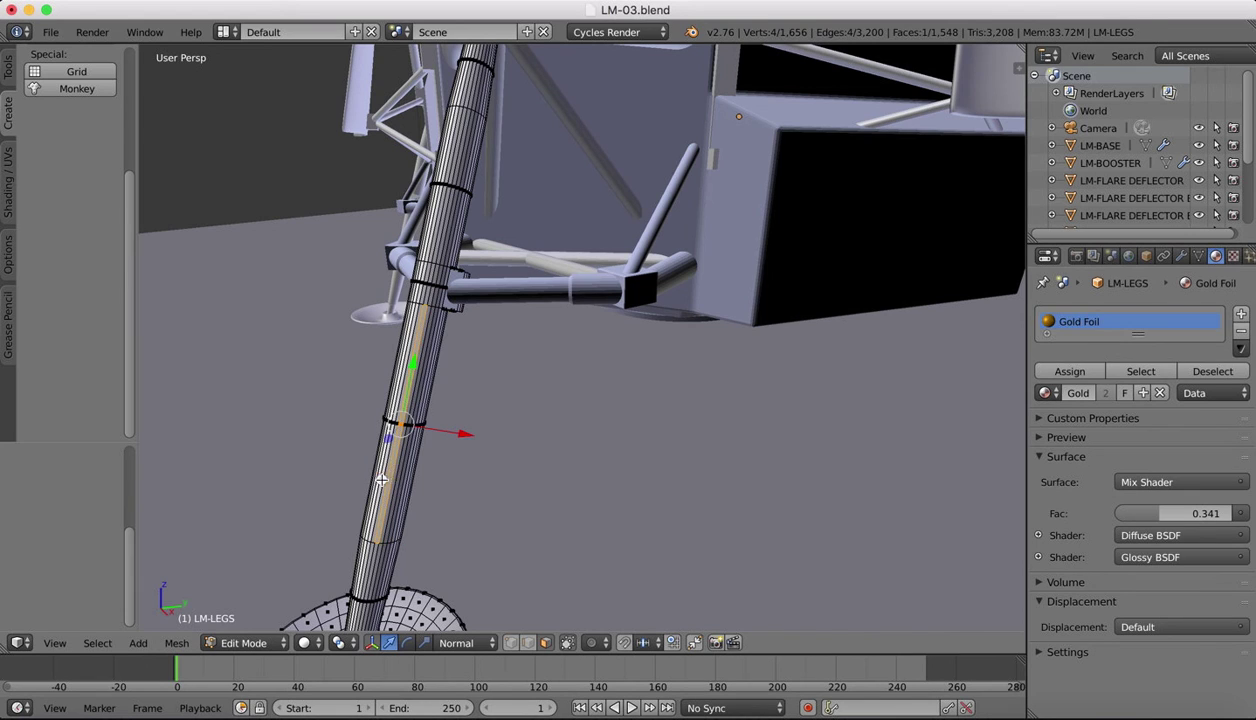
alt+right_click(384, 479)
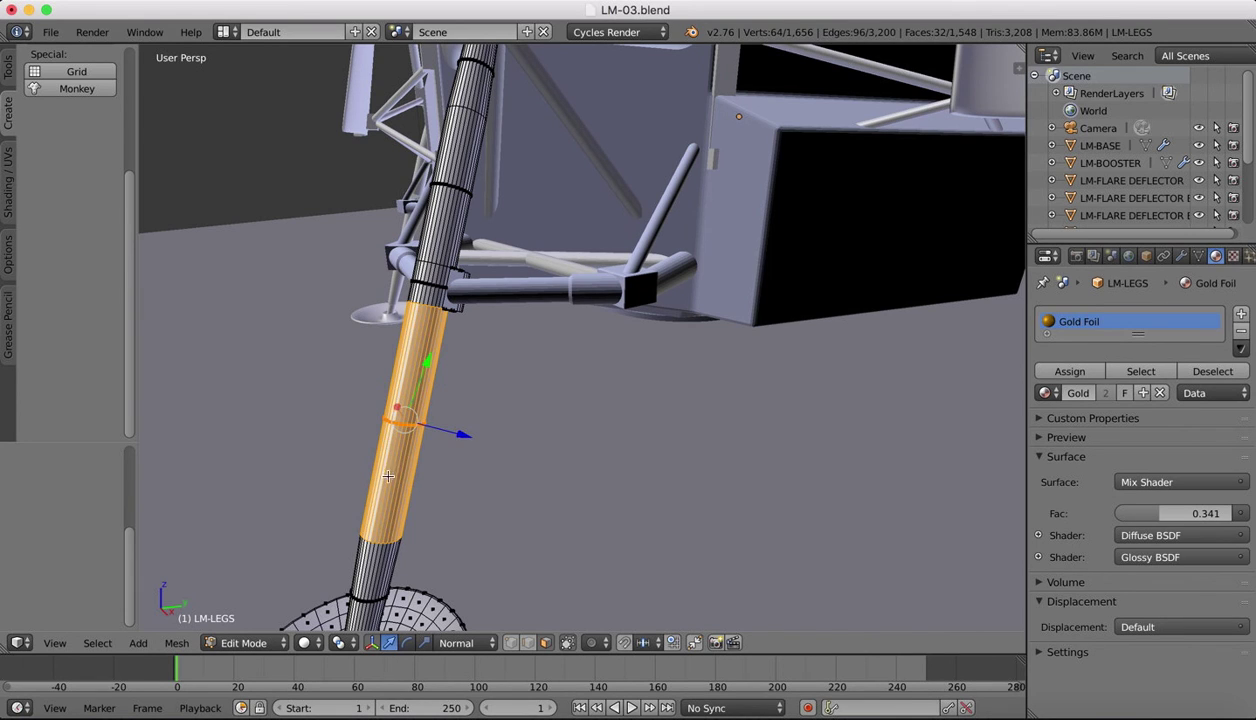
alt+shift+right_click(424, 290)
alt+shift+right_click(431, 238)
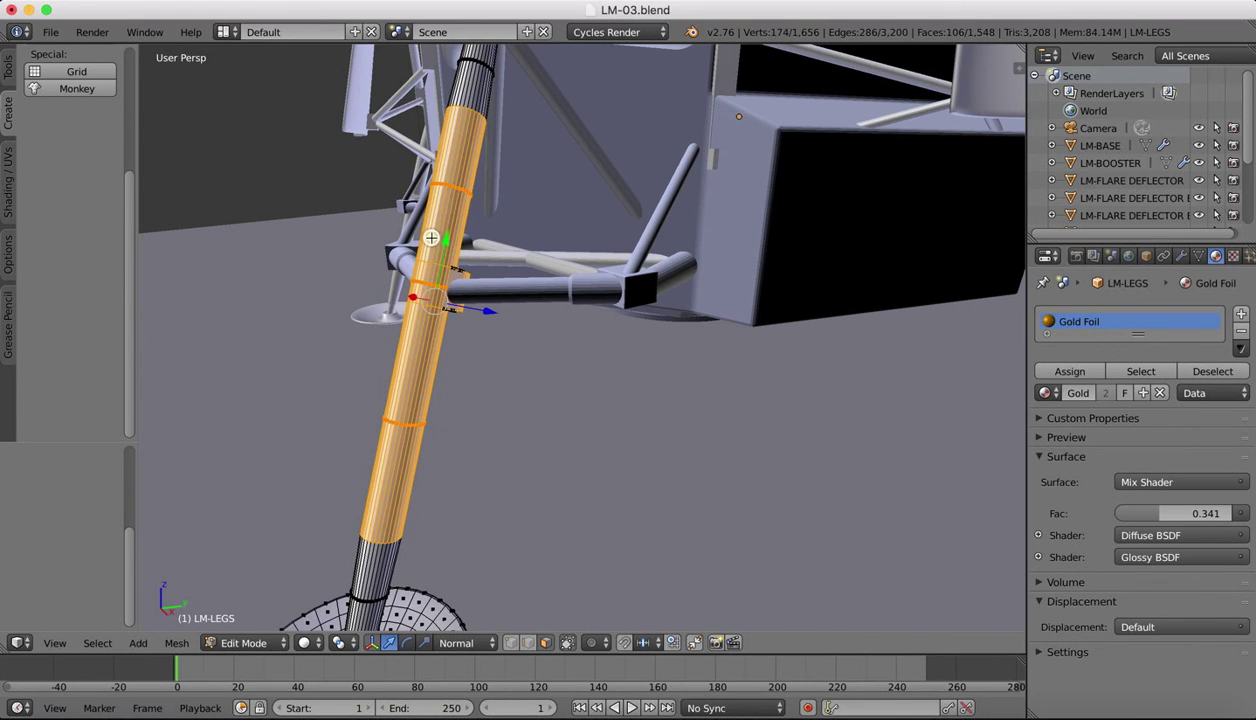
alt+shift+right_click(464, 75)
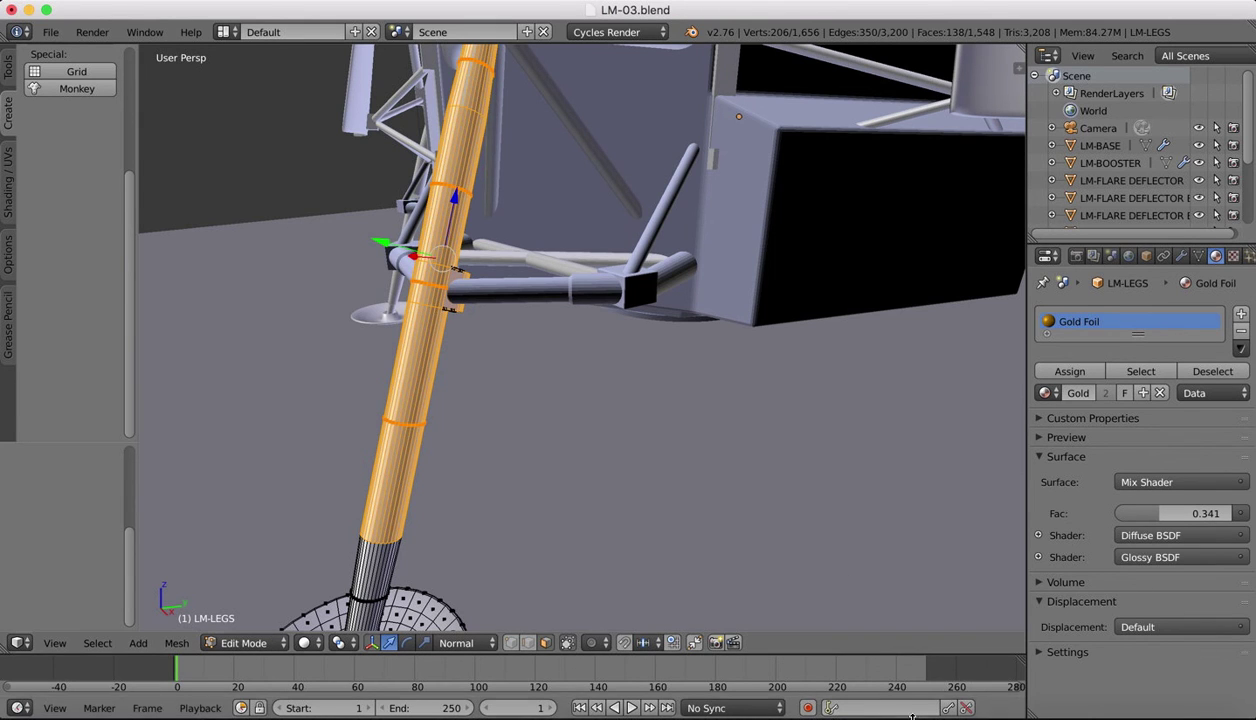
Step: After checking the reference photo, assign Silver Foil to the strut faces in a new slot
click(1018, 712)
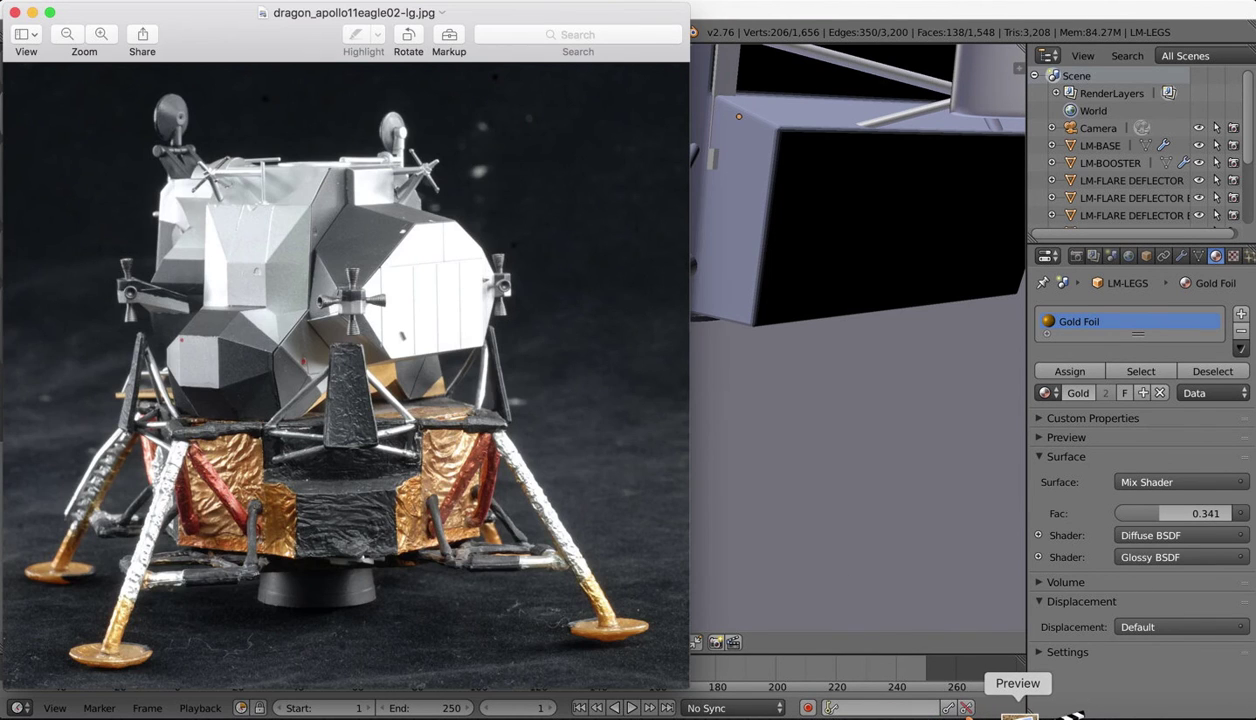
click(978, 712)
scroll(492, 82, up, 3)
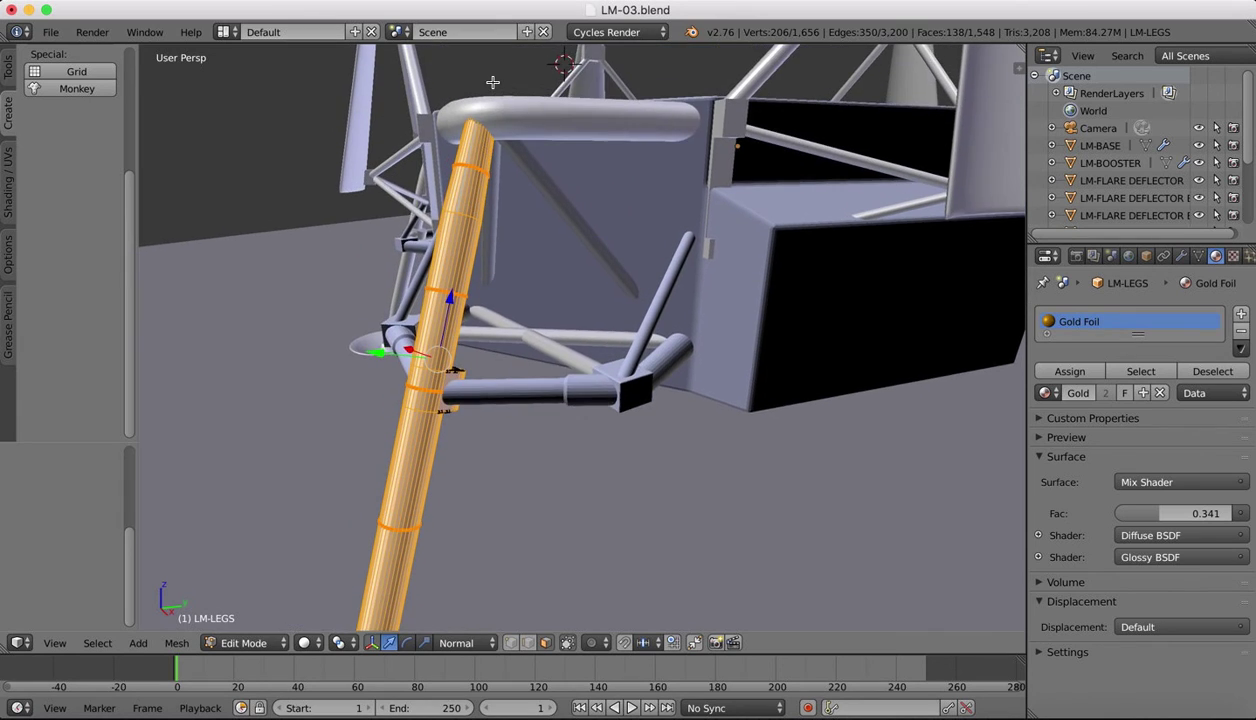
shift+scroll(492, 82, down, 3)
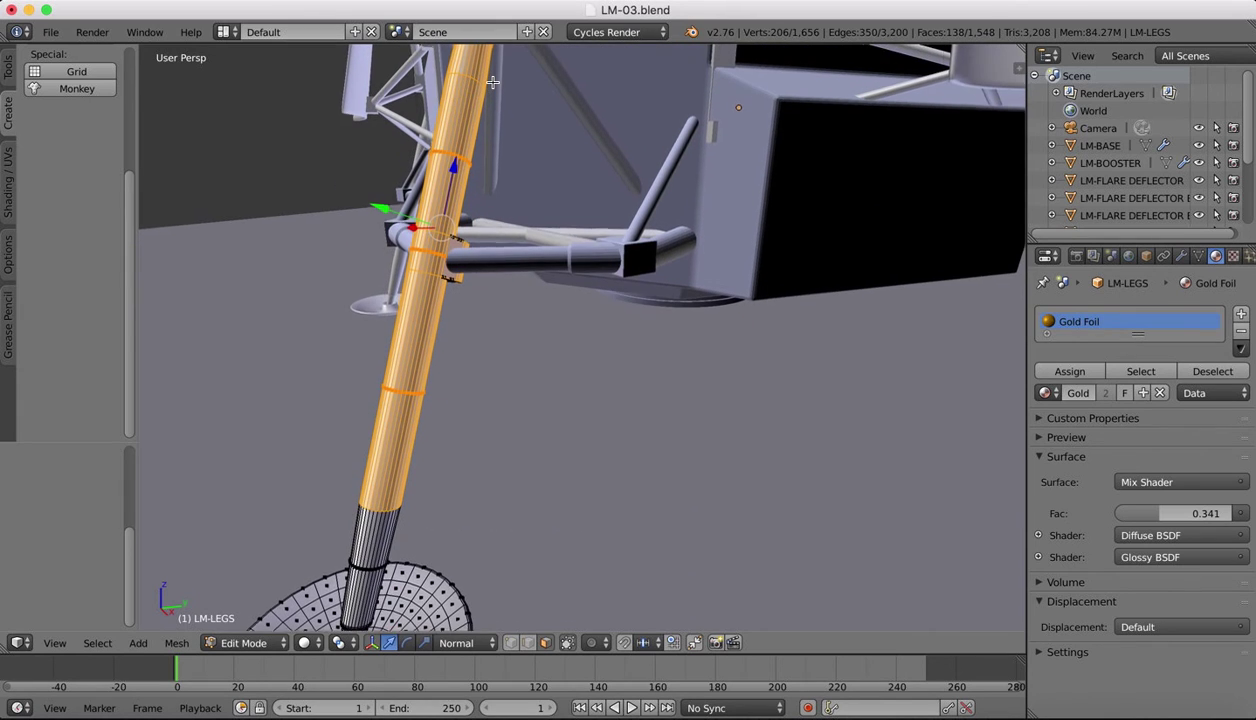
click(1241, 315)
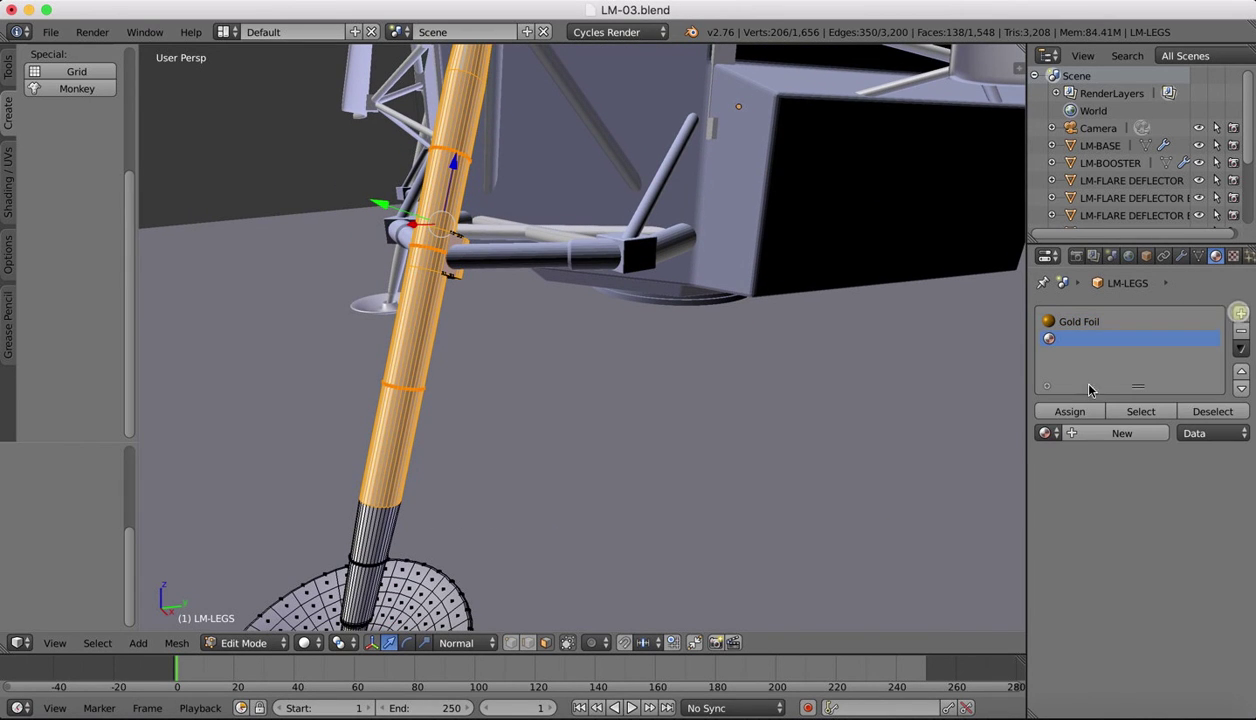
click(1045, 433)
click(879, 494)
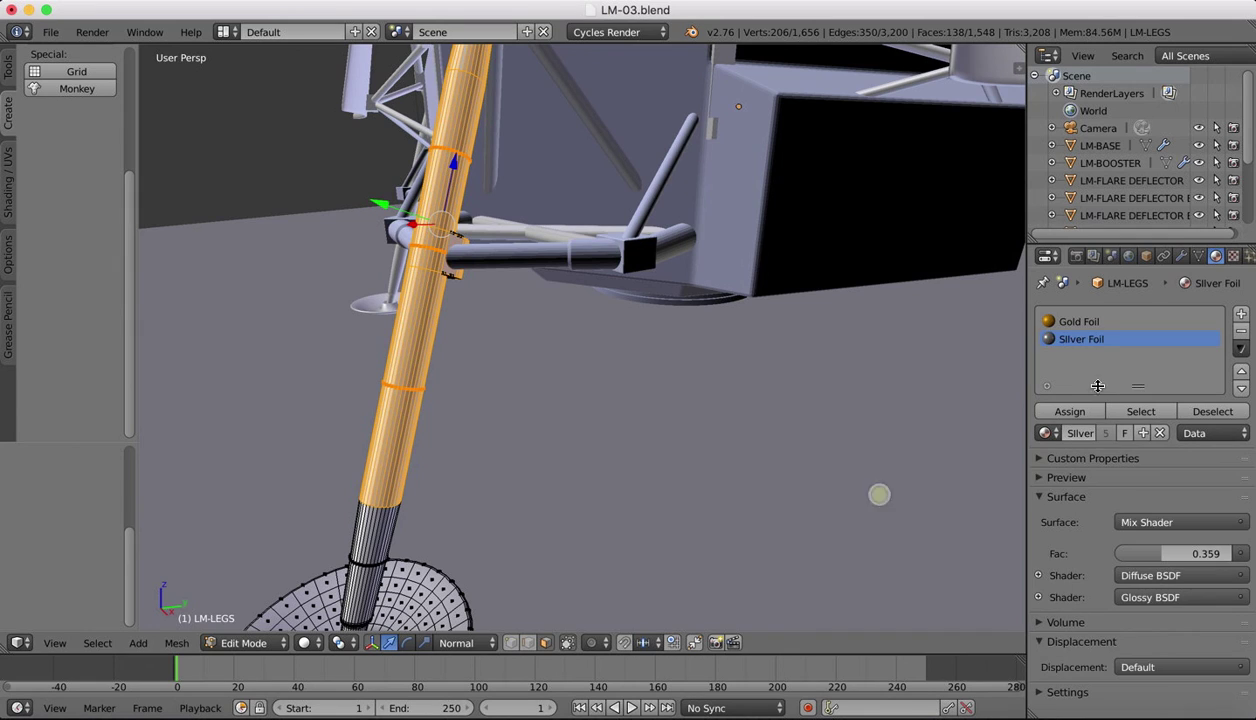
click(1052, 407)
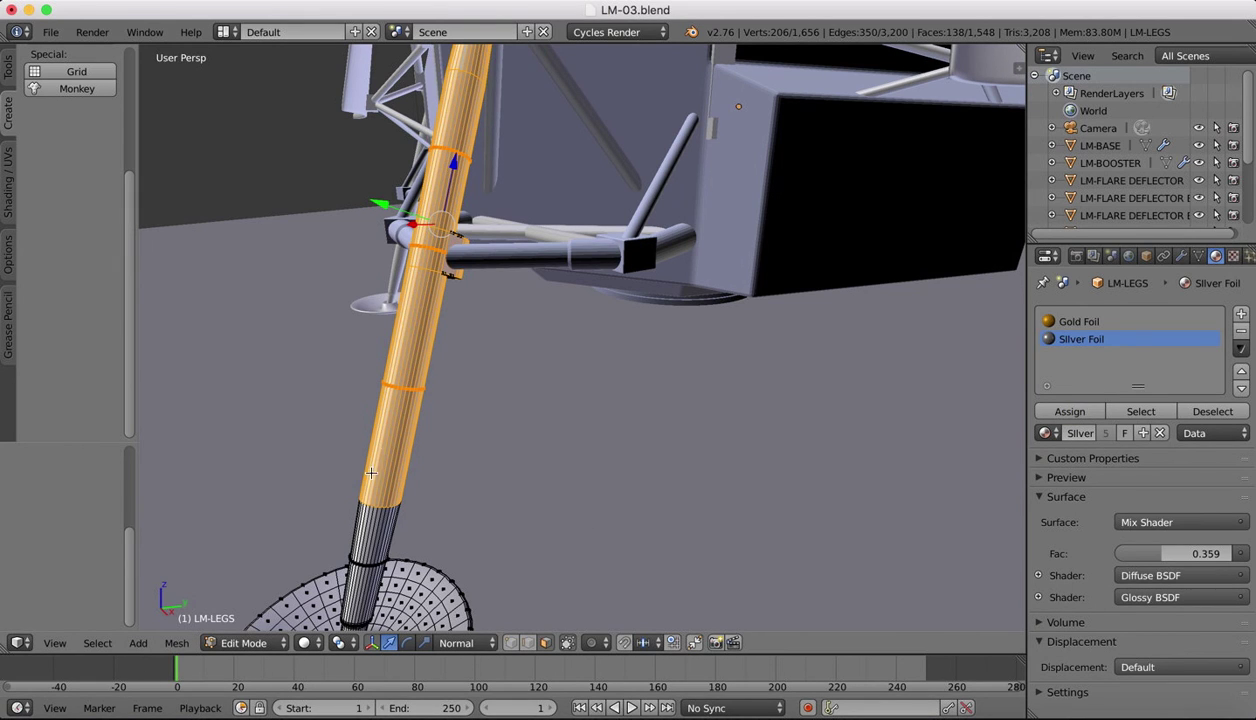
key(Tab)
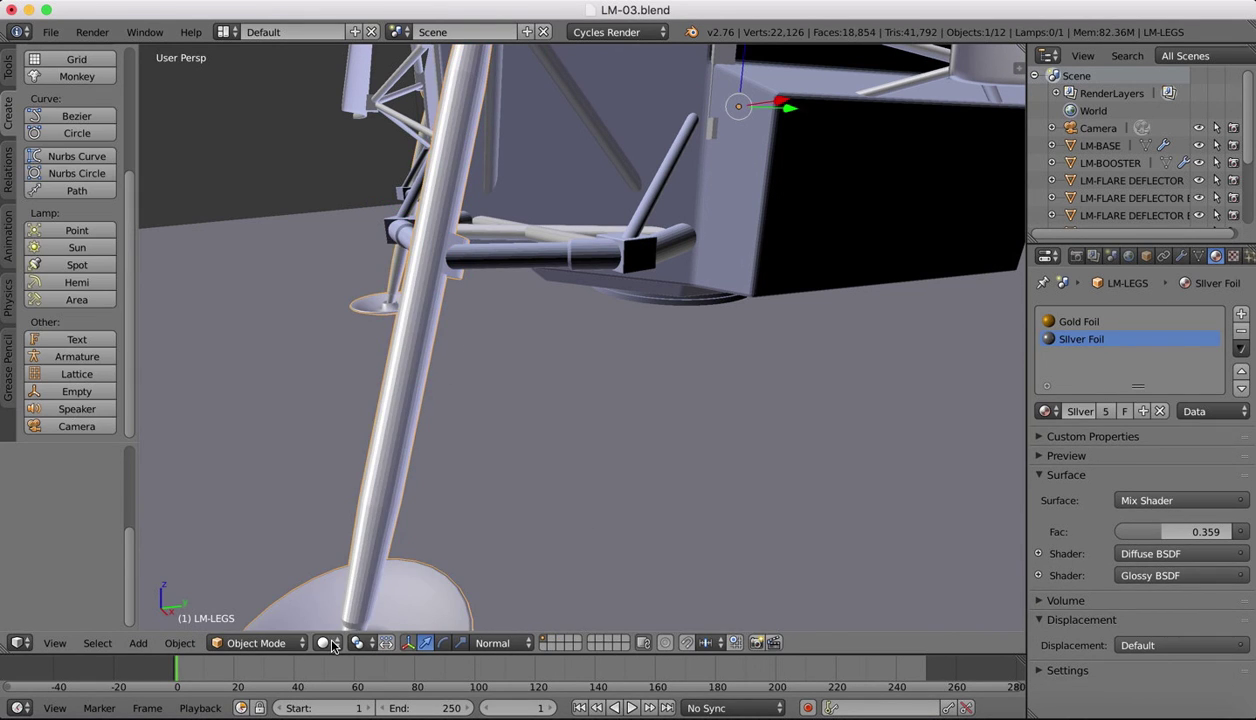
Step: Switch the viewport to Cycles Rendered shading, inspect the lander, then view through the scene camera
click(325, 643)
click(359, 526)
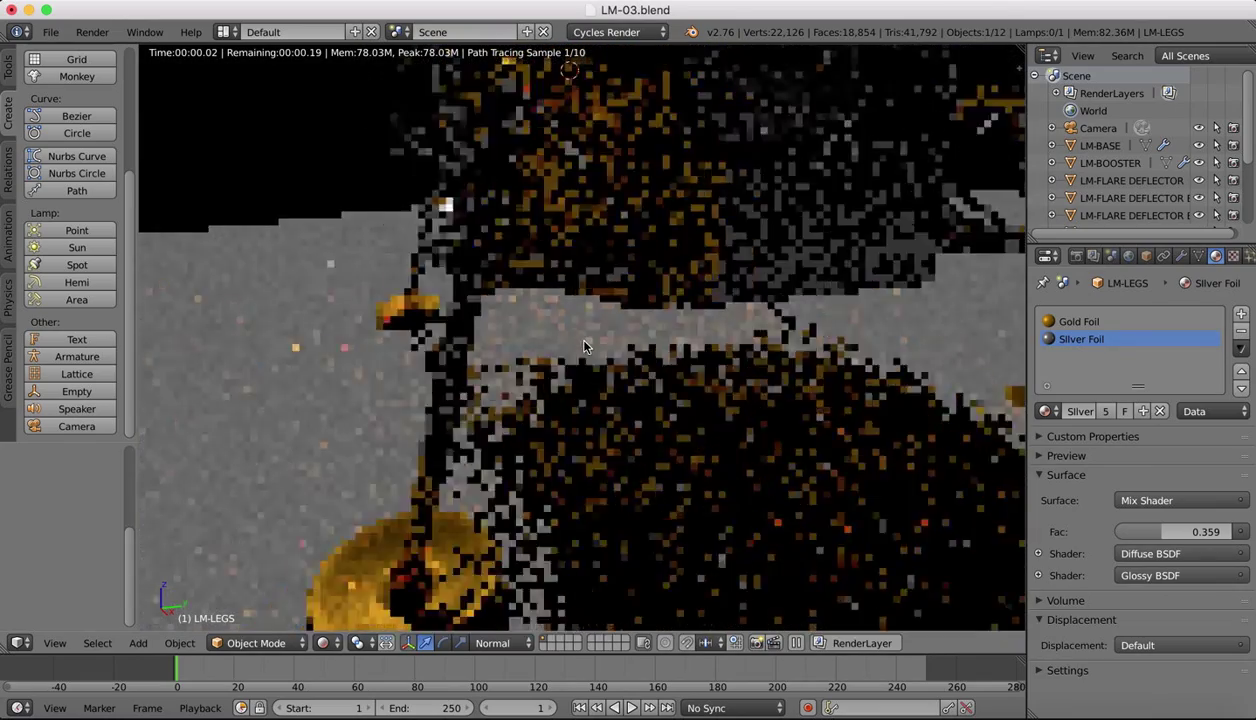
key(KP_0)
middle_drag(585, 347, 760, 305)
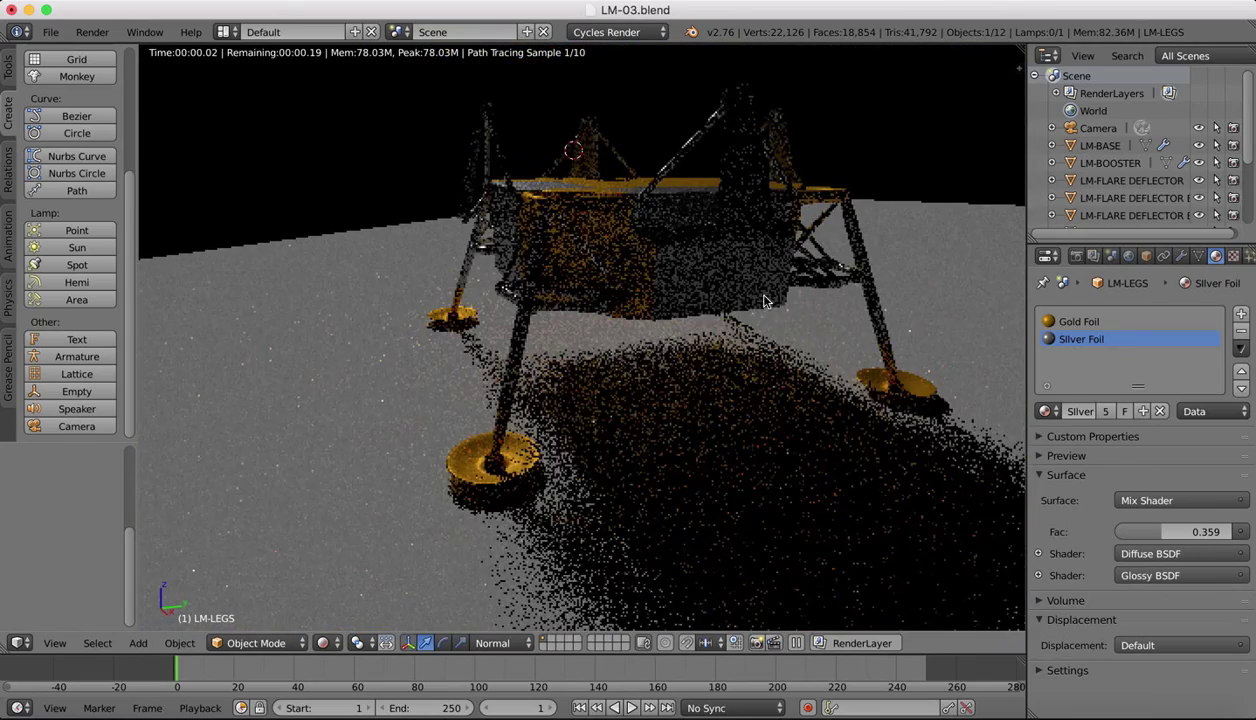
scroll(763, 300, up, 2)
scroll(763, 300, up, 1)
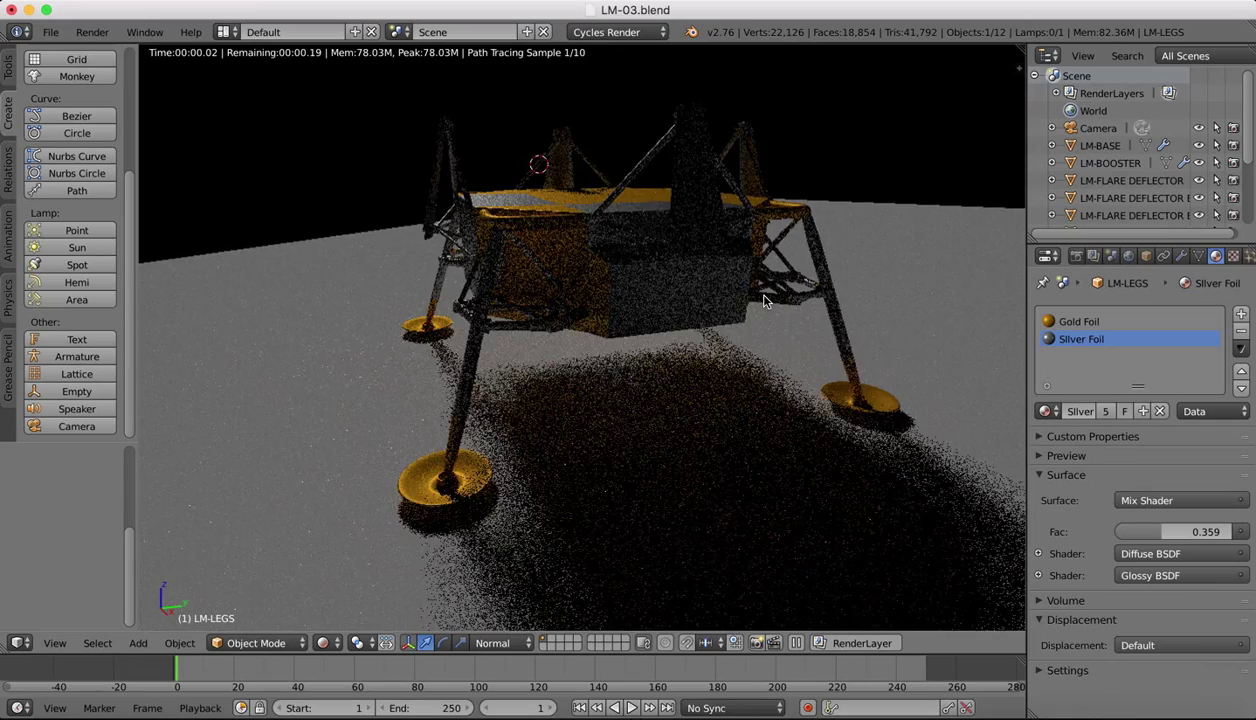
scroll(763, 300, right, 5)
scroll(763, 300, down, 5)
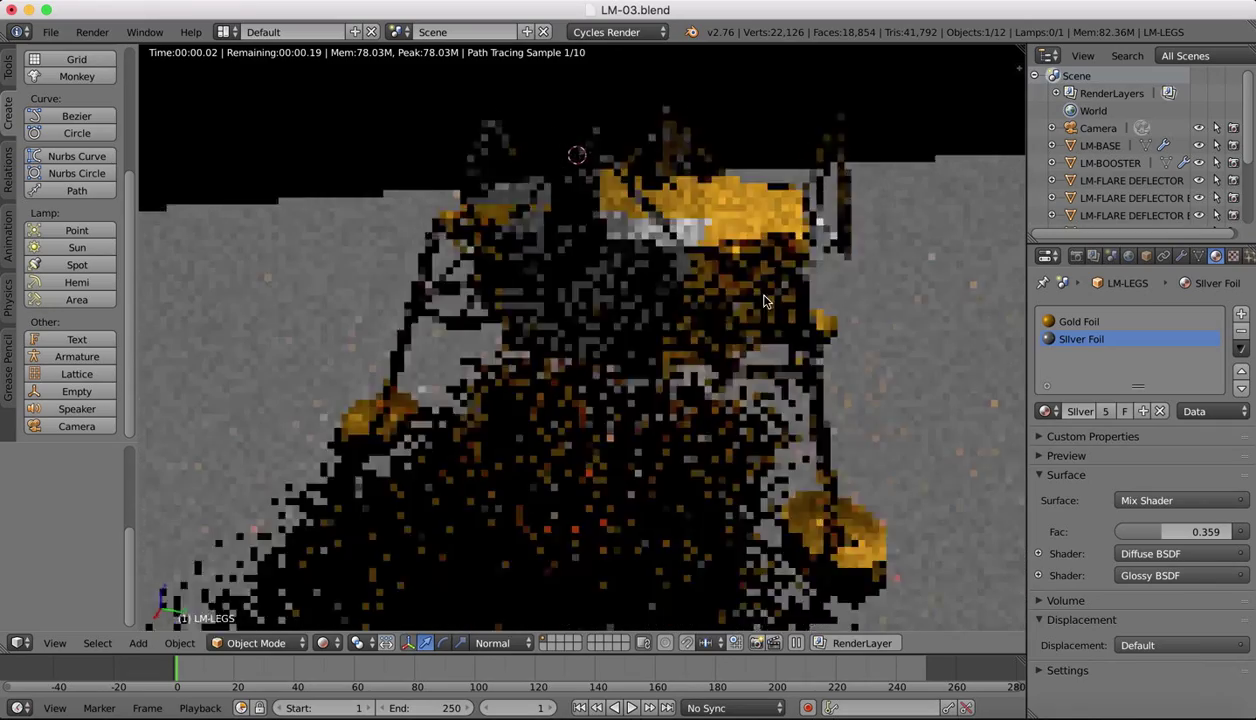
scroll(763, 300, up, 5)
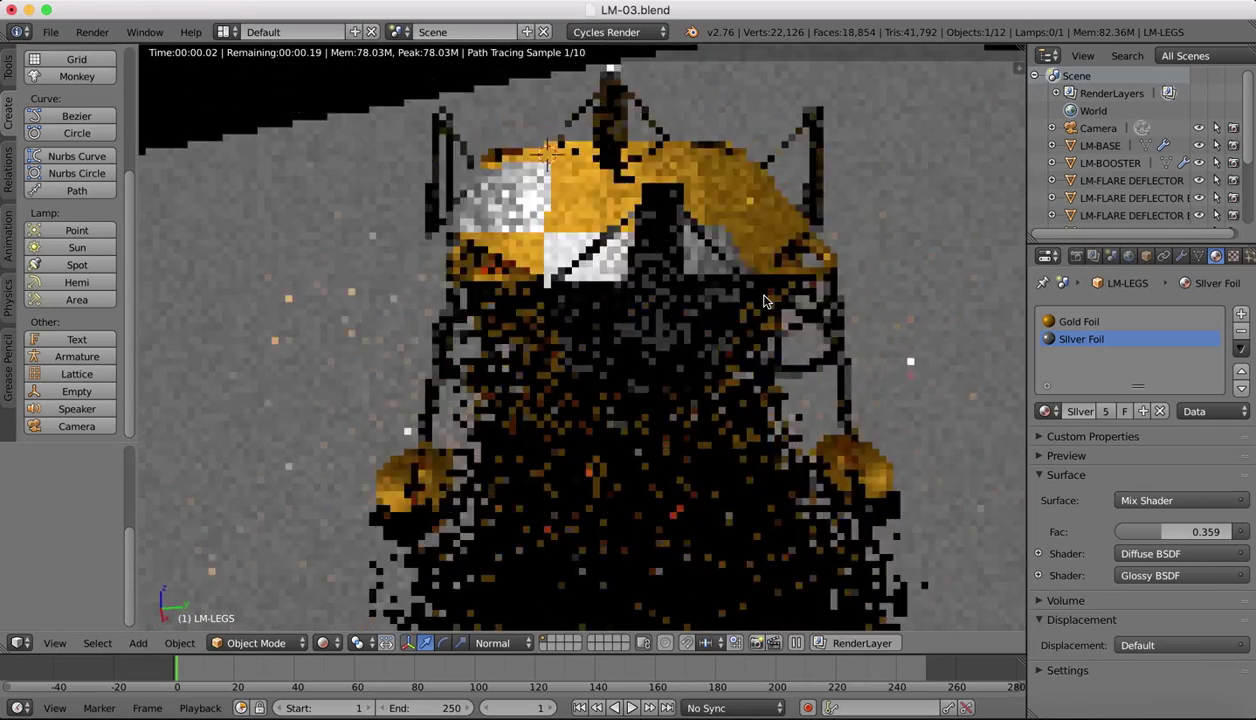
click(55, 643)
click(83, 589)
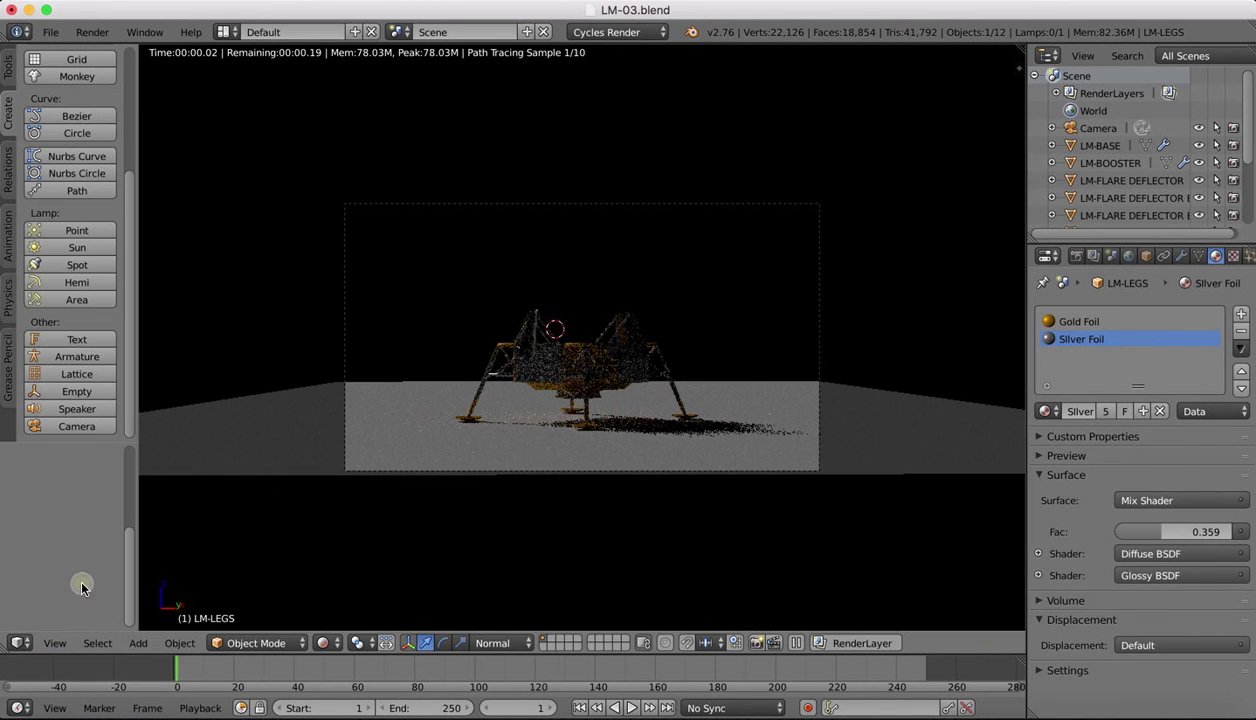
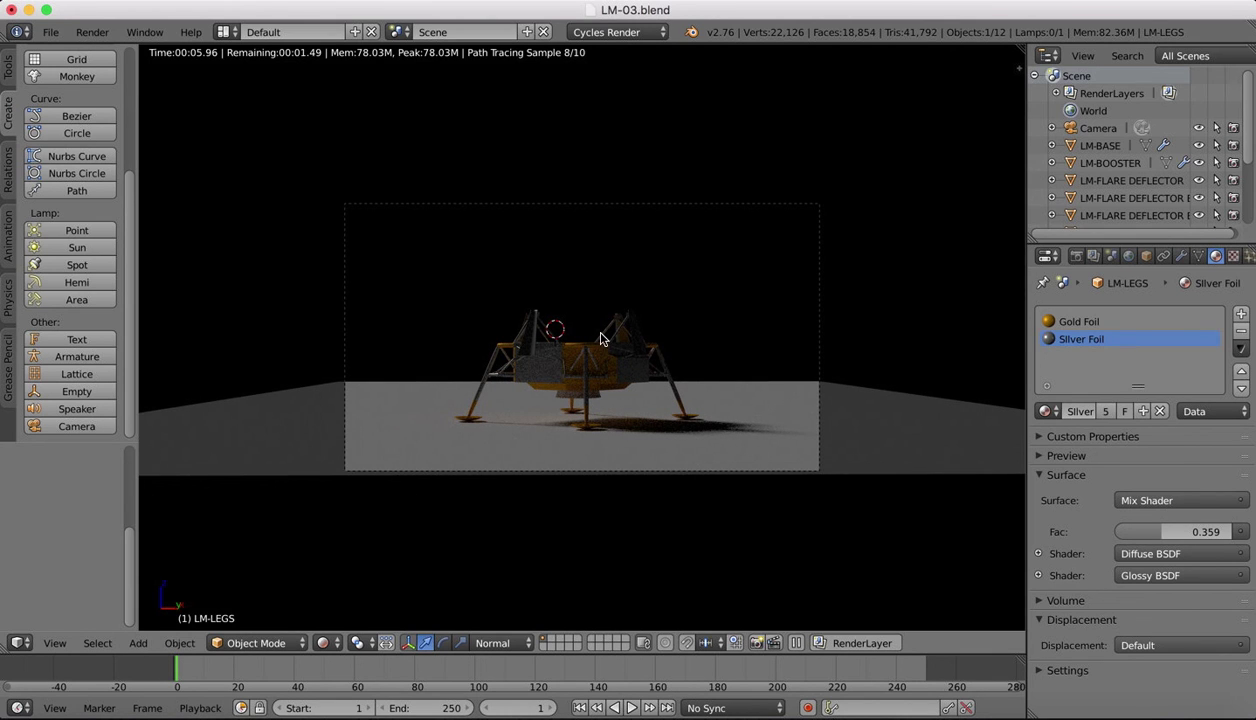
scroll(543, 369, up, 2)
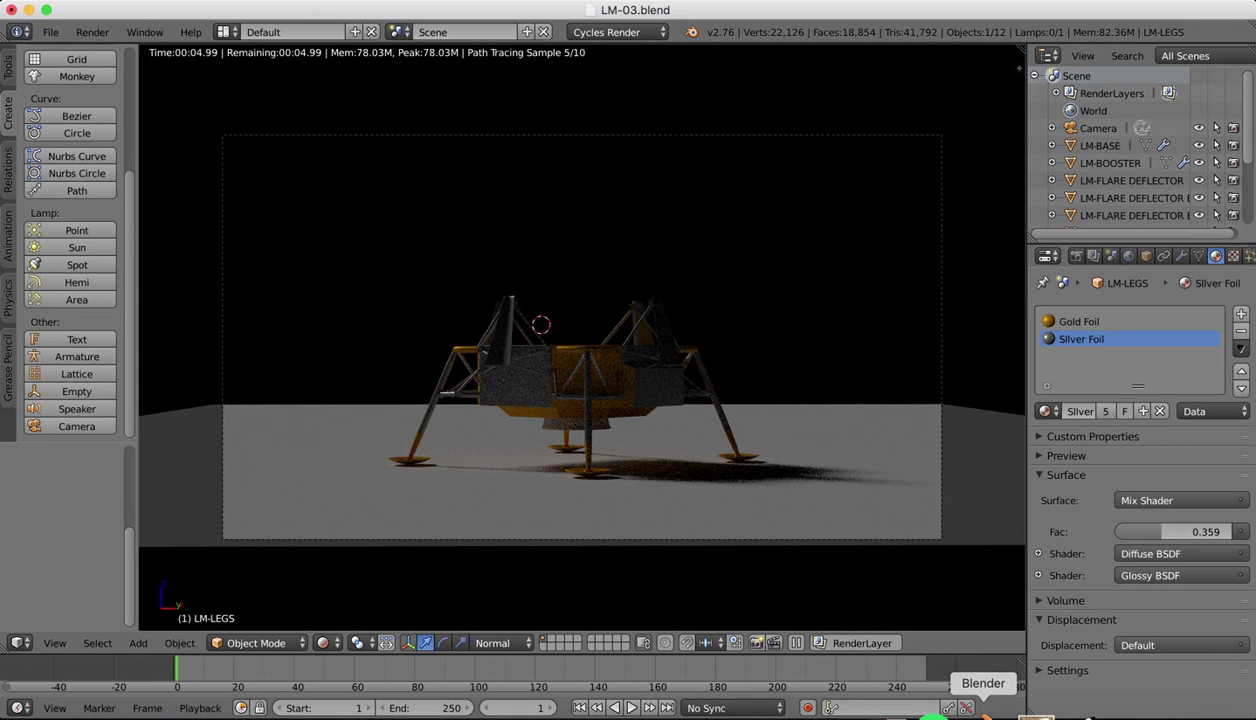
click(1025, 712)
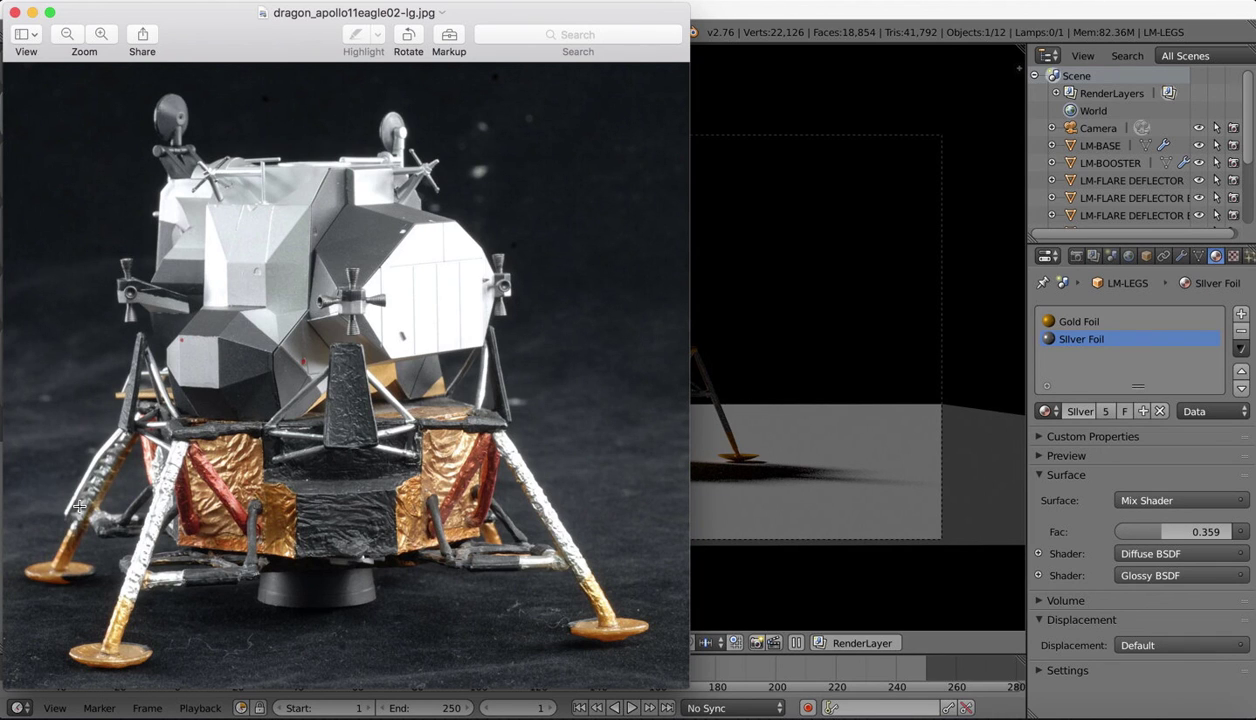
click(967, 708)
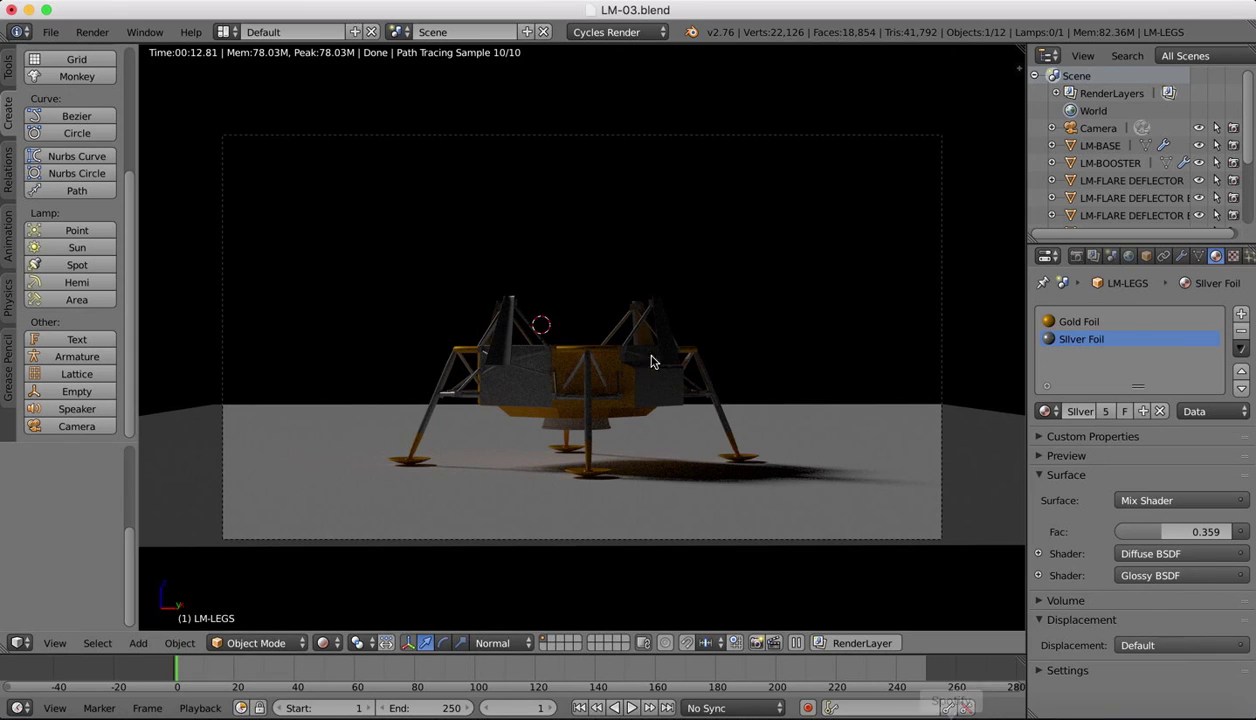